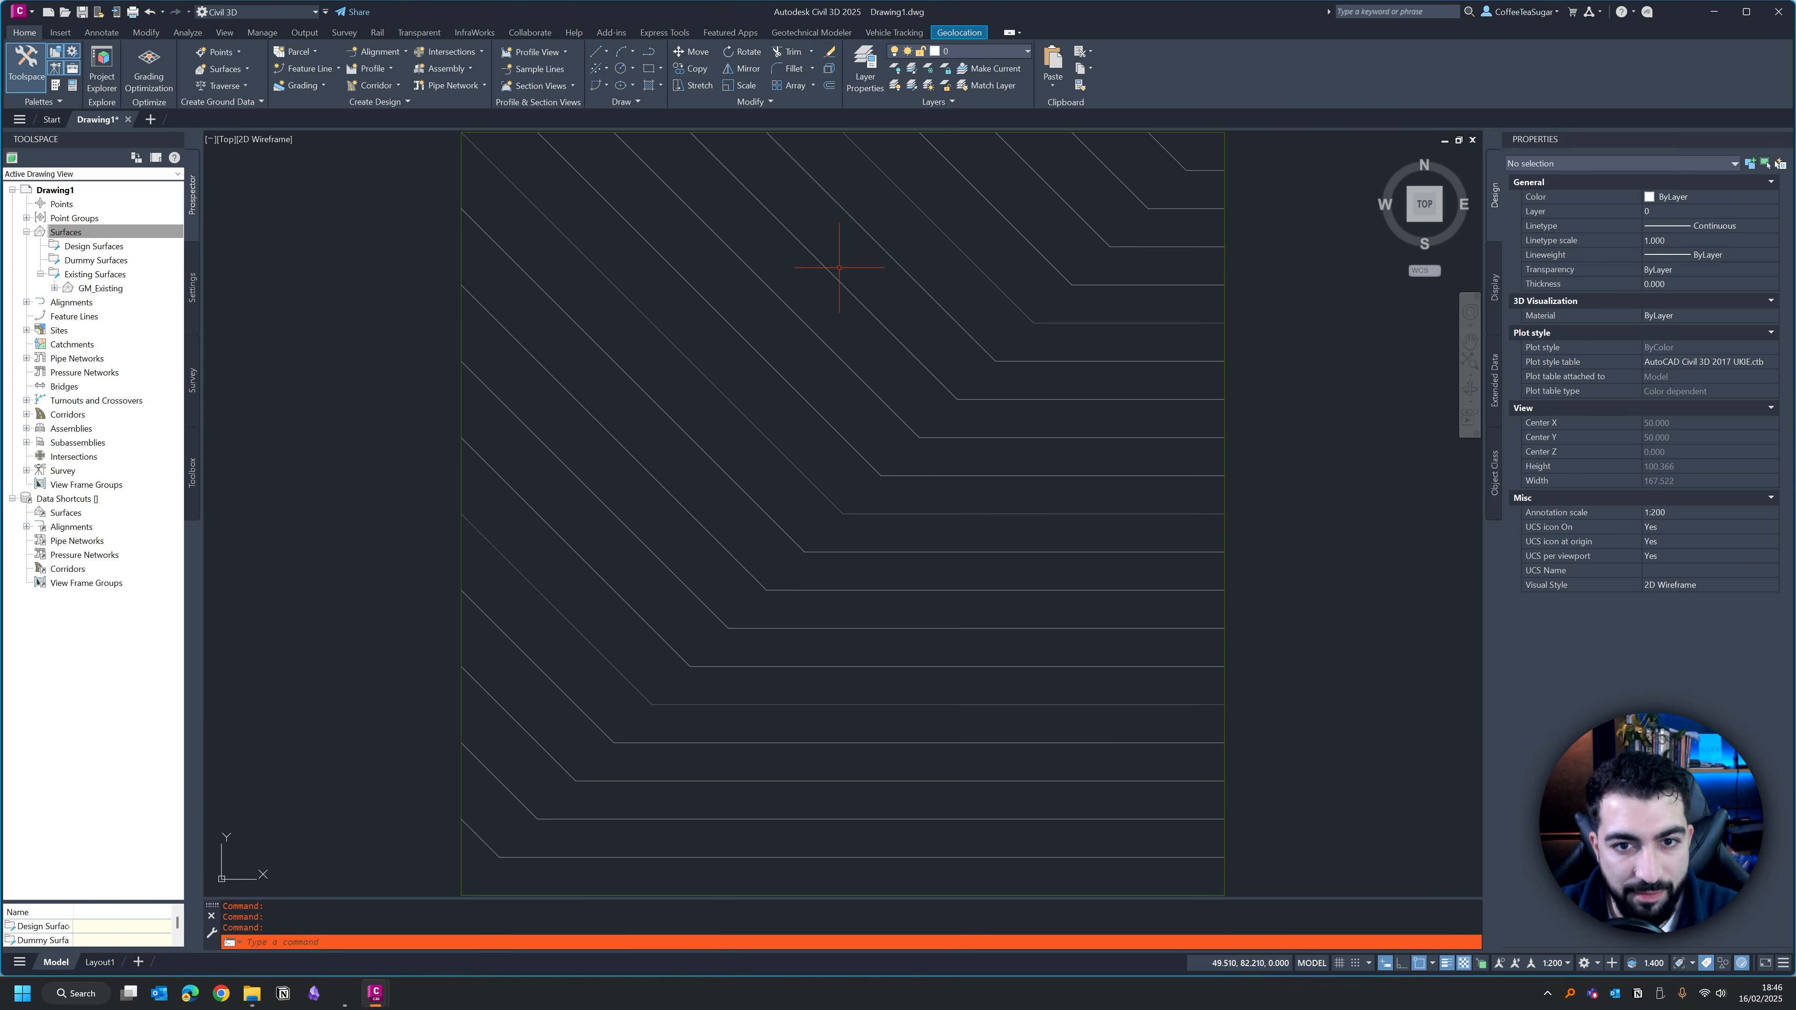
Inspect the GM_Existing surface in the drawing, clear the selection and show the contents of the Existing Surfaces folder.
{"action": "left_click", "coordinate": [847, 255]}
{"action": "left_click", "coordinate": [822, 289]}
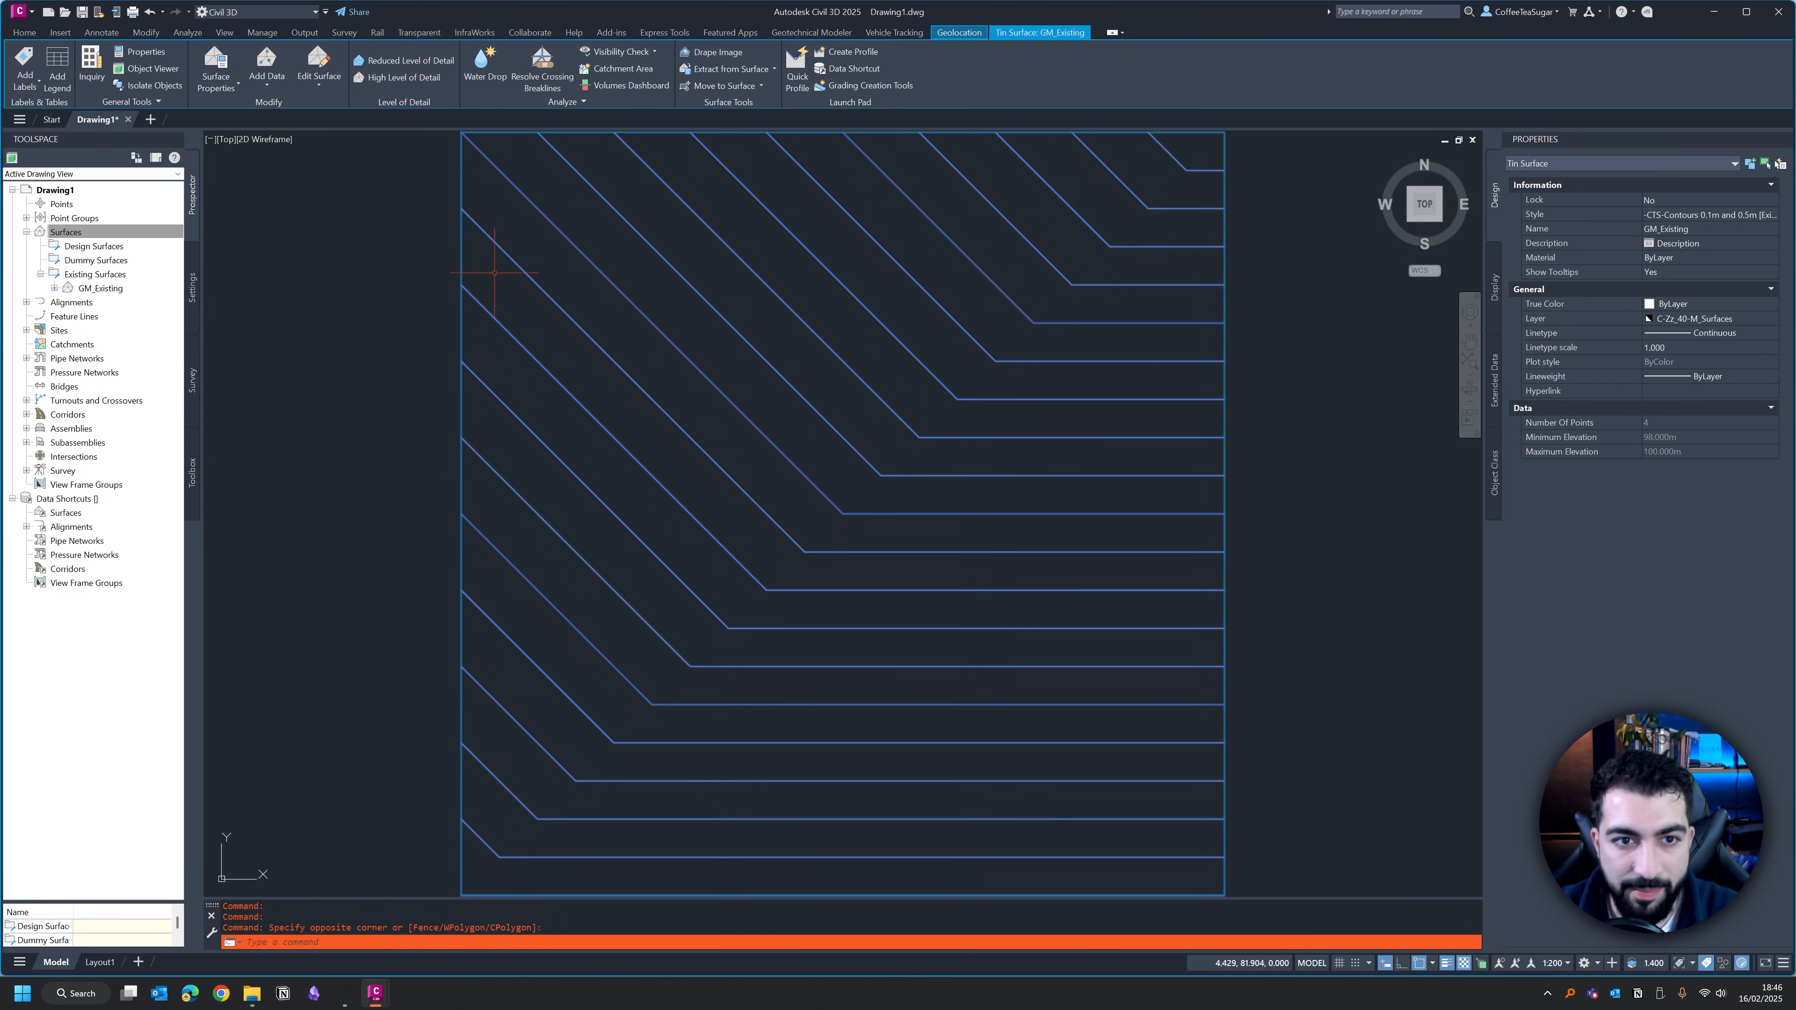
{"action": "key", "text": "Escape"}
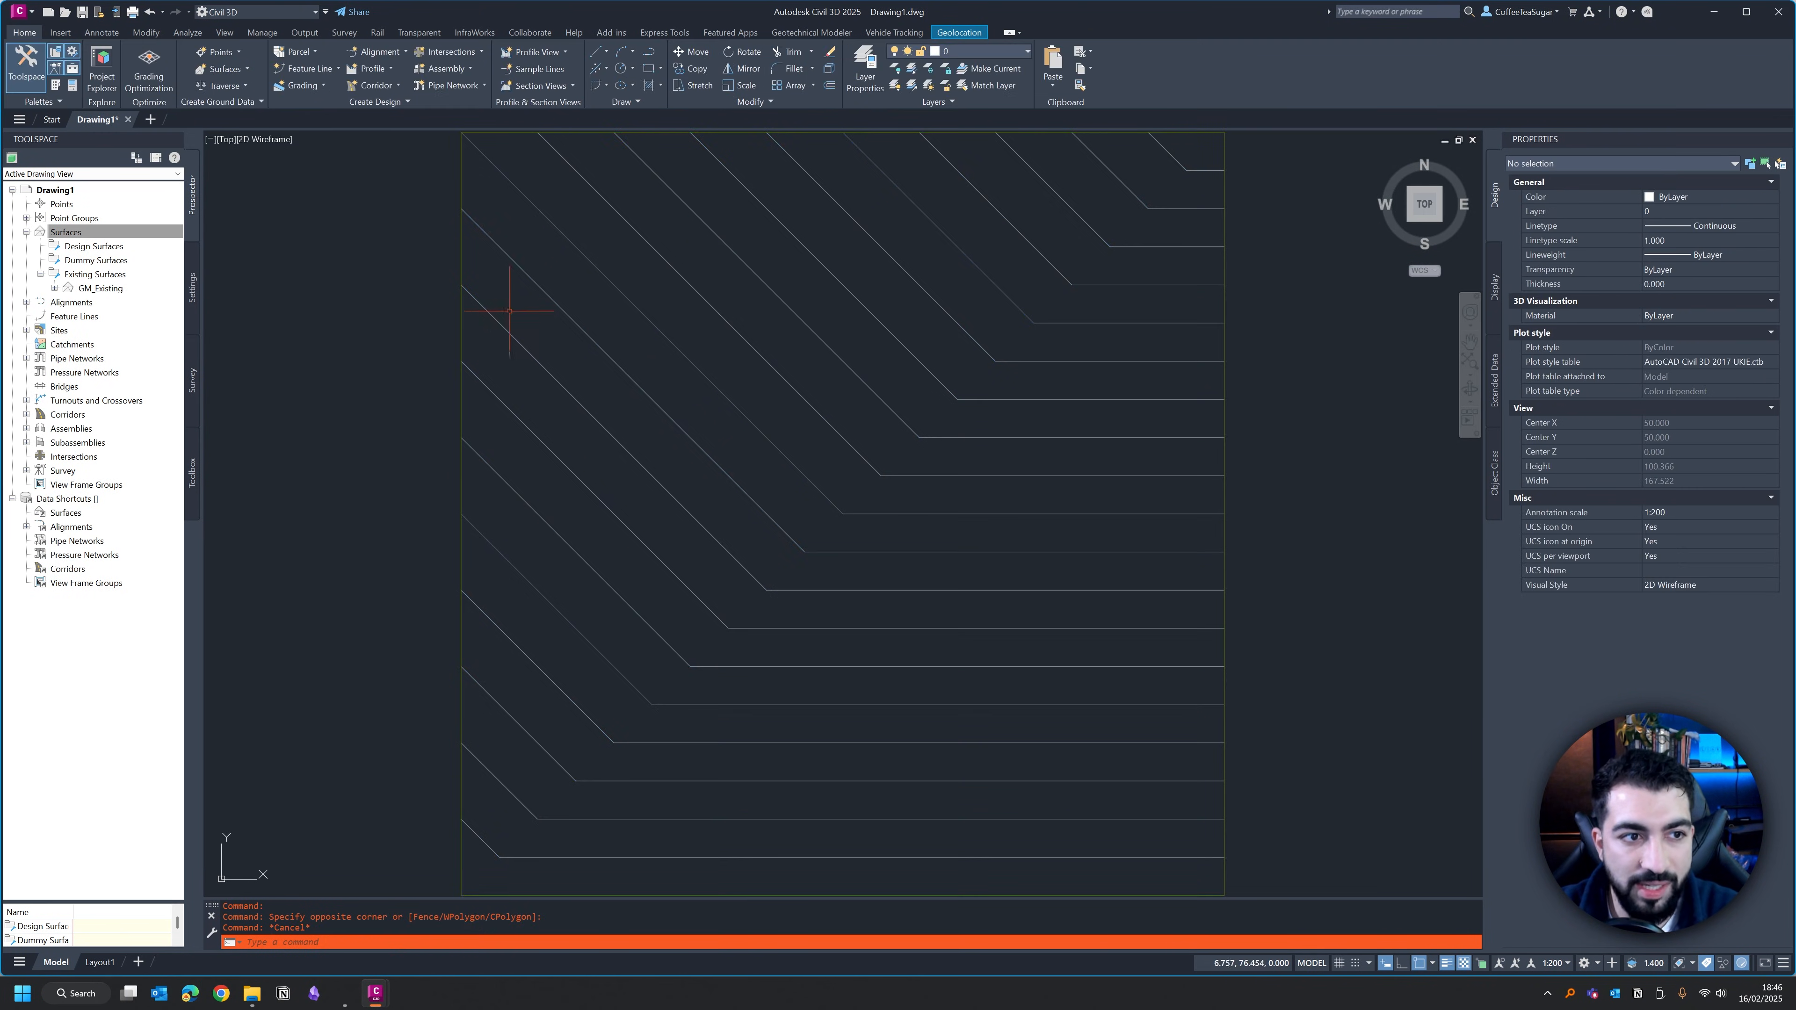
{"action": "left_click", "coordinate": [90, 276]}
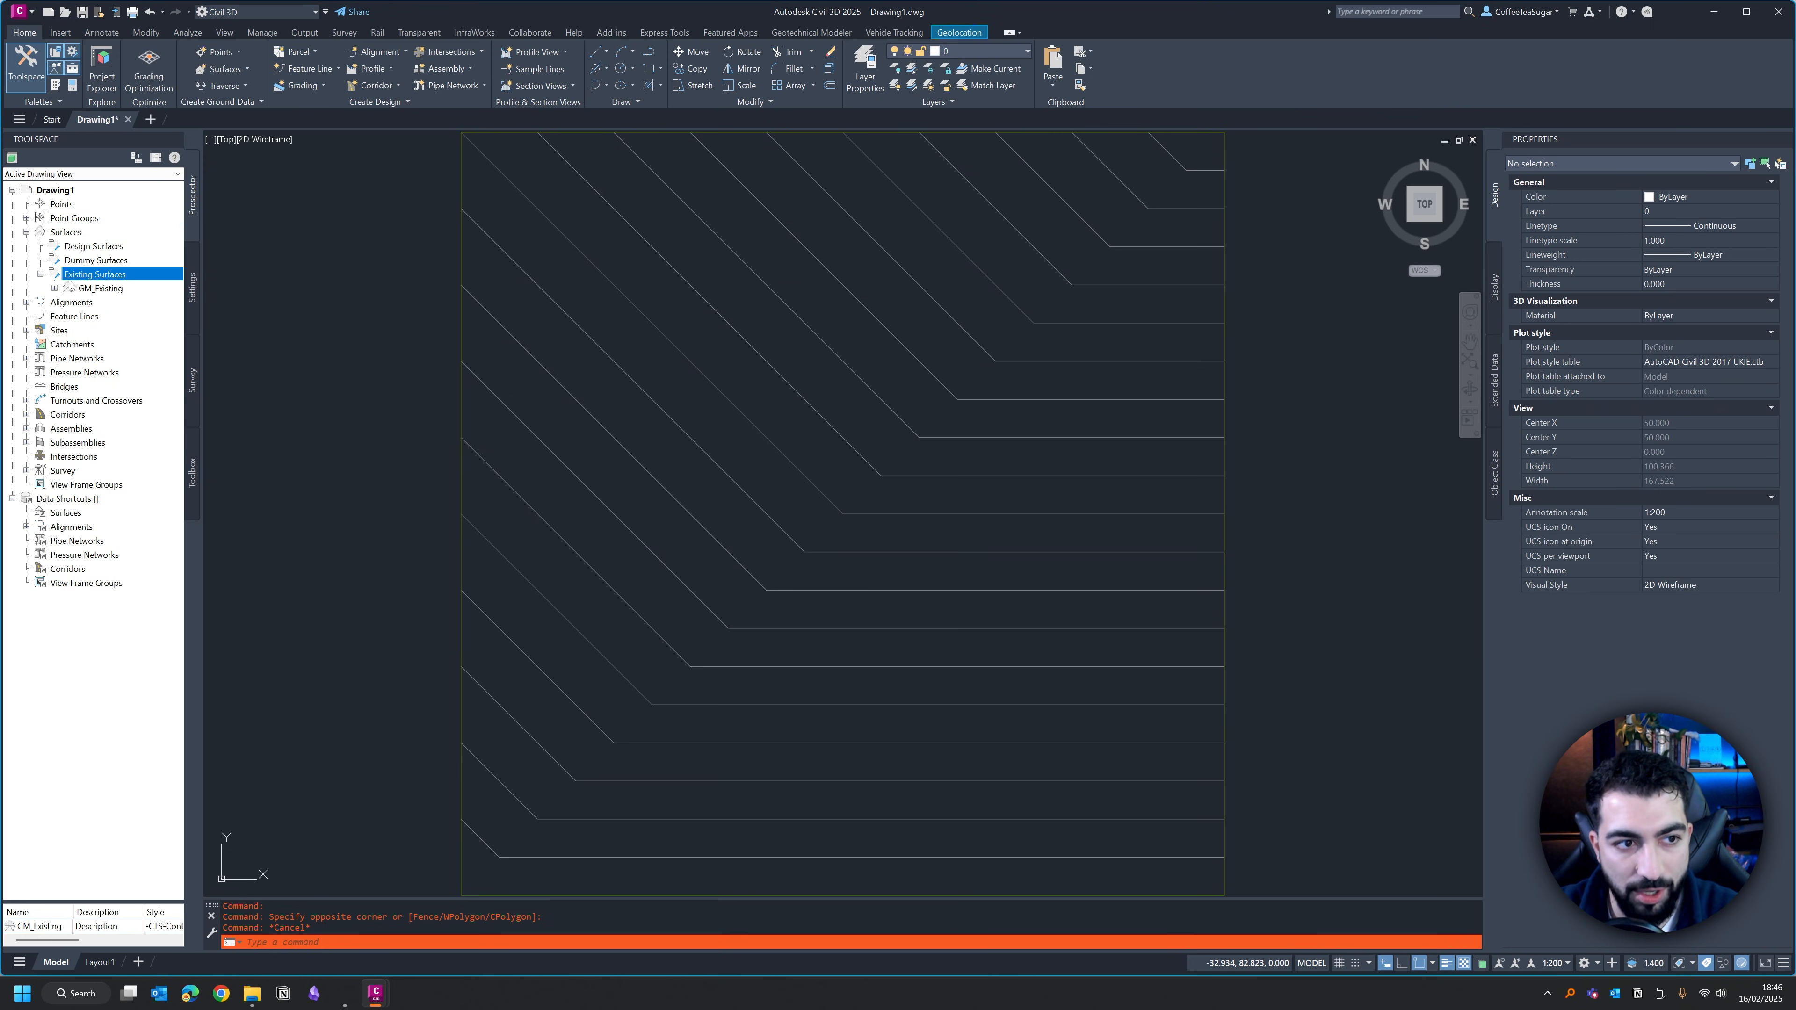
Switch to File Explorer and examine the Dummy Project Folder structure, including the C3D folder inside Design.
{"action": "left_click", "coordinate": [253, 994]}
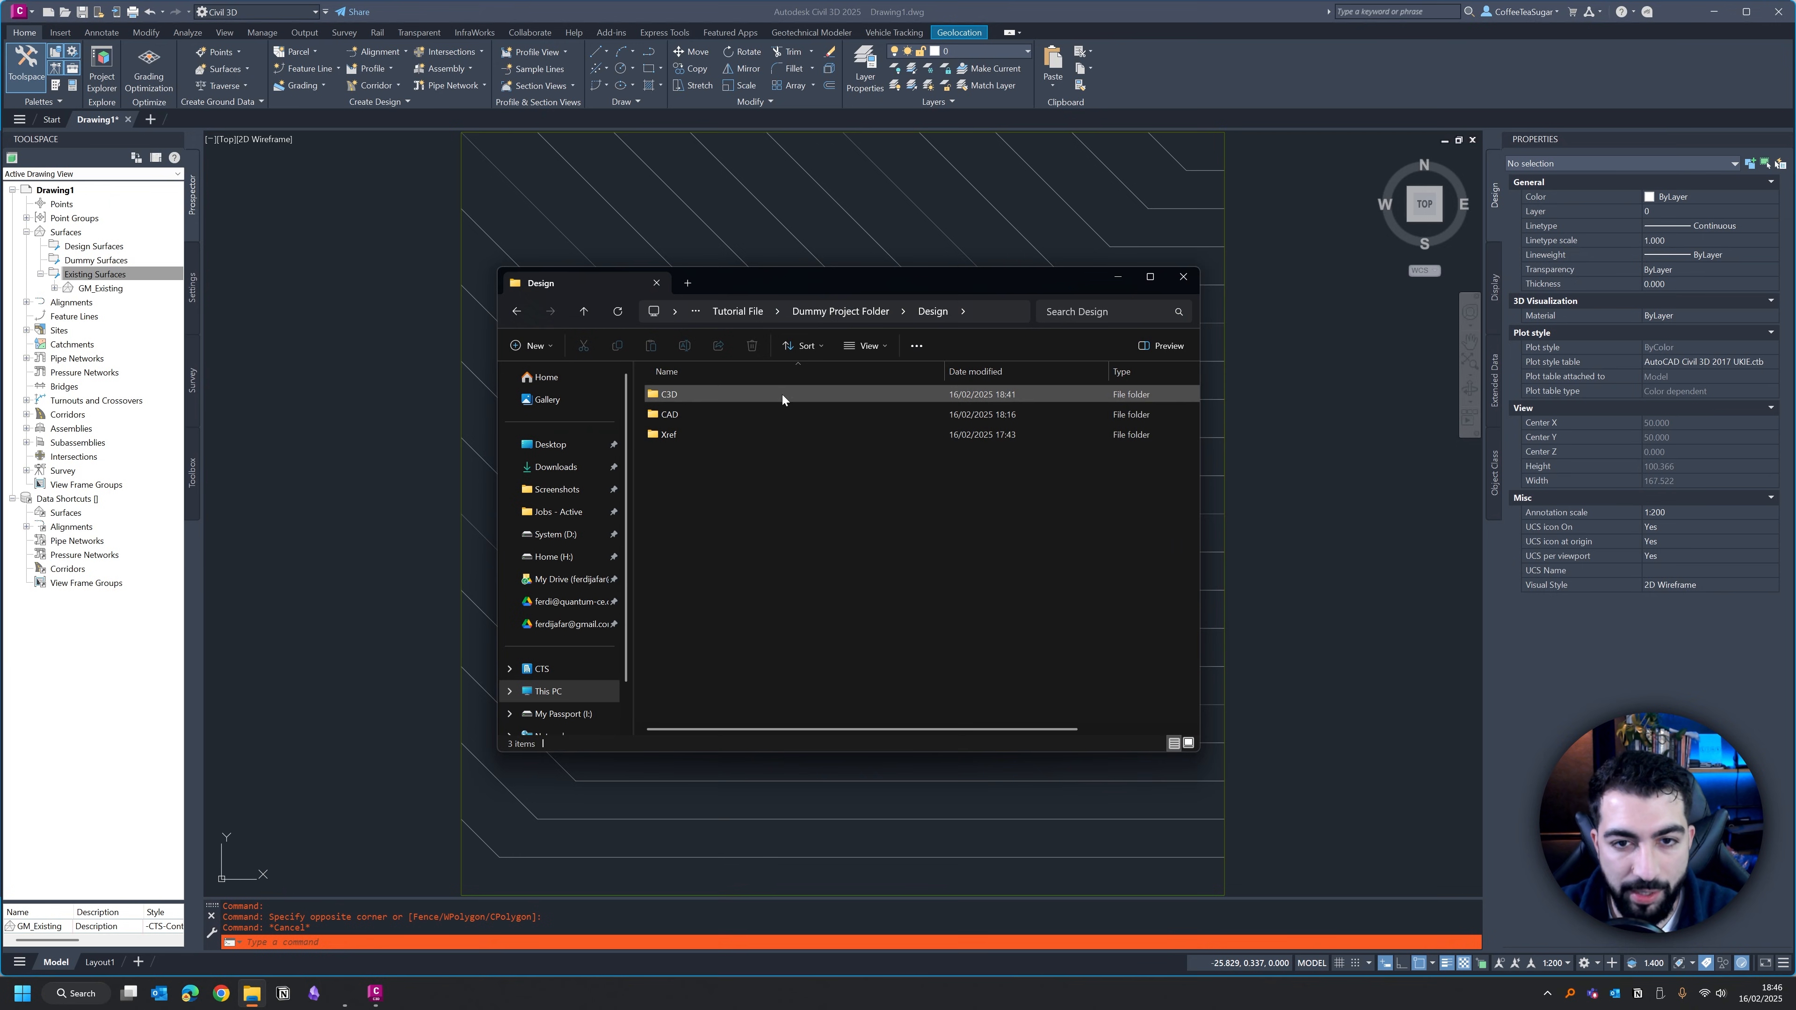
{"action": "left_click", "coordinate": [845, 312]}
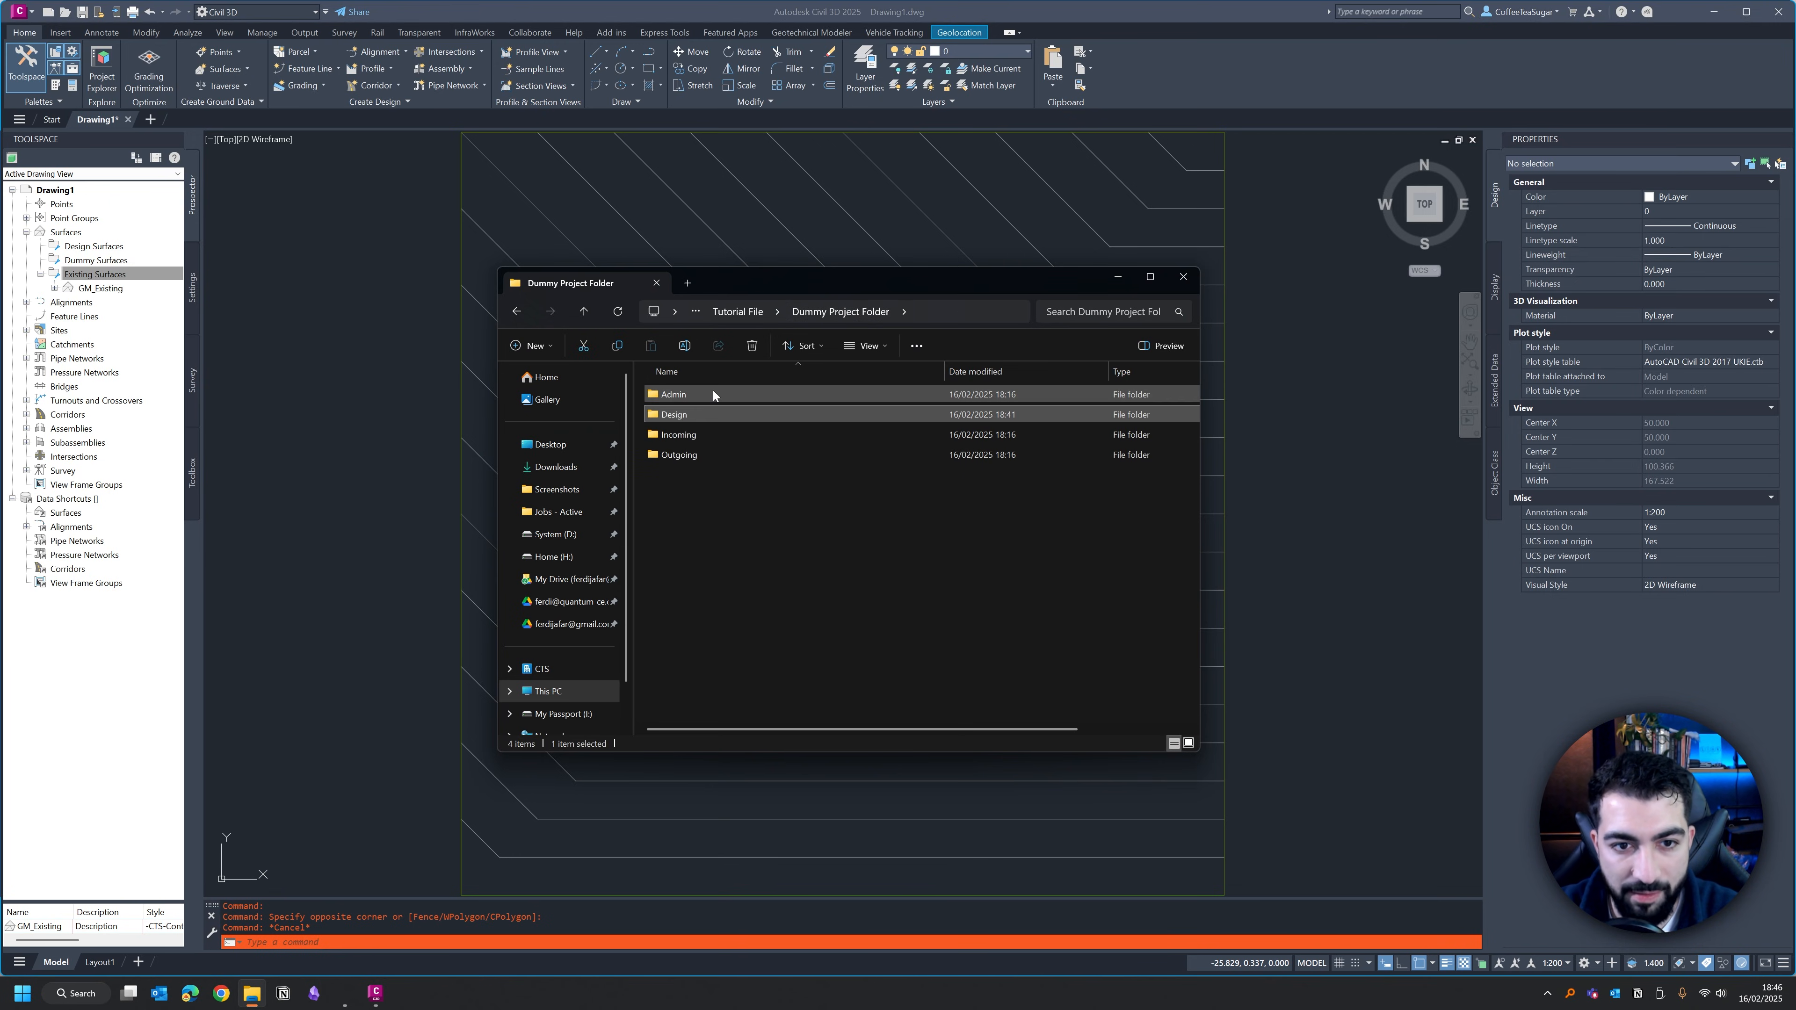
{"action": "left_click", "coordinate": [697, 435]}
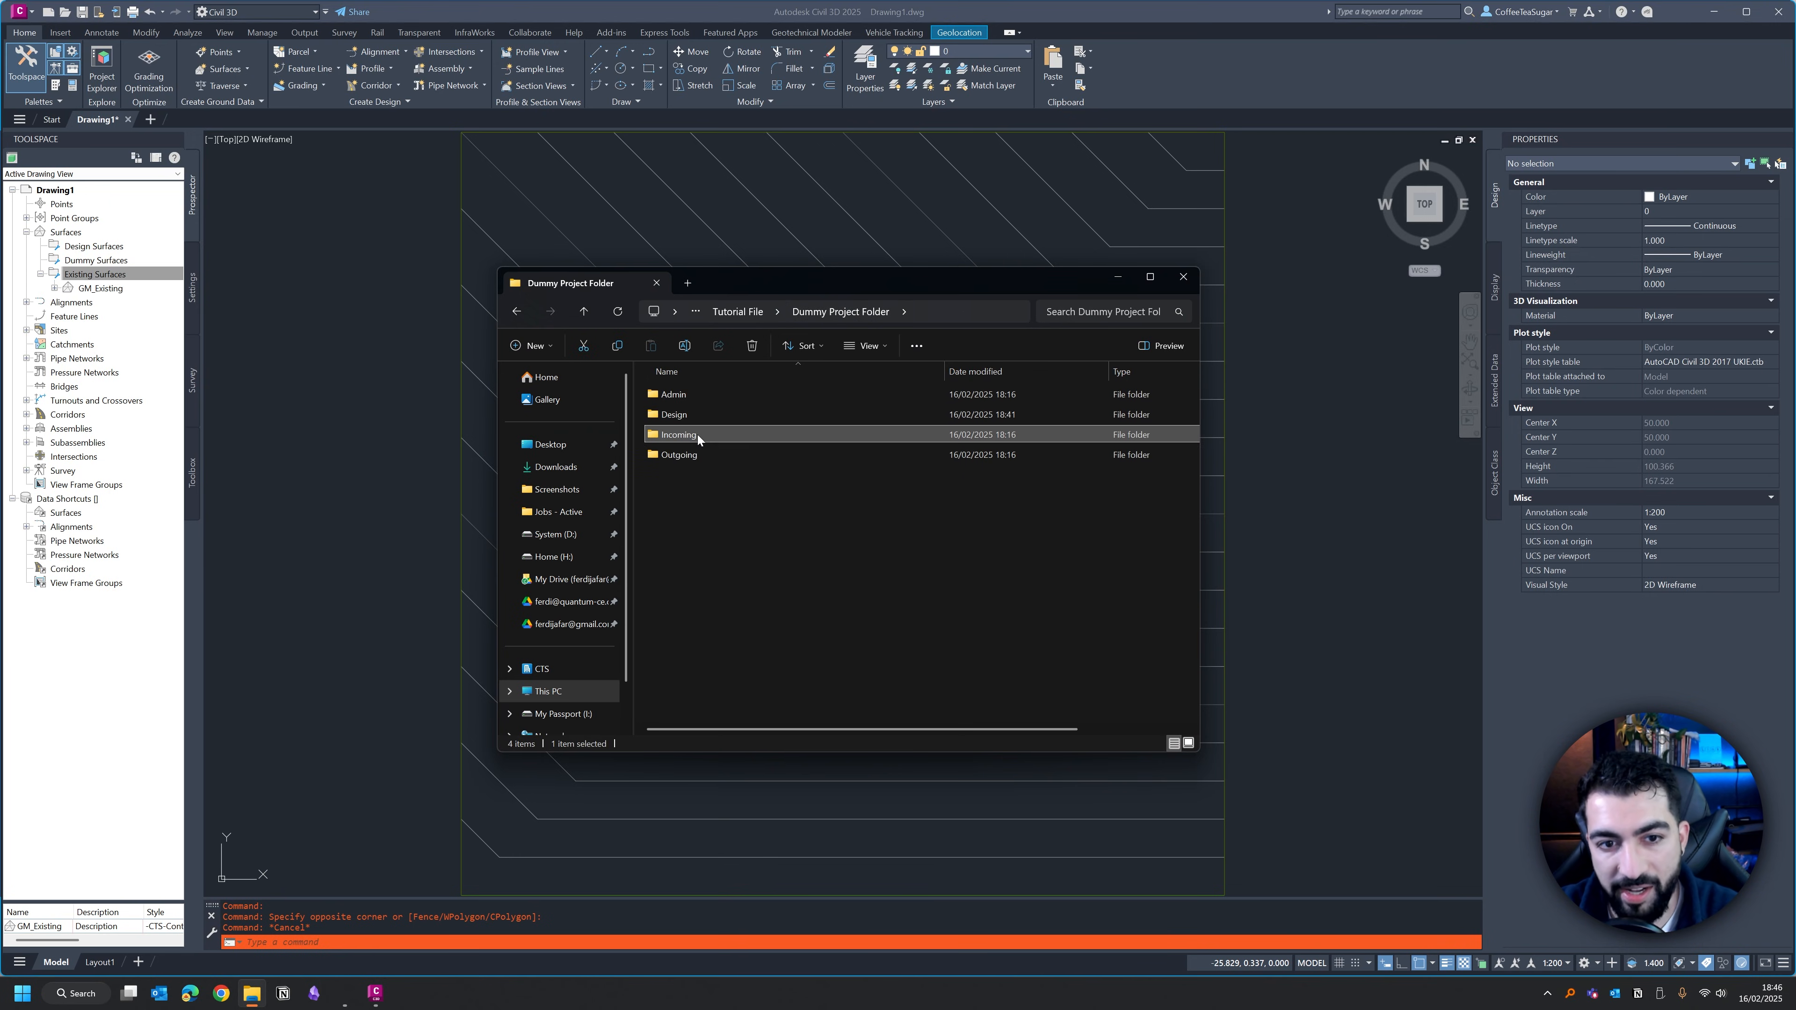
{"action": "left_click", "coordinate": [696, 452]}
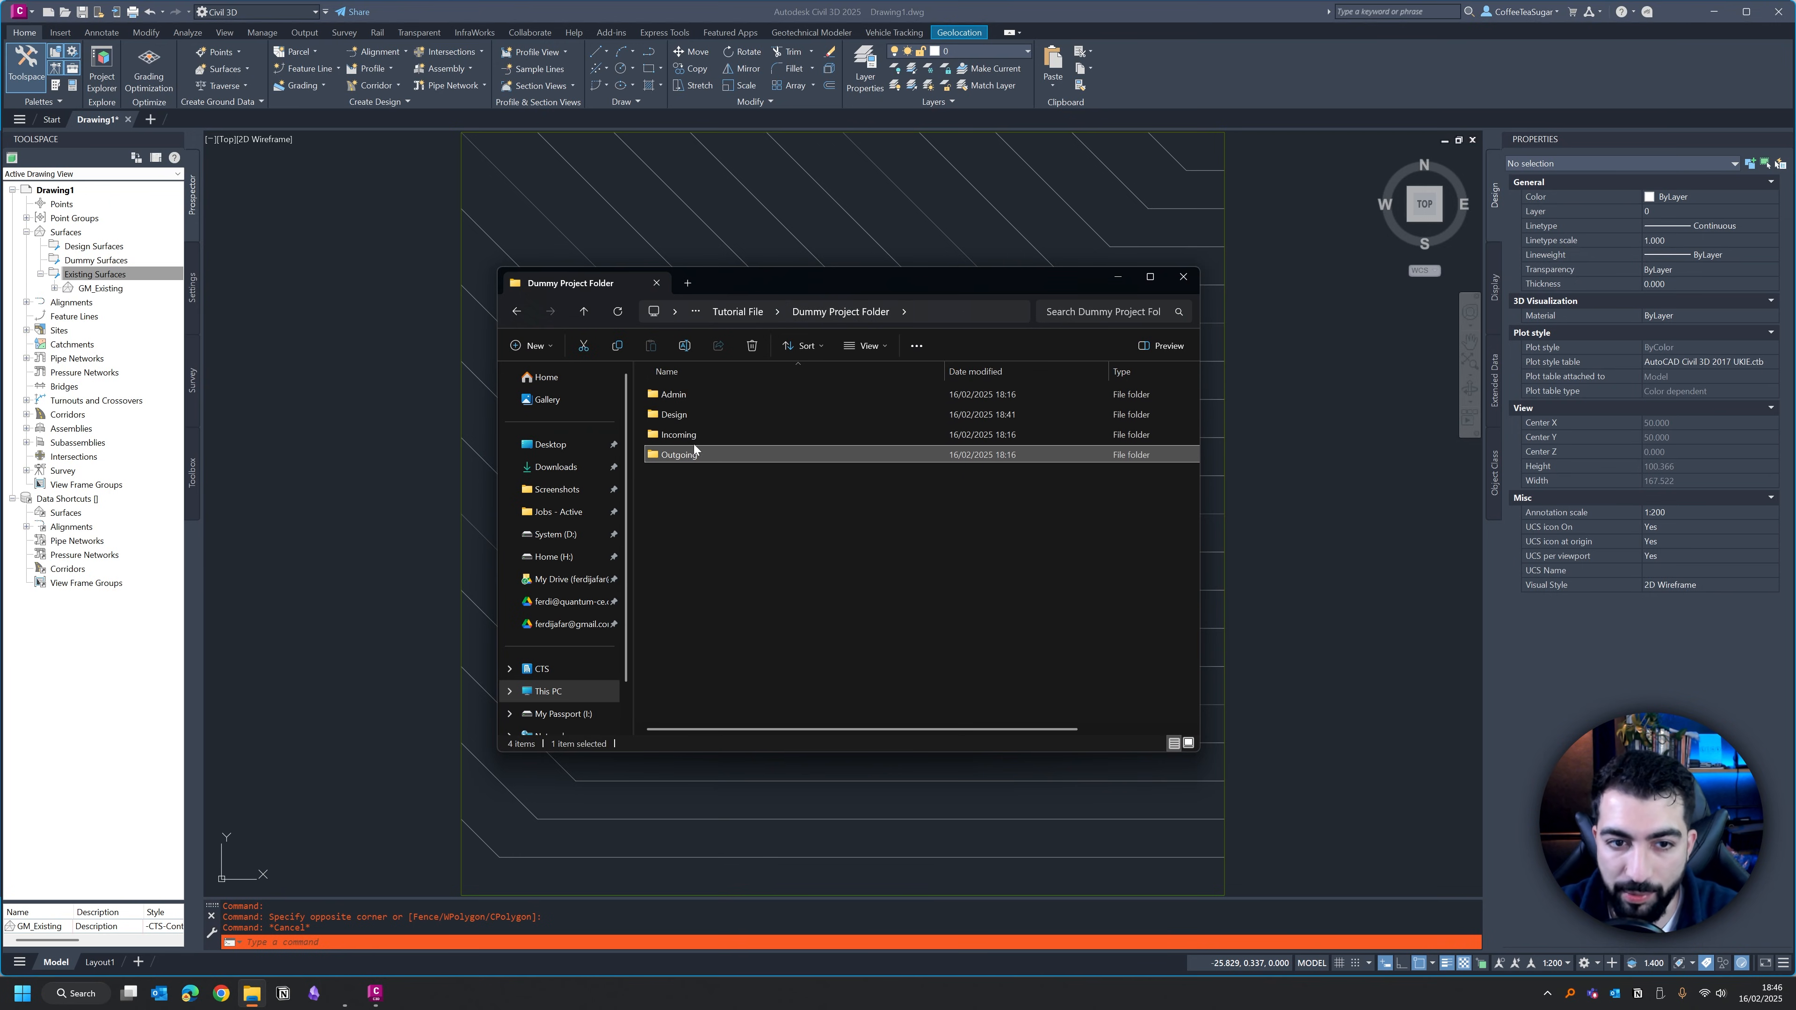
{"action": "double_click", "coordinate": [685, 412]}
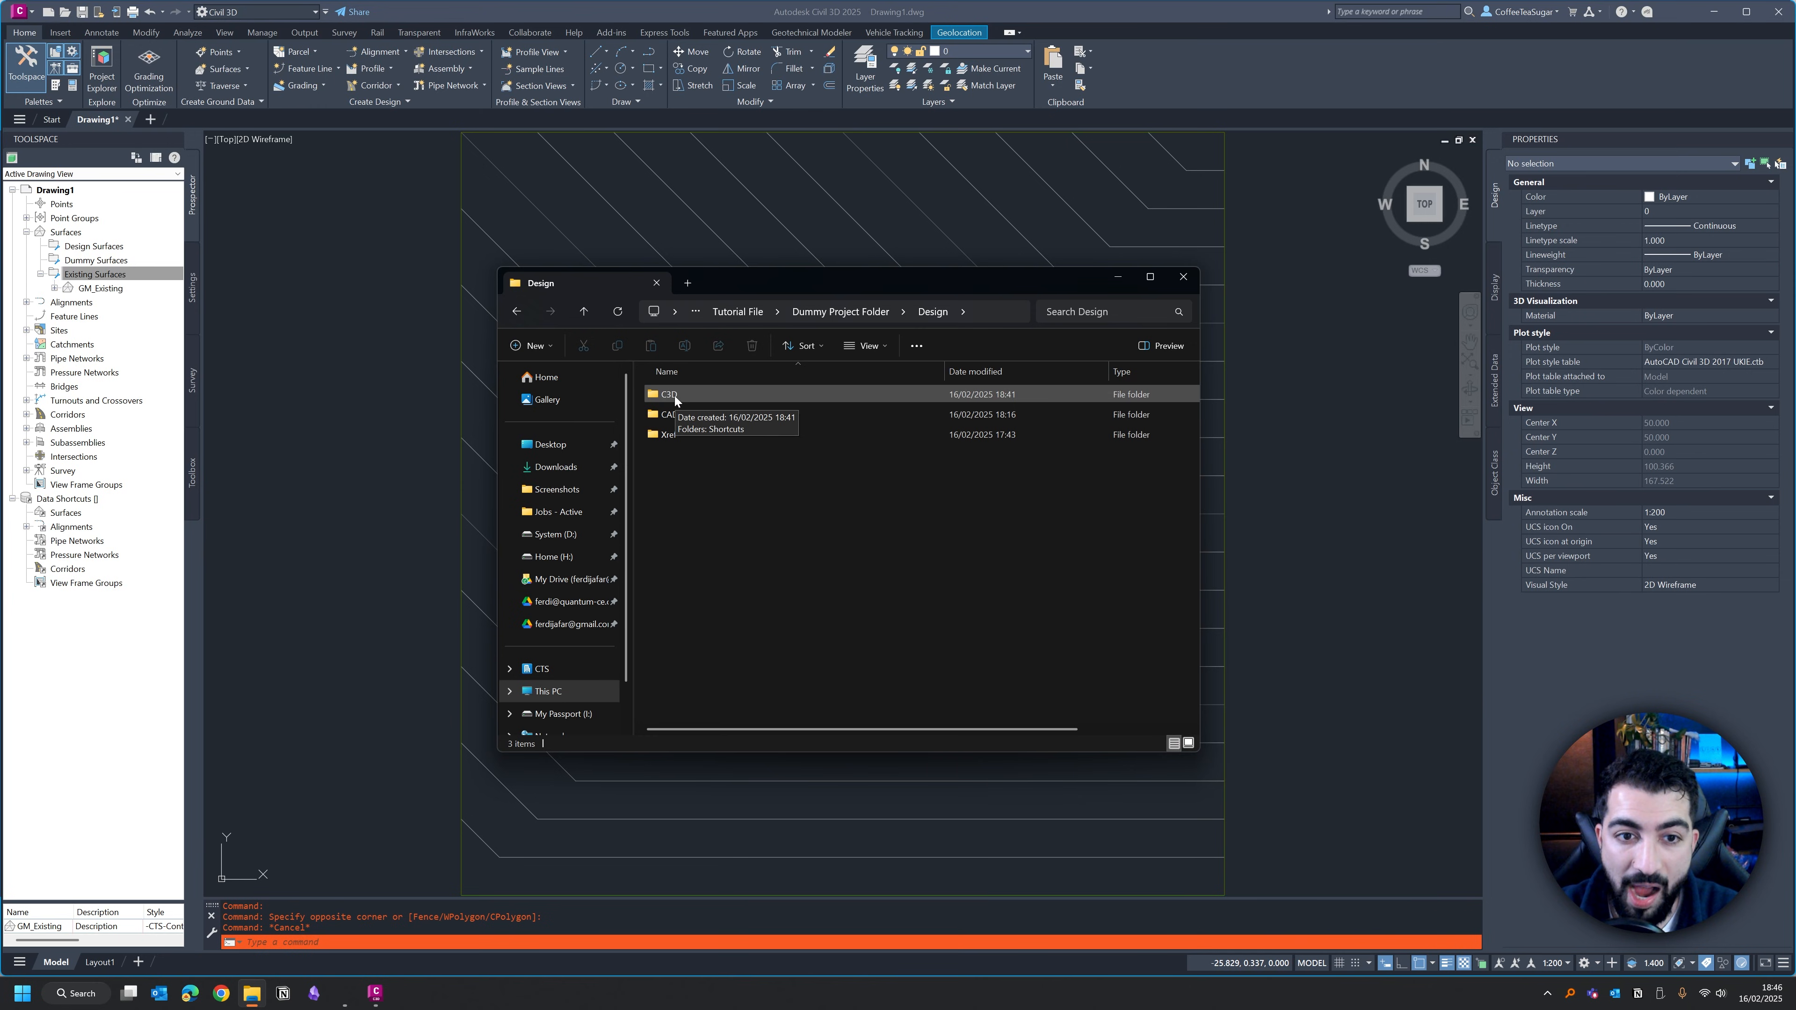
{"action": "left_click", "coordinate": [675, 396]}
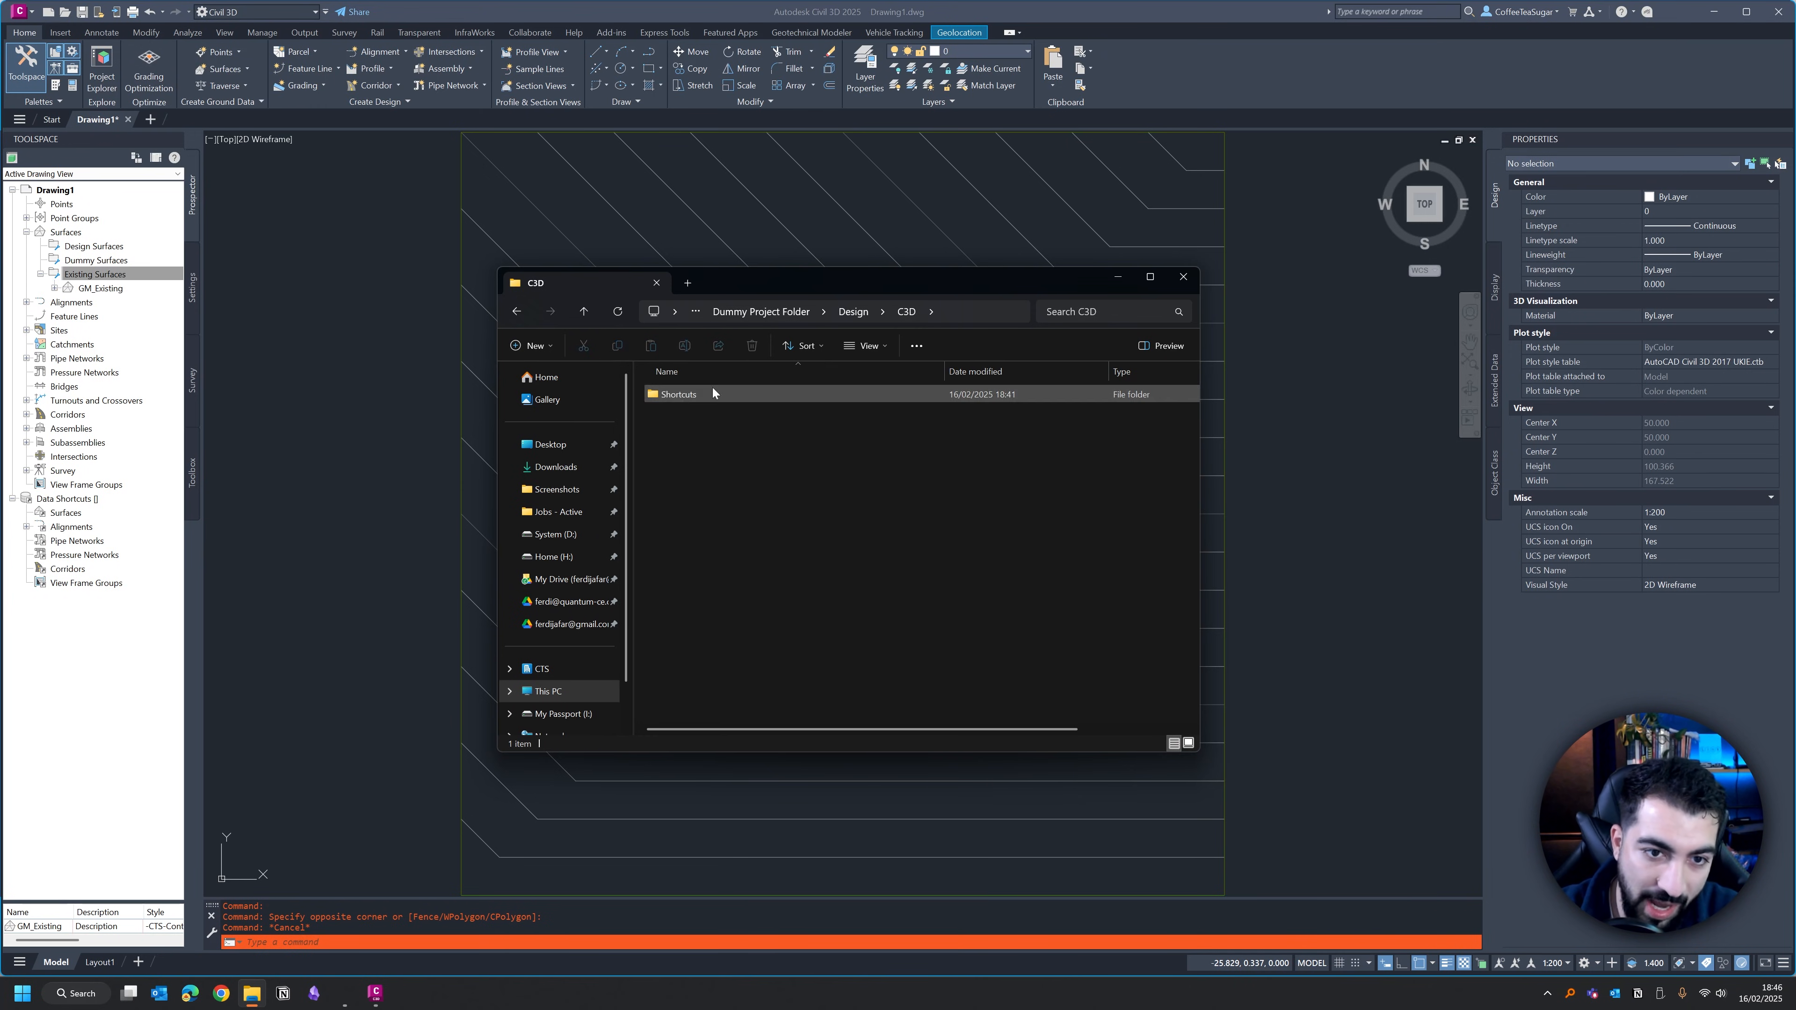
{"action": "double_click", "coordinate": [675, 397]}
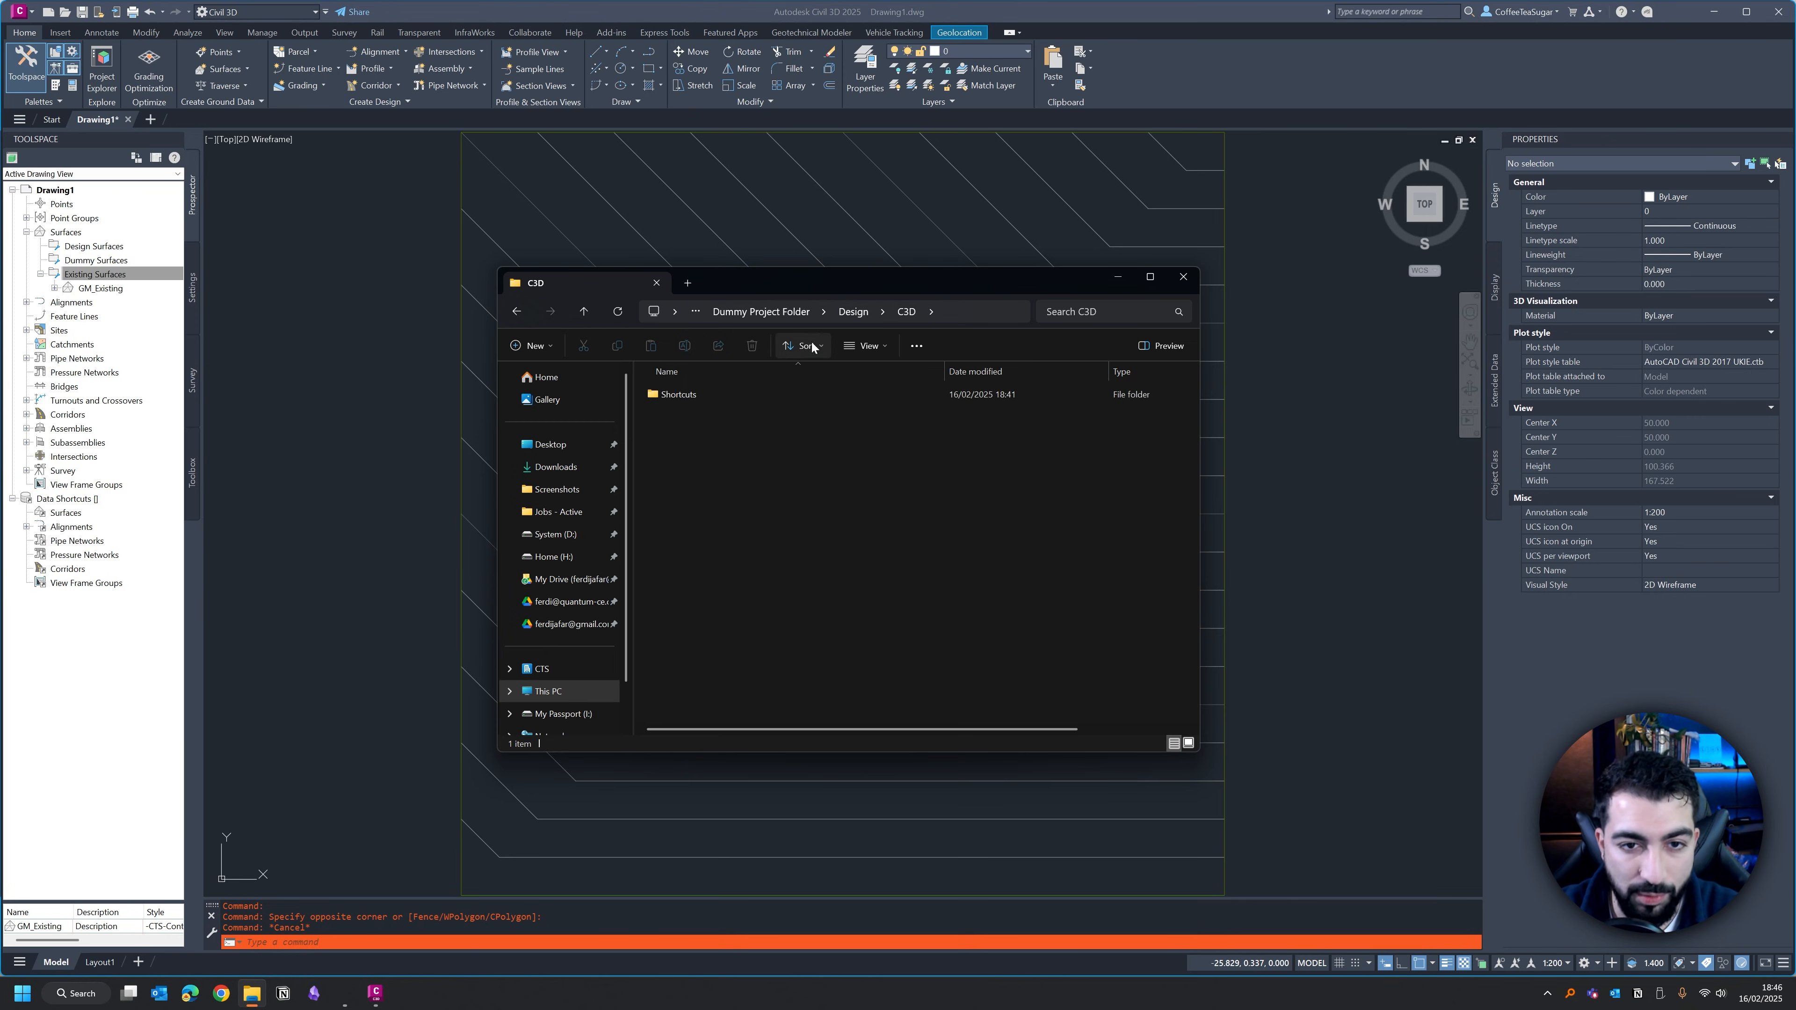
Delete the Design folder from Dummy Project Folder and return to Civil 3D.
{"action": "left_click", "coordinate": [790, 313]}
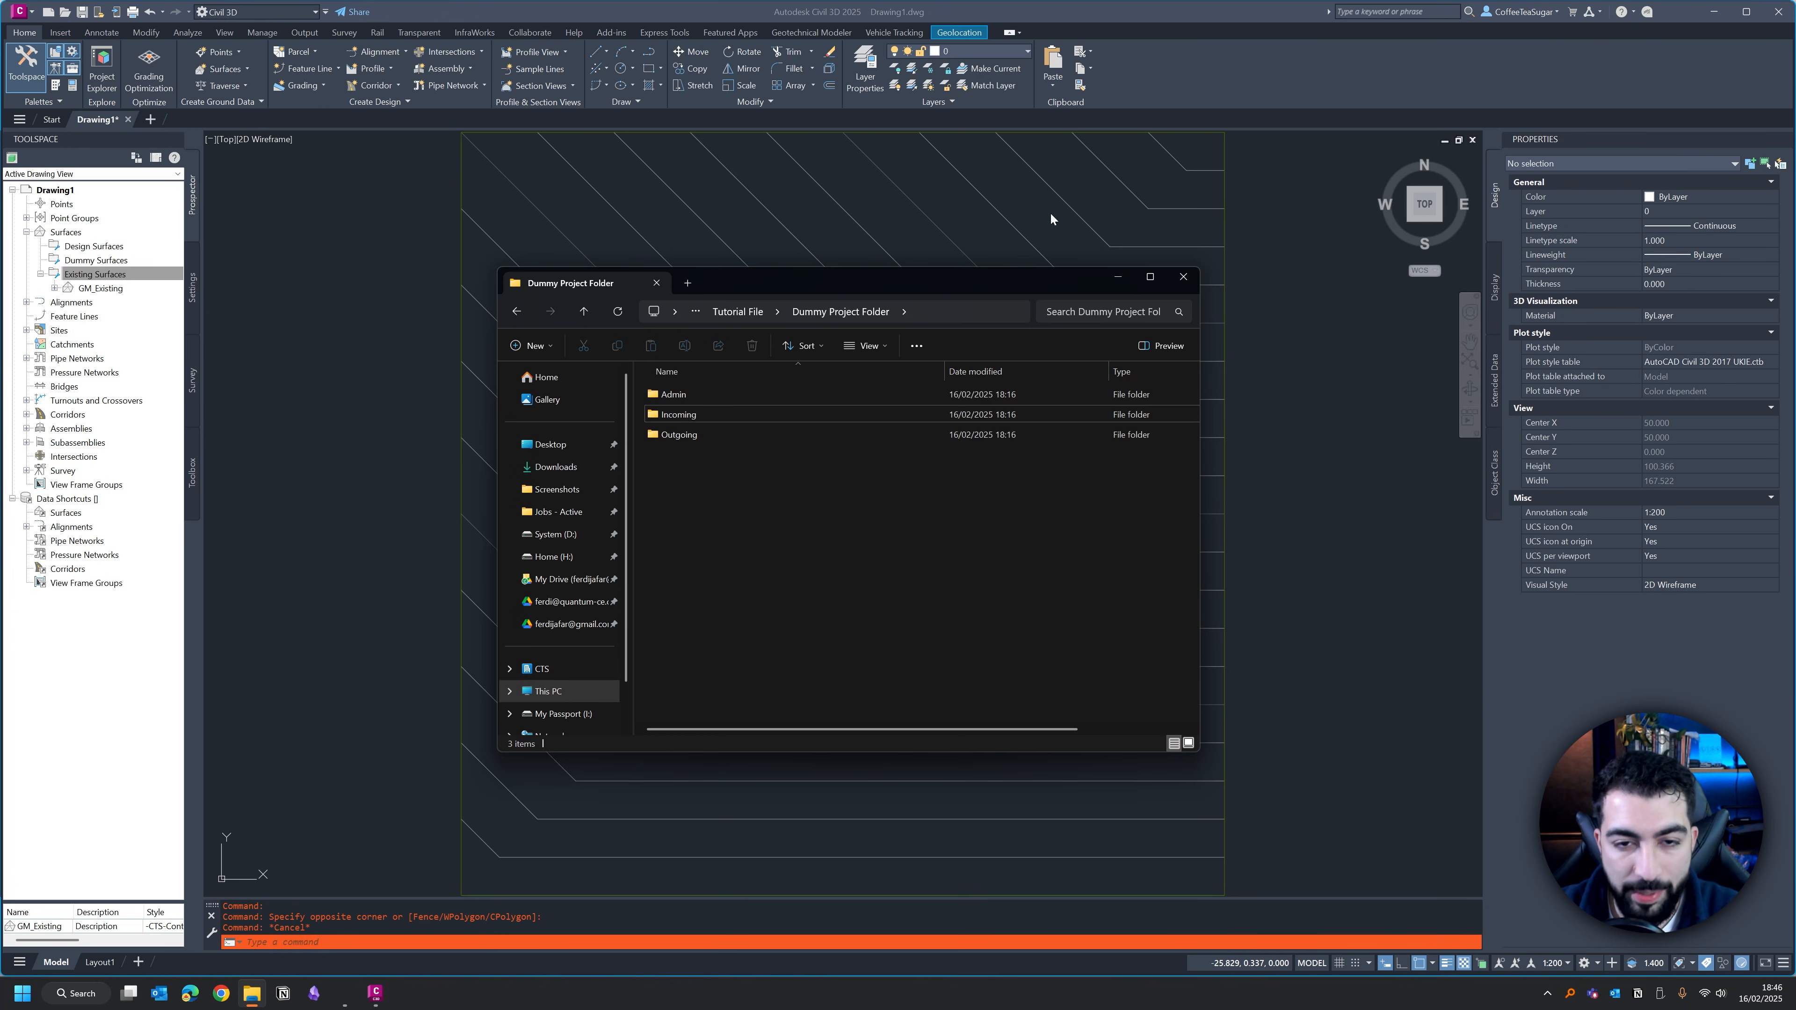
{"action": "left_click", "coordinate": [1115, 277]}
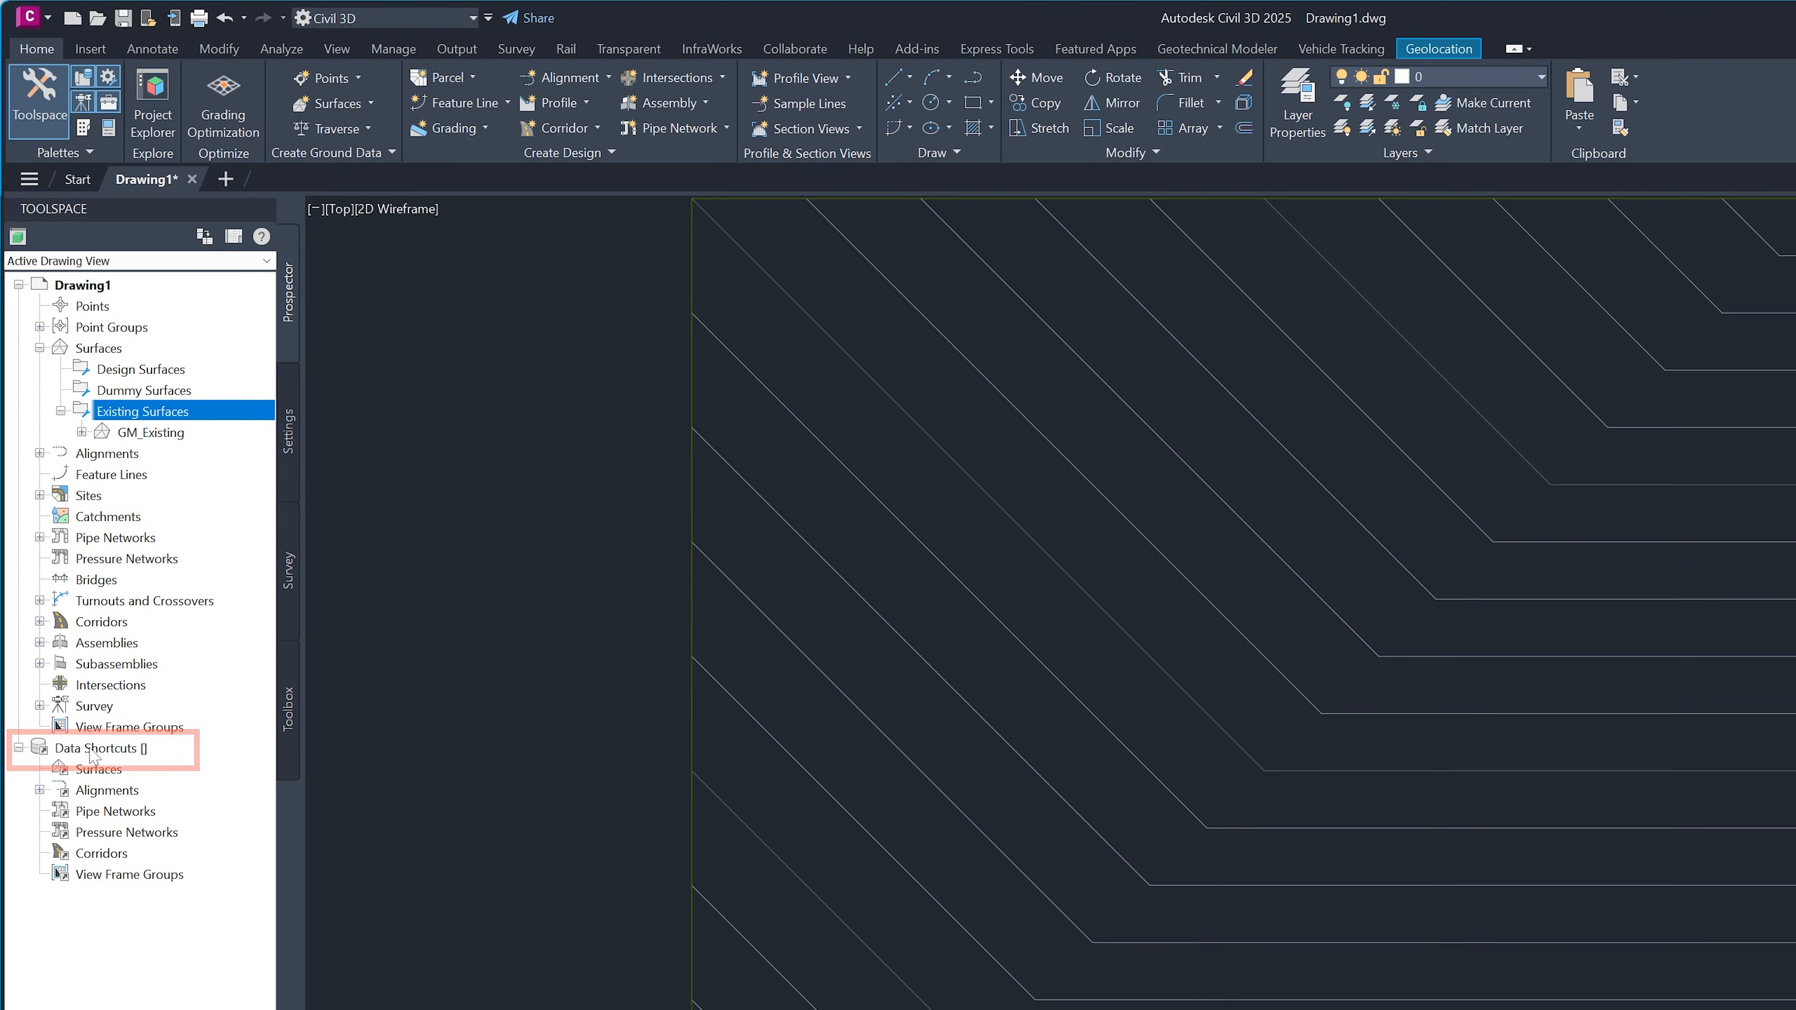
Start setting the data shortcuts working folder and create a Design folder inside Dummy Project Folder.
{"action": "right_click", "coordinate": [92, 750]}
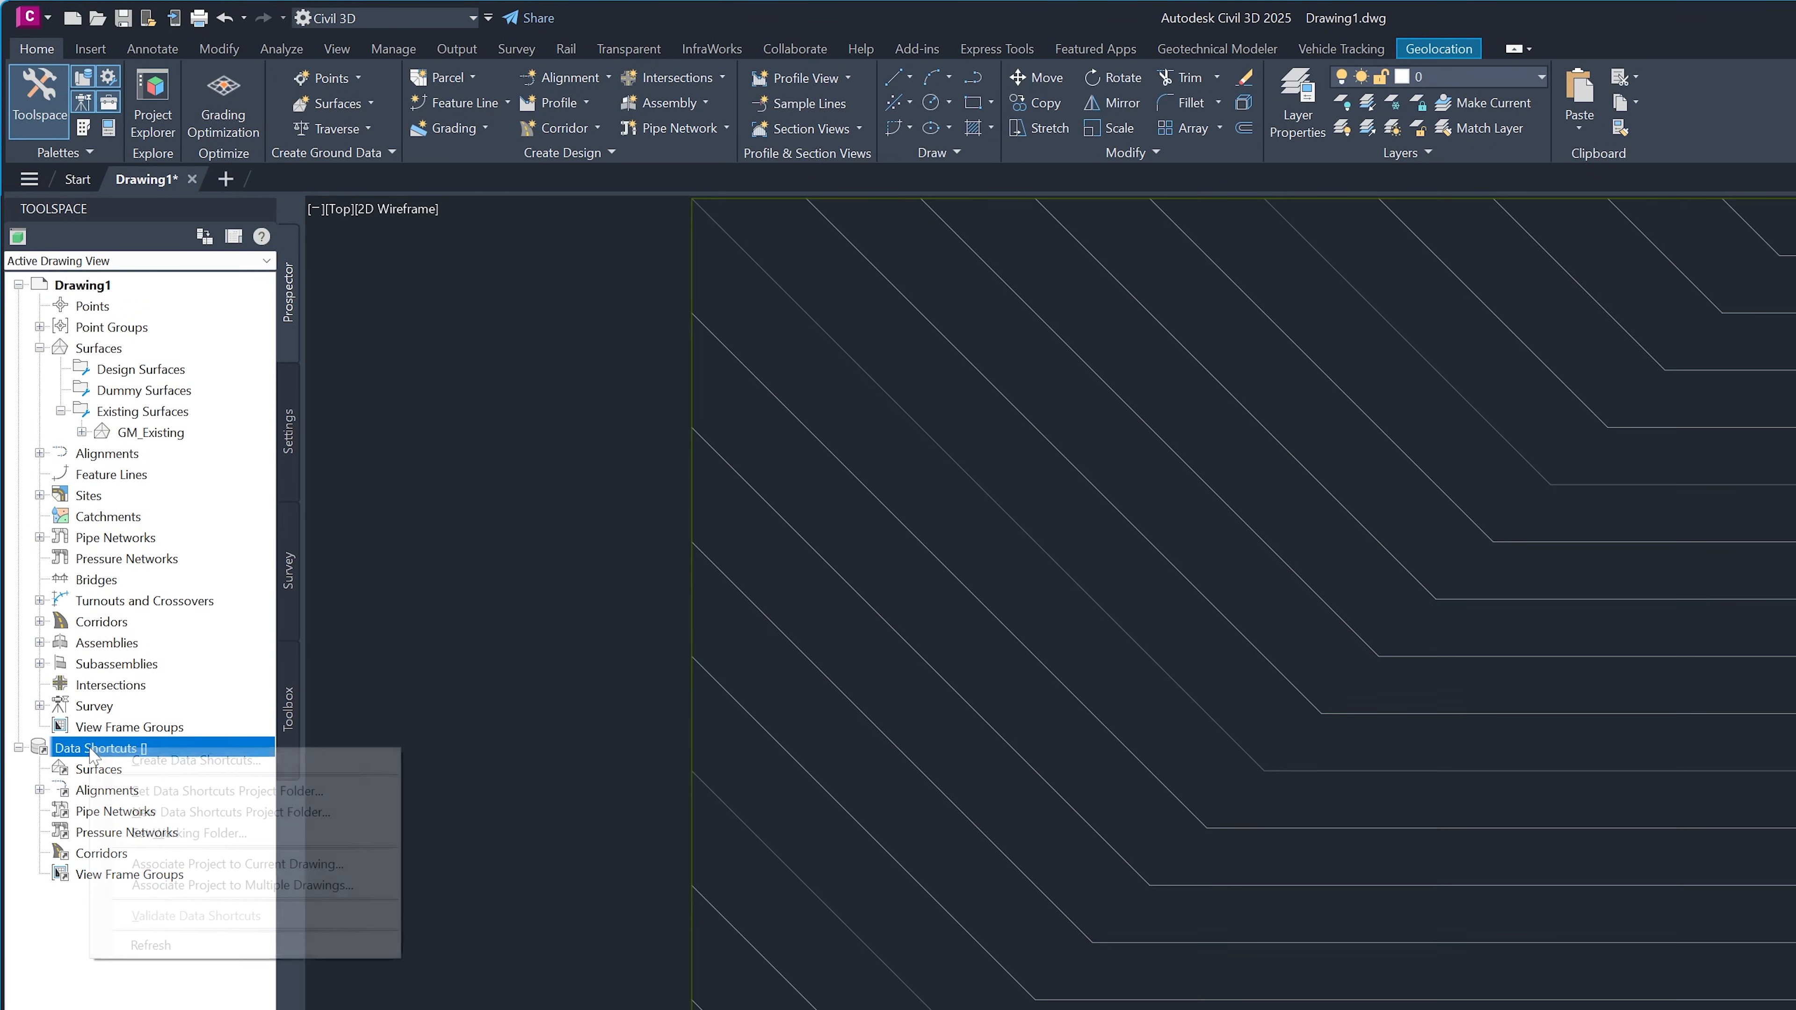
{"action": "left_click", "coordinate": [250, 835]}
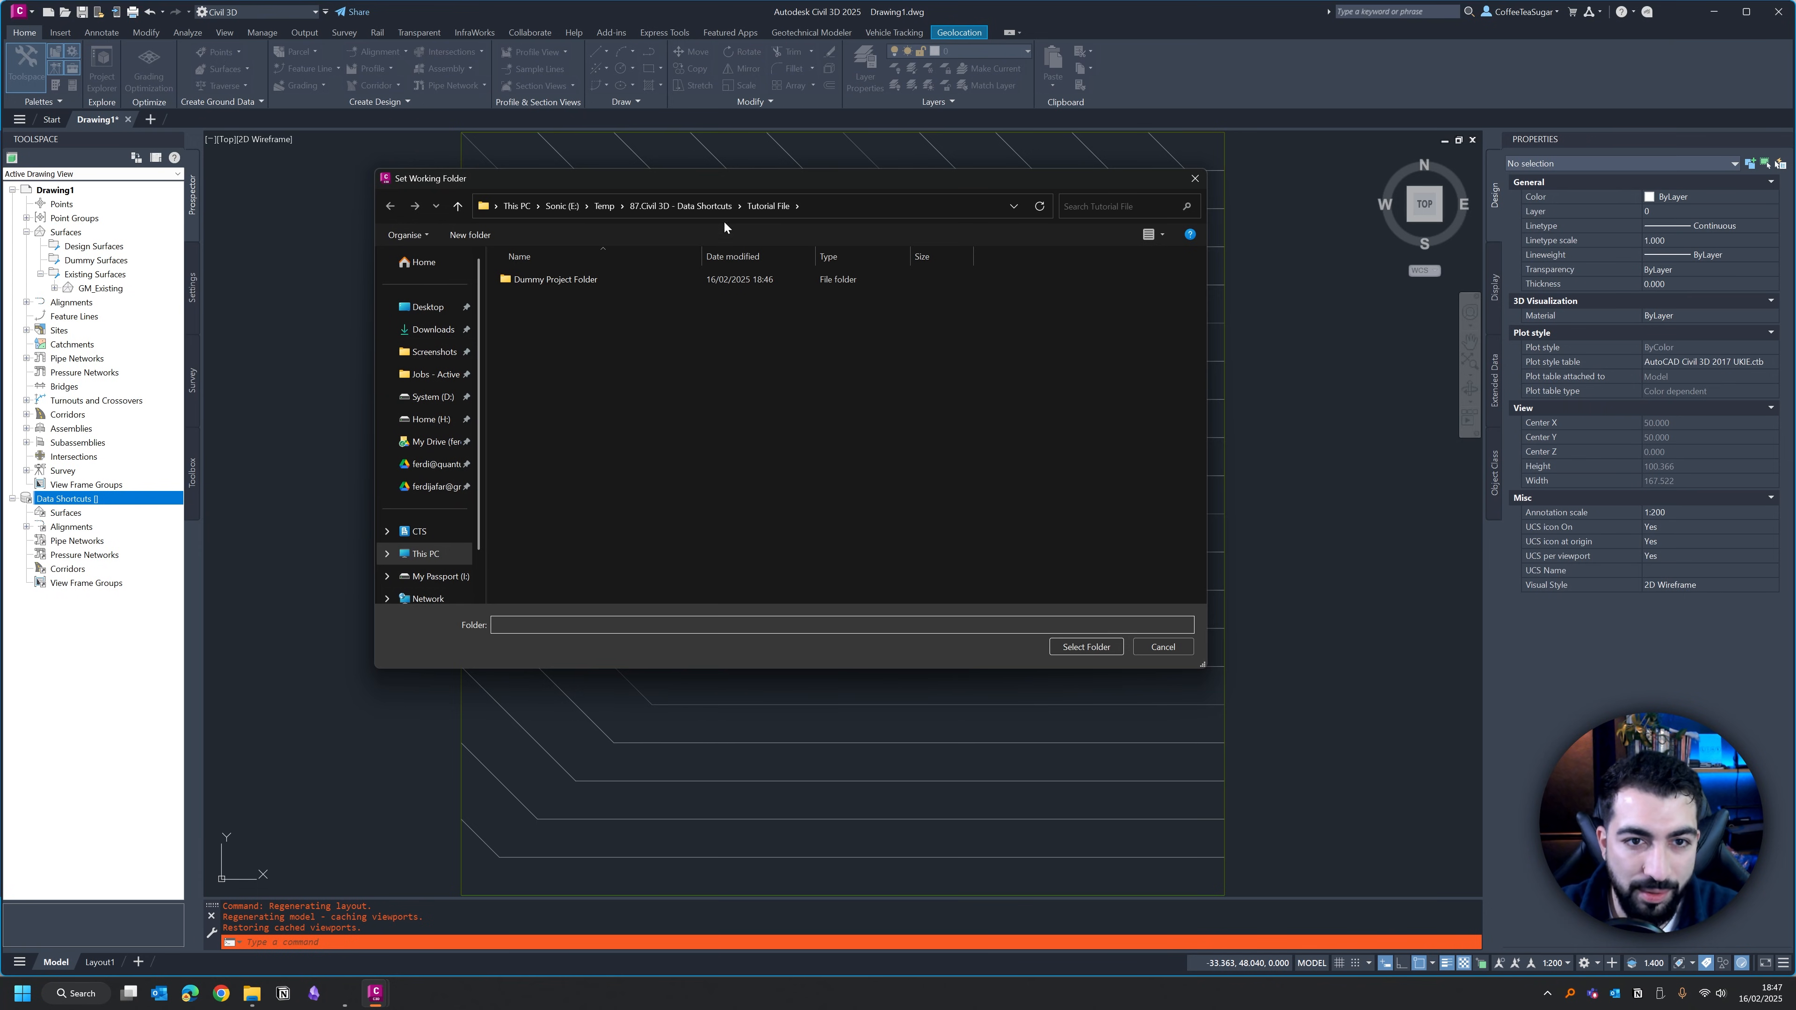
{"action": "double_click", "coordinate": [582, 281]}
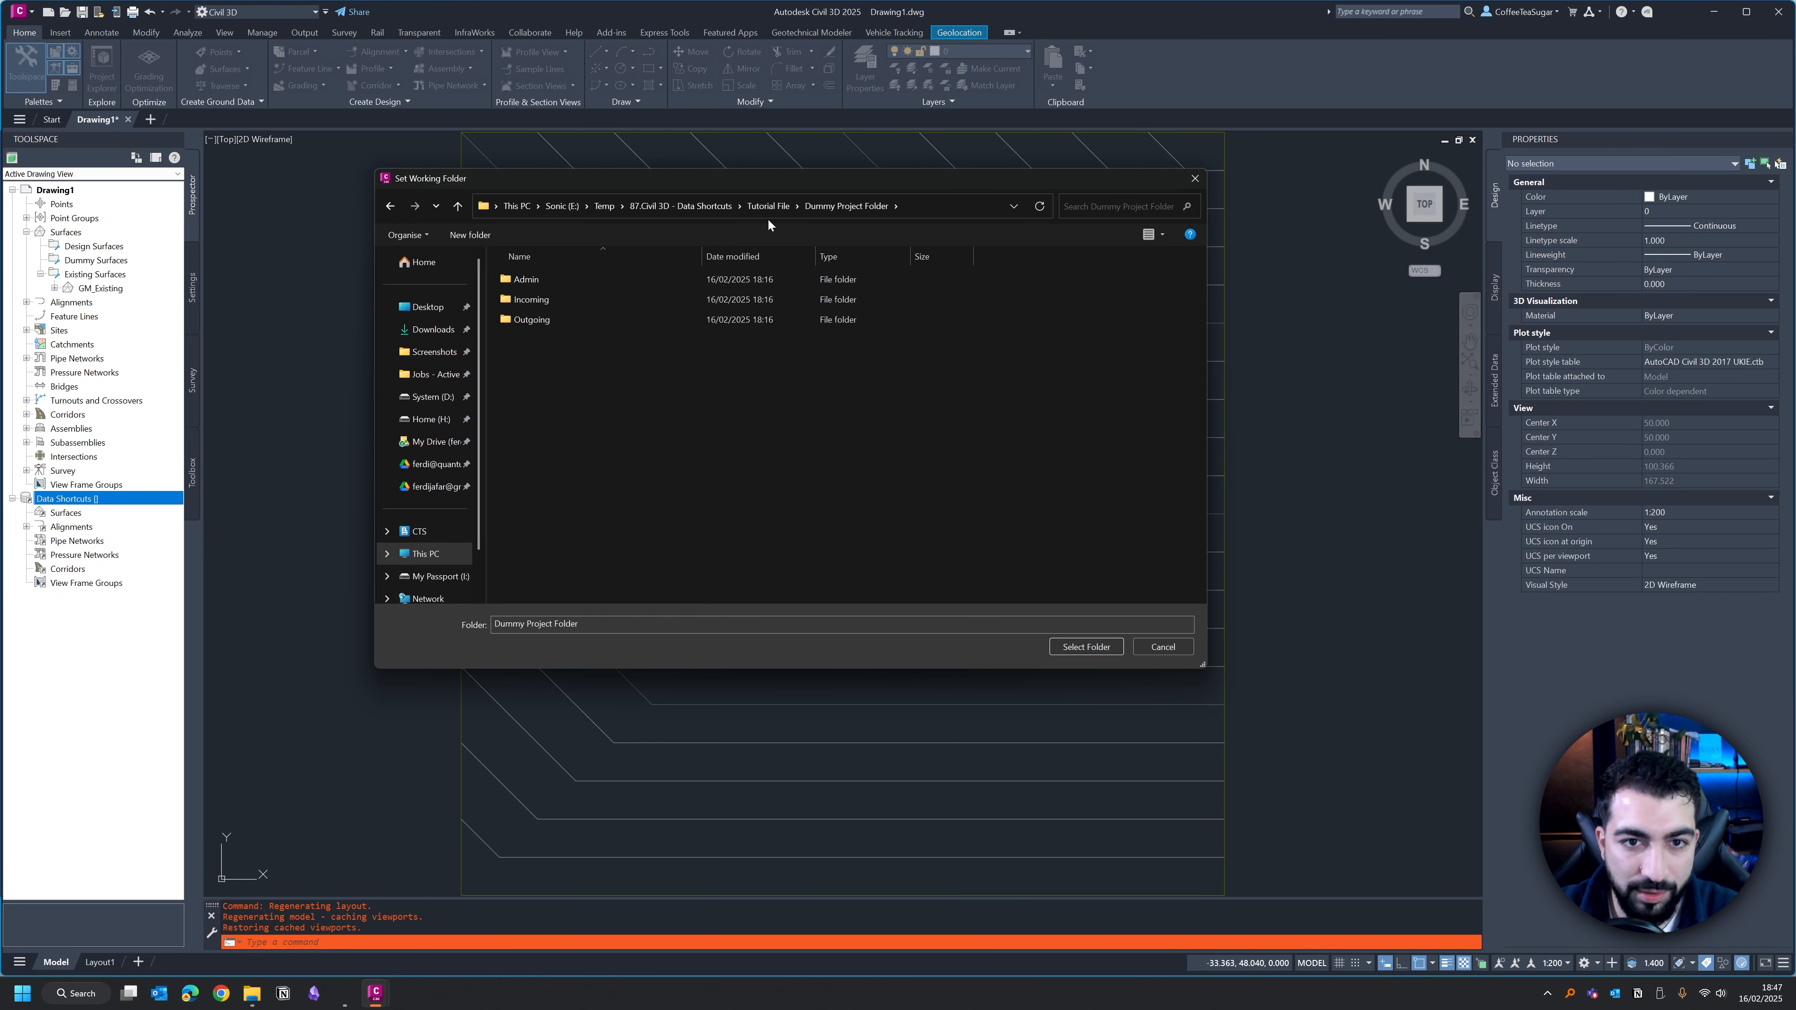
{"action": "left_click", "coordinate": [488, 235]}
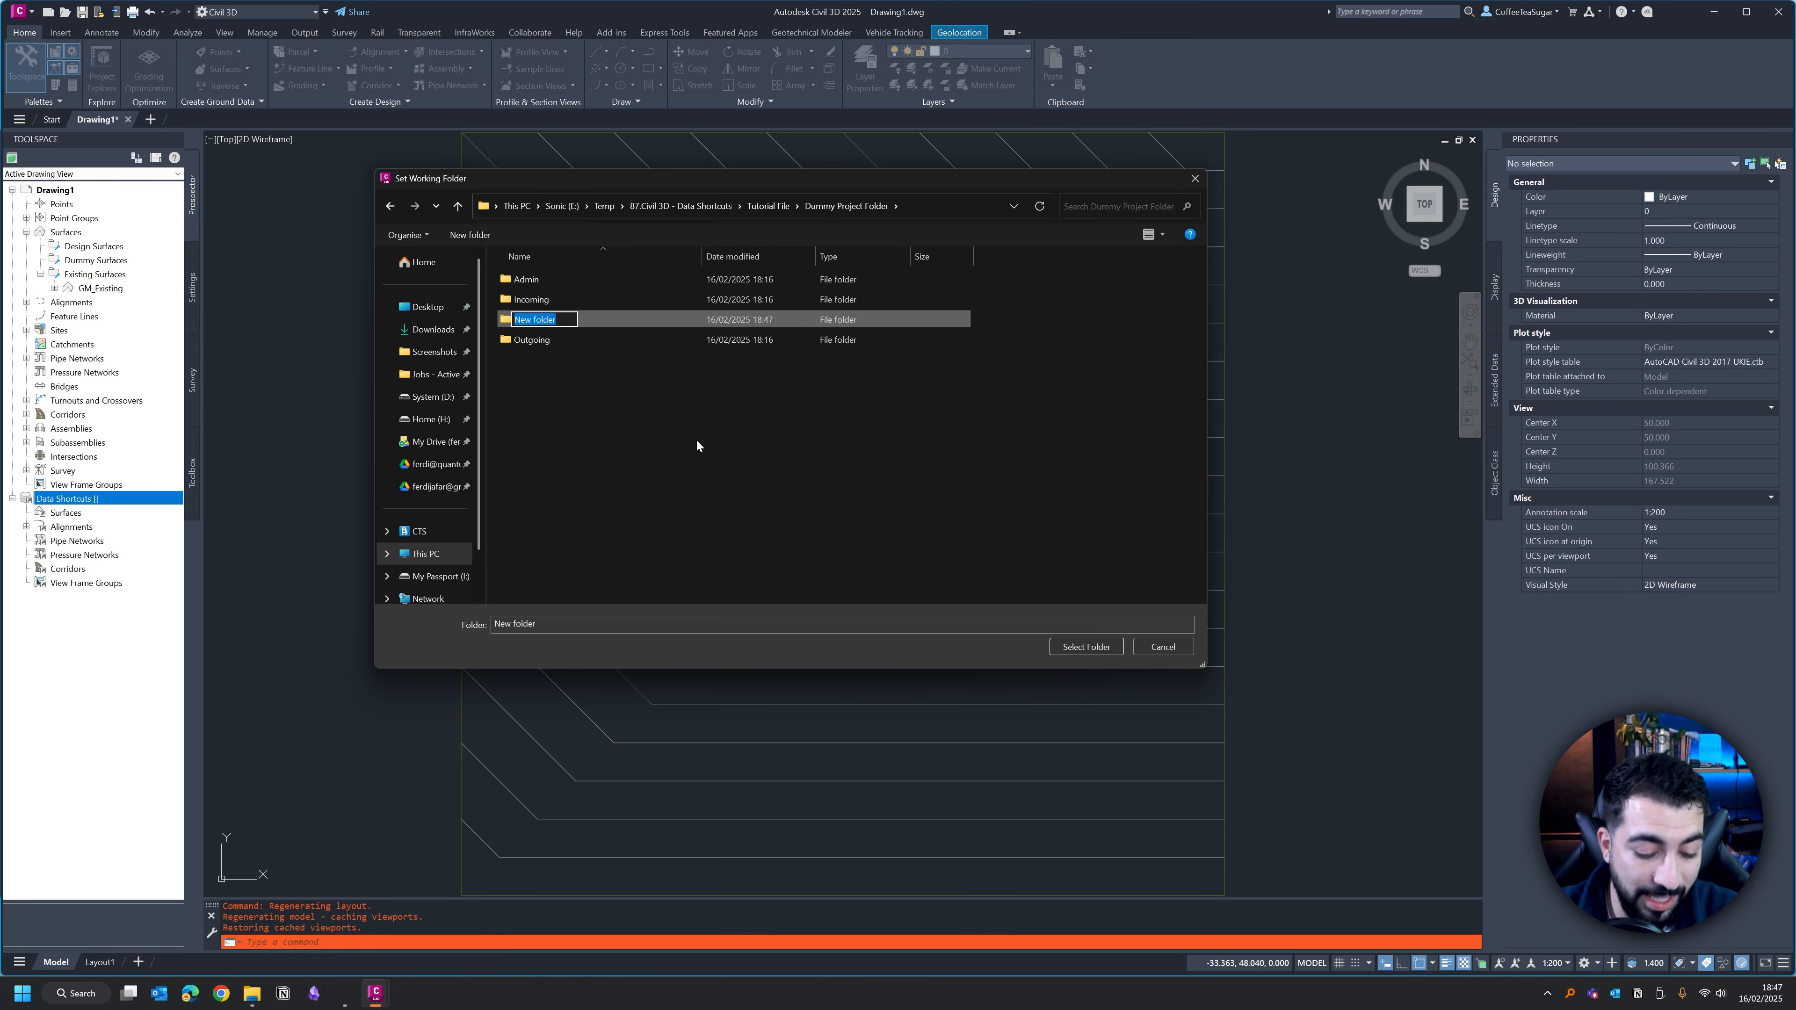
{"action": "type", "text": "Design"}
{"action": "key", "text": "Return"}
{"action": "key", "text": "Return"}
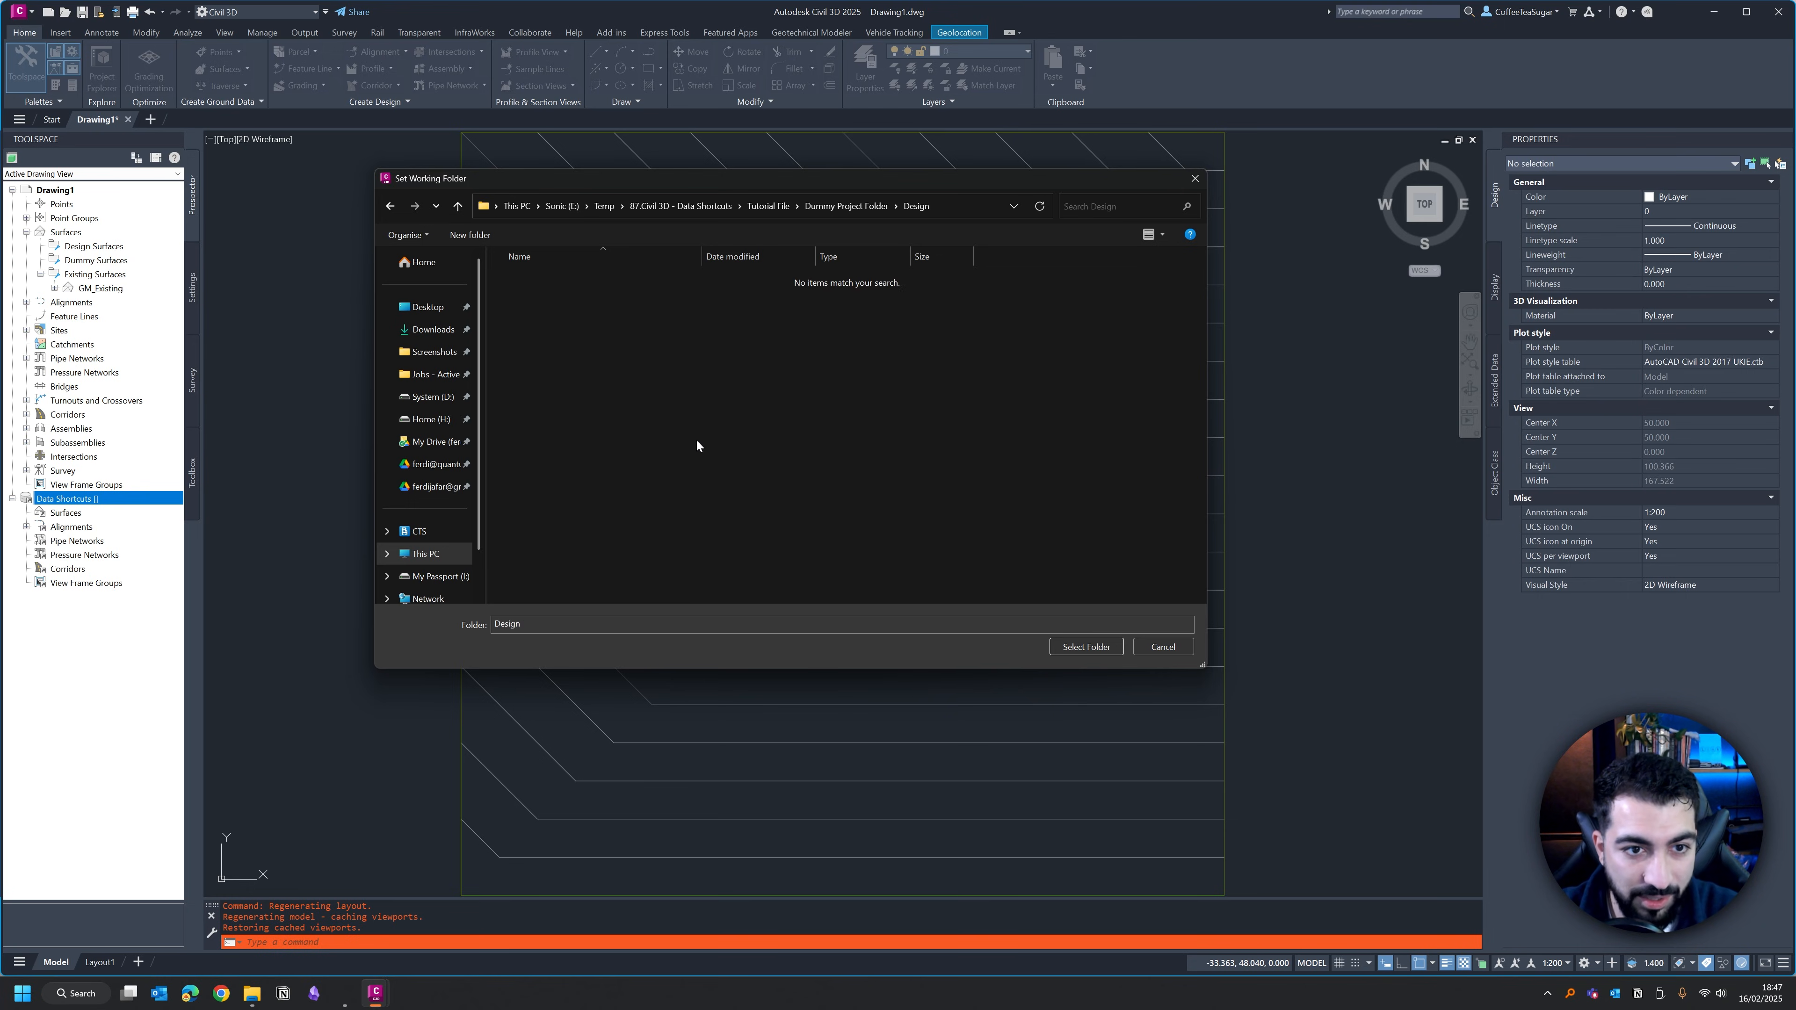
Create two subfolders named CAD and Xred inside the Design folder.
{"action": "key", "text": "ctrl+shift+n"}
{"action": "type", "text": "CAD"}
{"action": "key", "text": "Return"}
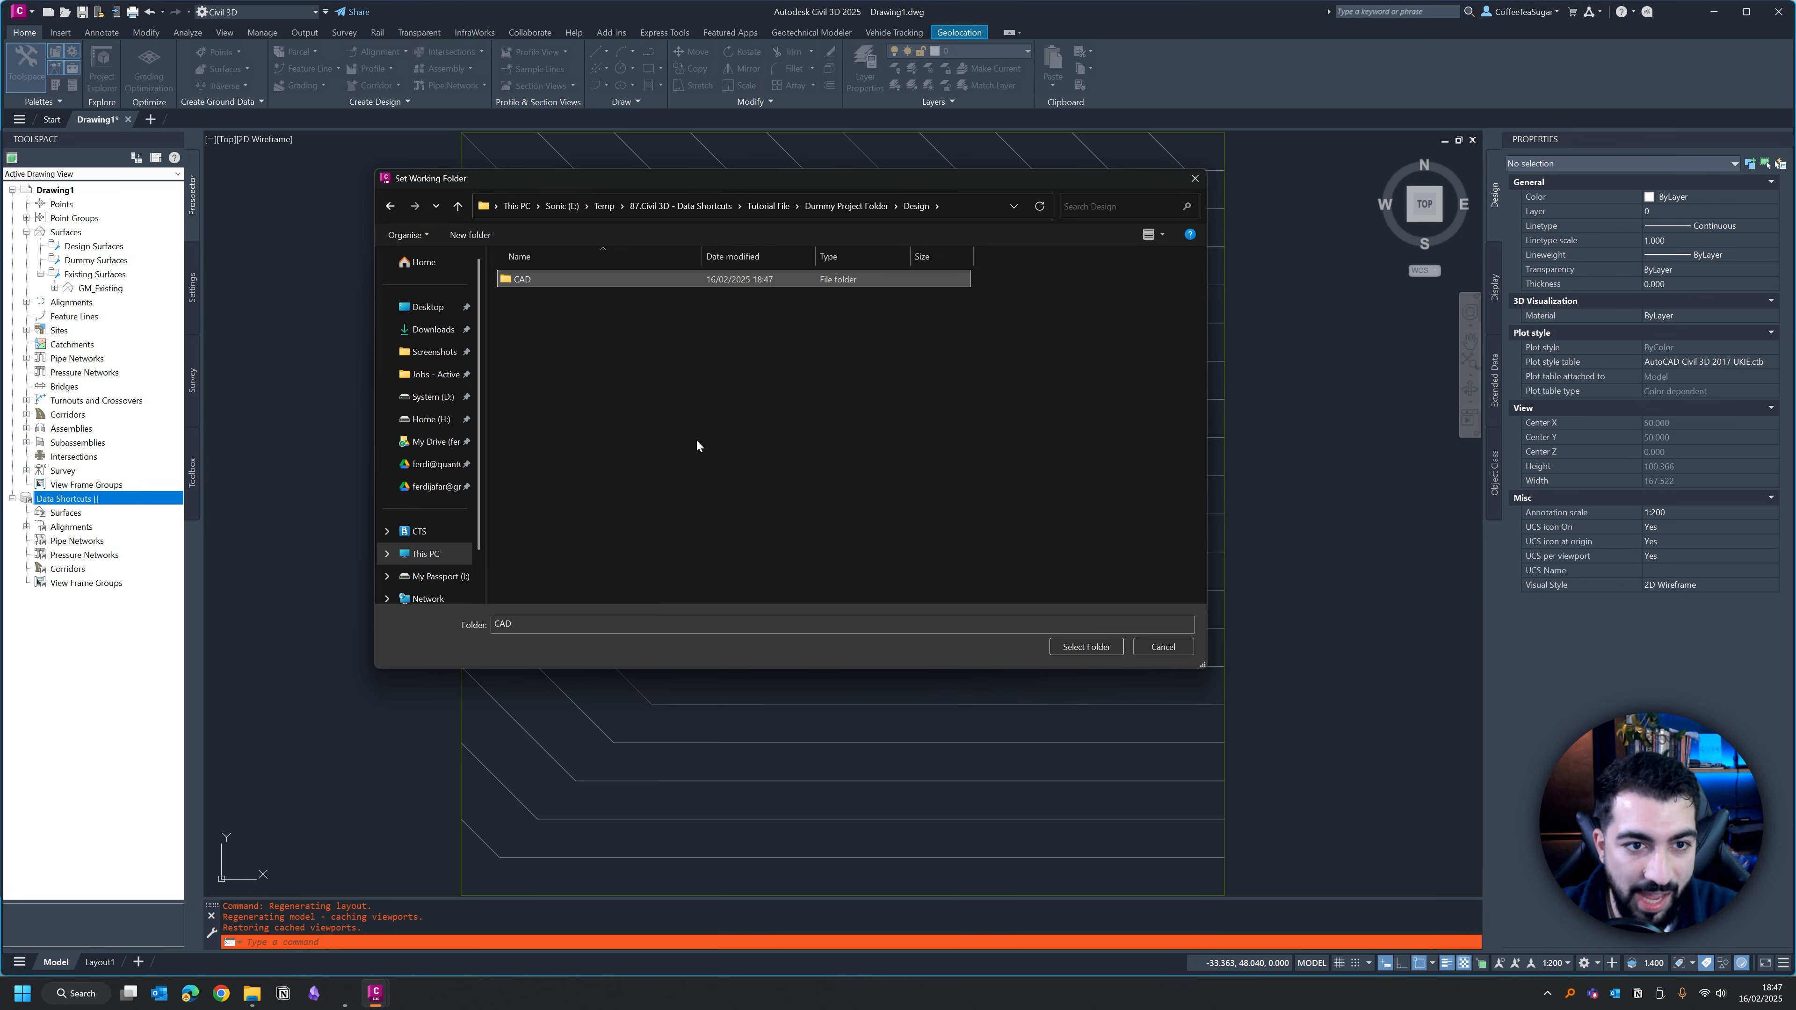
{"action": "key", "text": "ctrl+shift+n"}
{"action": "type", "text": "Xred"}
{"action": "key", "text": "Return"}
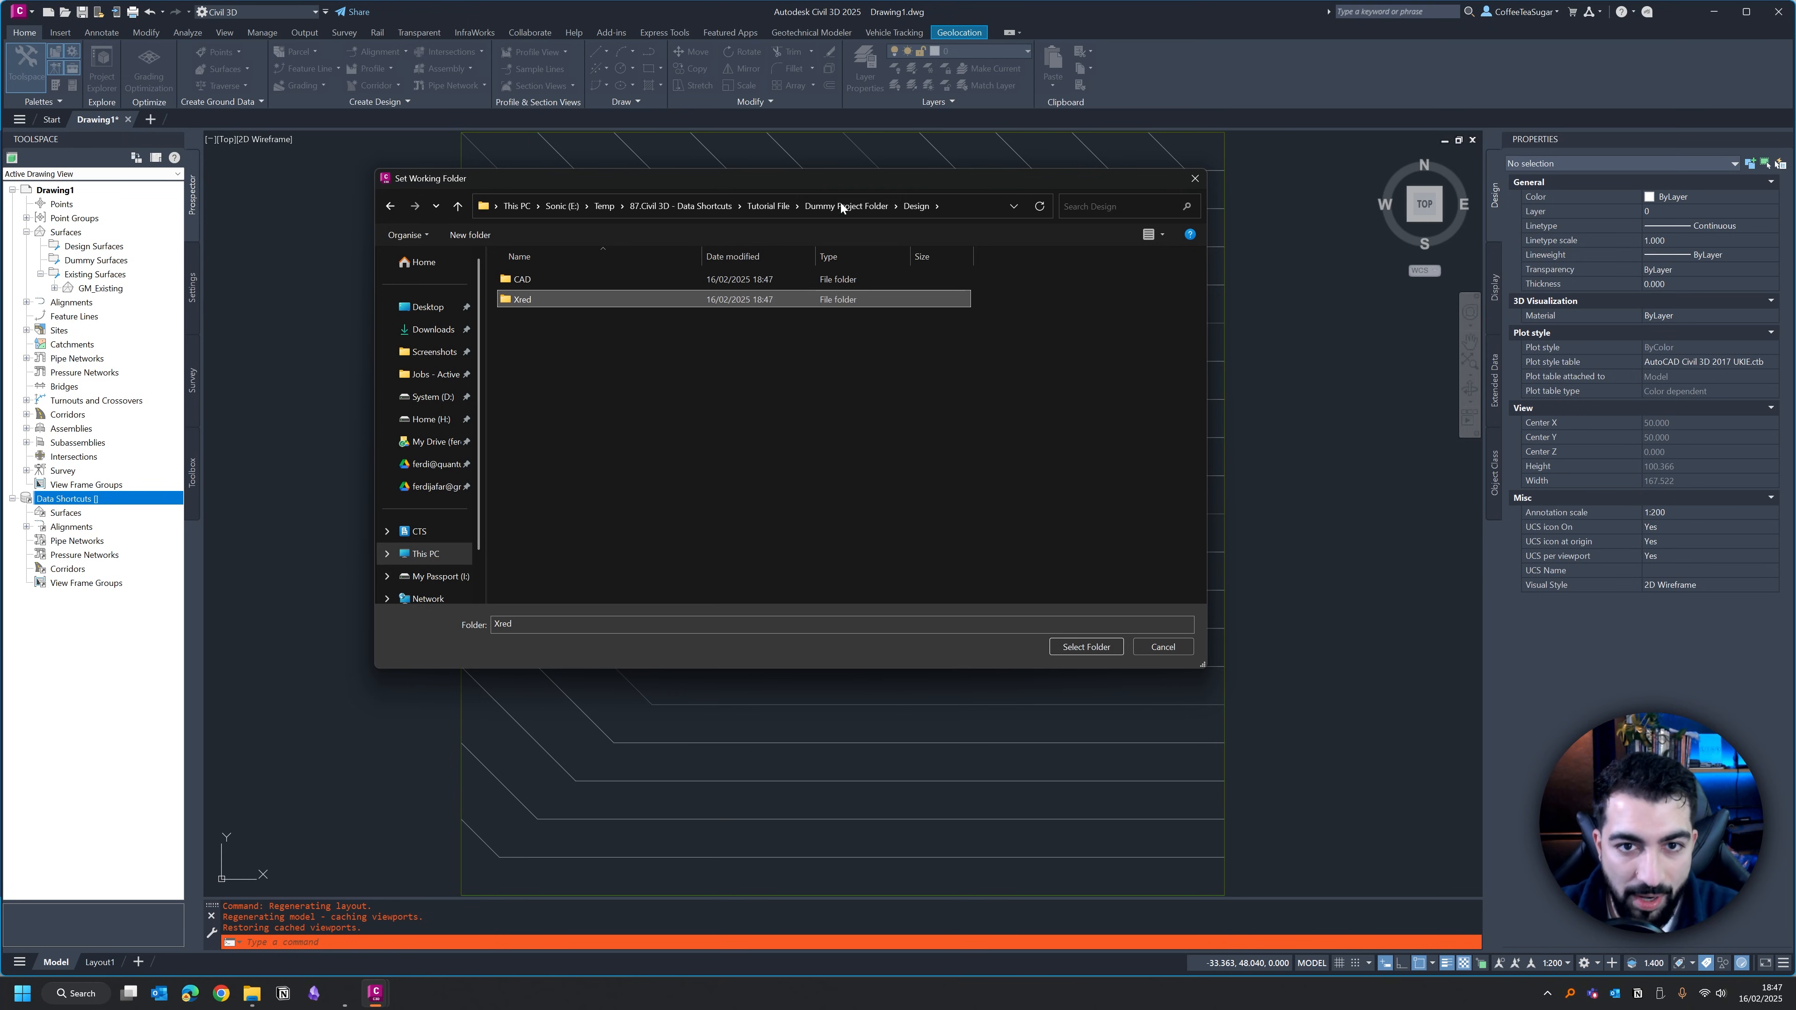
Set the Design folder within Dummy Project Folder as the data shortcuts working folder.
{"action": "left_click", "coordinate": [841, 208]}
{"action": "left_click", "coordinate": [573, 299]}
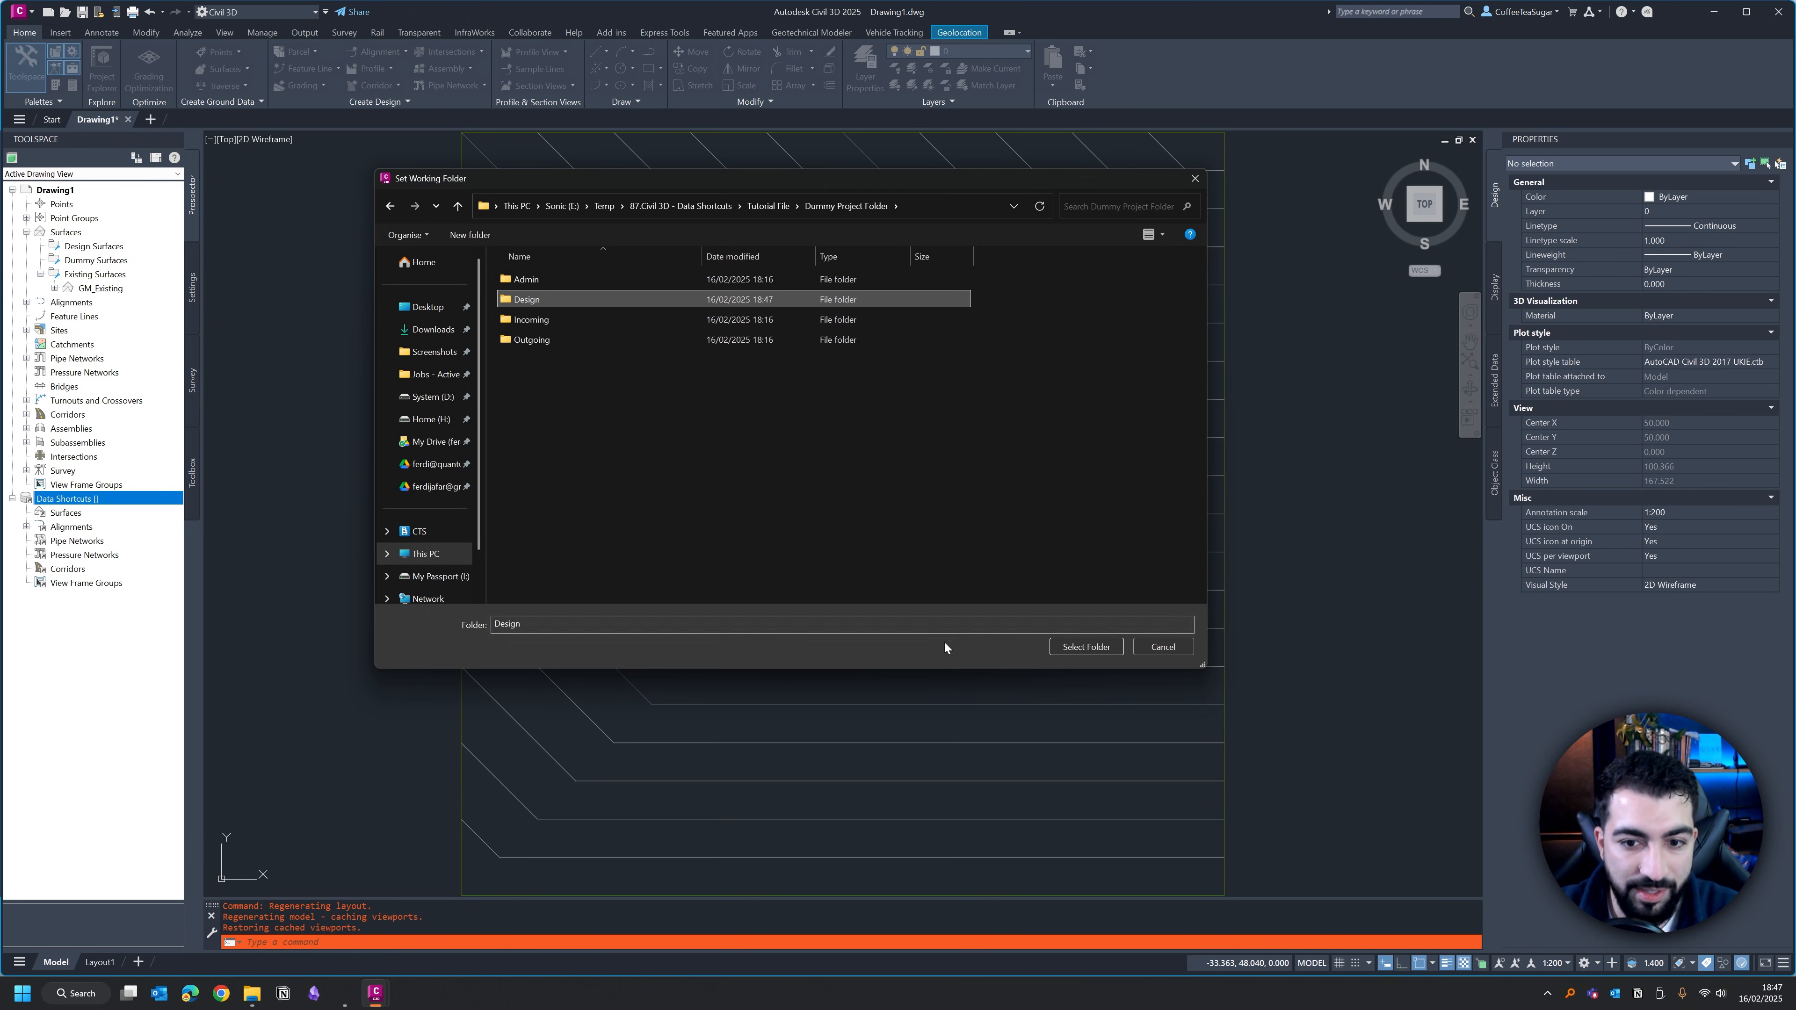
{"action": "left_click", "coordinate": [1086, 647]}
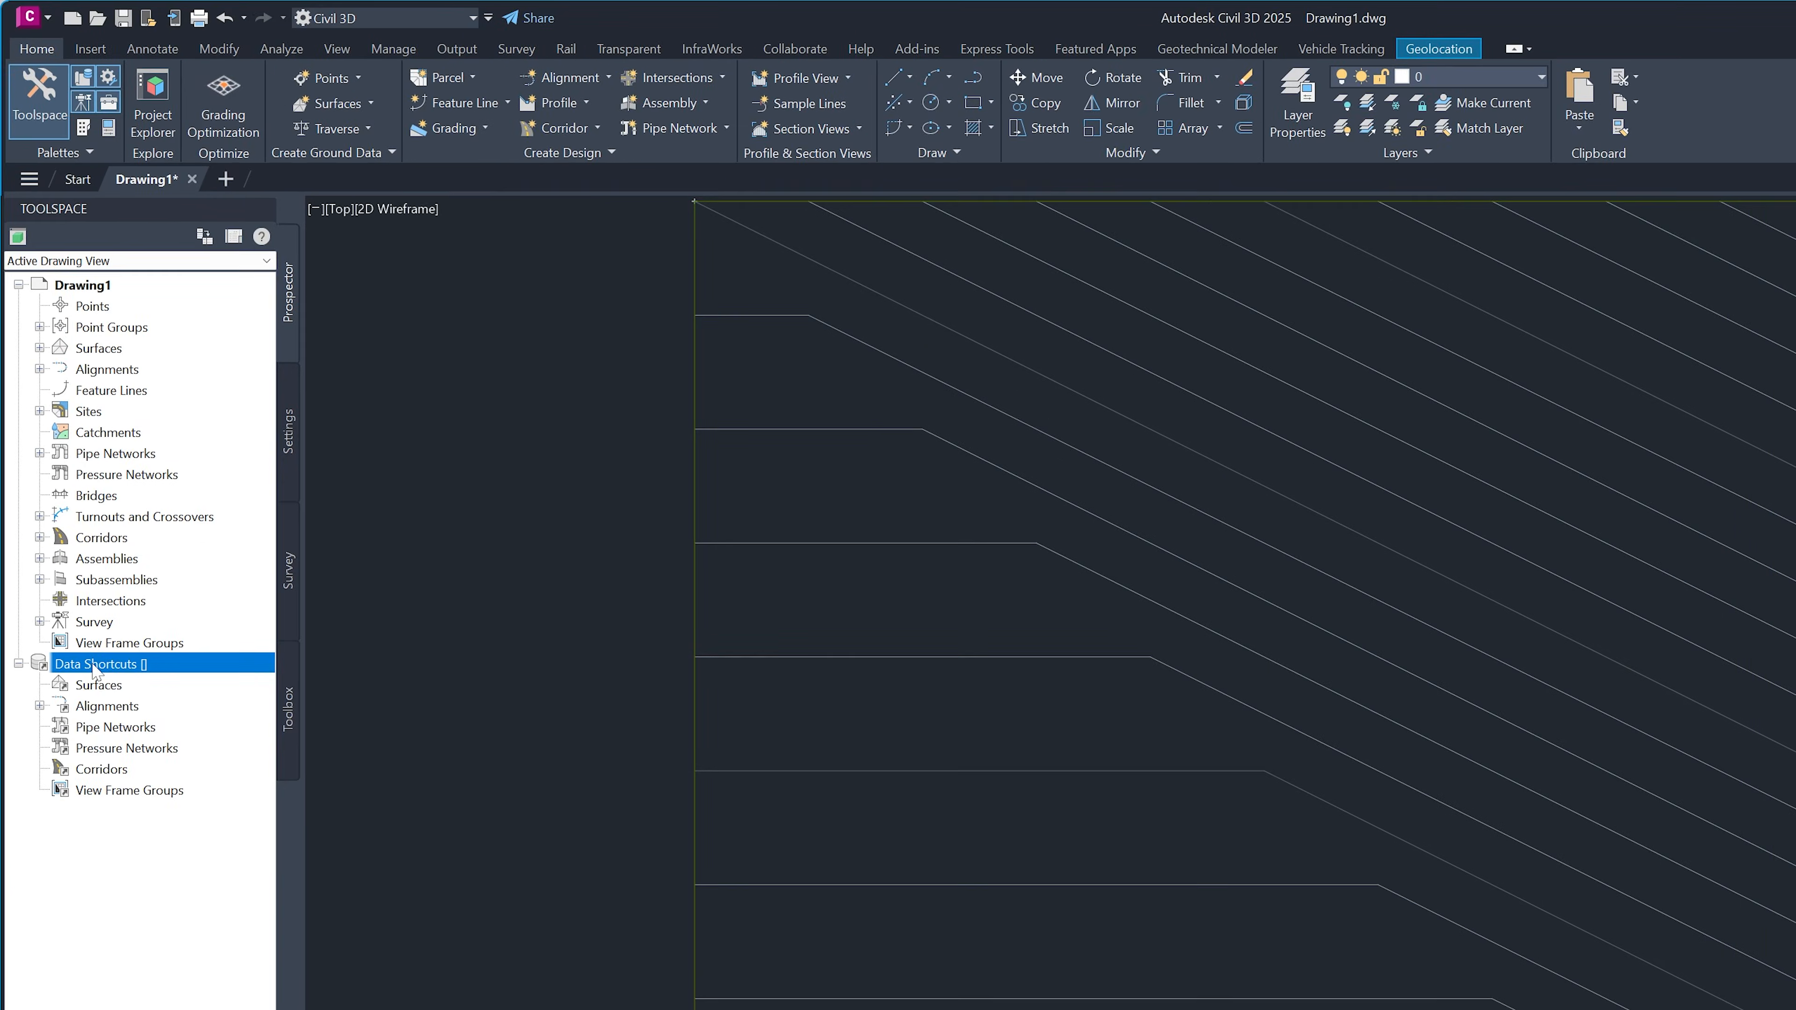
Start a new data shortcuts project folder named C3D and enable the use of a project template.
{"action": "right_click", "coordinate": [94, 669]}
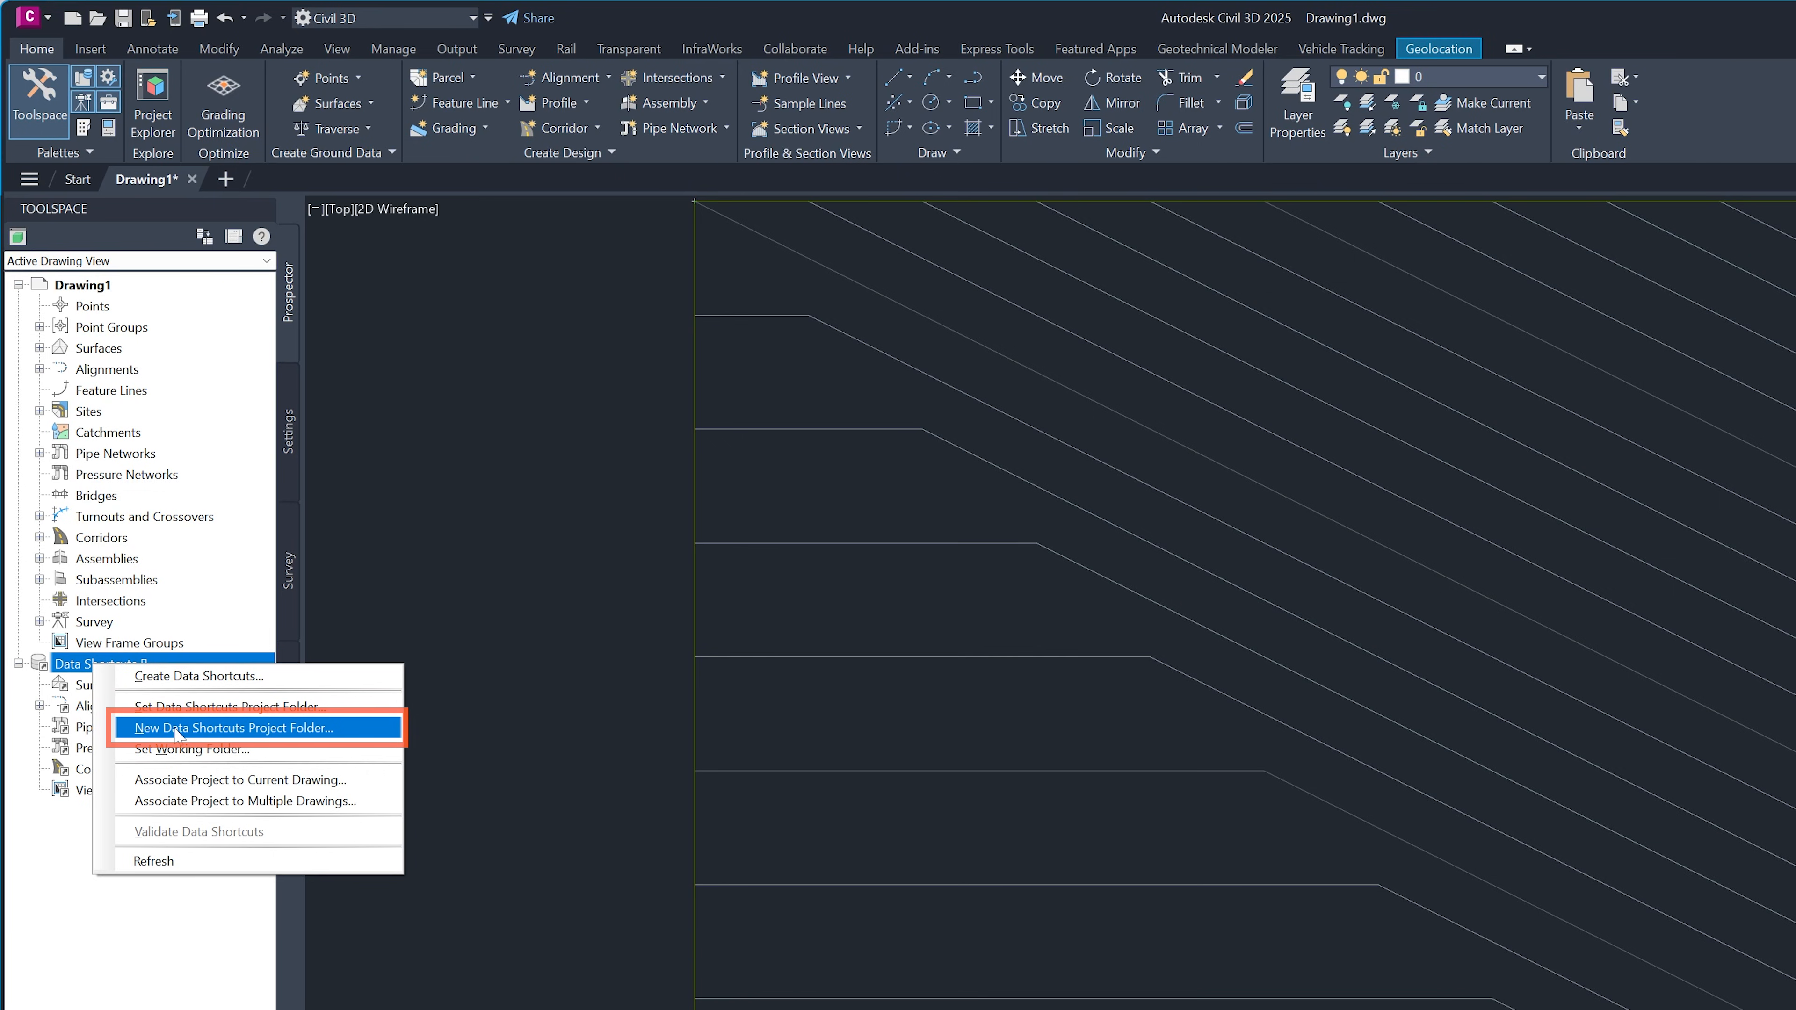
{"action": "left_click", "coordinate": [176, 729]}
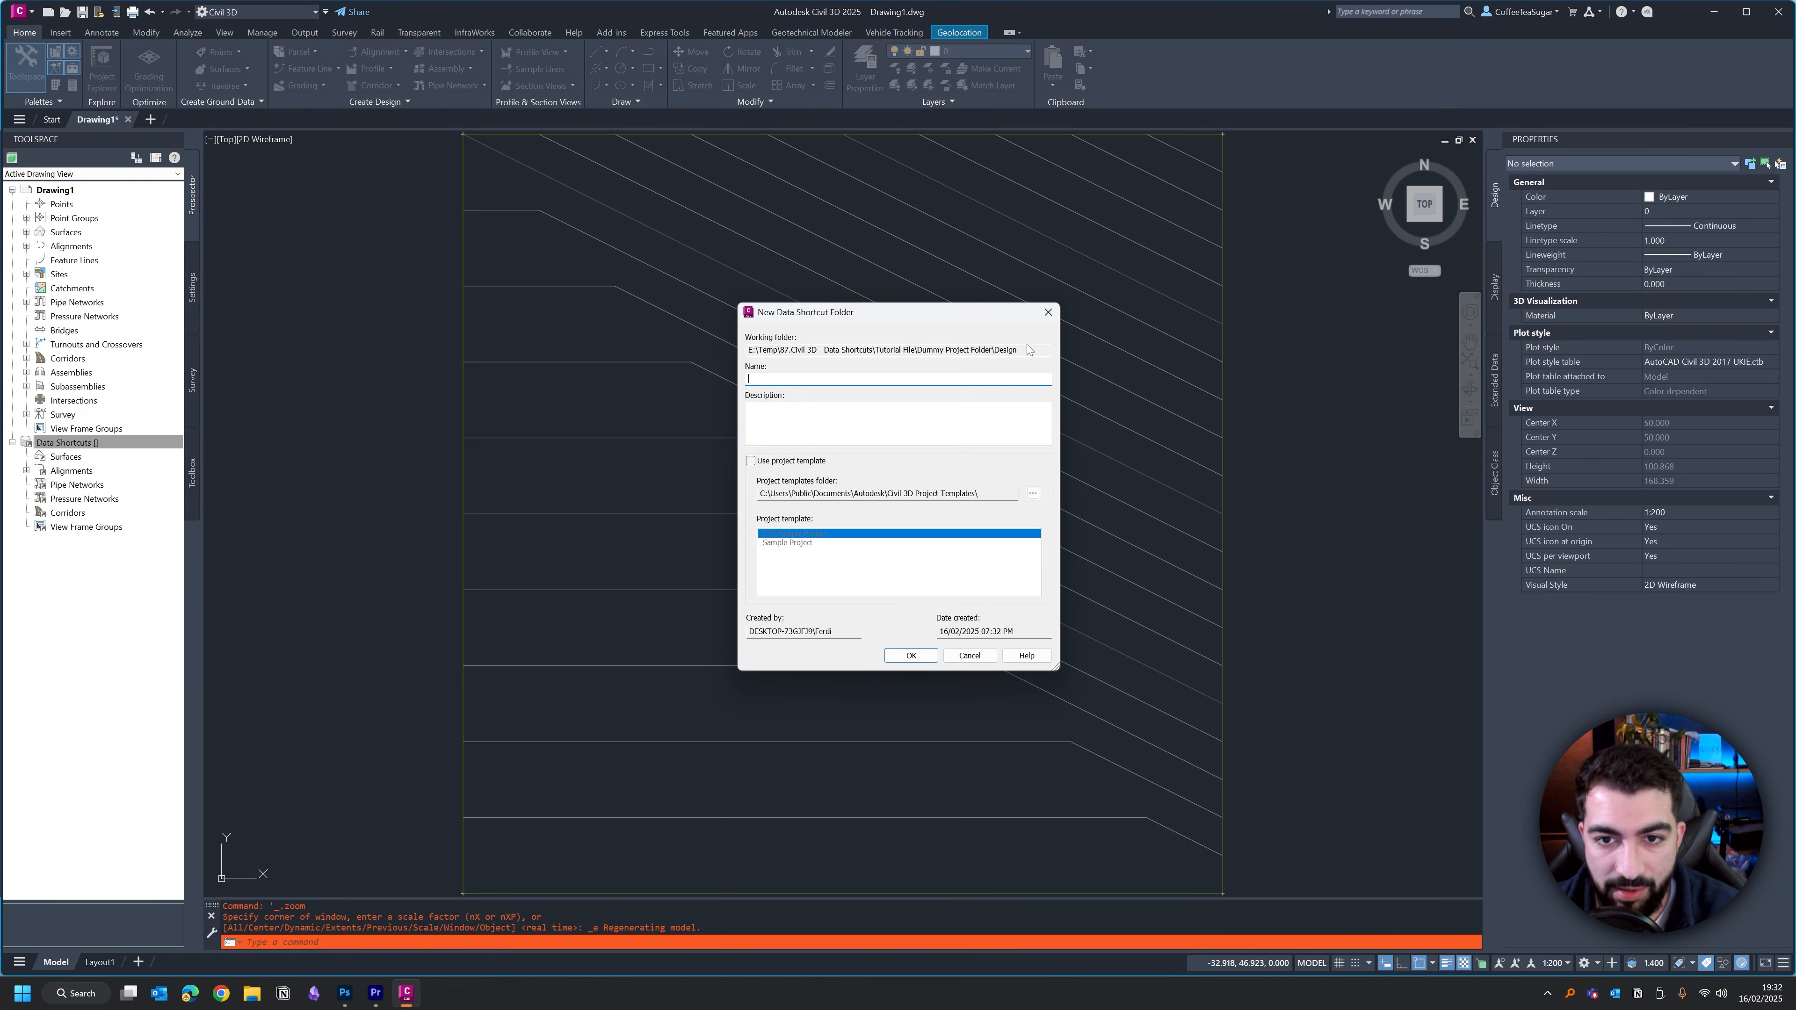
{"action": "left_click_drag", "start_coordinate": [1021, 351], "coordinate": [993, 351]}
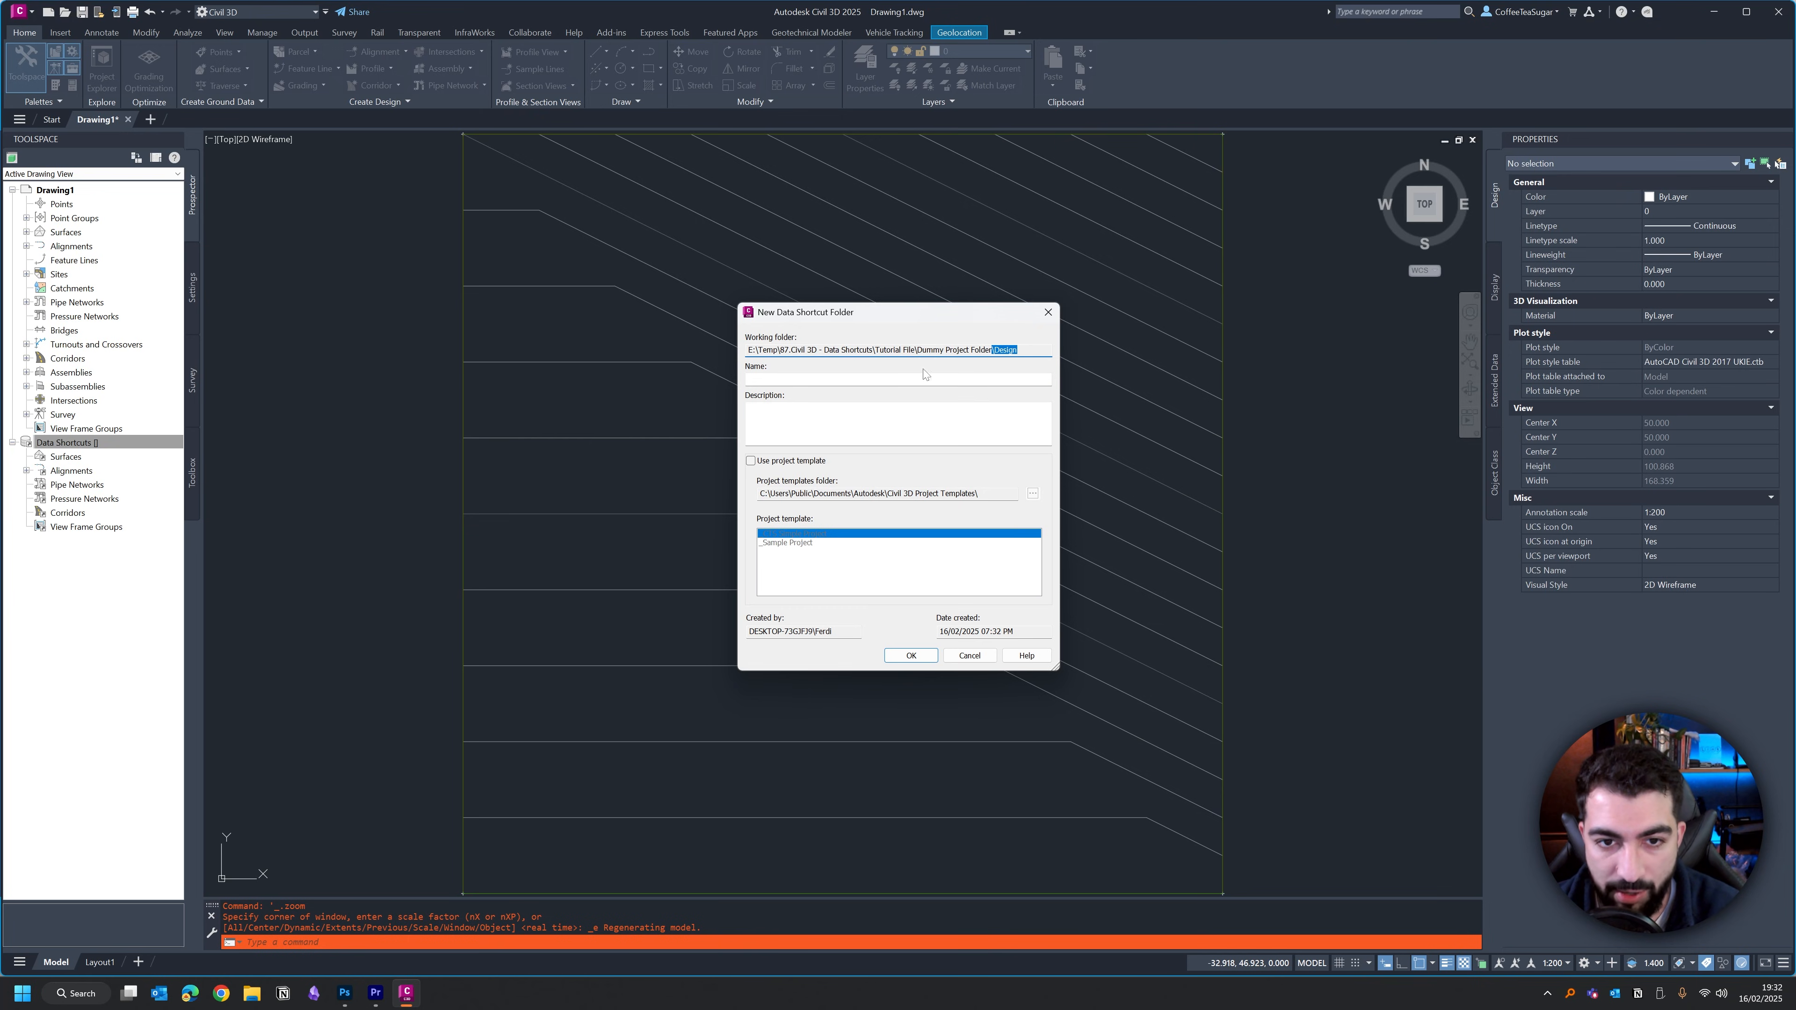
{"action": "left_click", "coordinate": [811, 381]}
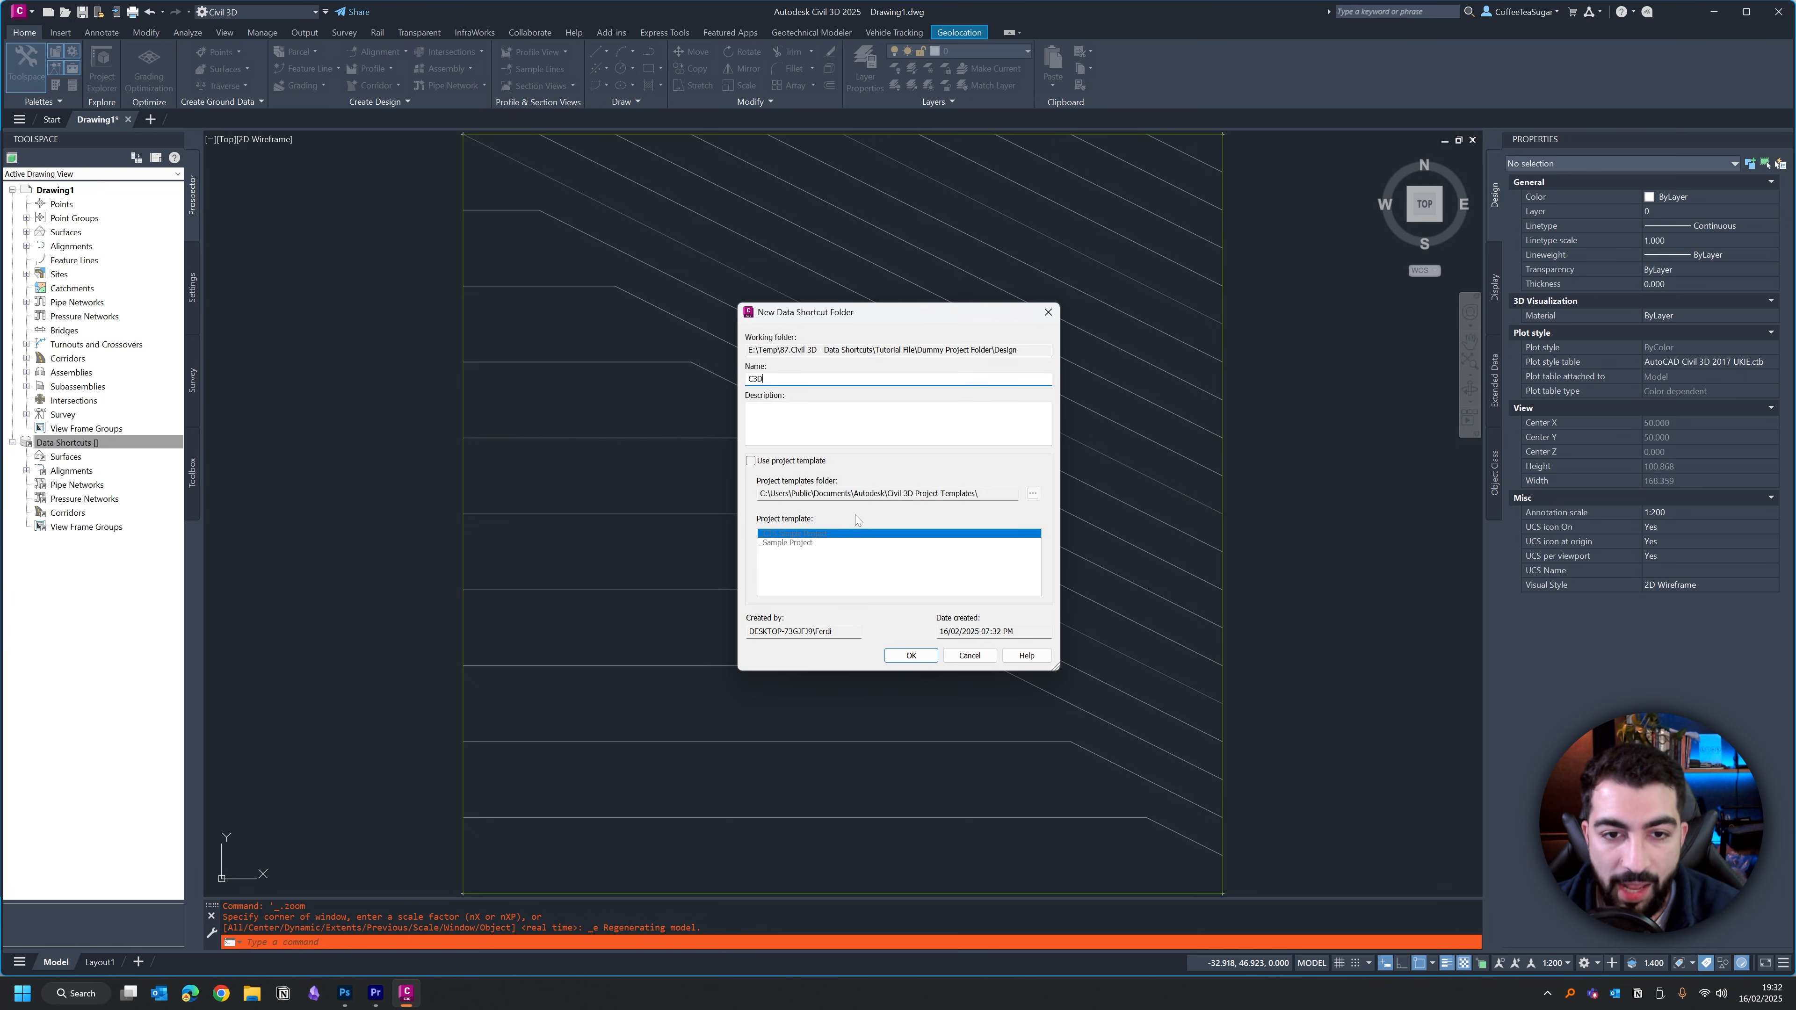
{"action": "left_click", "coordinate": [783, 468]}
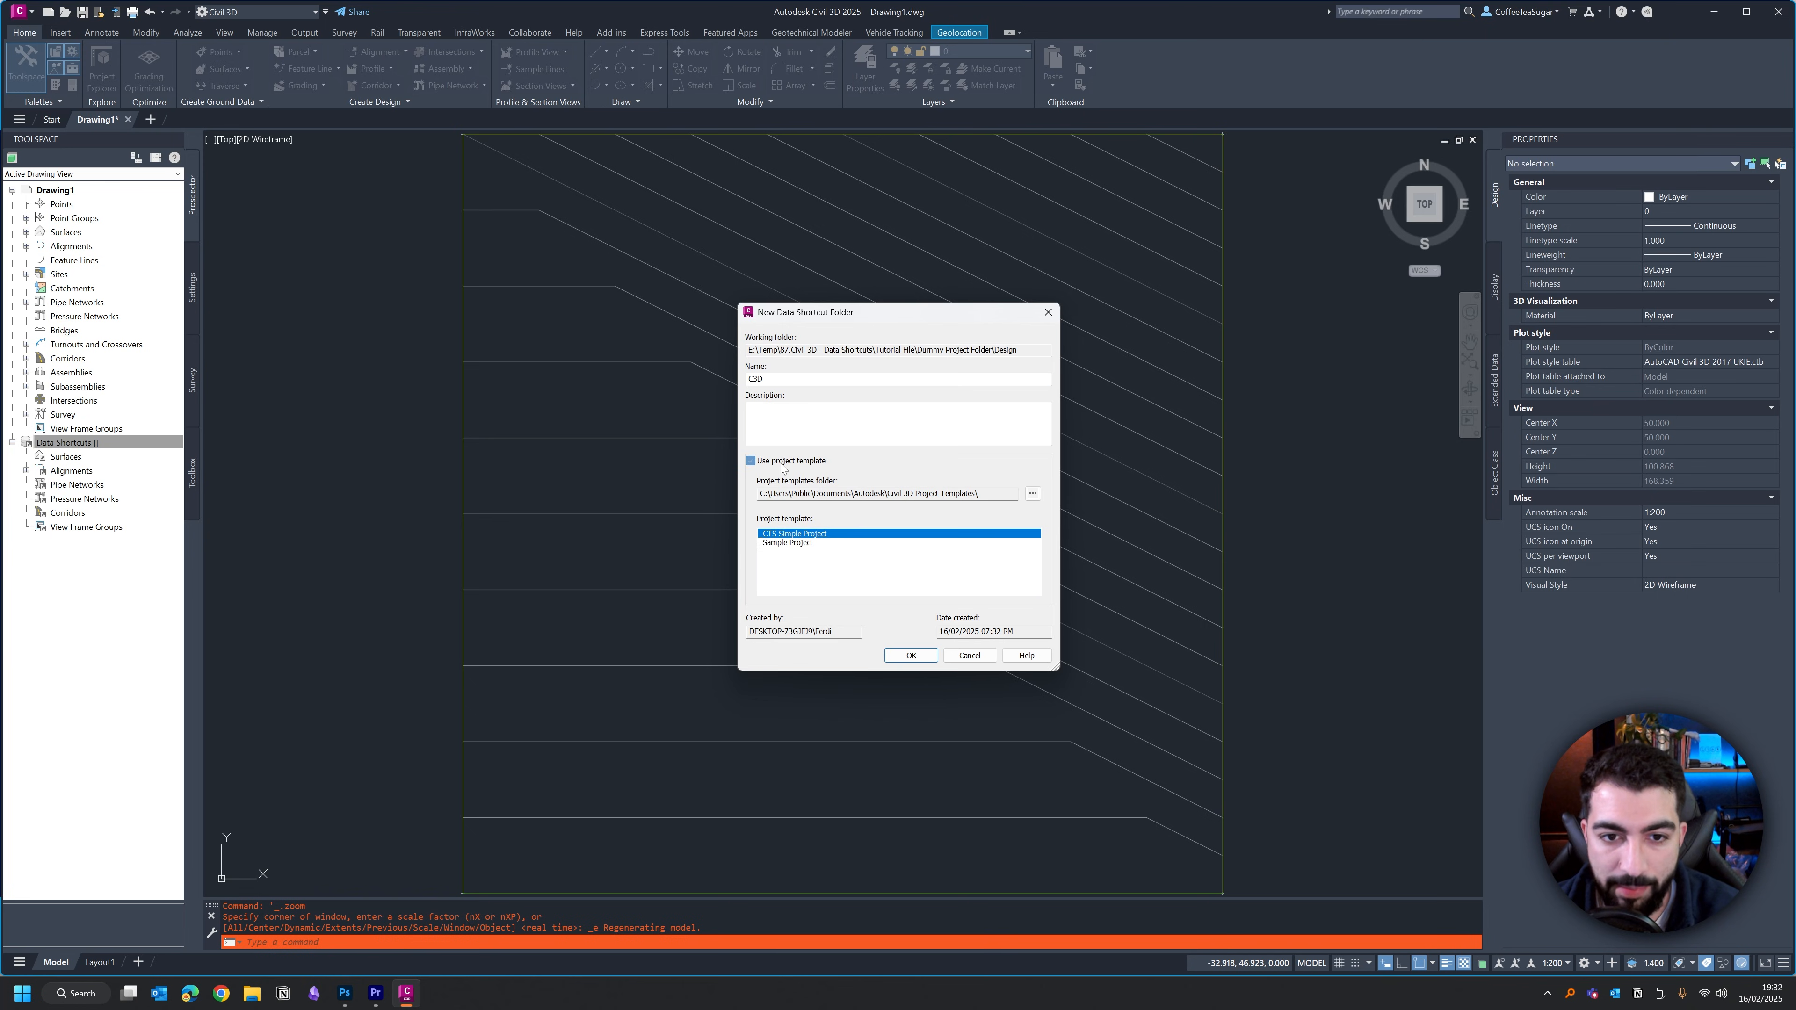
Switch to File Explorer and browse to the Civil 3D Project Templates folder under C:\Users\Public\Documents\Autodesk.
{"action": "left_click", "coordinate": [252, 994]}
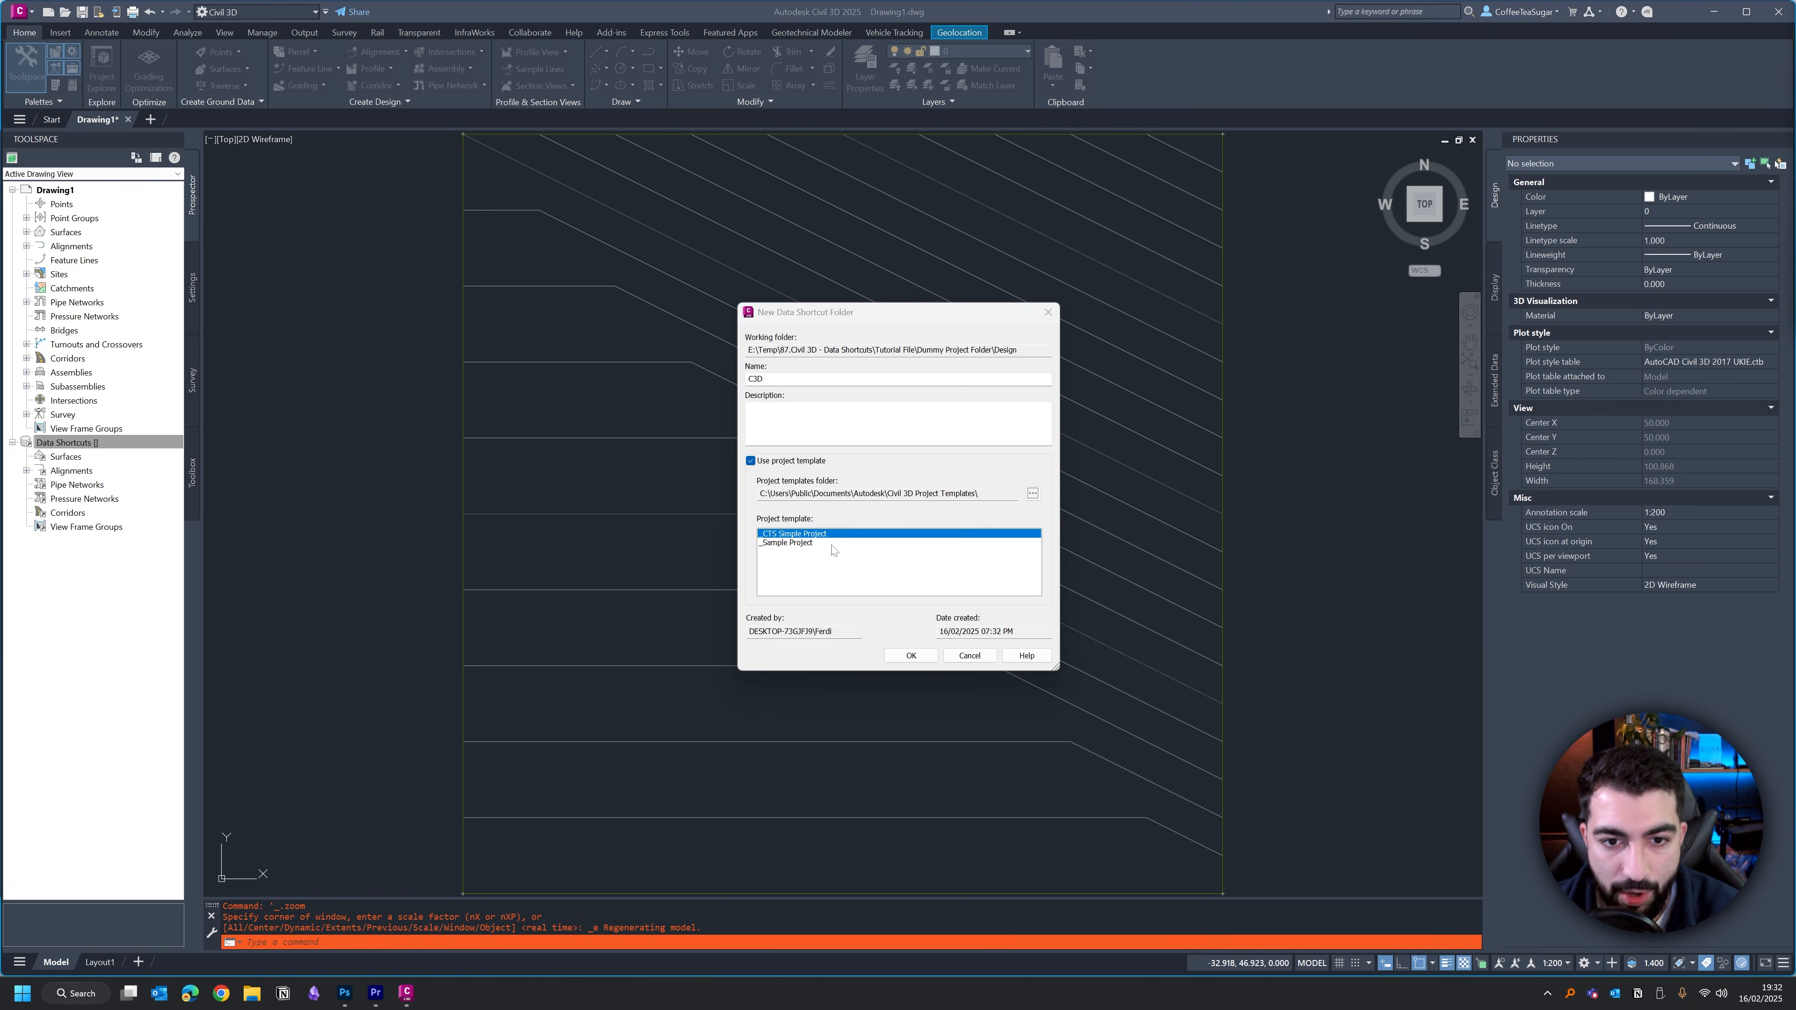
{"action": "left_click_drag", "start_coordinate": [968, 493], "coordinate": [808, 493]}
{"action": "left_click_drag", "start_coordinate": [1795, 184], "coordinate": [1253, 342]}
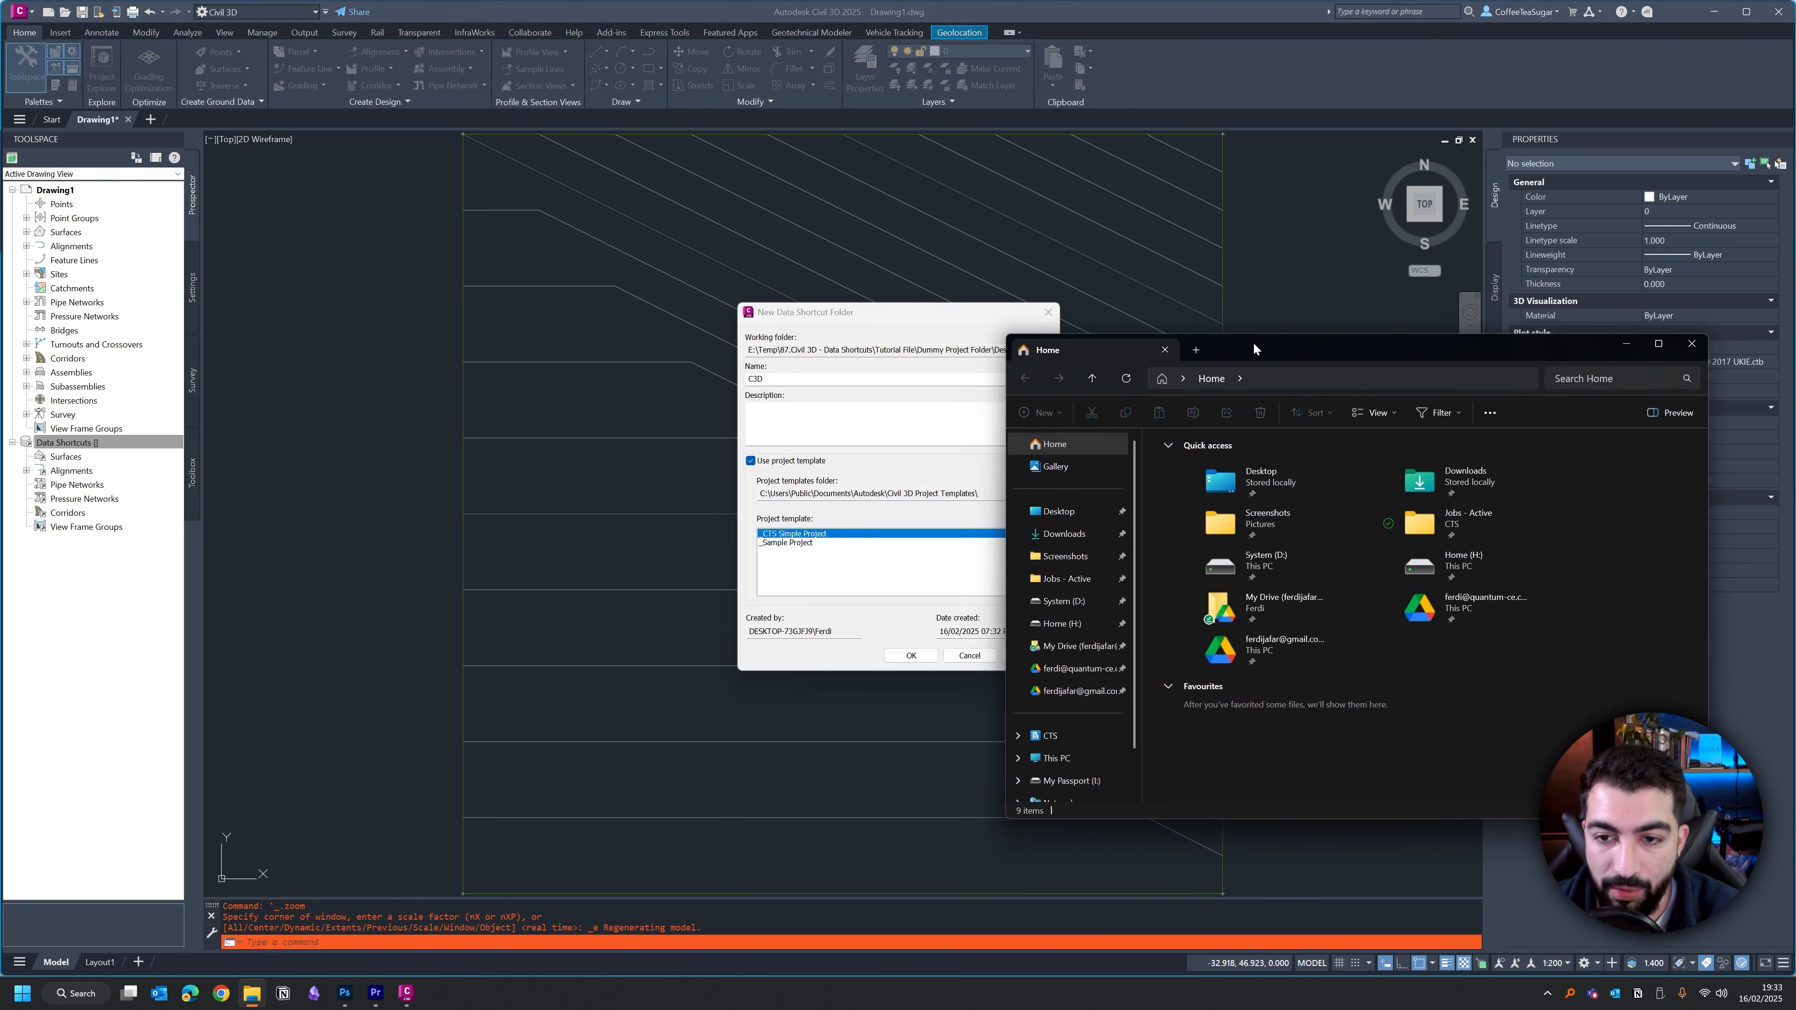
{"action": "scroll", "coordinate": [1121, 706], "scroll_direction": "down", "scroll_amount": 2}
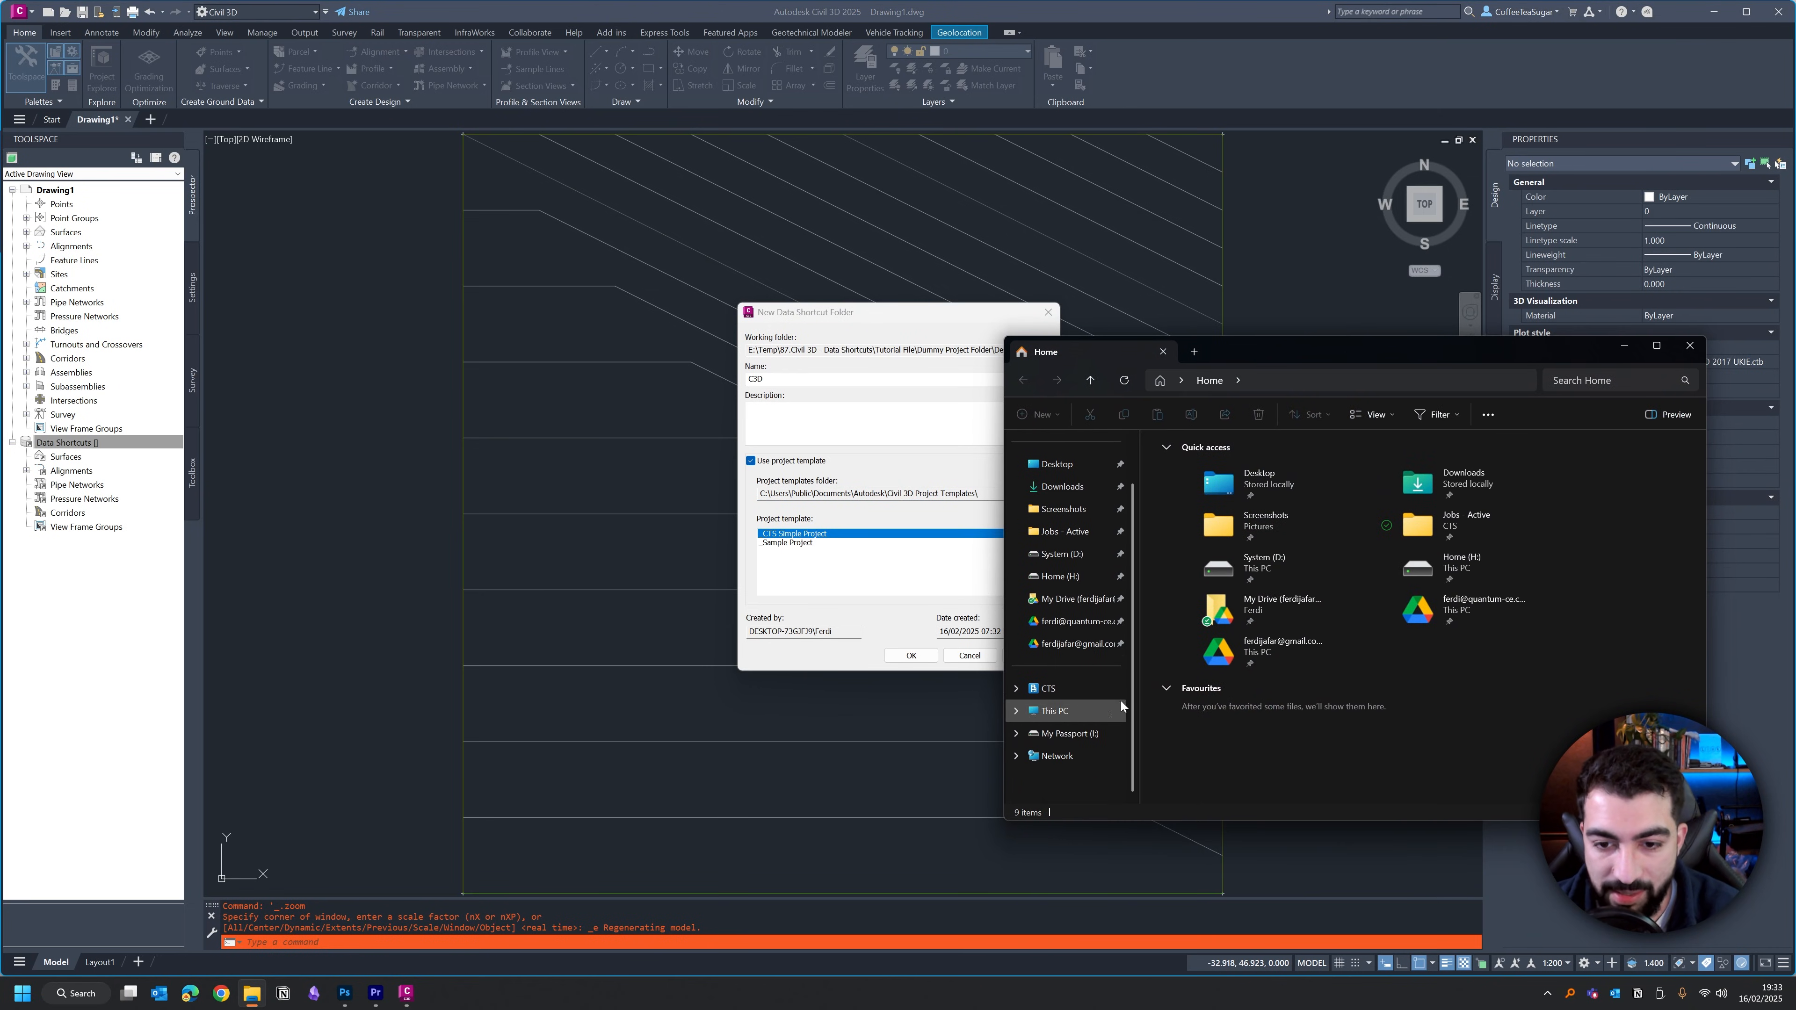
{"action": "left_click", "coordinate": [1056, 711]}
{"action": "double_click", "coordinate": [1266, 503]}
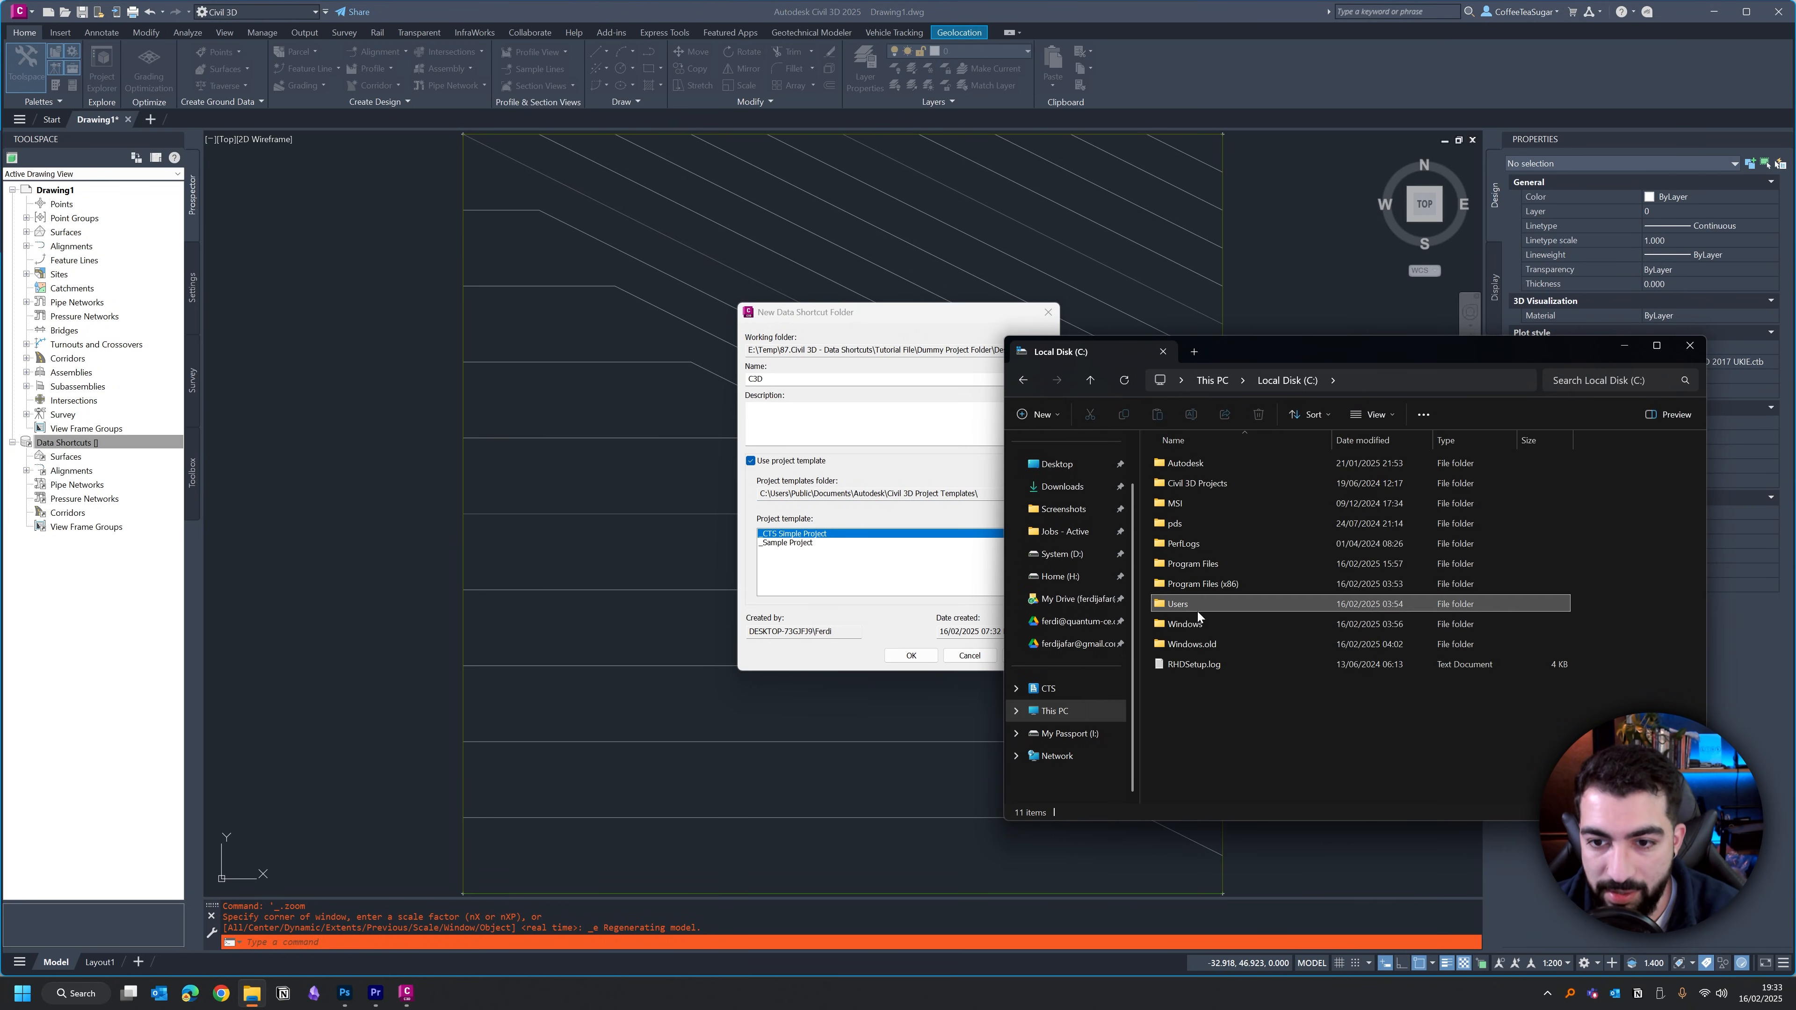
{"action": "double_click", "coordinate": [1197, 610]}
{"action": "double_click", "coordinate": [1209, 481]}
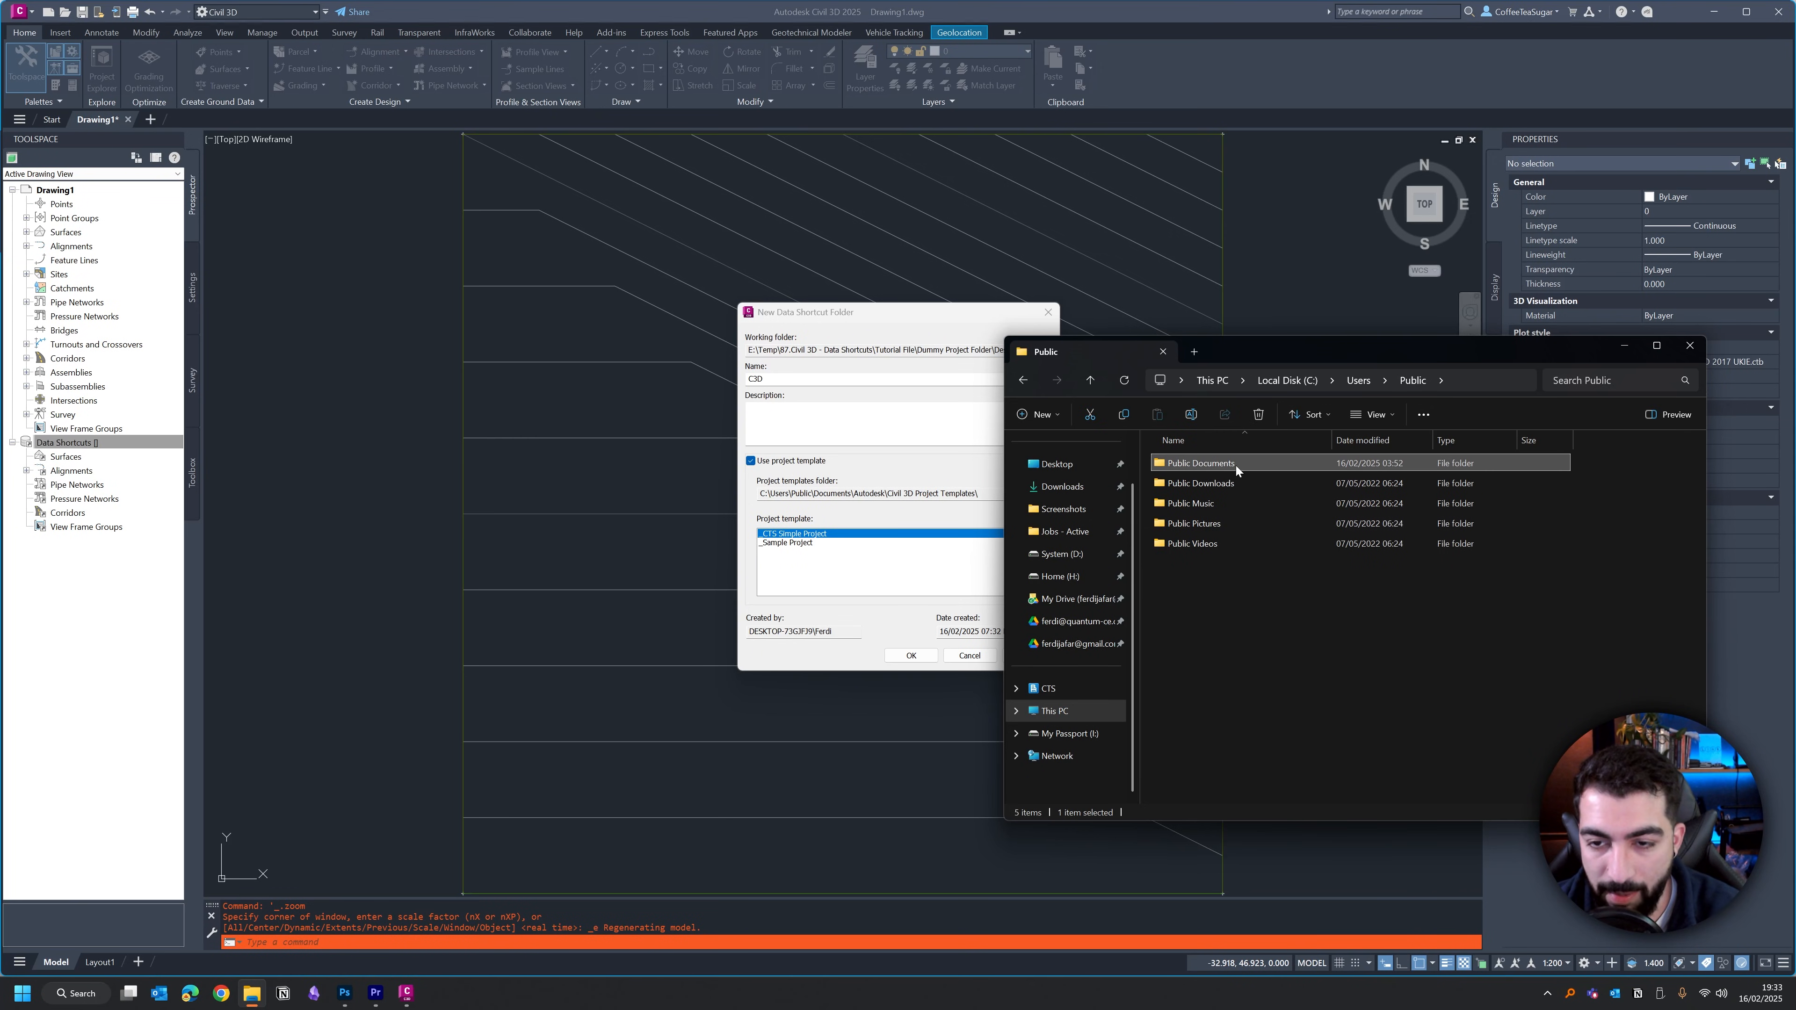
{"action": "double_click", "coordinate": [1237, 467]}
{"action": "double_click", "coordinate": [1244, 522]}
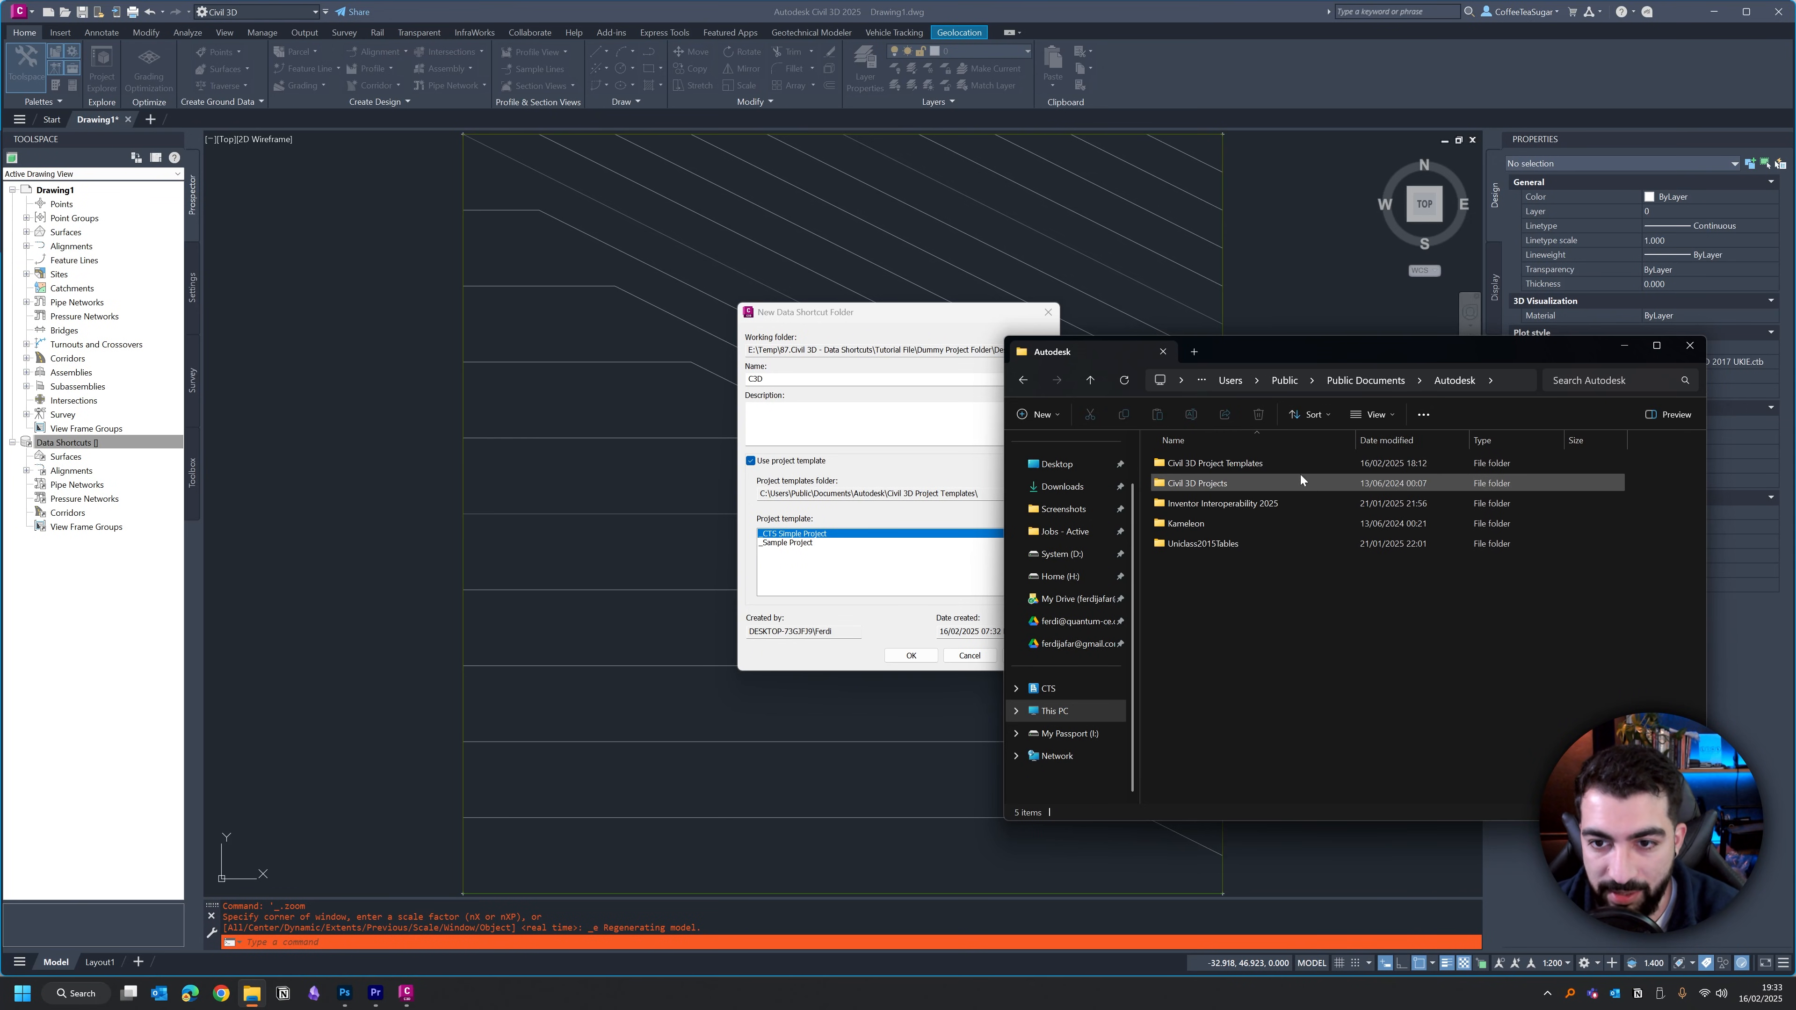
{"action": "double_click", "coordinate": [1222, 467]}
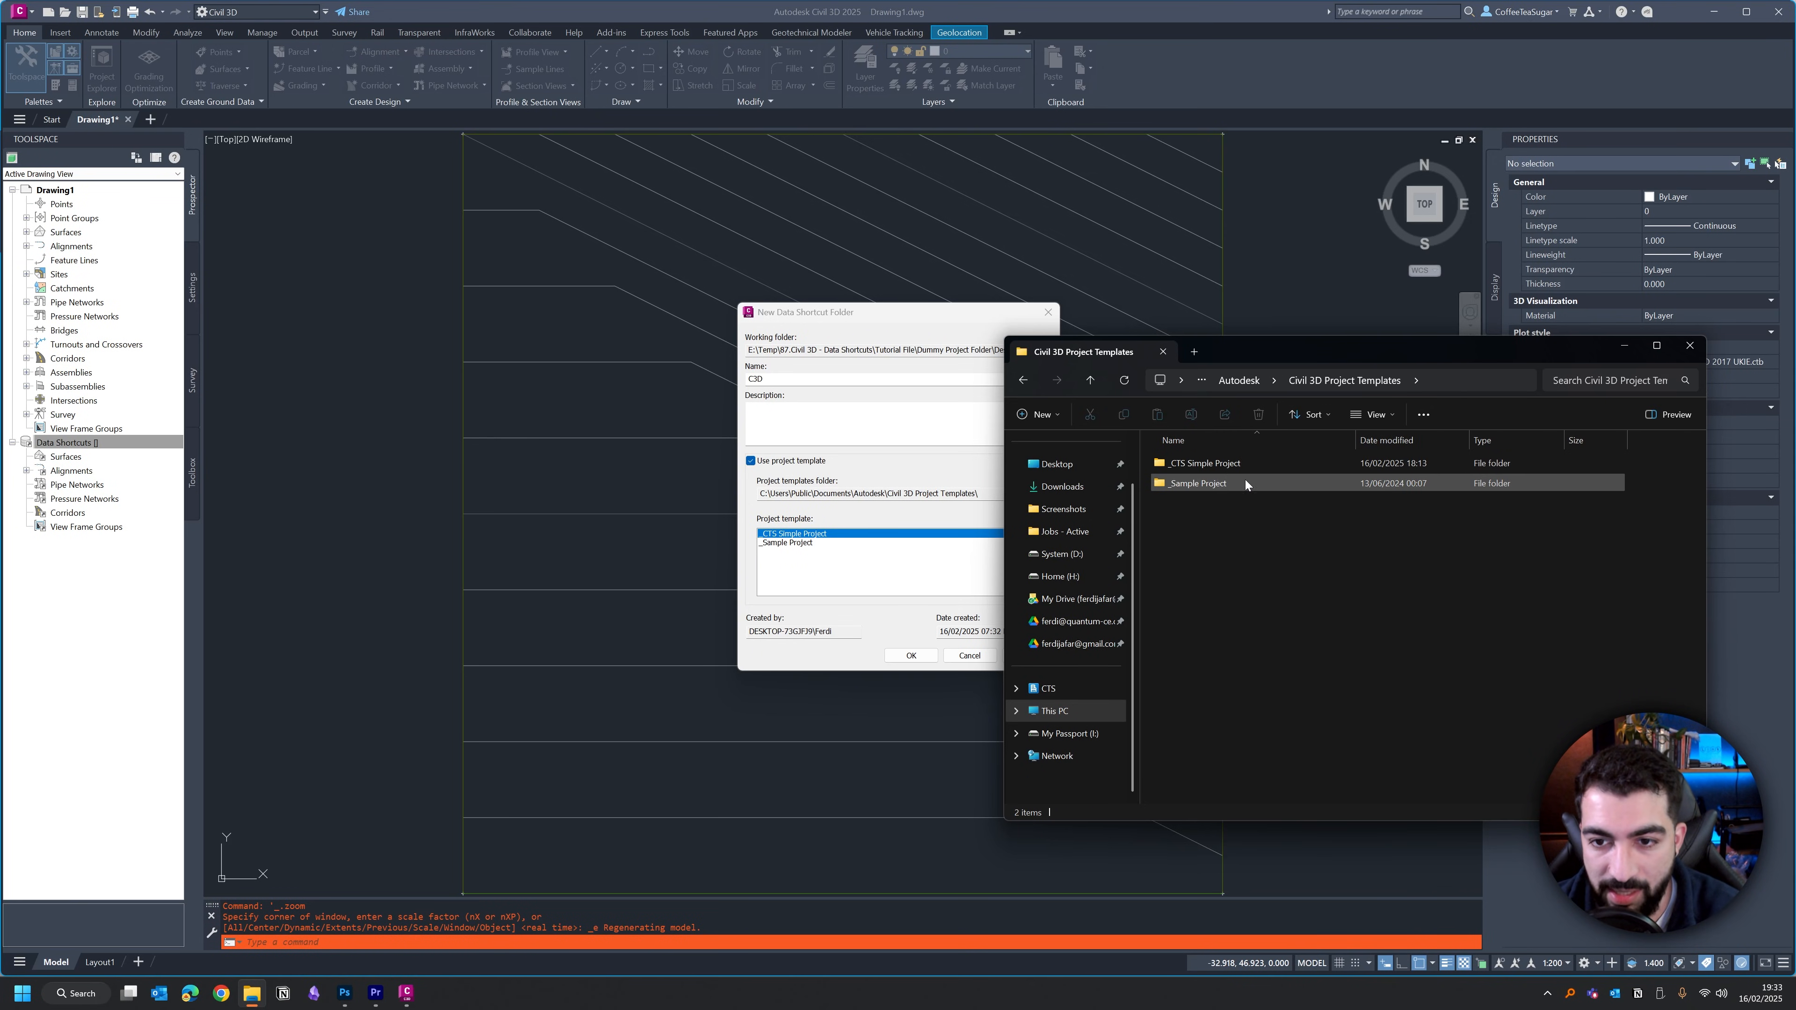
Examine the folder structure of the _Sample Project template and return to the Civil 3D Project Templates folder.
{"action": "double_click", "coordinate": [1216, 482]}
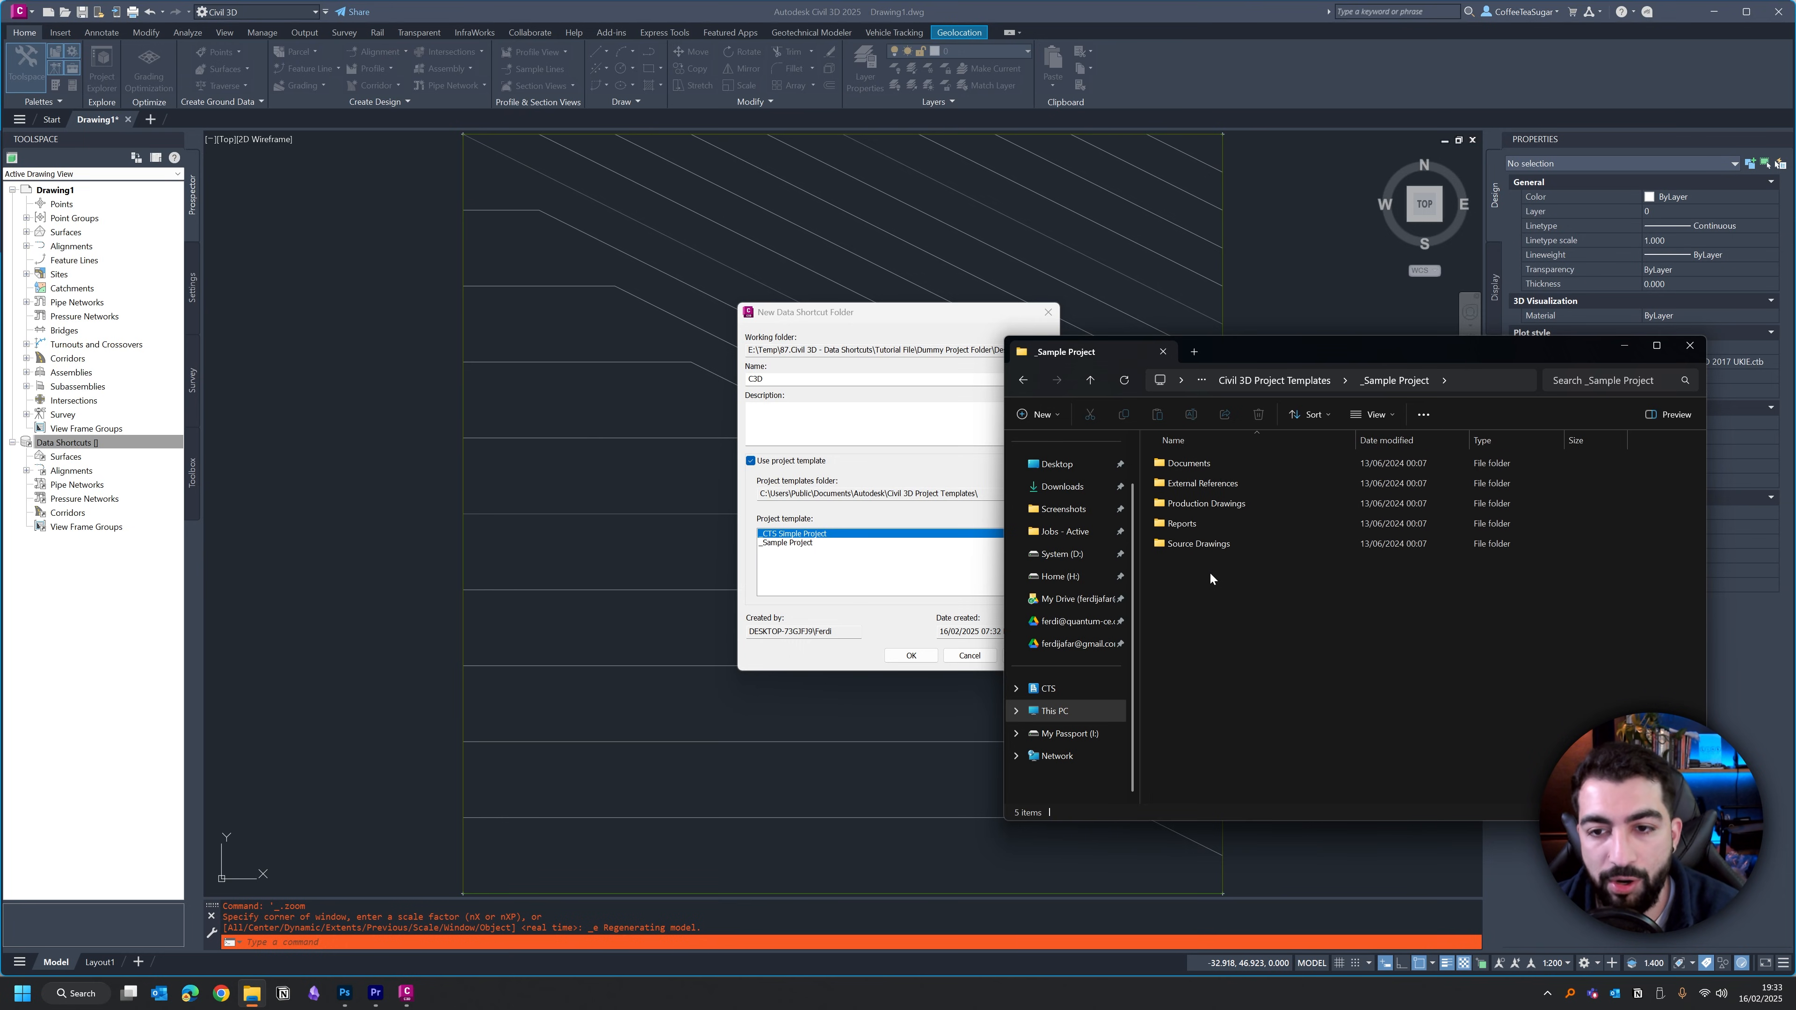
{"action": "left_click", "coordinate": [1290, 382]}
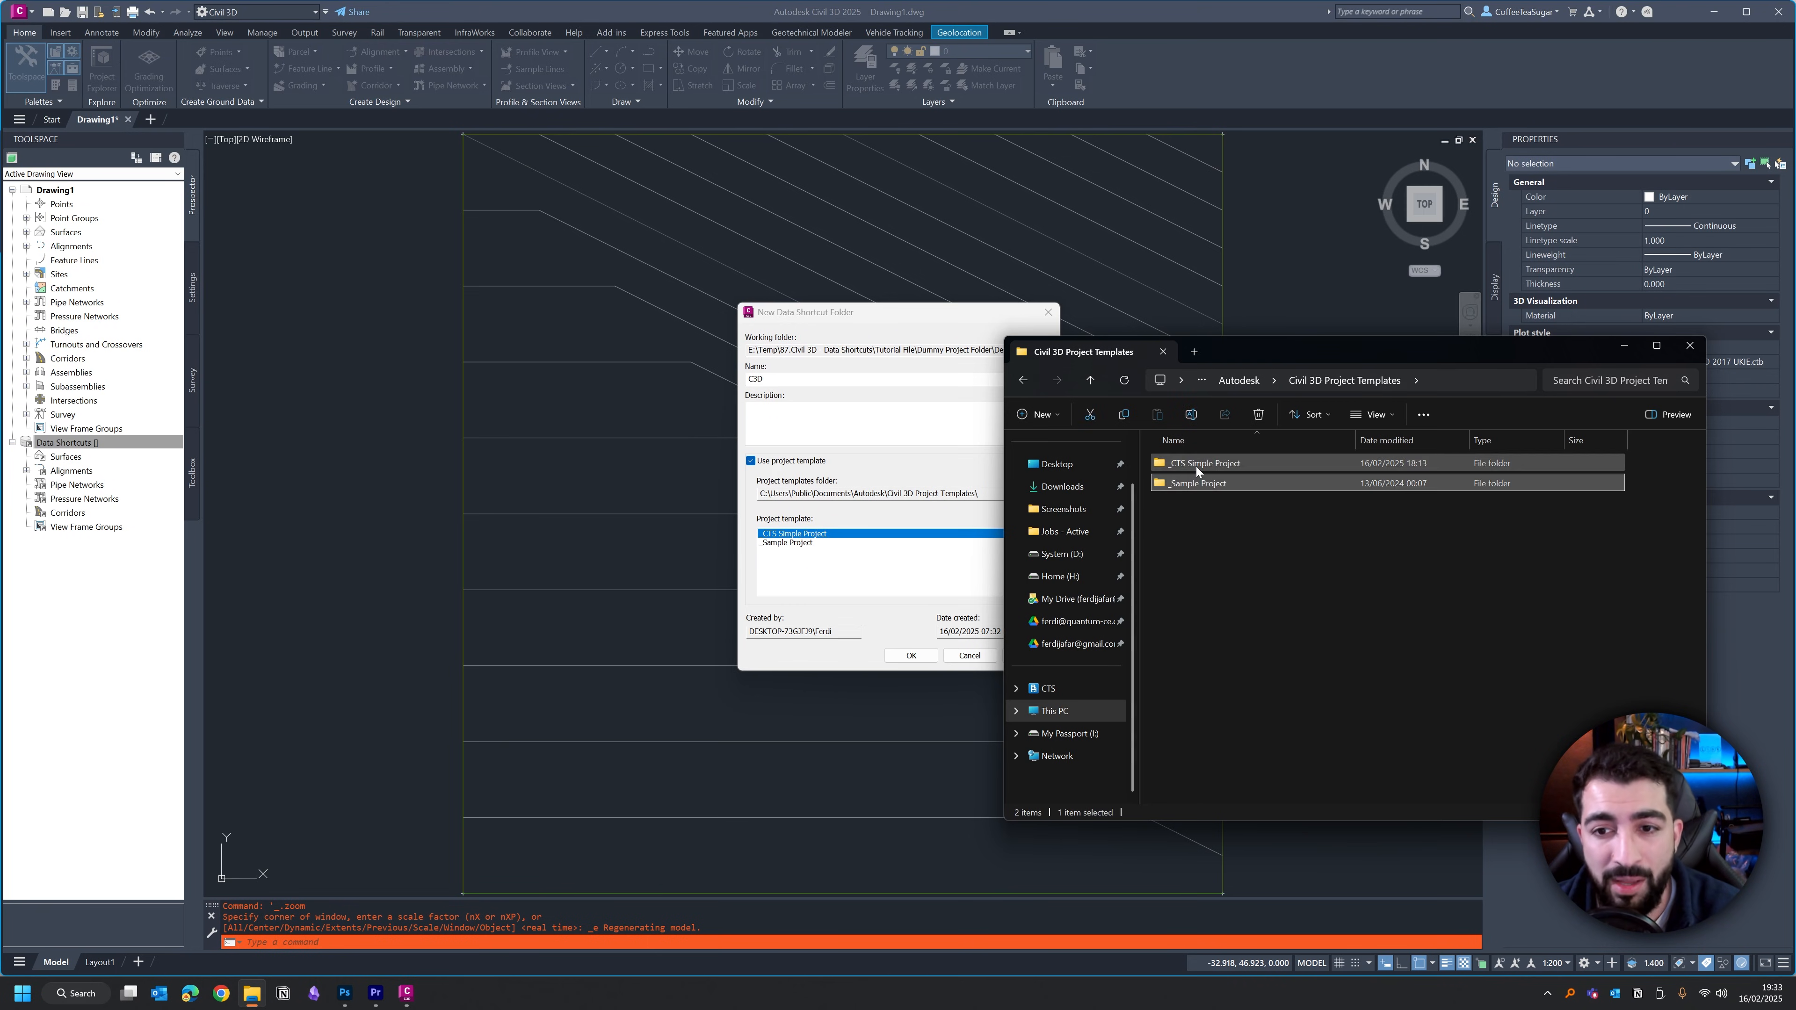
Check the contents of the _CTS Simple Project template folder, return to Civil 3D and create the C3D data shortcuts folder from that template.
{"action": "double_click", "coordinate": [1196, 465]}
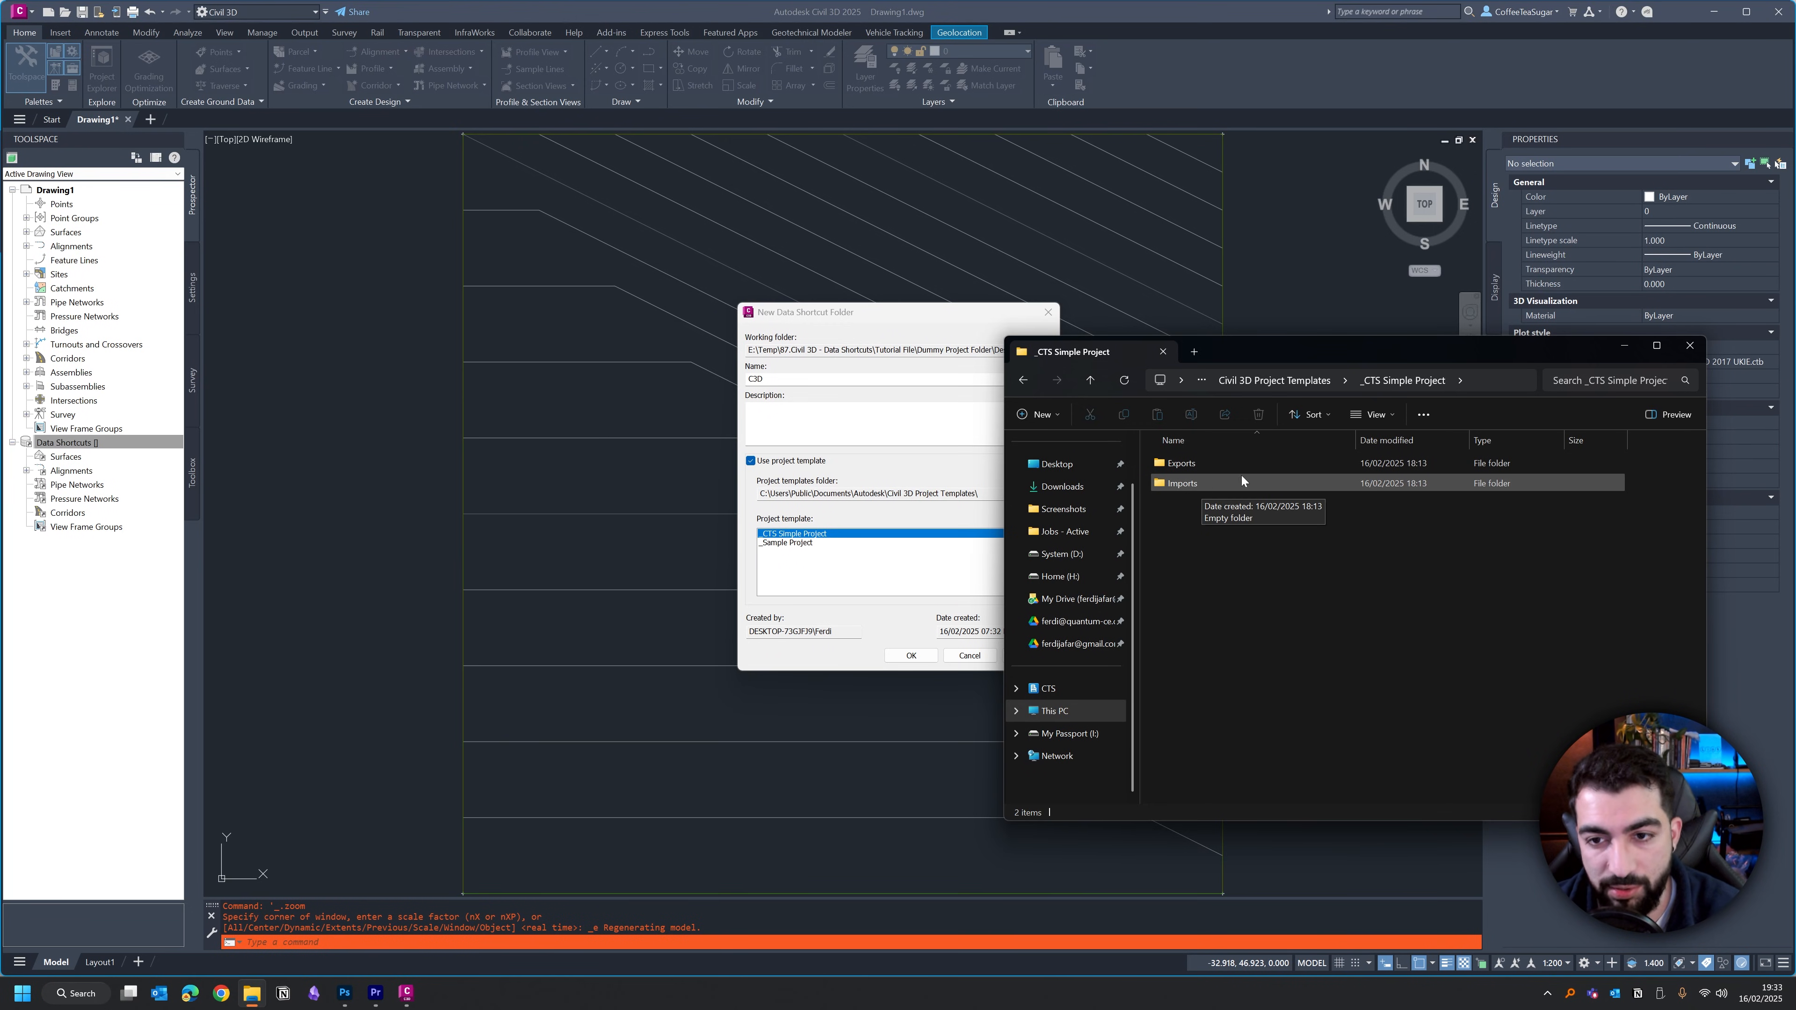
{"action": "left_click", "coordinate": [1690, 347]}
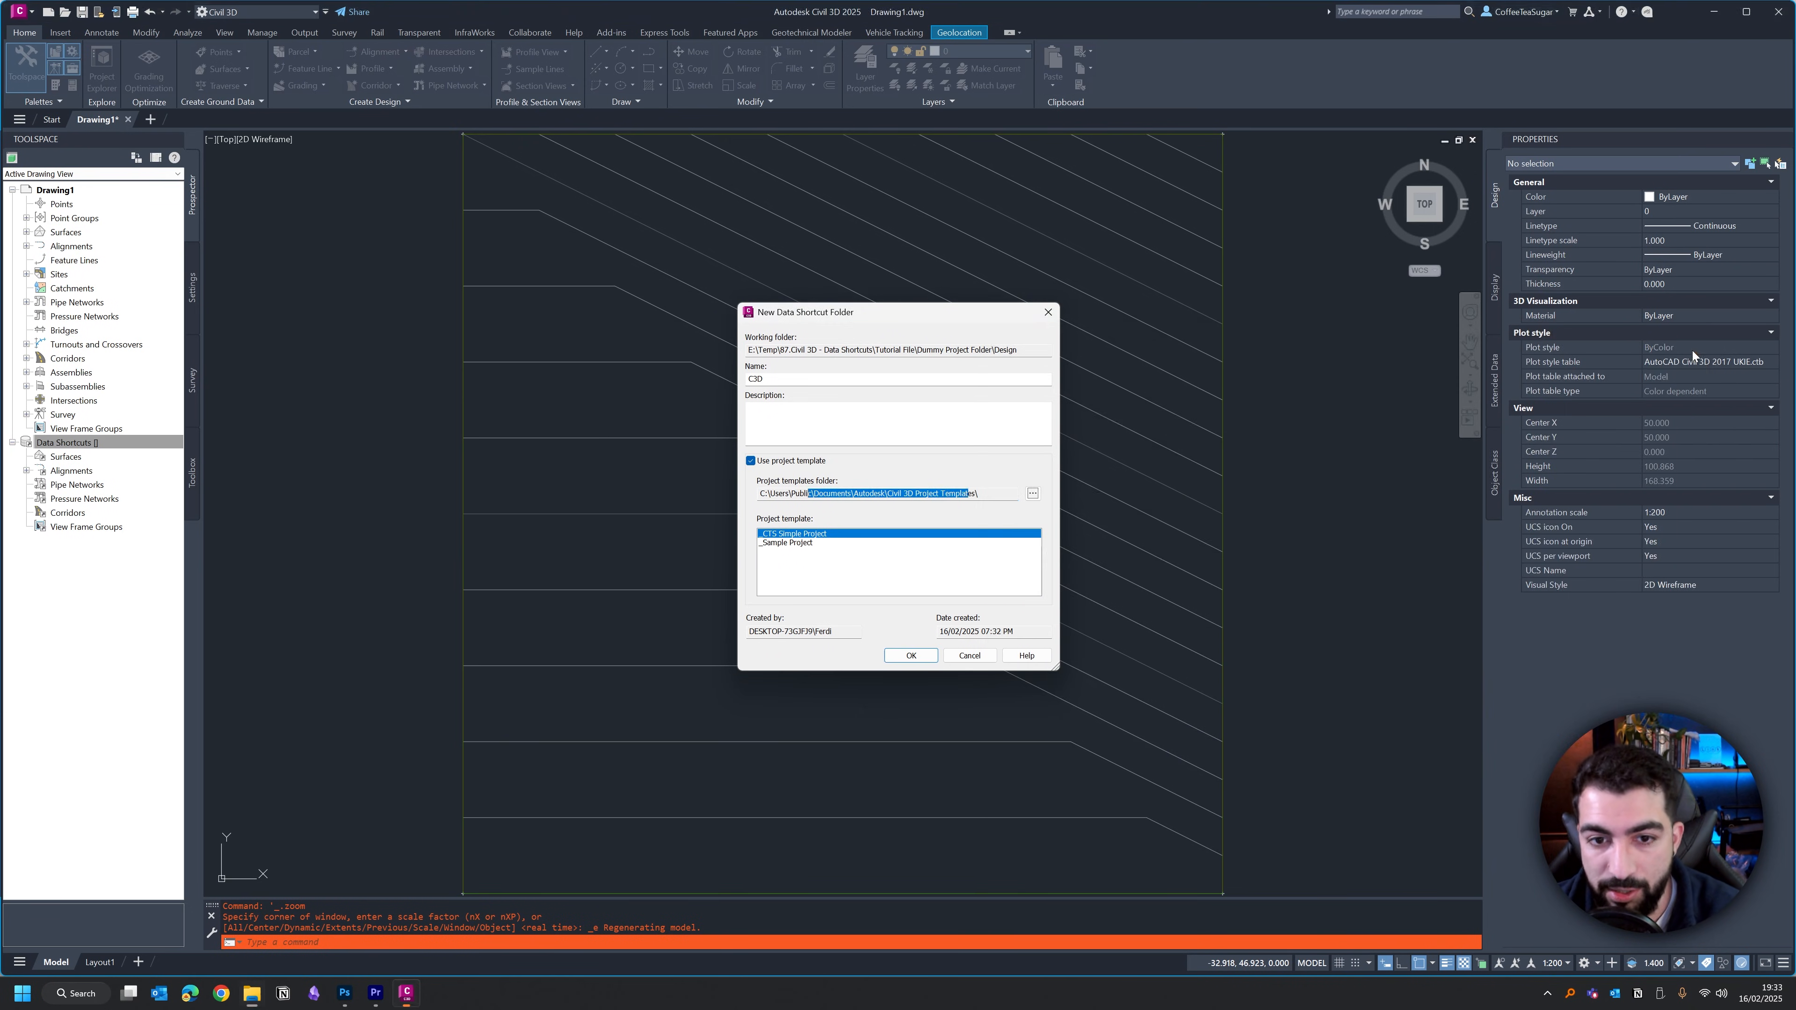
{"action": "left_click", "coordinate": [779, 534]}
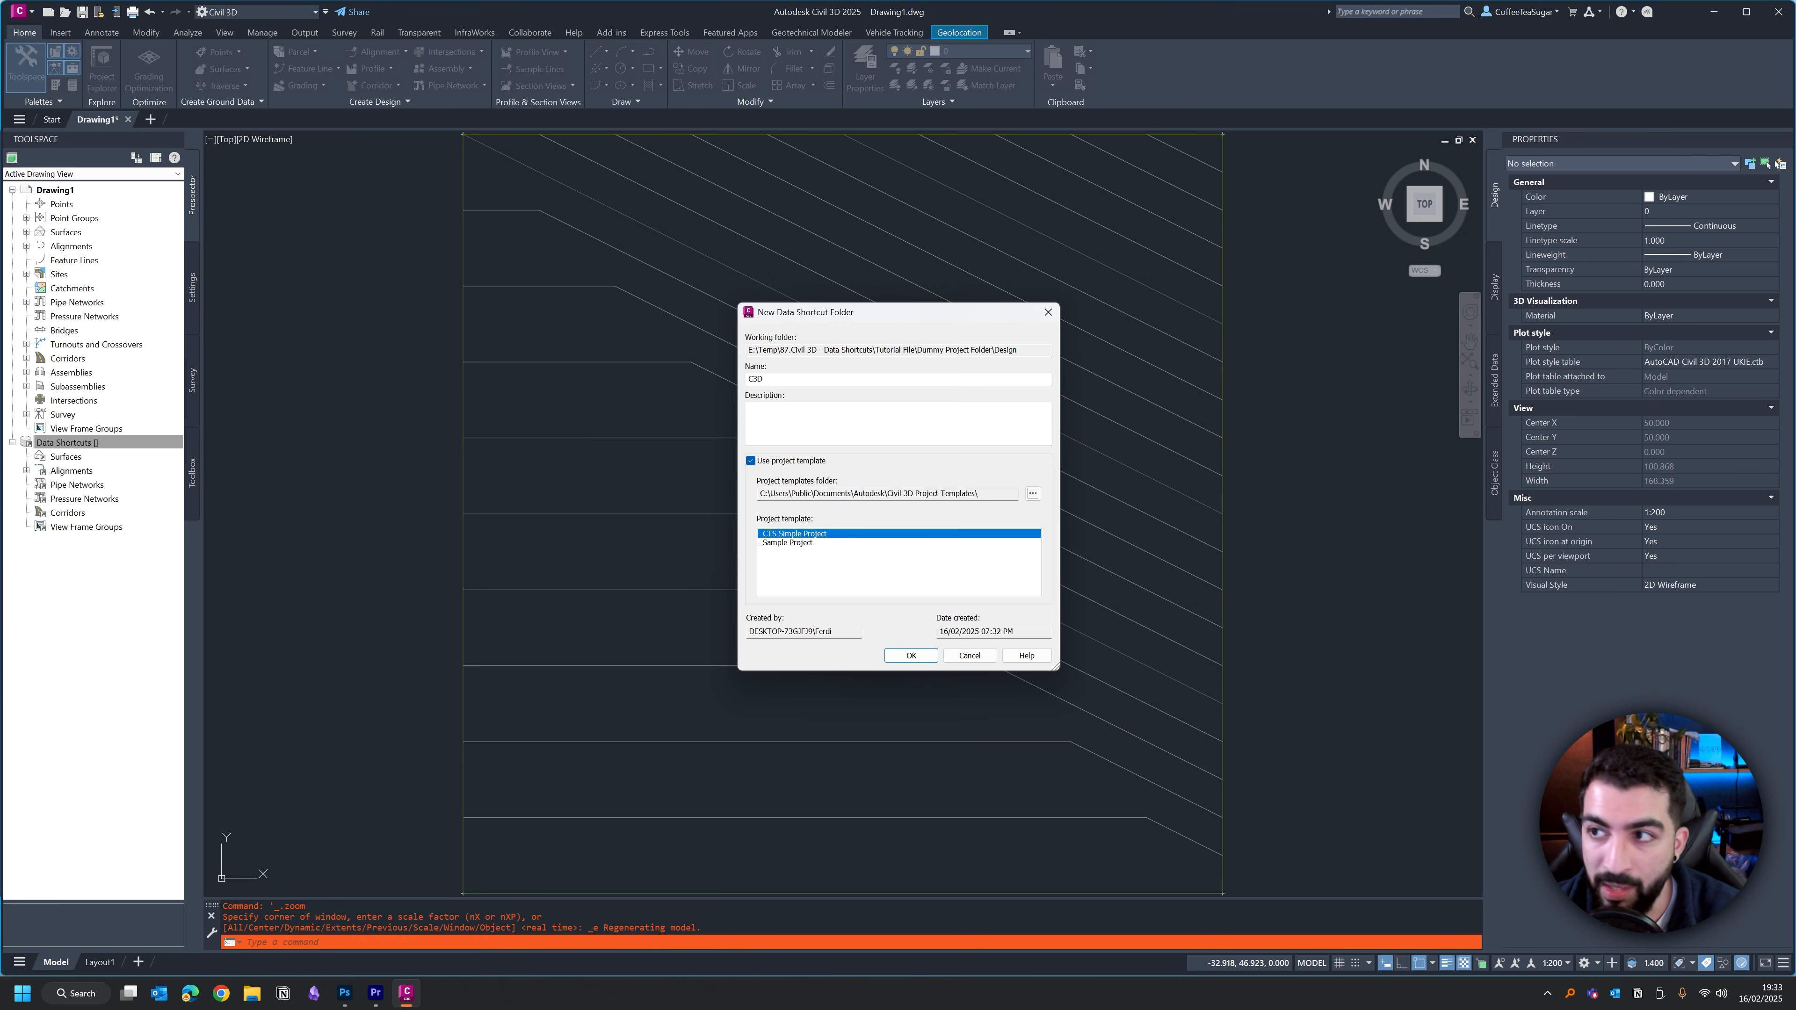
{"action": "left_click_drag", "start_coordinate": [1795, 382], "coordinate": [1060, 348]}
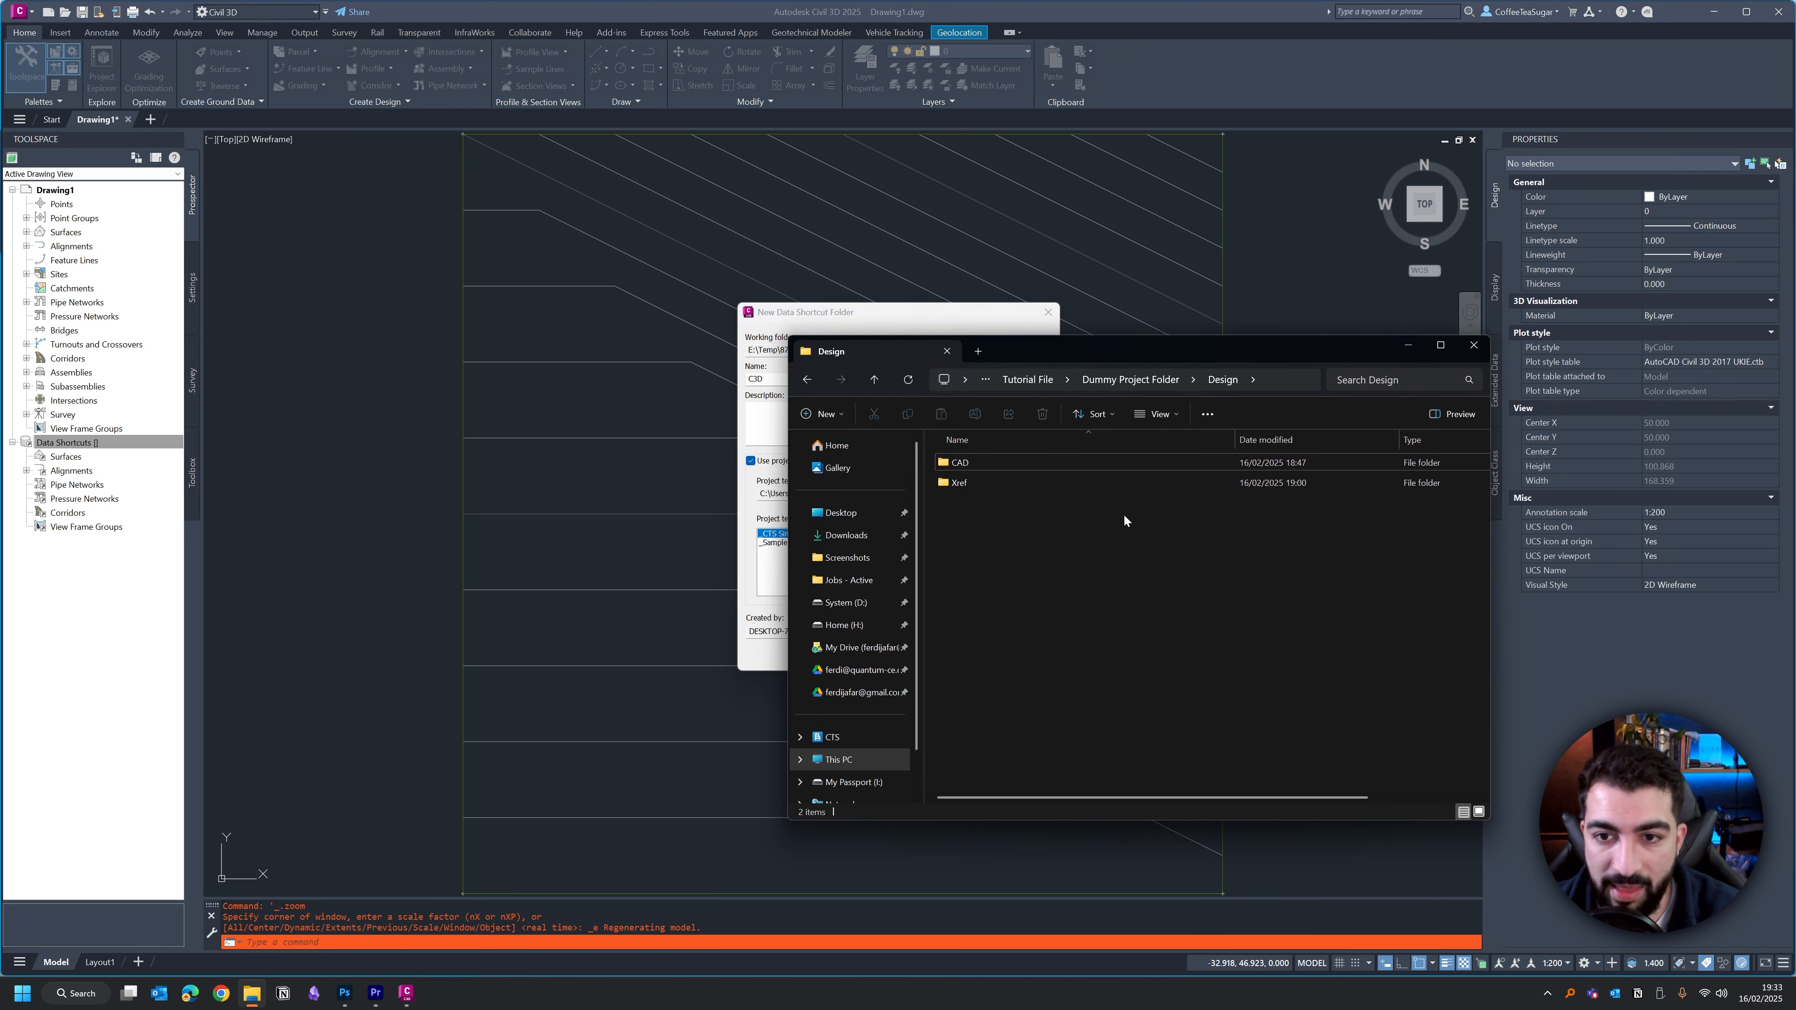
{"action": "left_click", "coordinate": [1404, 343]}
{"action": "left_click", "coordinate": [910, 655]}
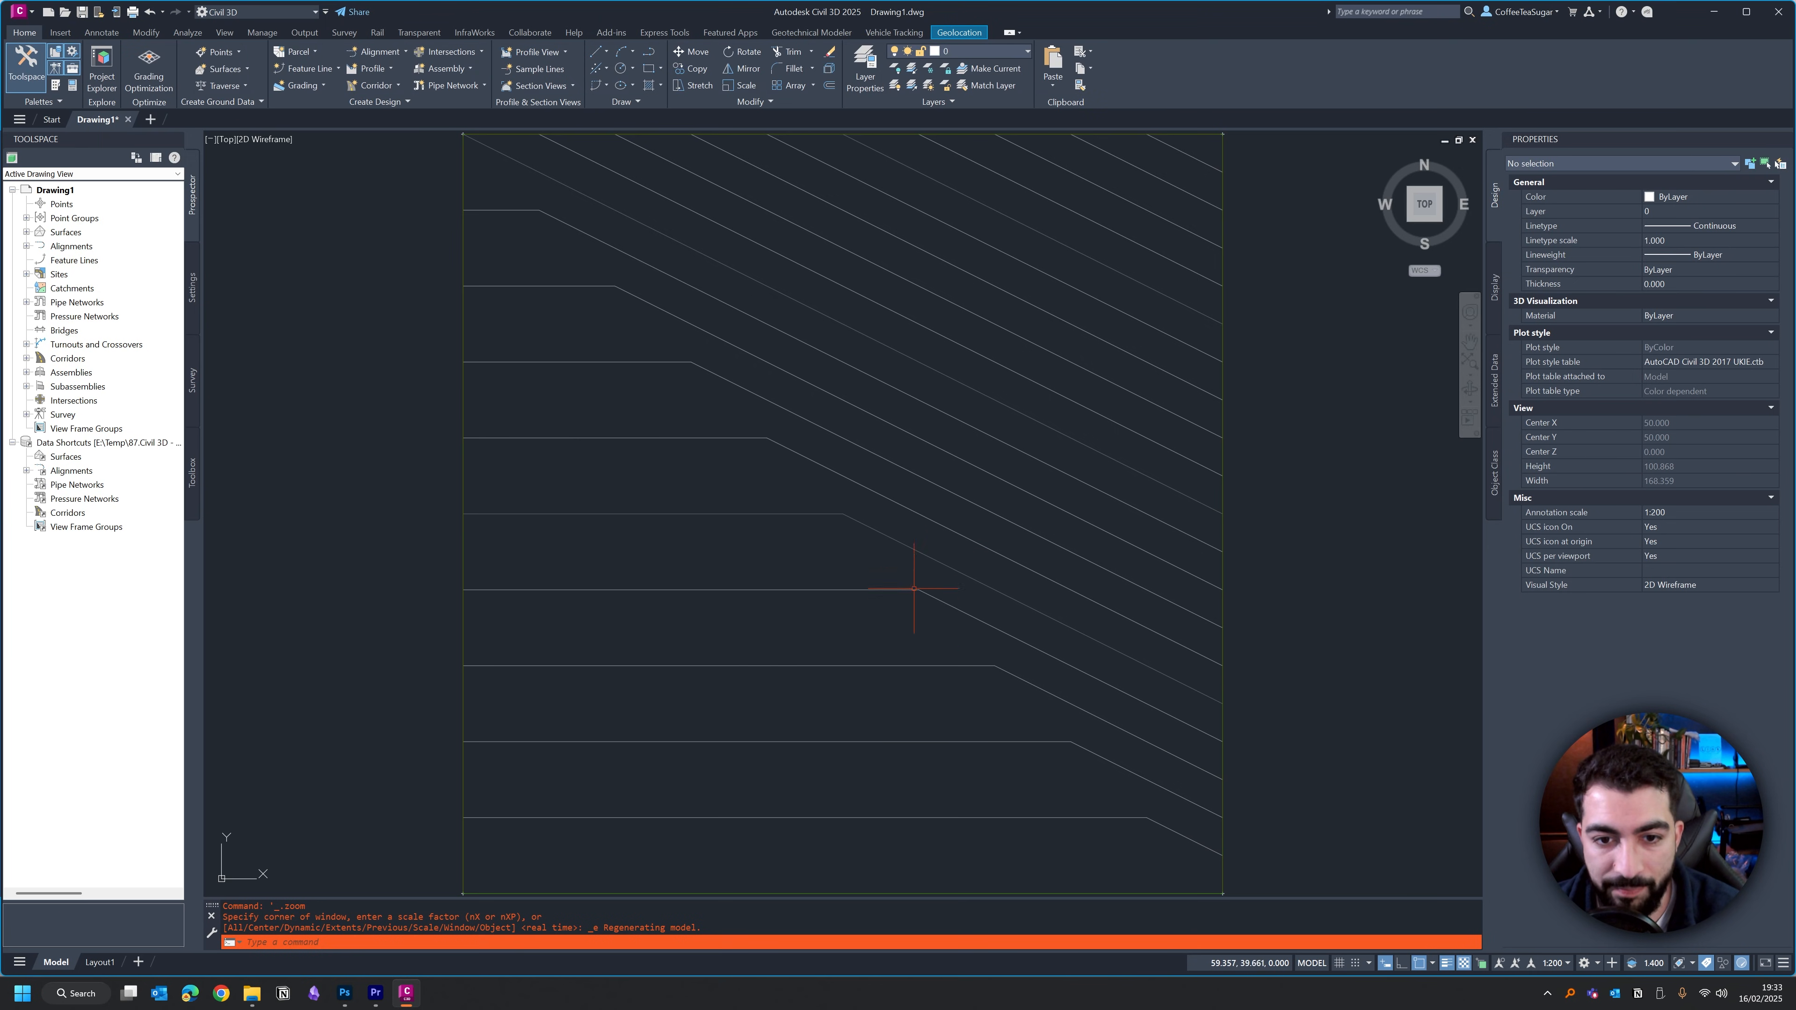
Switch to File Explorer and examine the new C3D folder, including its _Shortcuts subfolder and the Surfaces folder inside it.
{"action": "key", "text": "alt+Tab"}
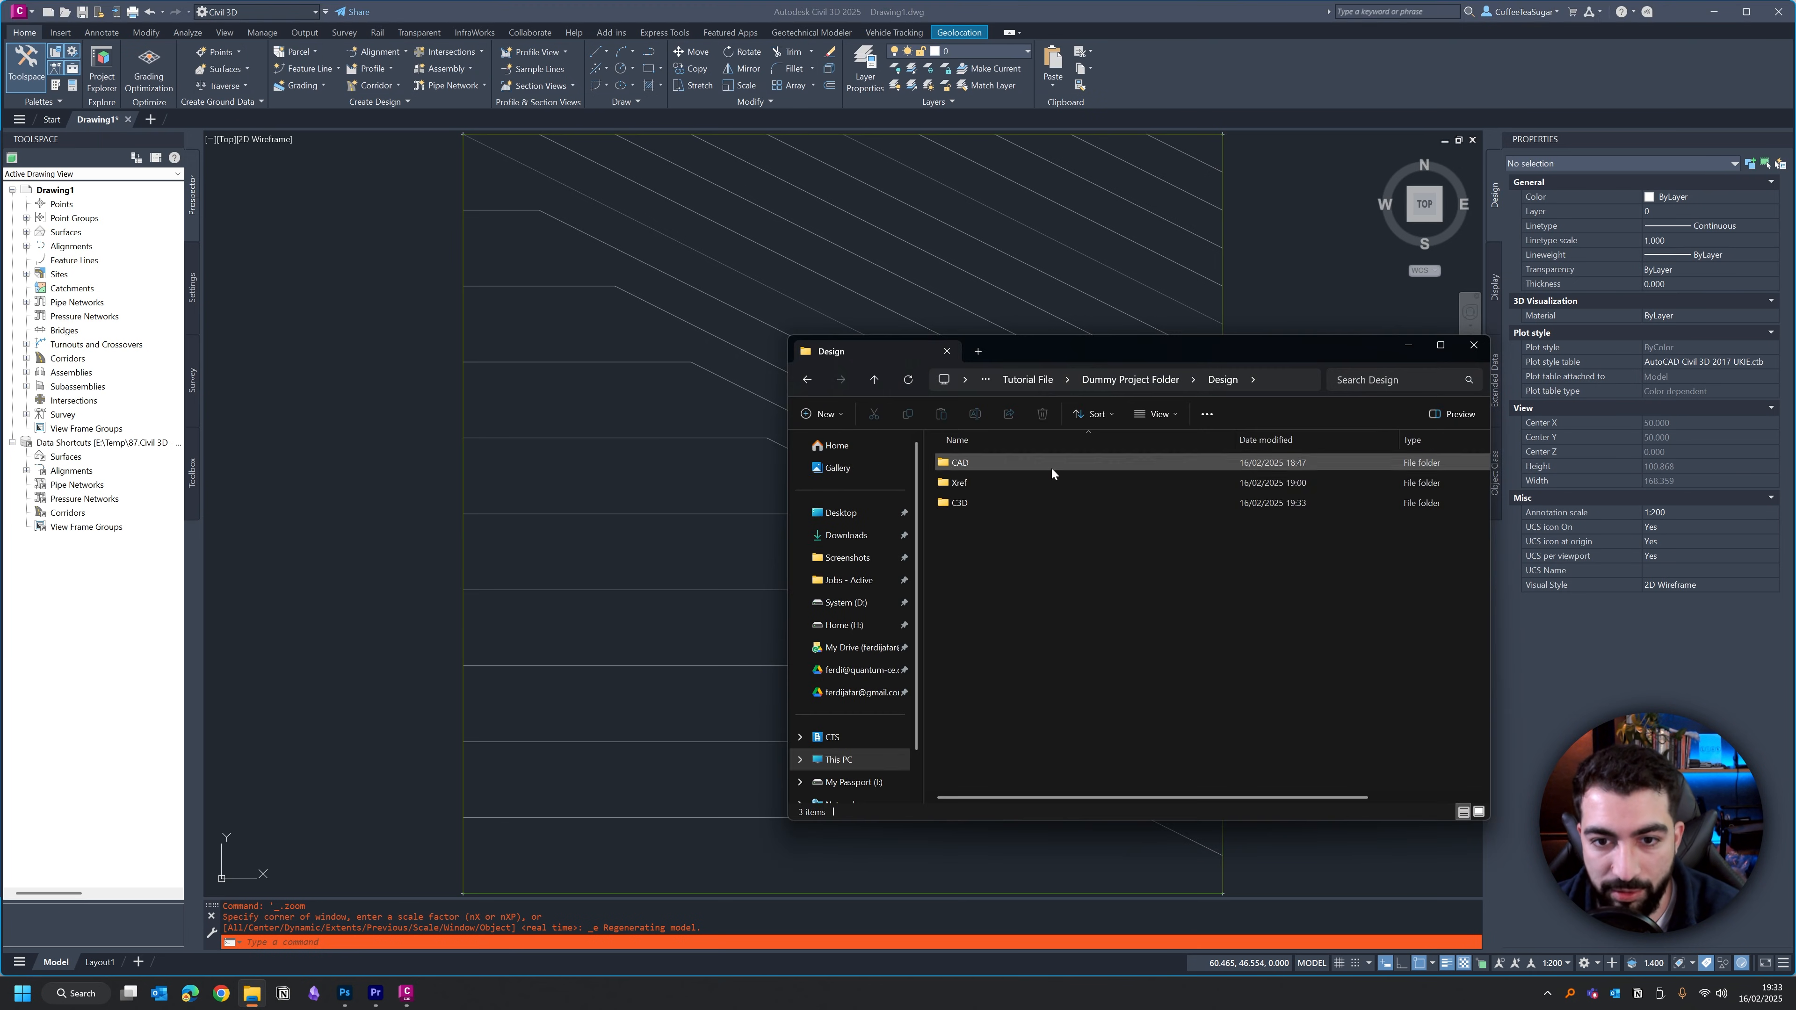
{"action": "double_click", "coordinate": [971, 507]}
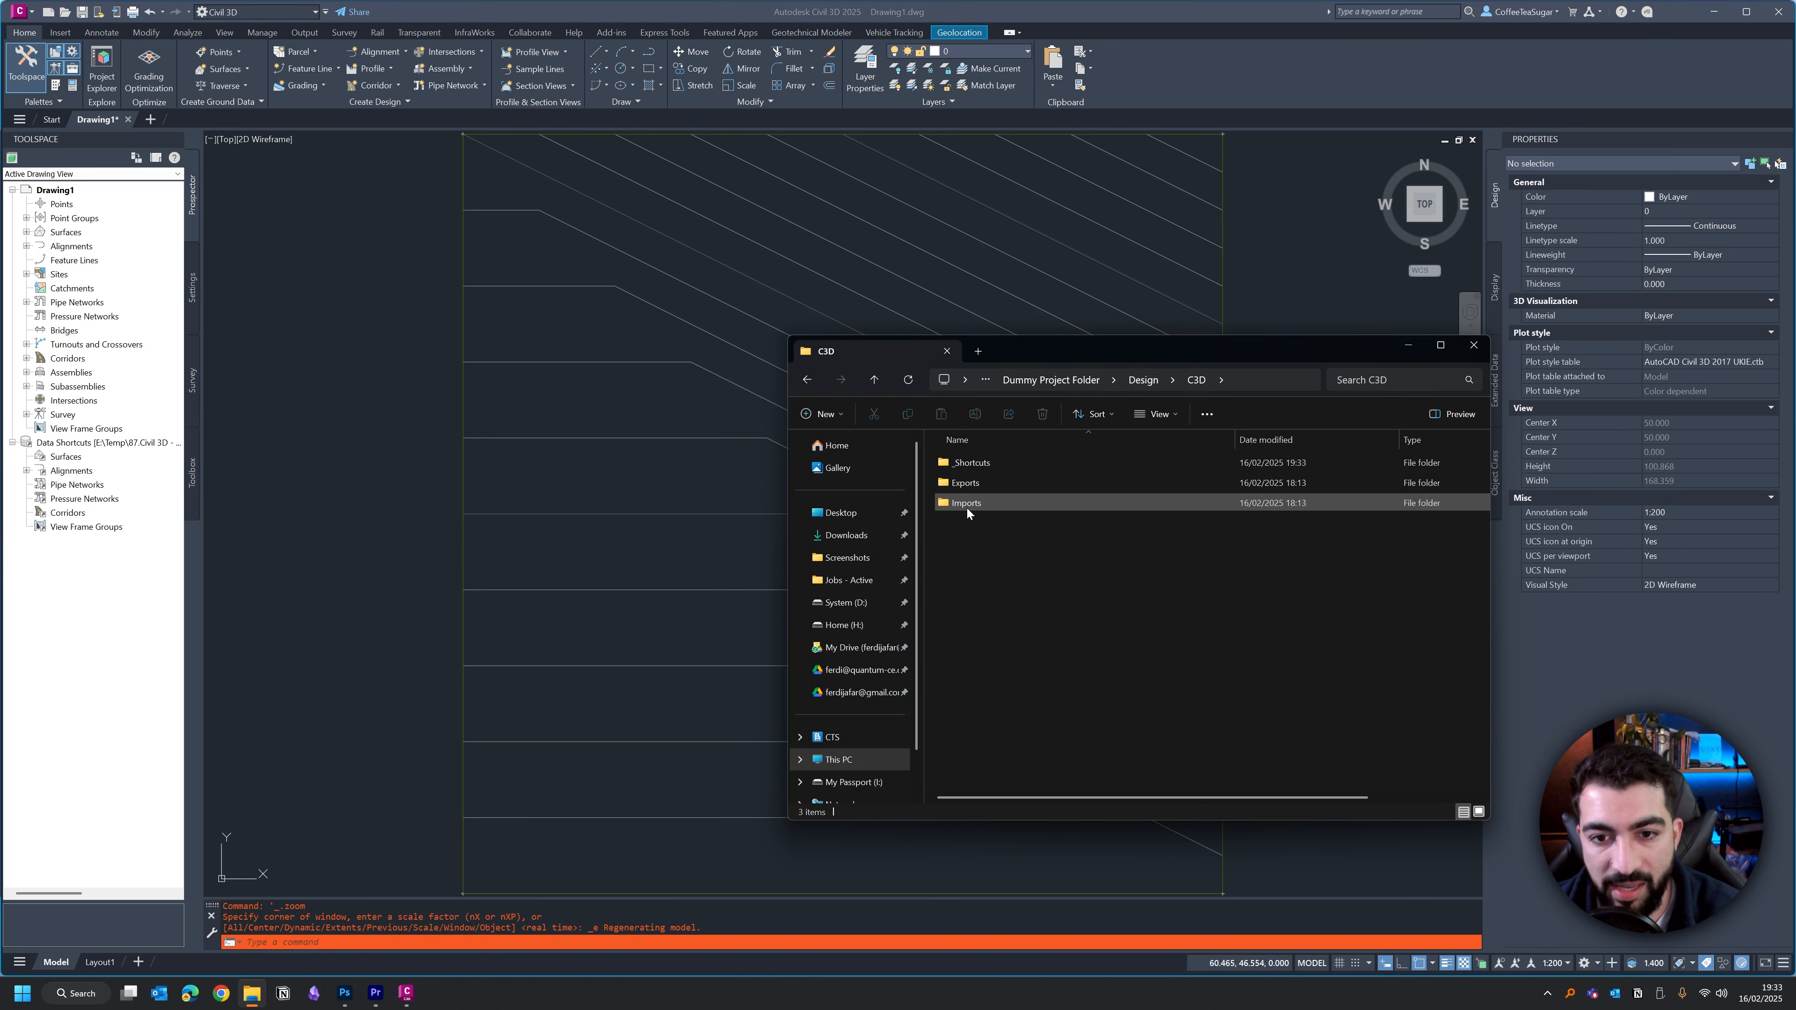
{"action": "double_click", "coordinate": [986, 465]}
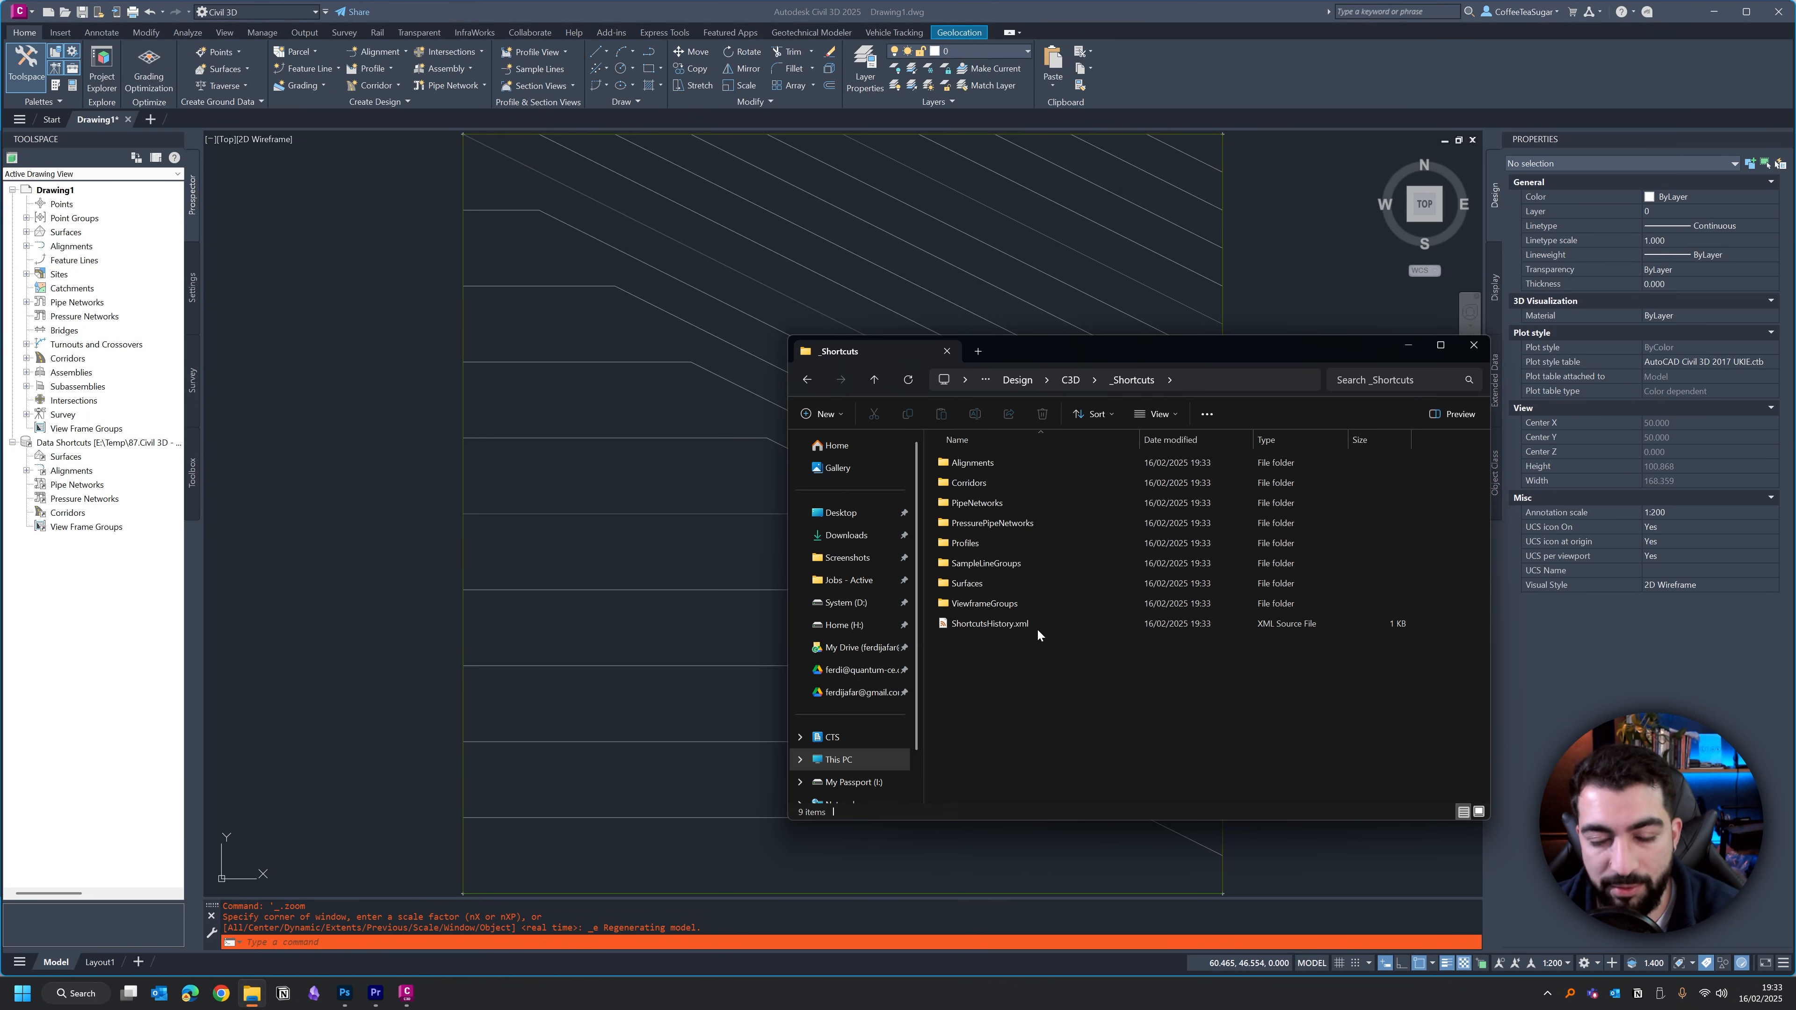
{"action": "double_click", "coordinate": [973, 585]}
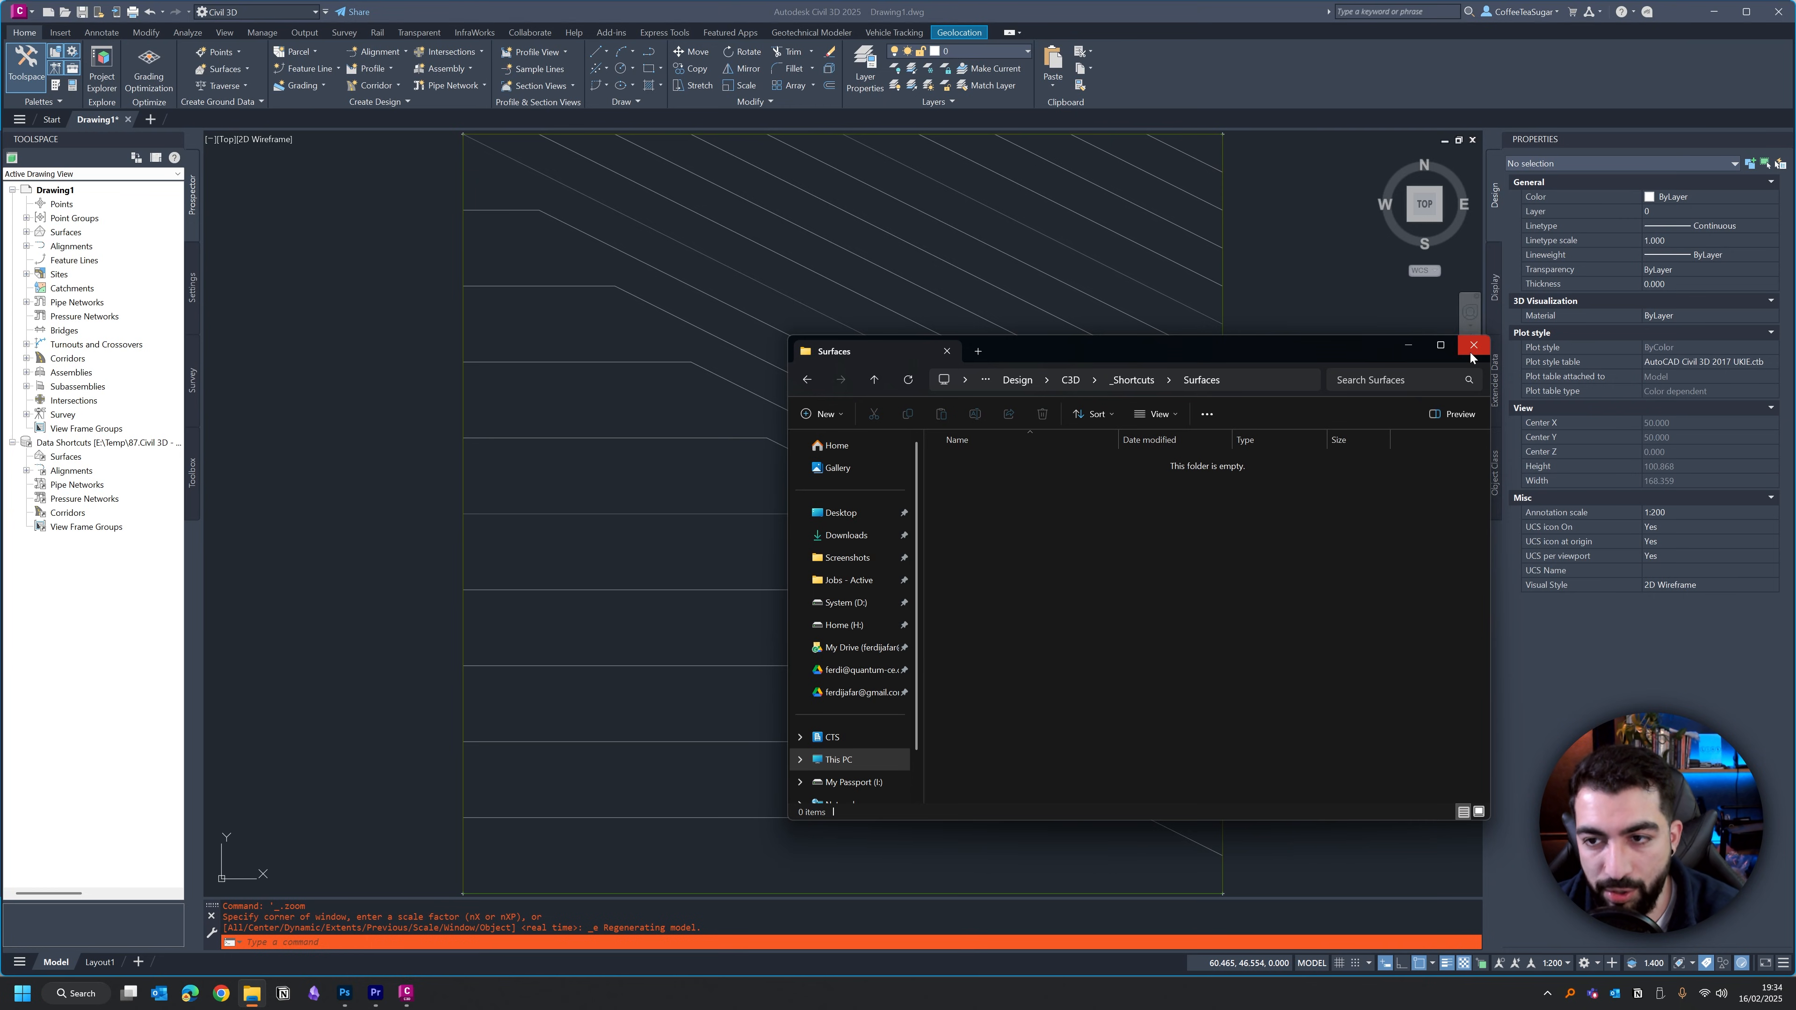
{"action": "left_click", "coordinate": [1407, 346]}
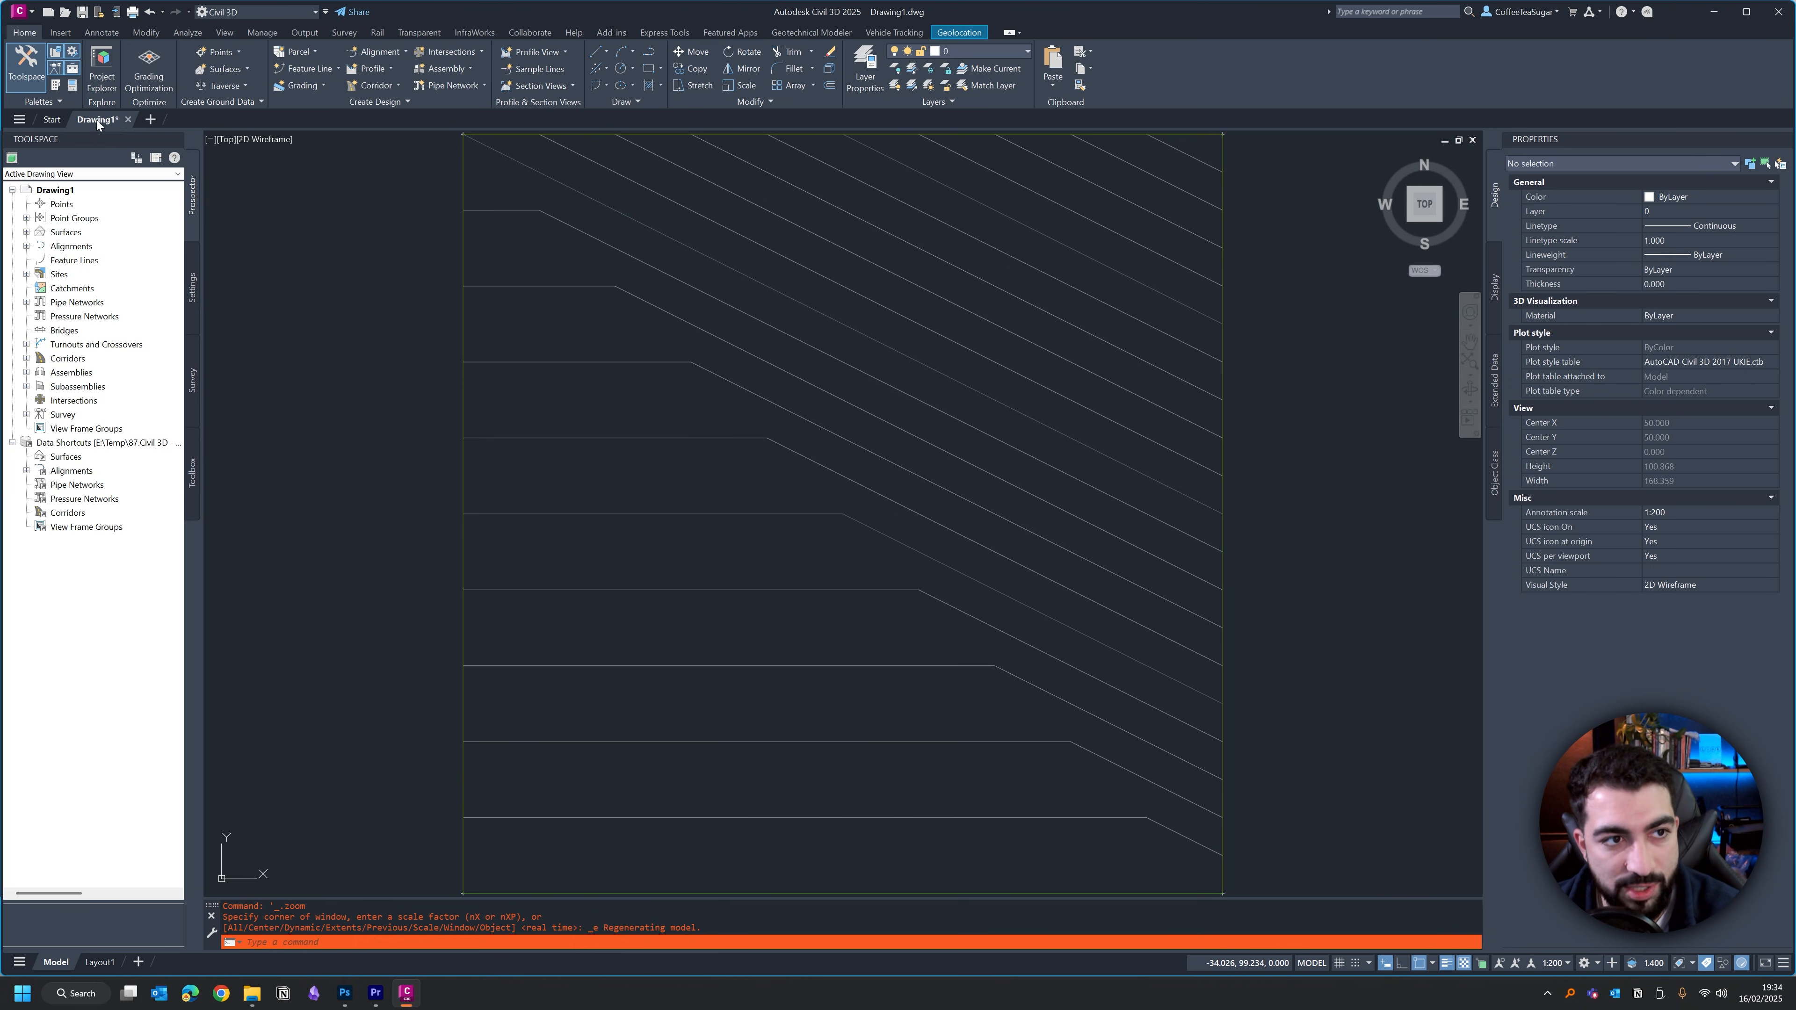
Start saving the drawing and choose the C3D folder inside Tutorial File\Dummy Project Folder\Design on the E: drive as its location.
{"action": "left_click", "coordinate": [82, 12]}
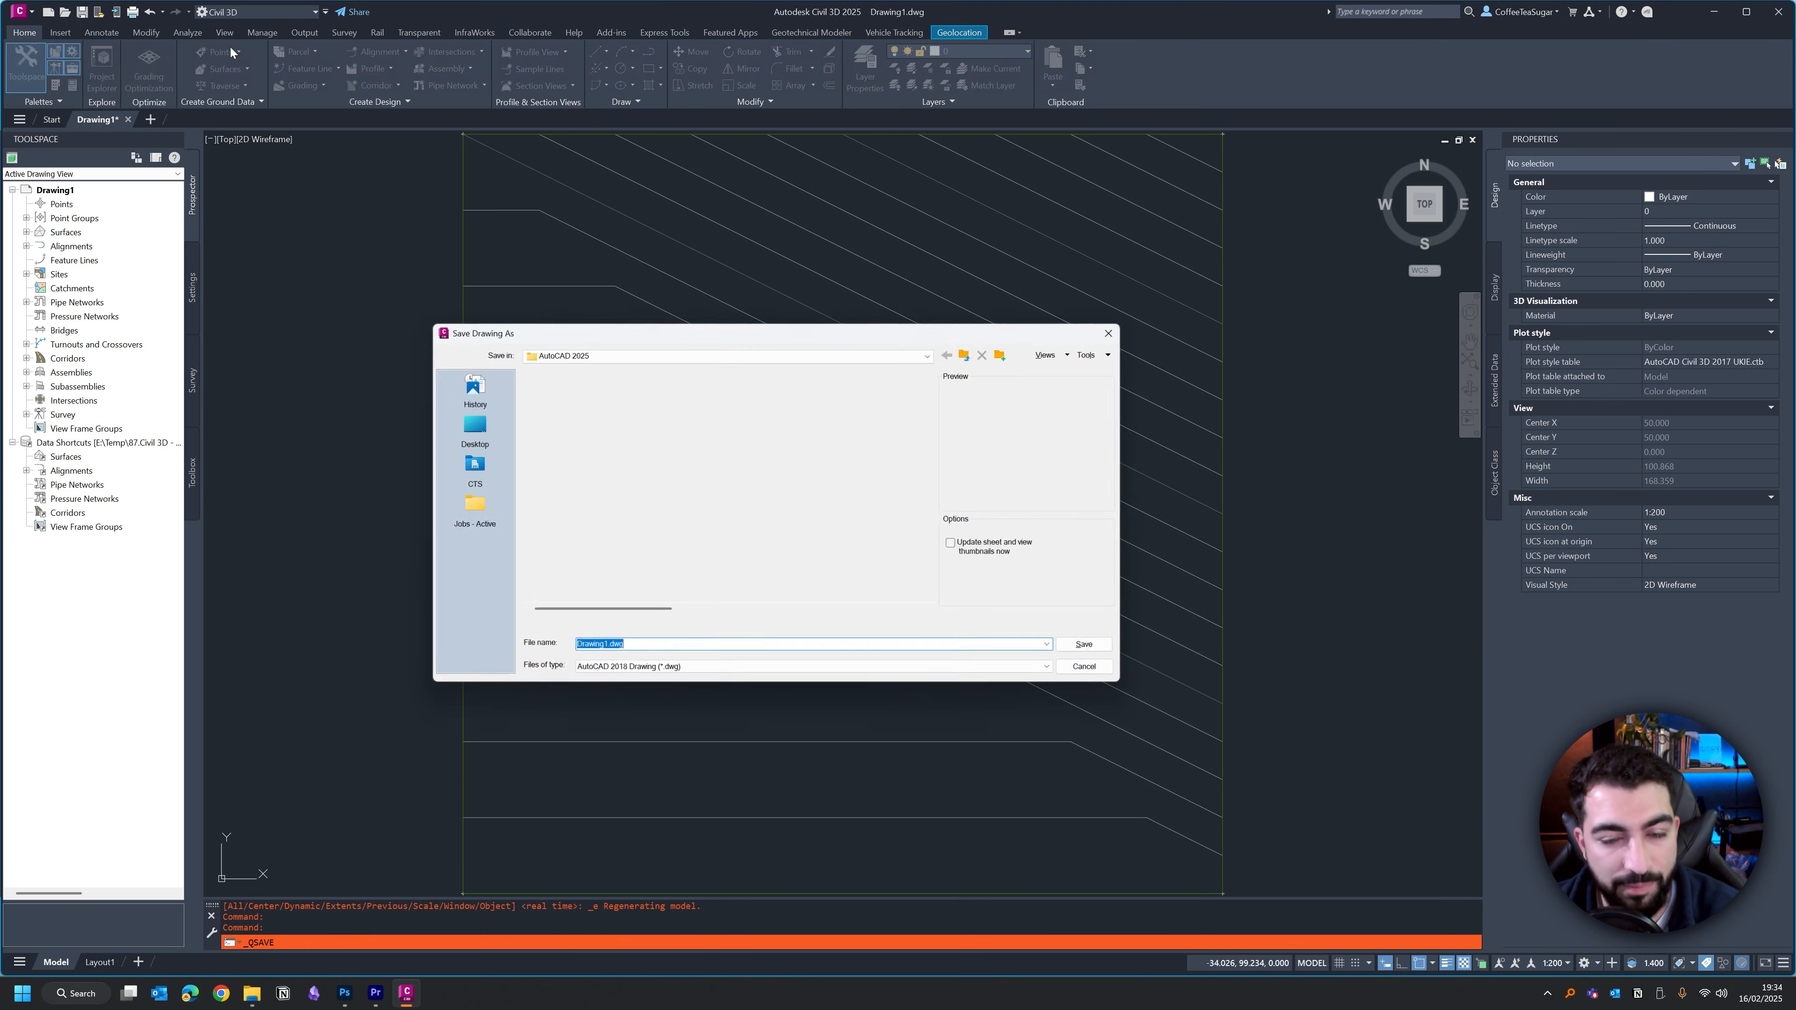
{"action": "left_click", "coordinate": [474, 448]}
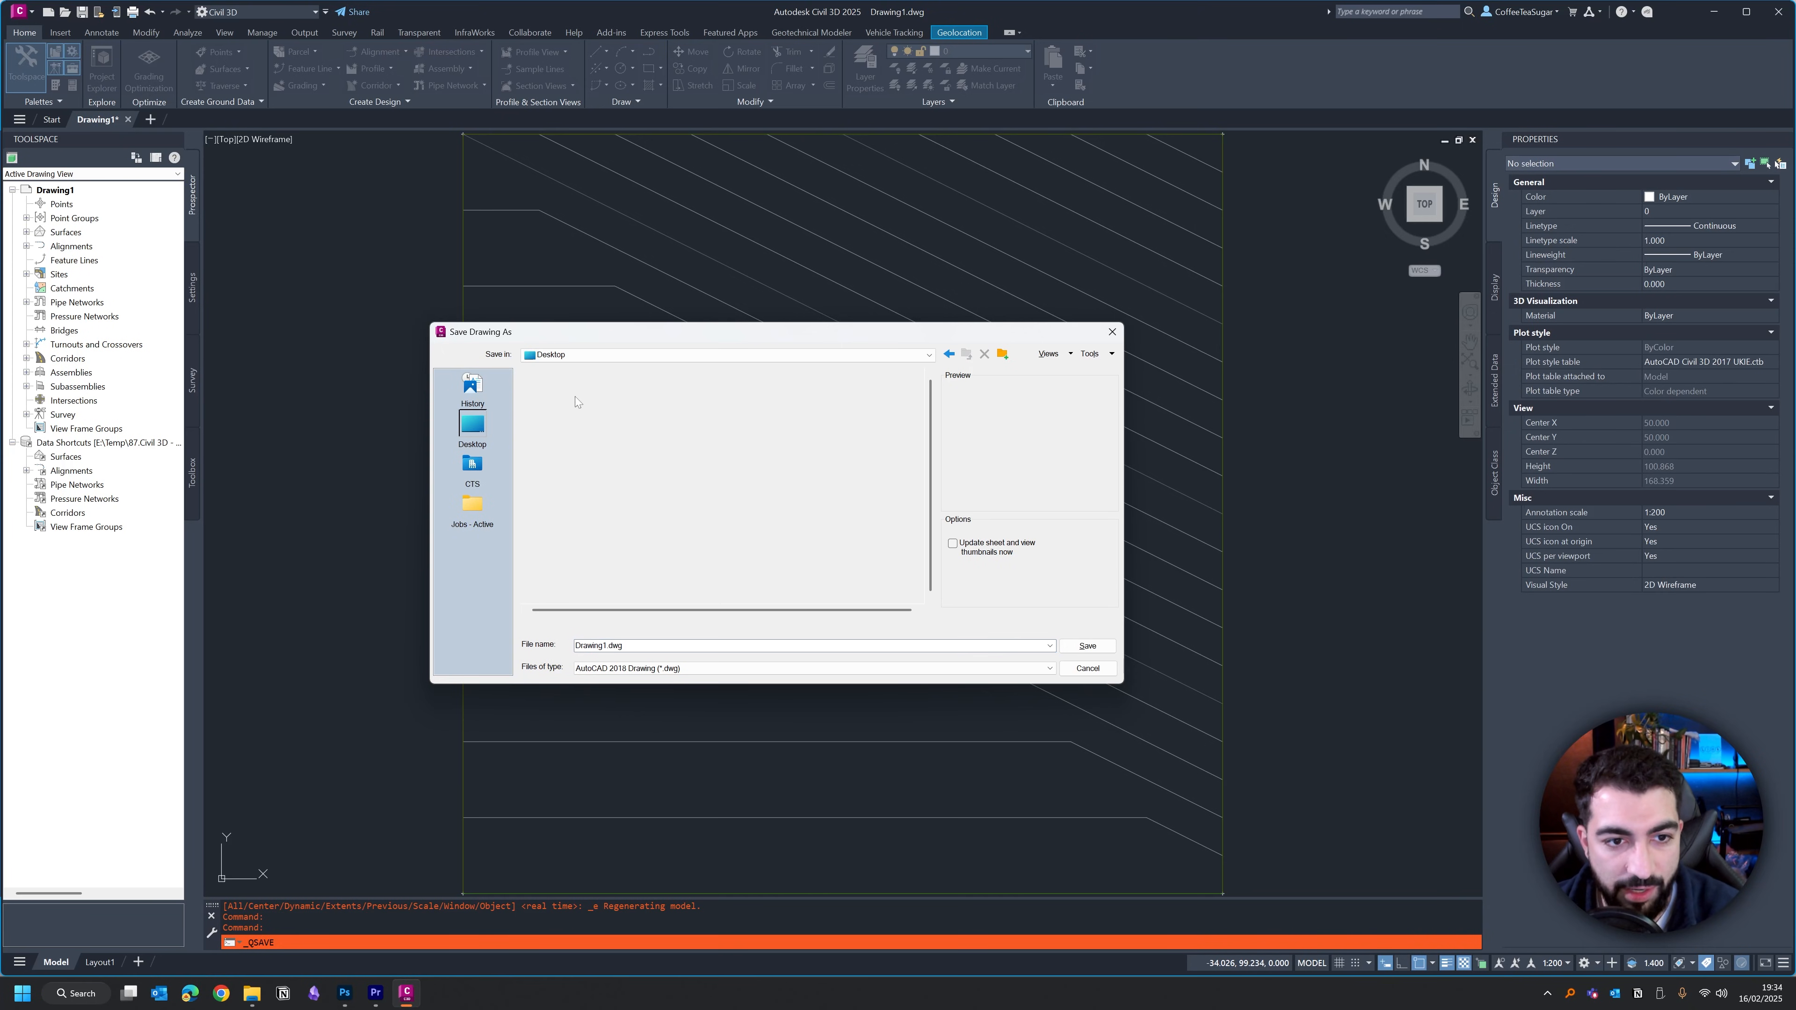
{"action": "scroll", "coordinate": [572, 546], "scroll_direction": "down", "scroll_amount": 1}
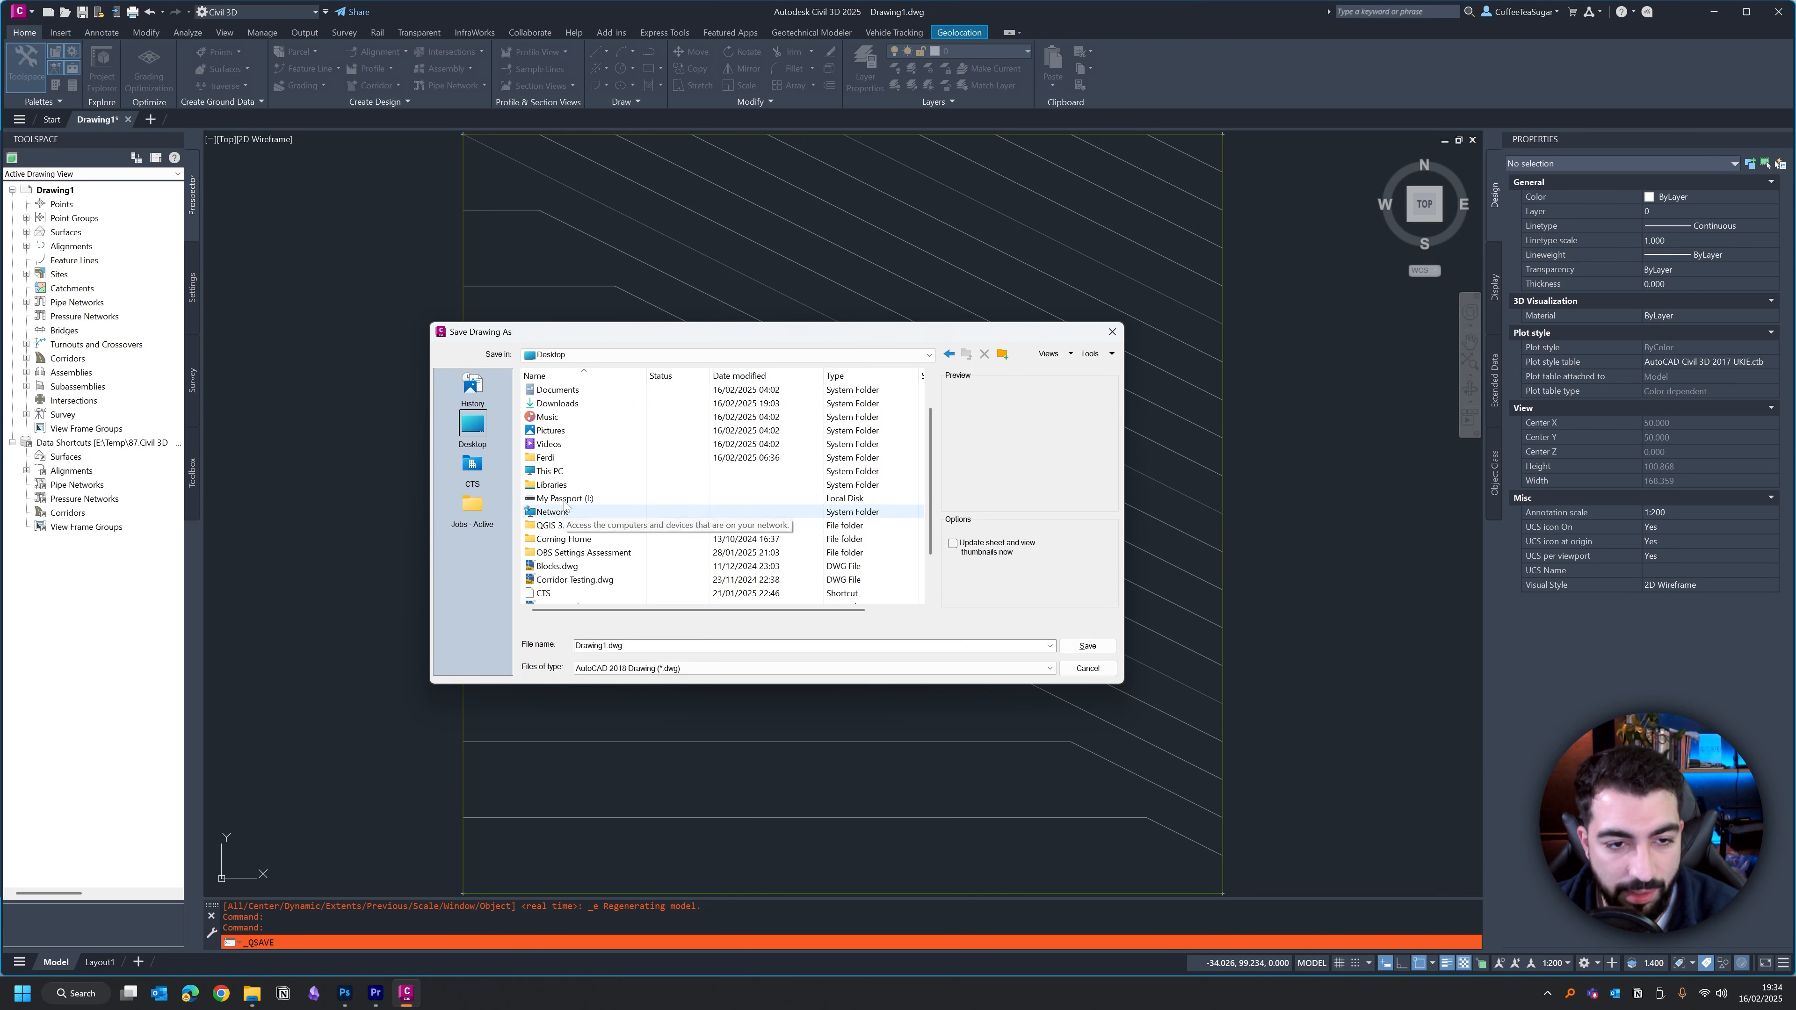
{"action": "double_click", "coordinate": [561, 469]}
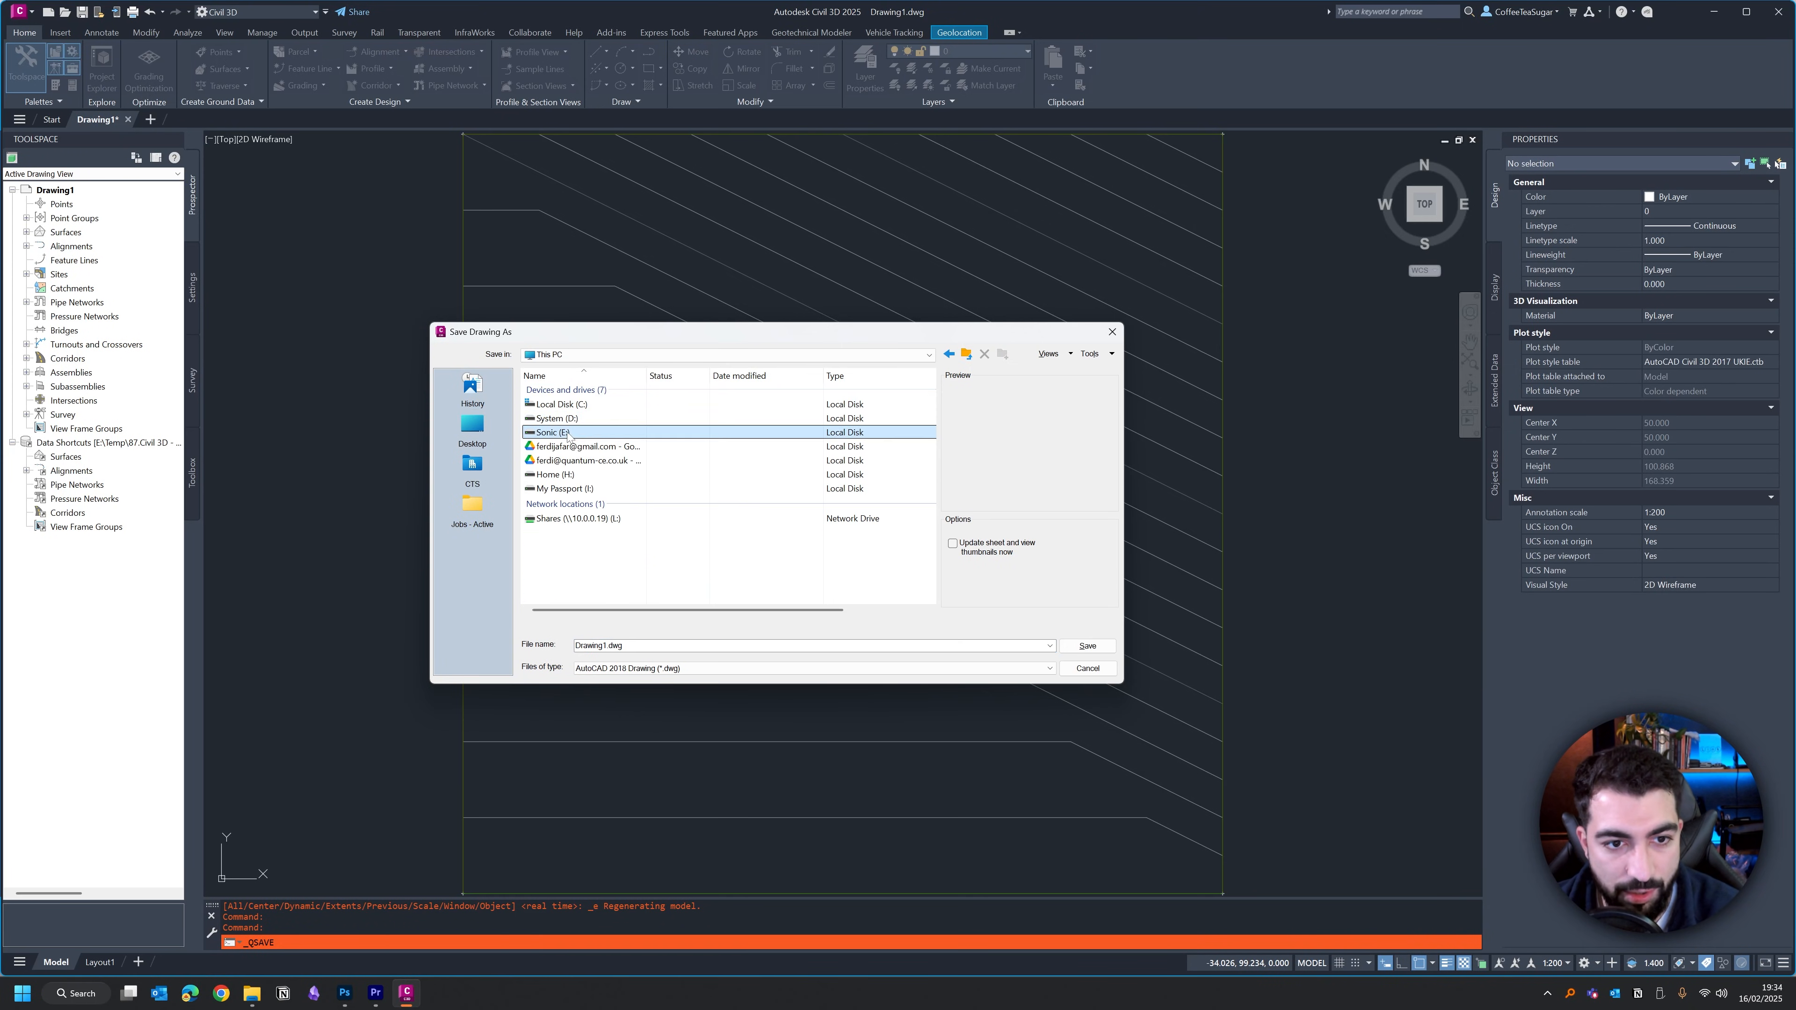
{"action": "double_click", "coordinate": [558, 432]}
{"action": "double_click", "coordinate": [571, 417]}
{"action": "double_click", "coordinate": [586, 390]}
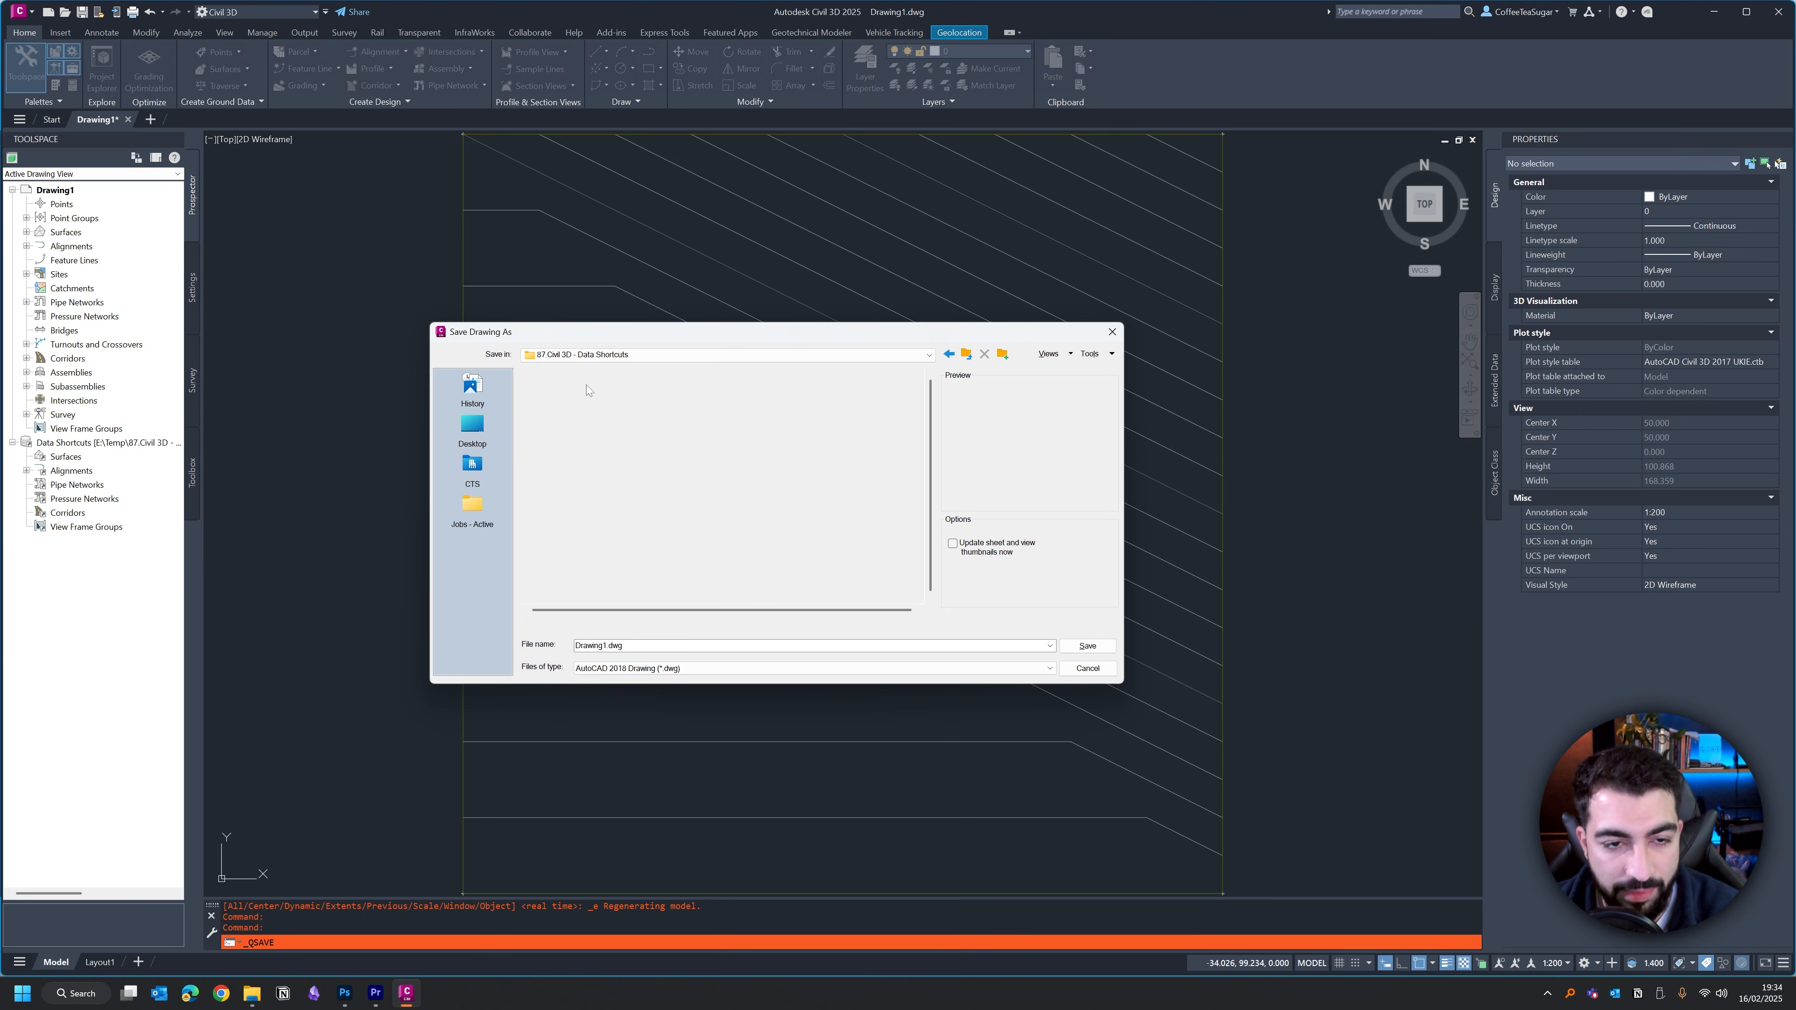
{"action": "double_click", "coordinate": [571, 429]}
{"action": "double_click", "coordinate": [578, 389]}
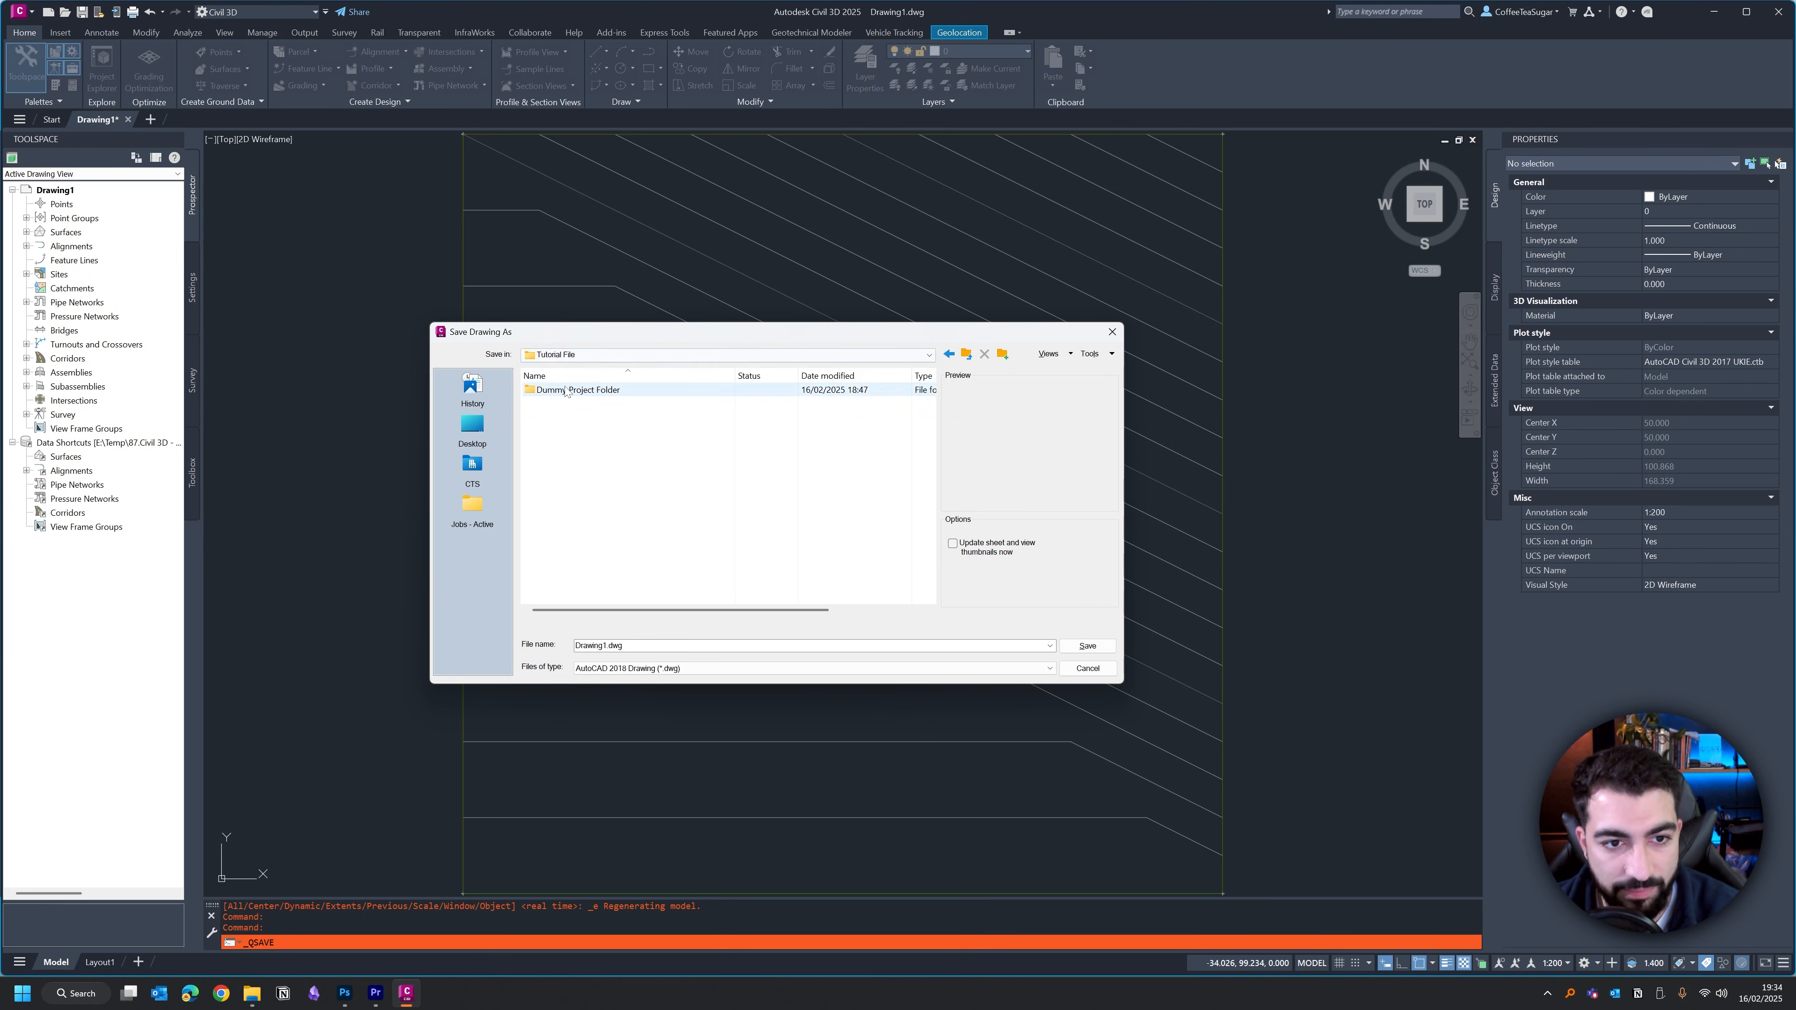
{"action": "double_click", "coordinate": [588, 402]}
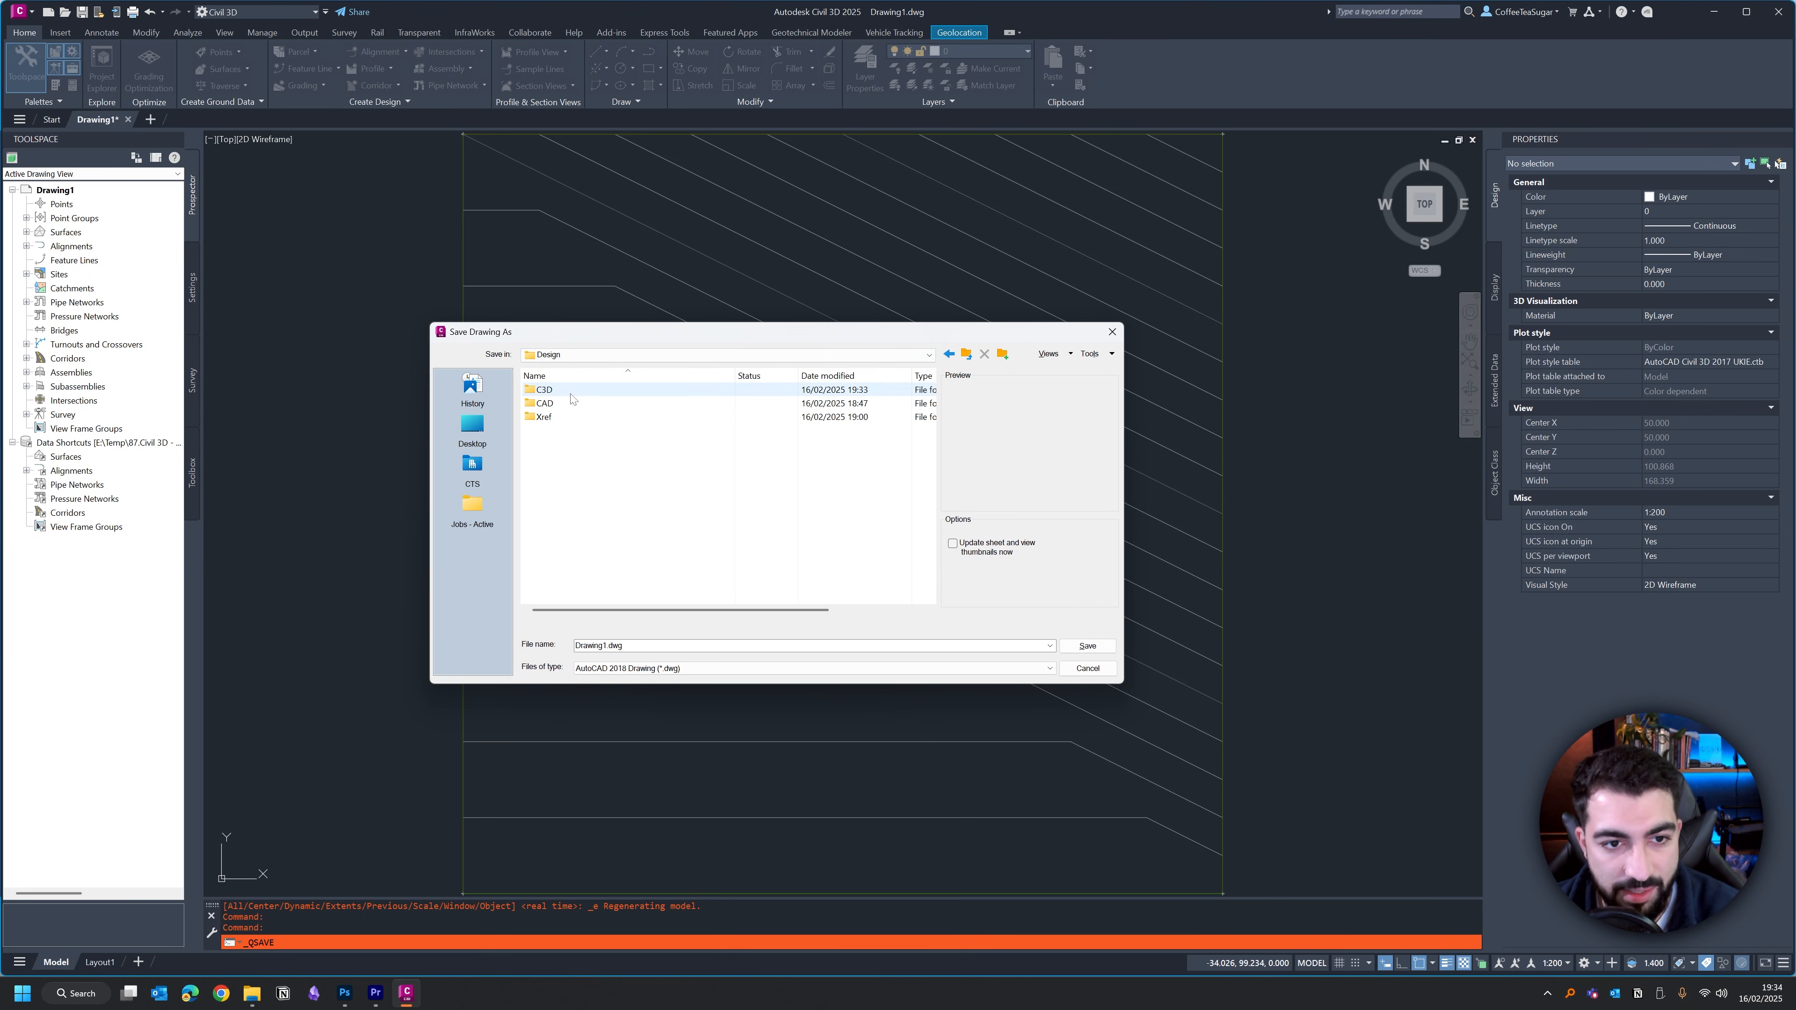
{"action": "double_click", "coordinate": [580, 390]}
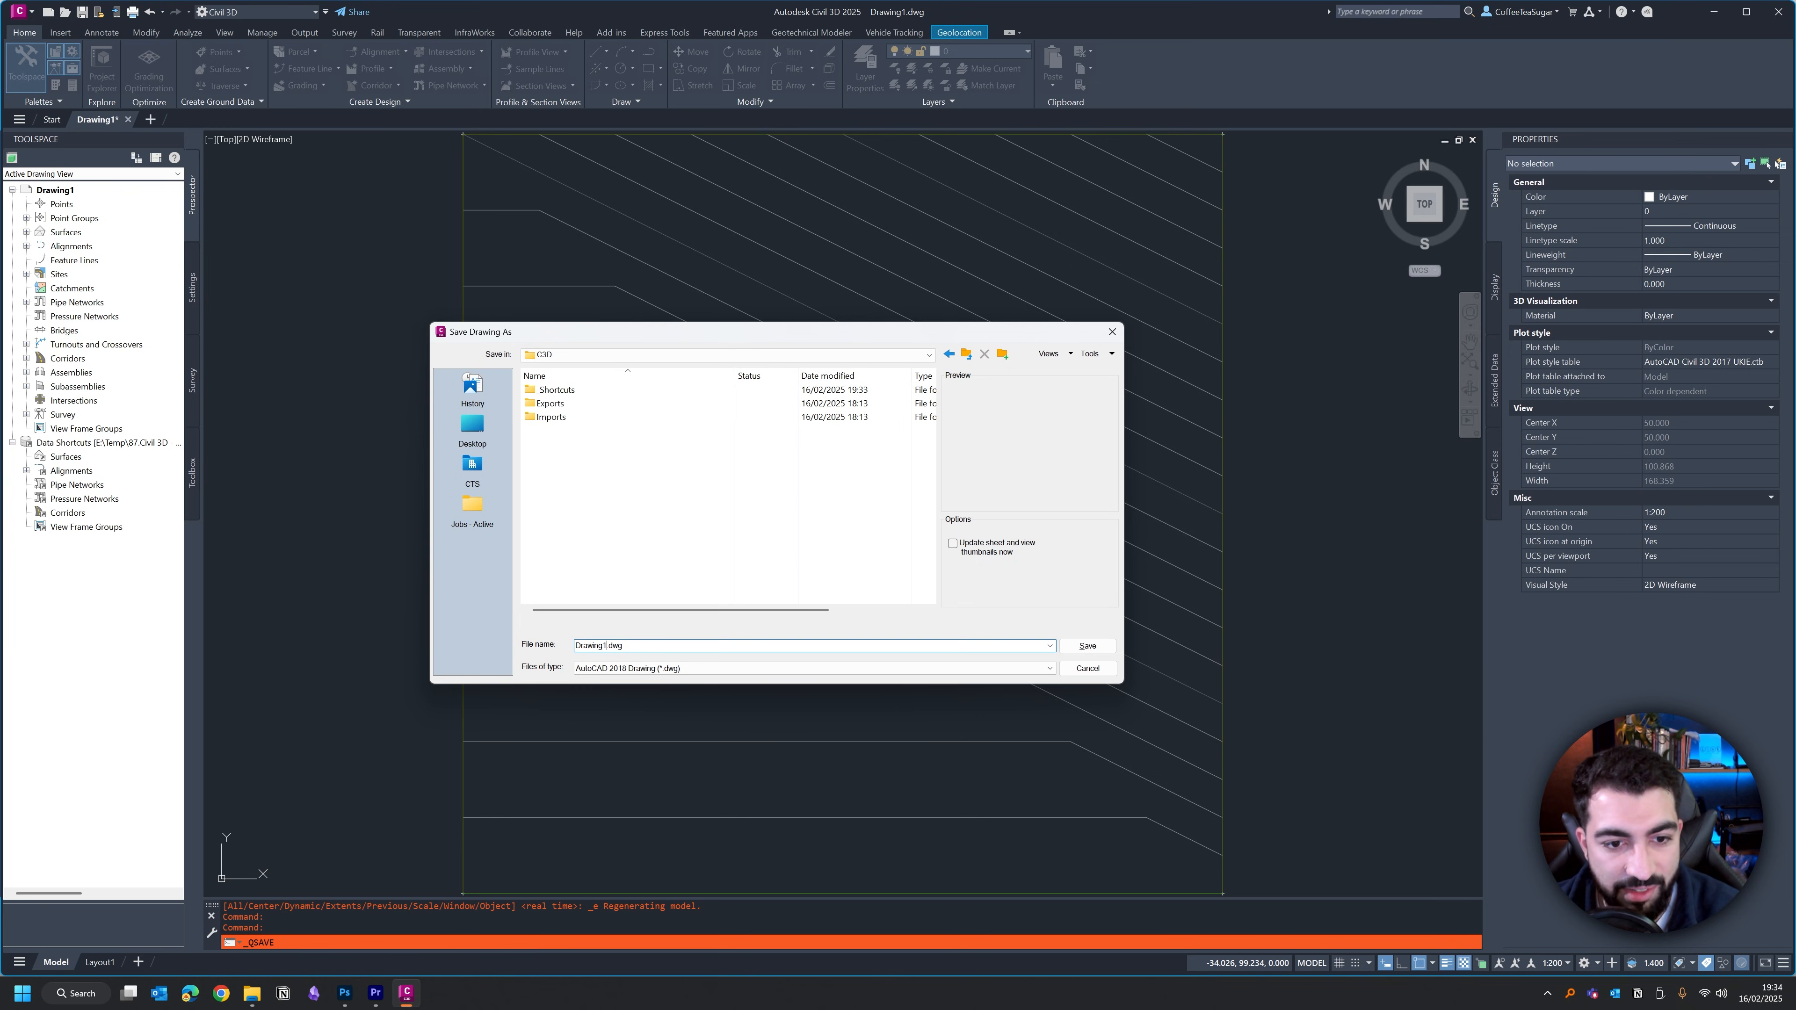
Name the drawing GM_Existing.dwg and save it in the C3D folder.
{"action": "double_click", "coordinate": [593, 645]}
{"action": "type", "text": "GM_Exist"}
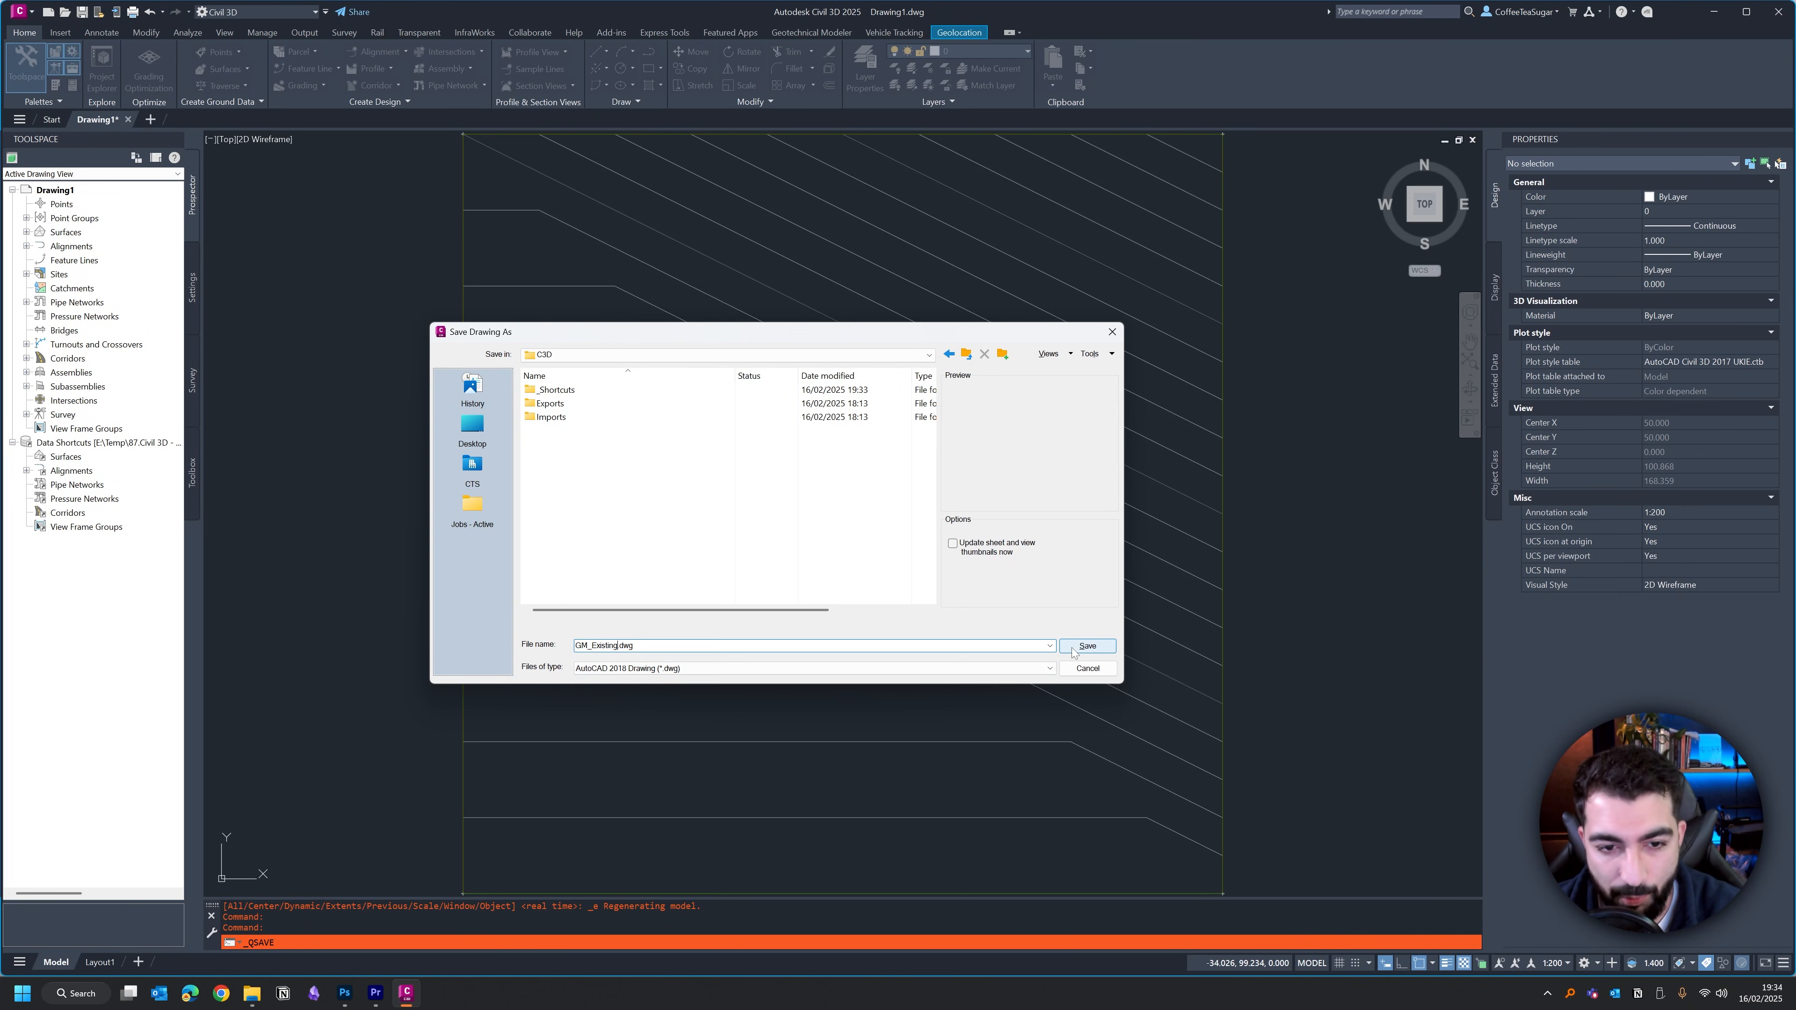
{"action": "left_click", "coordinate": [1087, 646]}
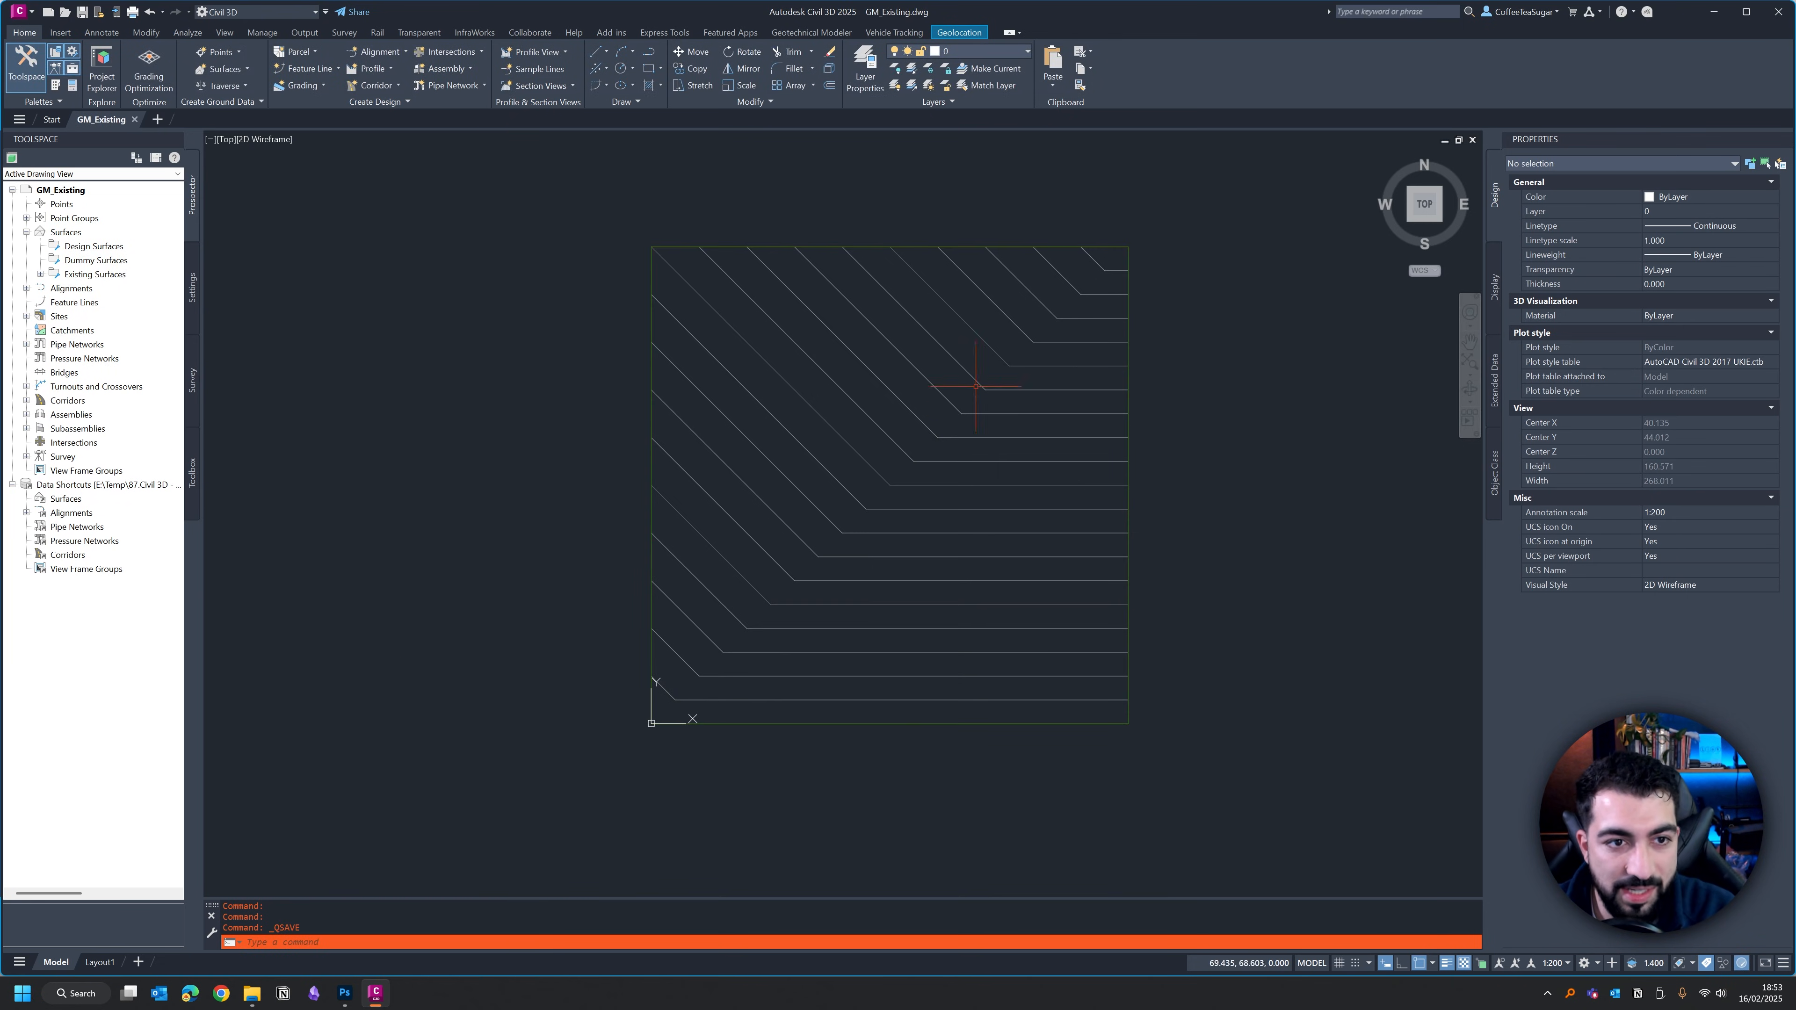
Select the existing ground surface in the drawing, examine its properties and elevation tooltips, and clear the selection.
{"action": "middle_click_drag", "start_coordinate": [963, 383], "coordinate": [842, 392]}
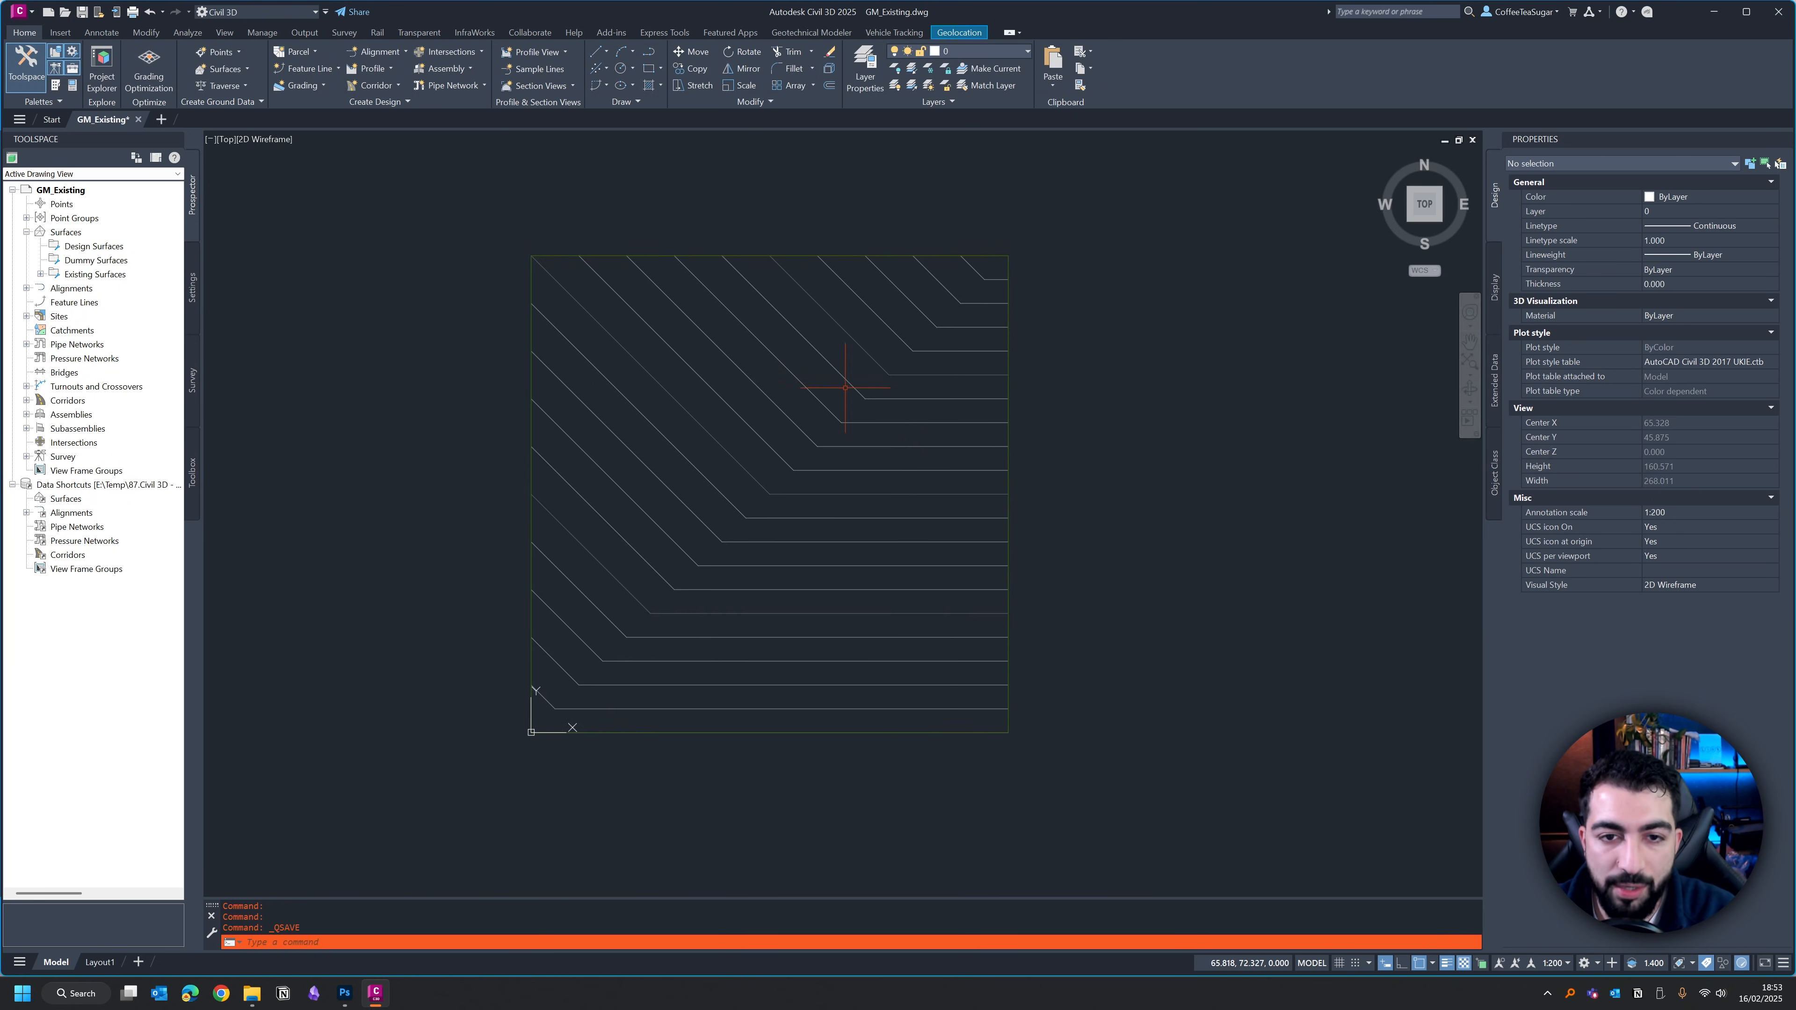
{"action": "scroll", "coordinate": [843, 393], "scroll_direction": "up", "scroll_amount": 2}
{"action": "middle_click_drag", "start_coordinate": [734, 422], "coordinate": [775, 398]}
{"action": "left_click", "coordinate": [884, 302]}
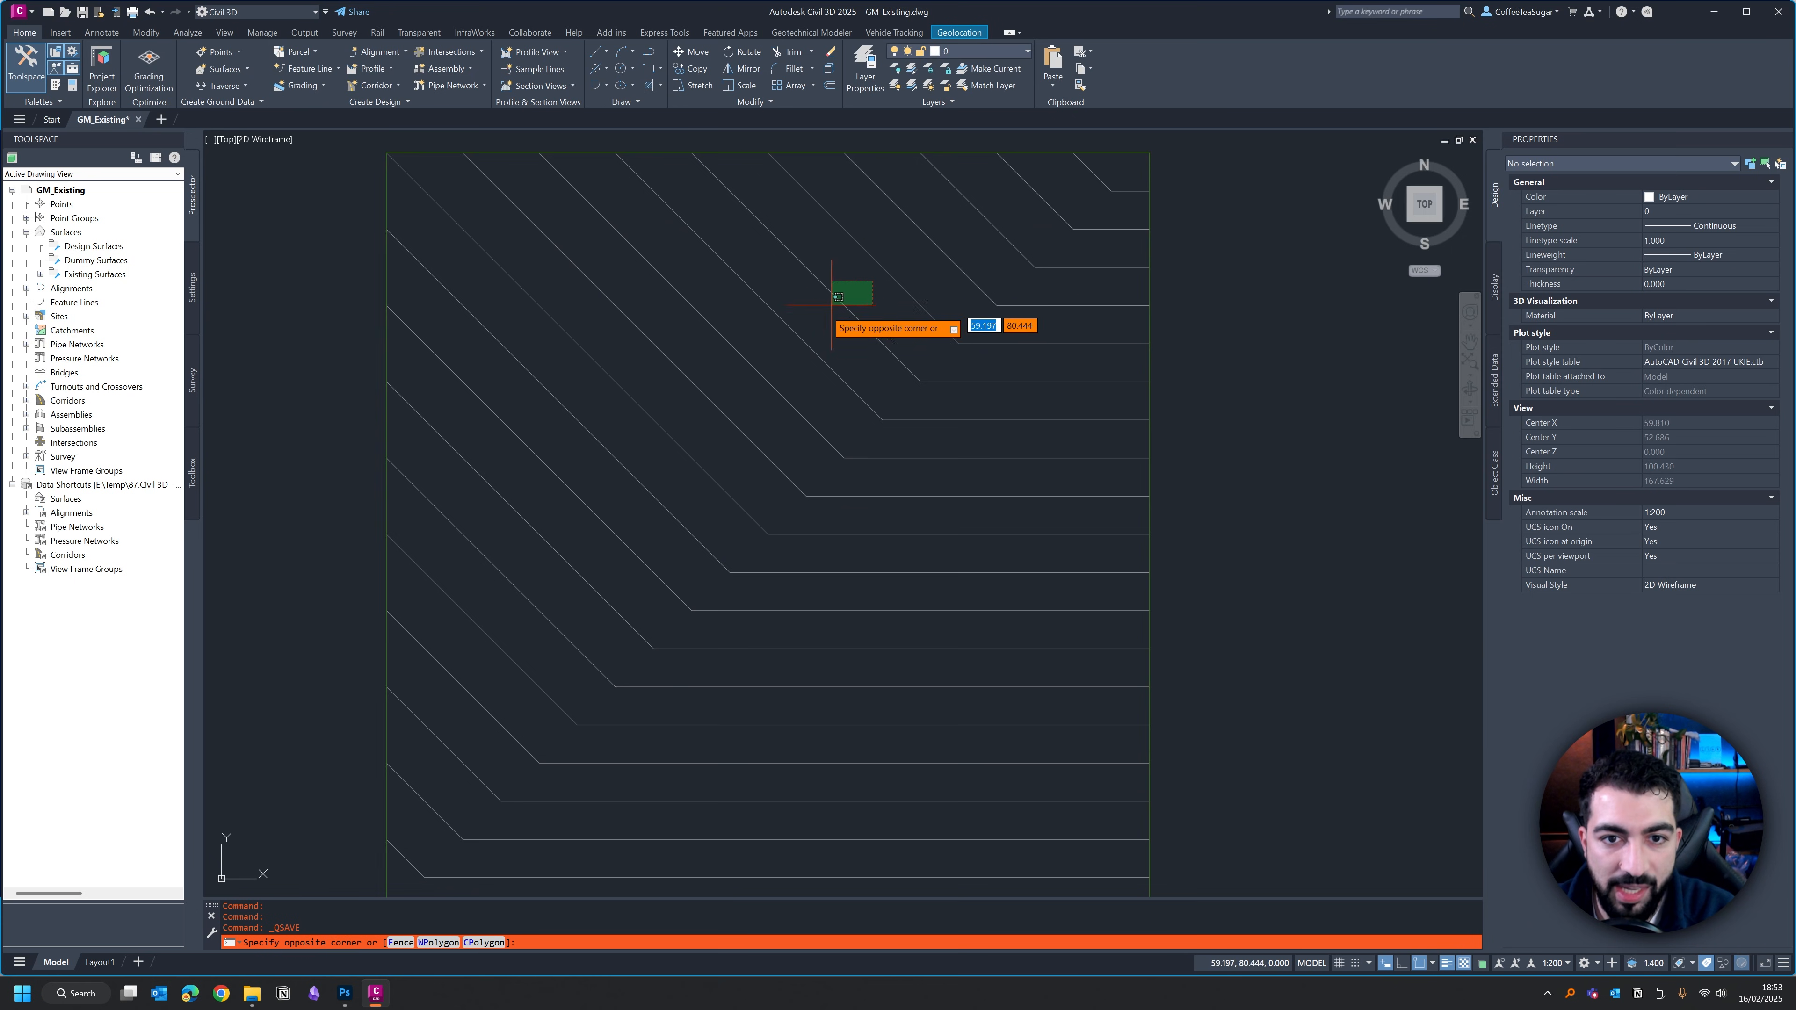
{"action": "left_click", "coordinate": [834, 283]}
{"action": "mouse_move", "coordinate": [603, 401]}
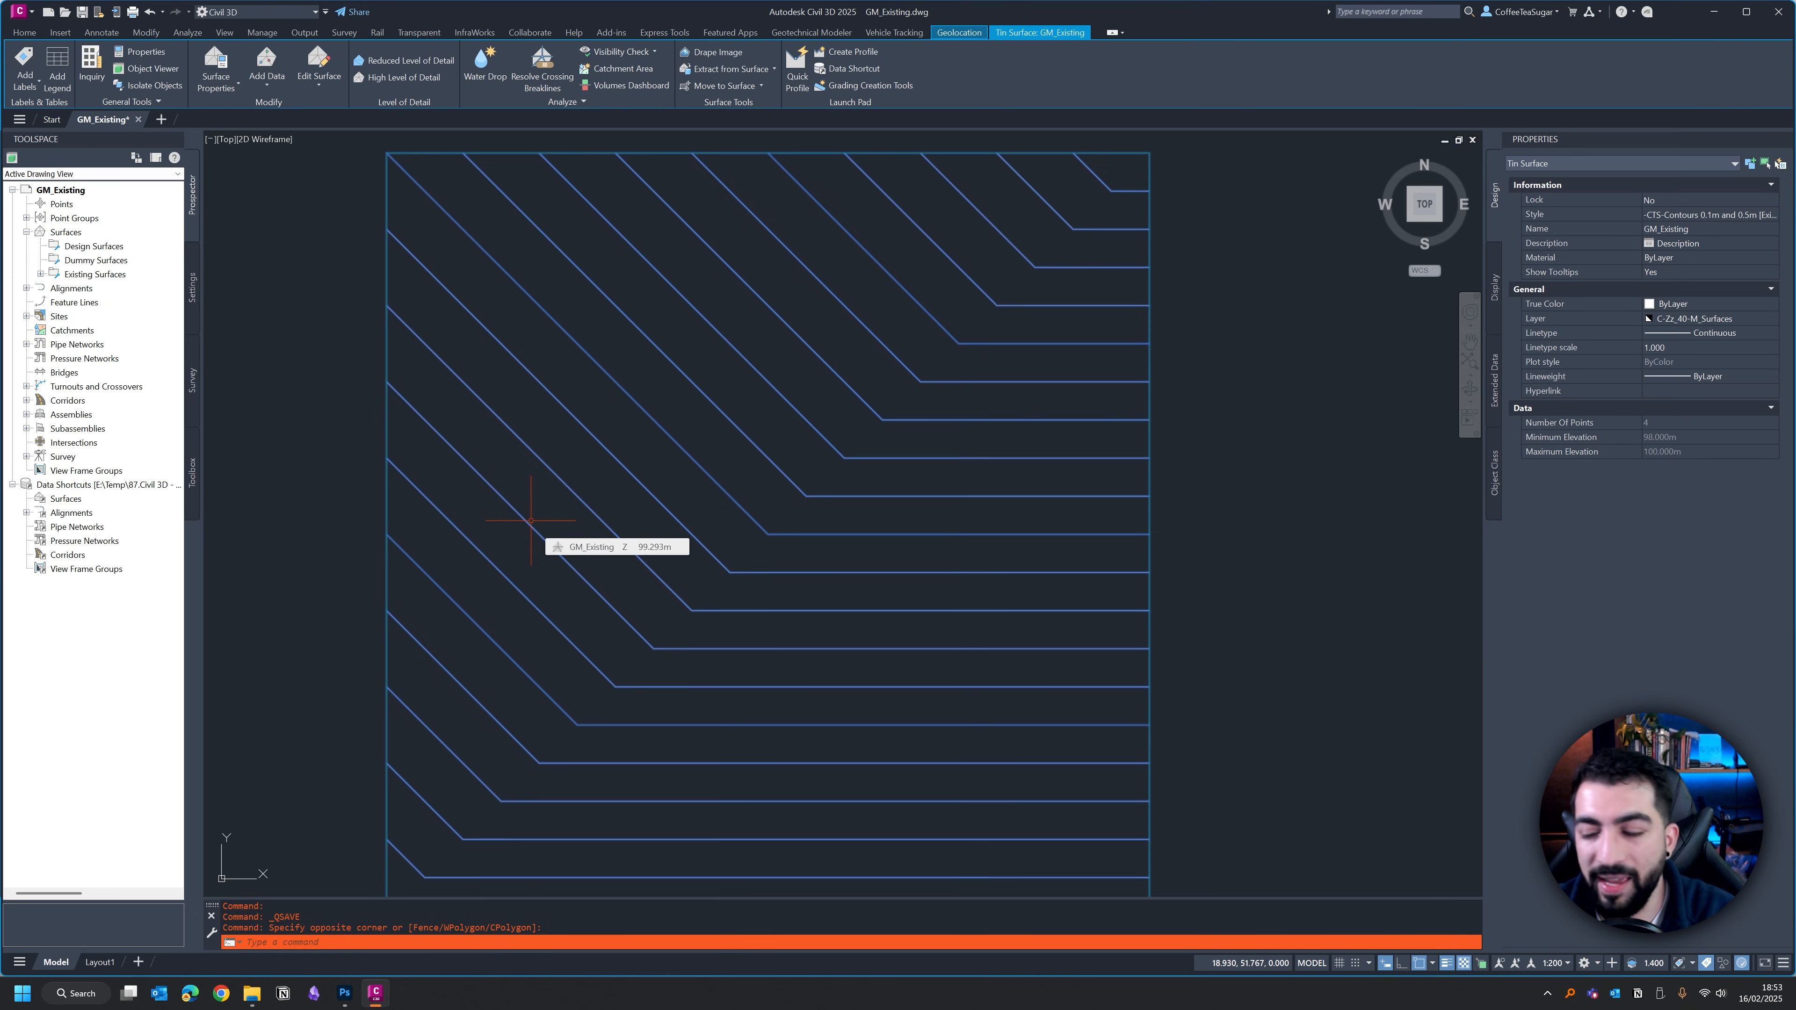
{"action": "mouse_move", "coordinate": [529, 522]}
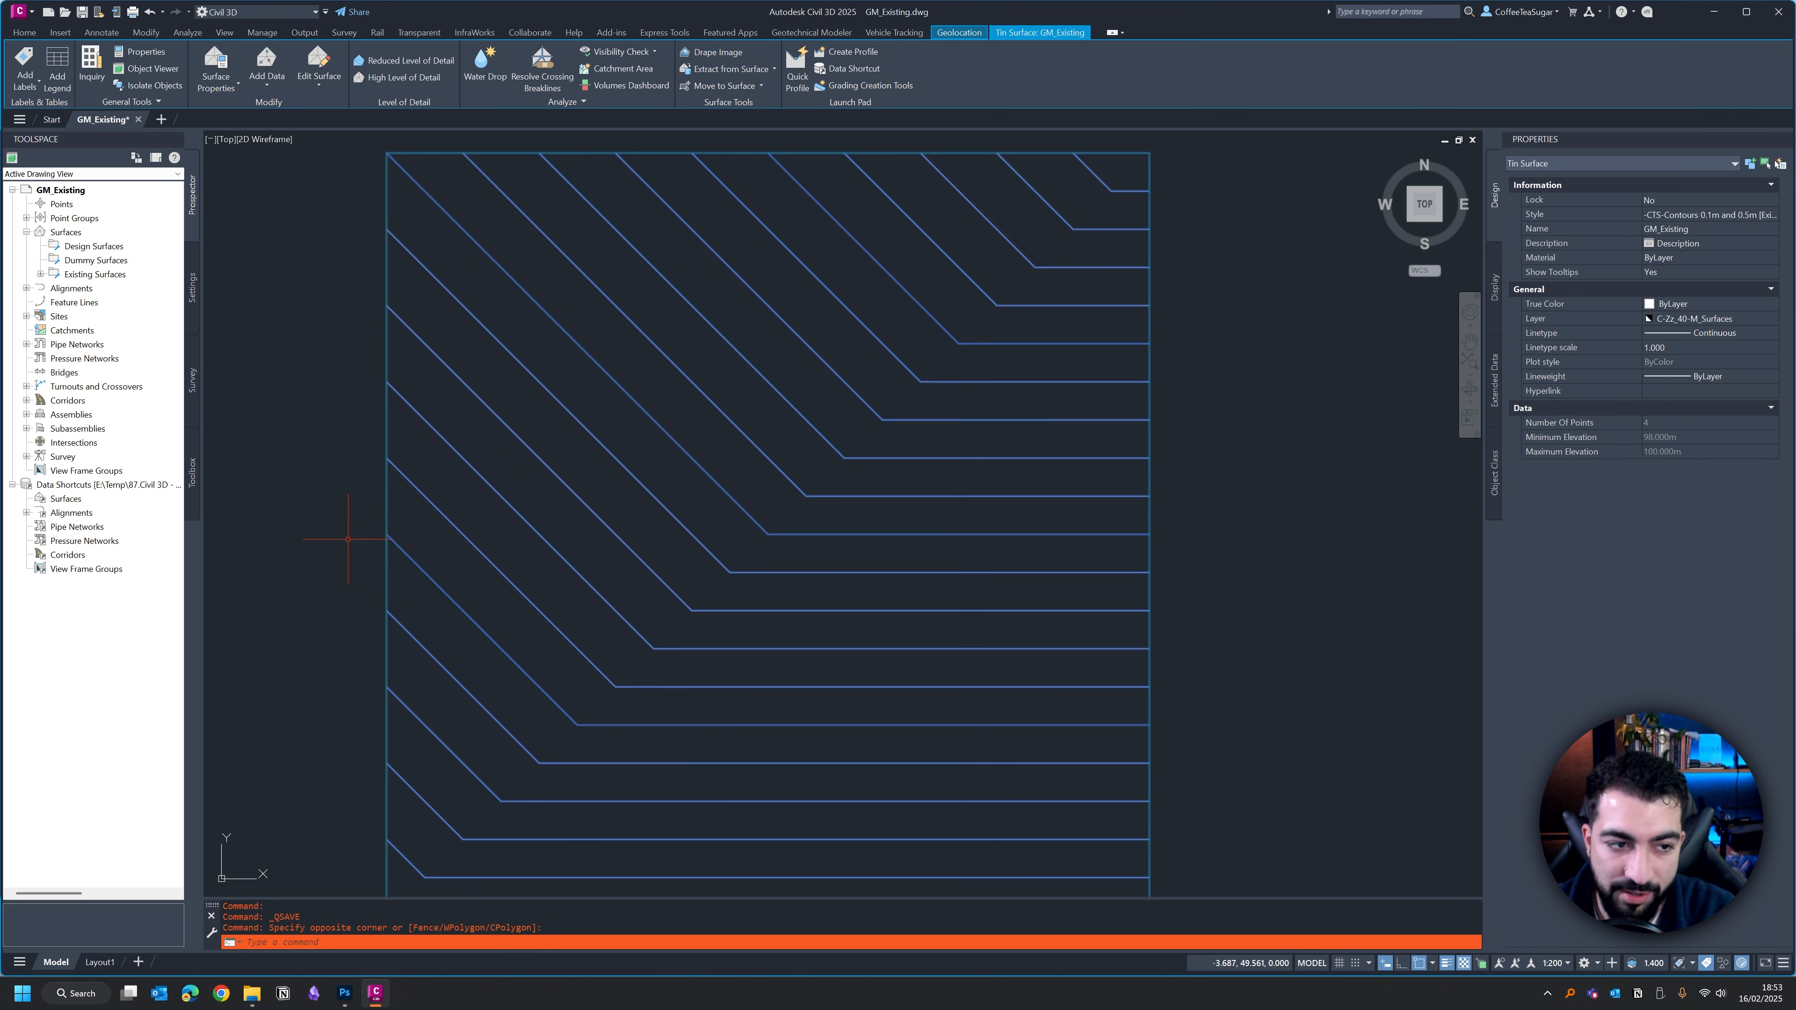
{"action": "key", "text": "Escape"}
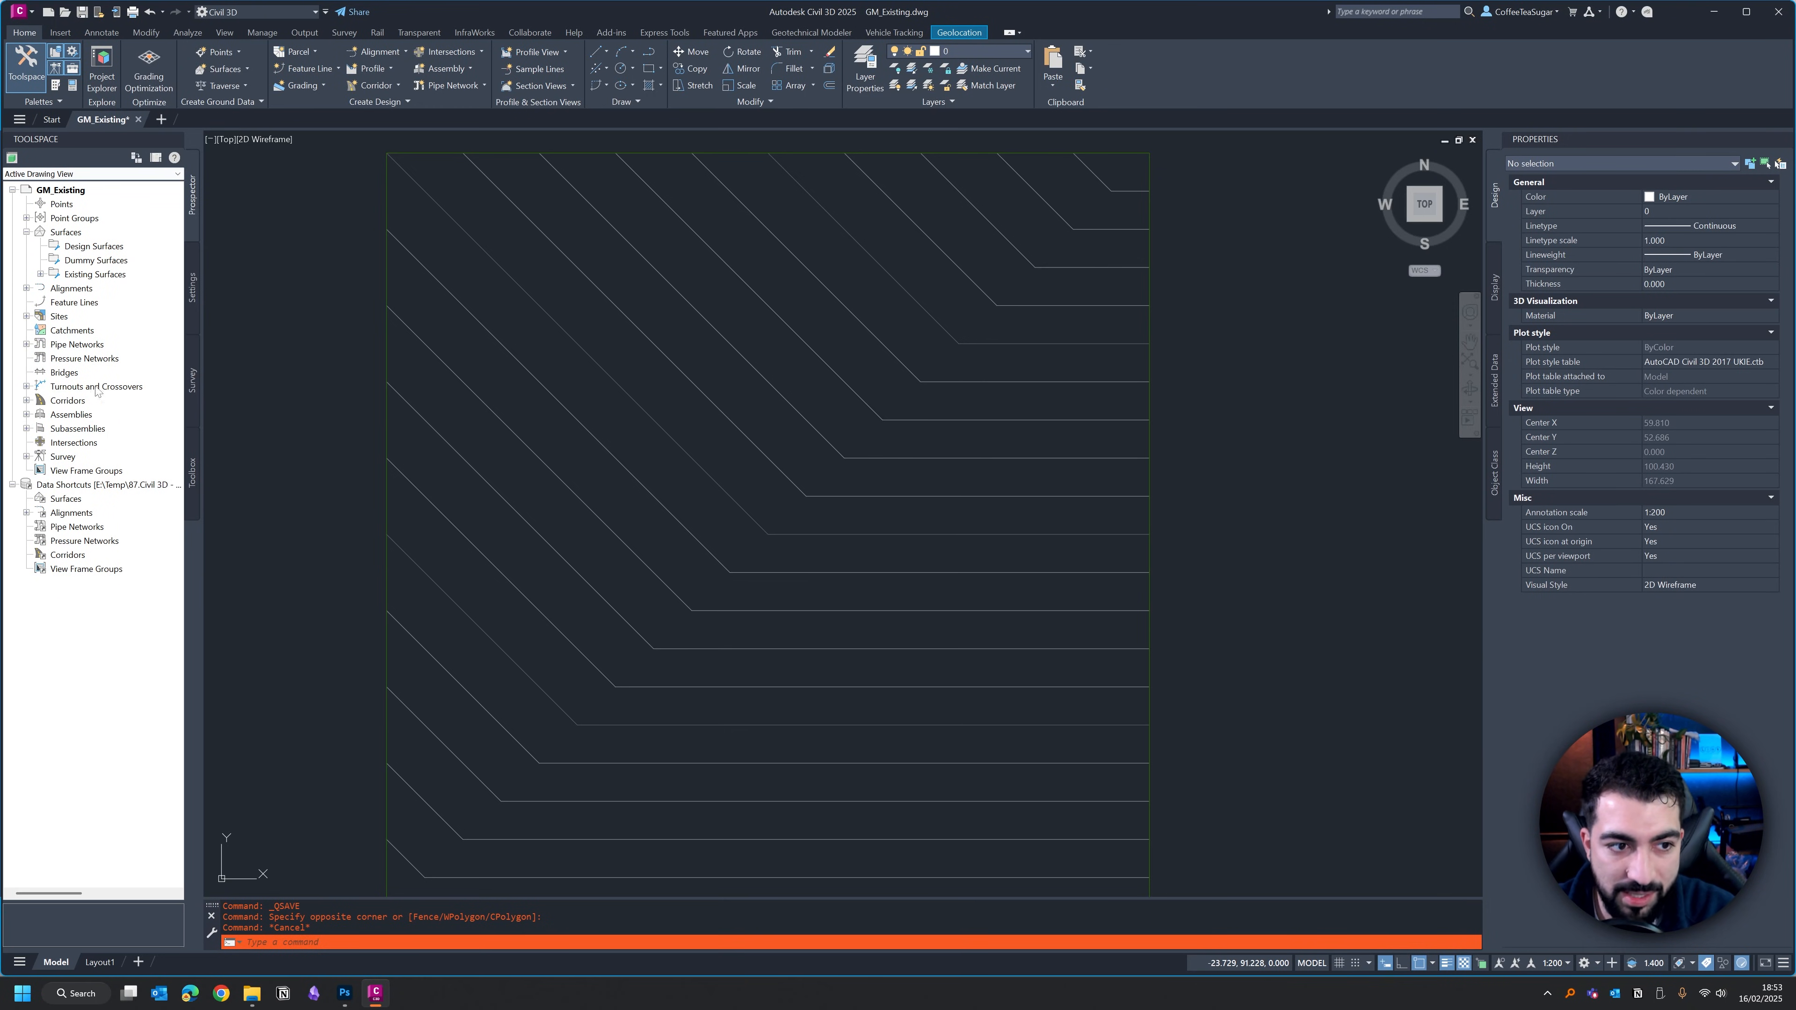
Start creating data shortcuts for the project and include the GM_Existing surface.
{"action": "right_click", "coordinate": [59, 487]}
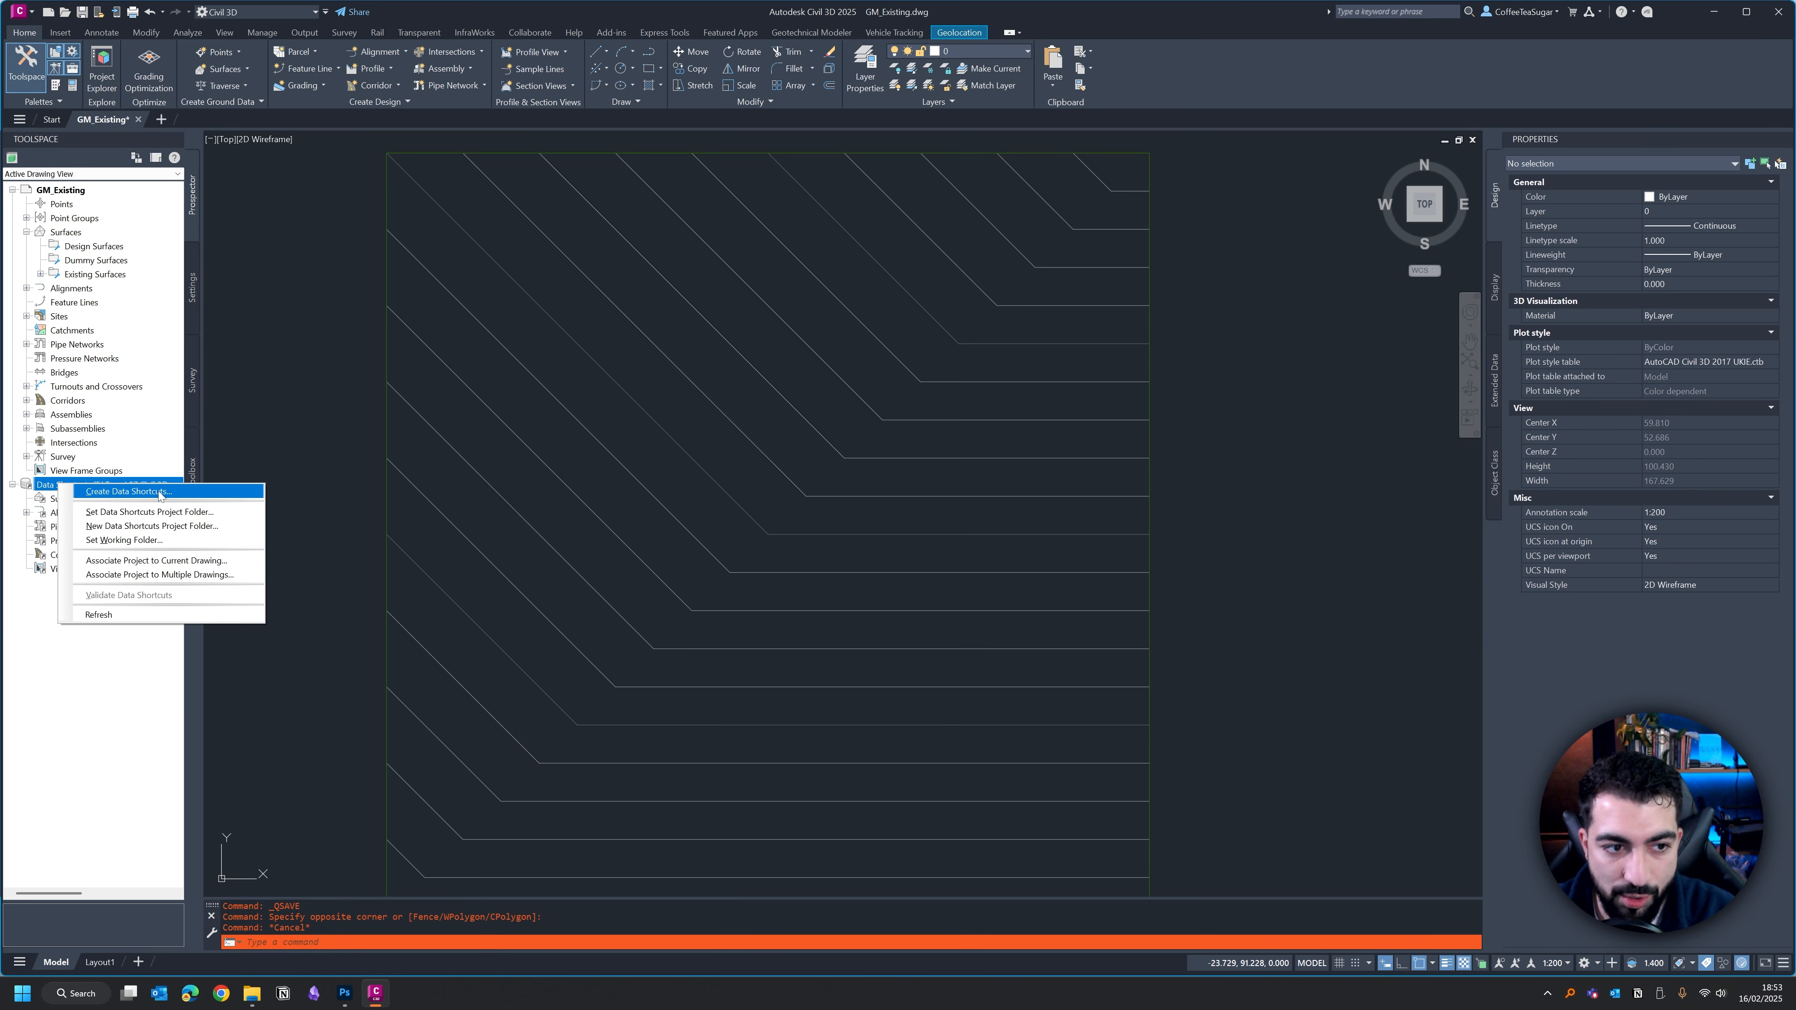
{"action": "left_click", "coordinate": [160, 493]}
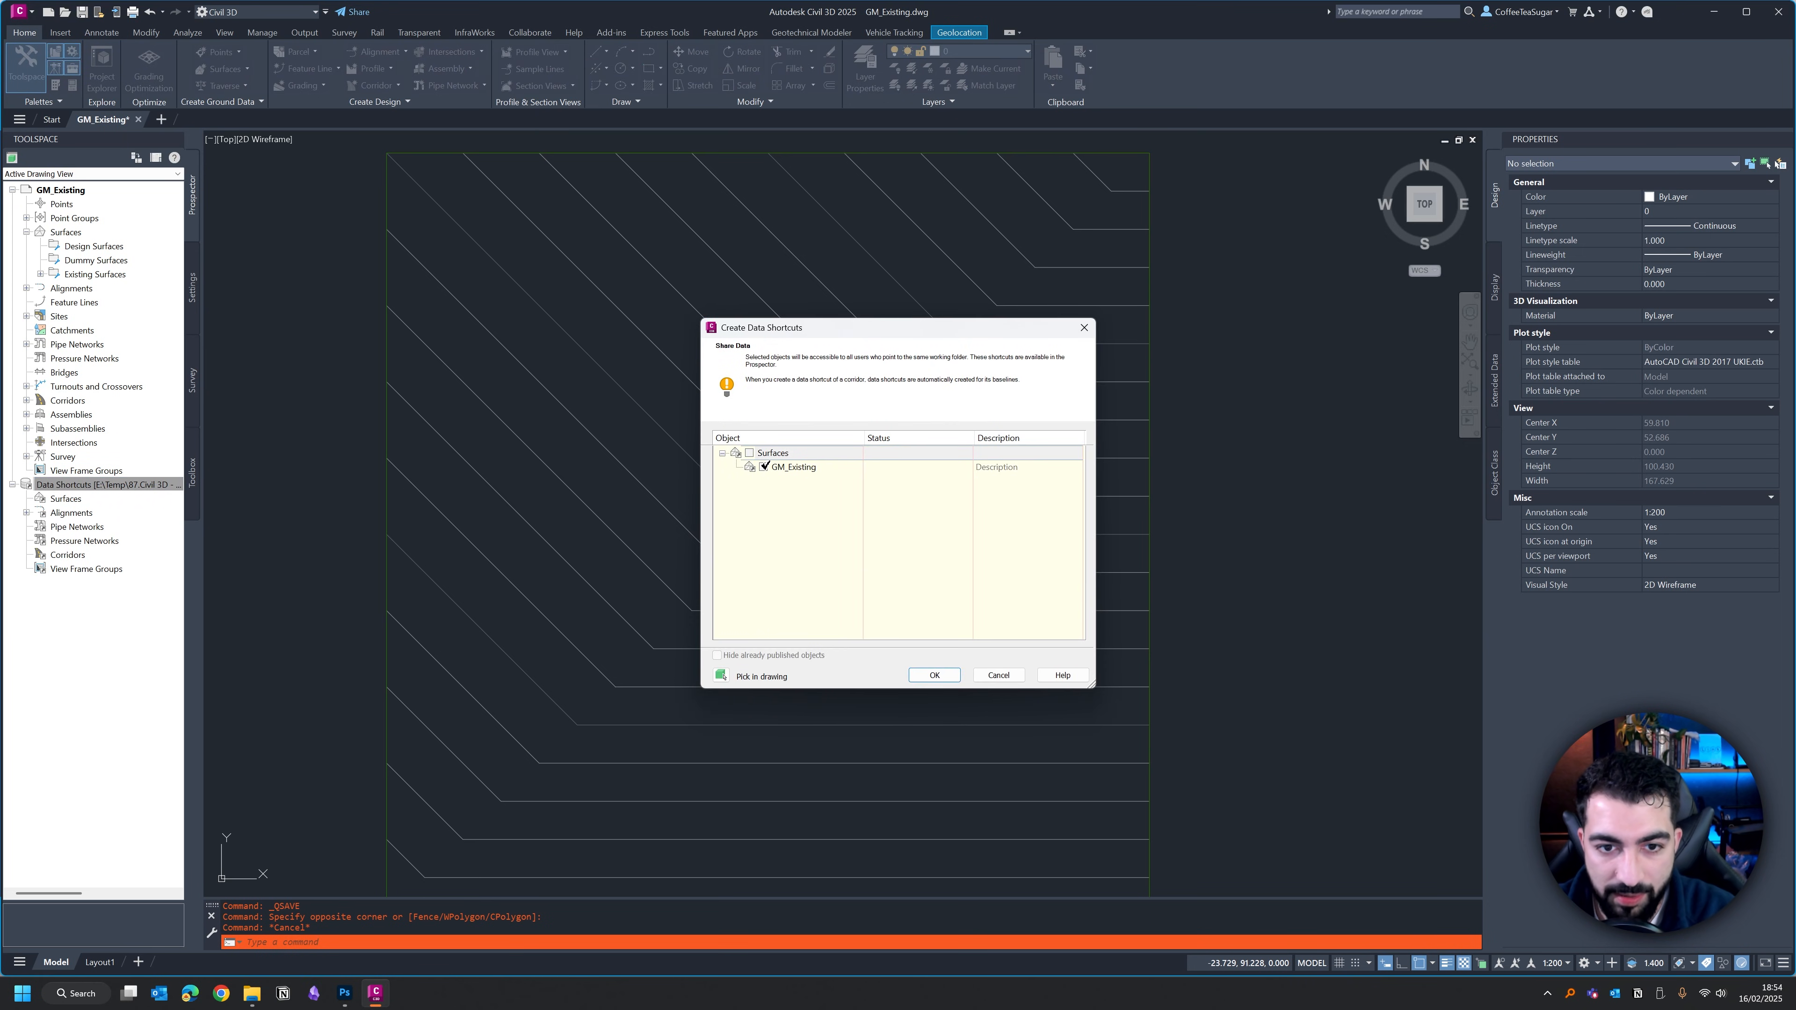
{"action": "left_click", "coordinate": [764, 467]}
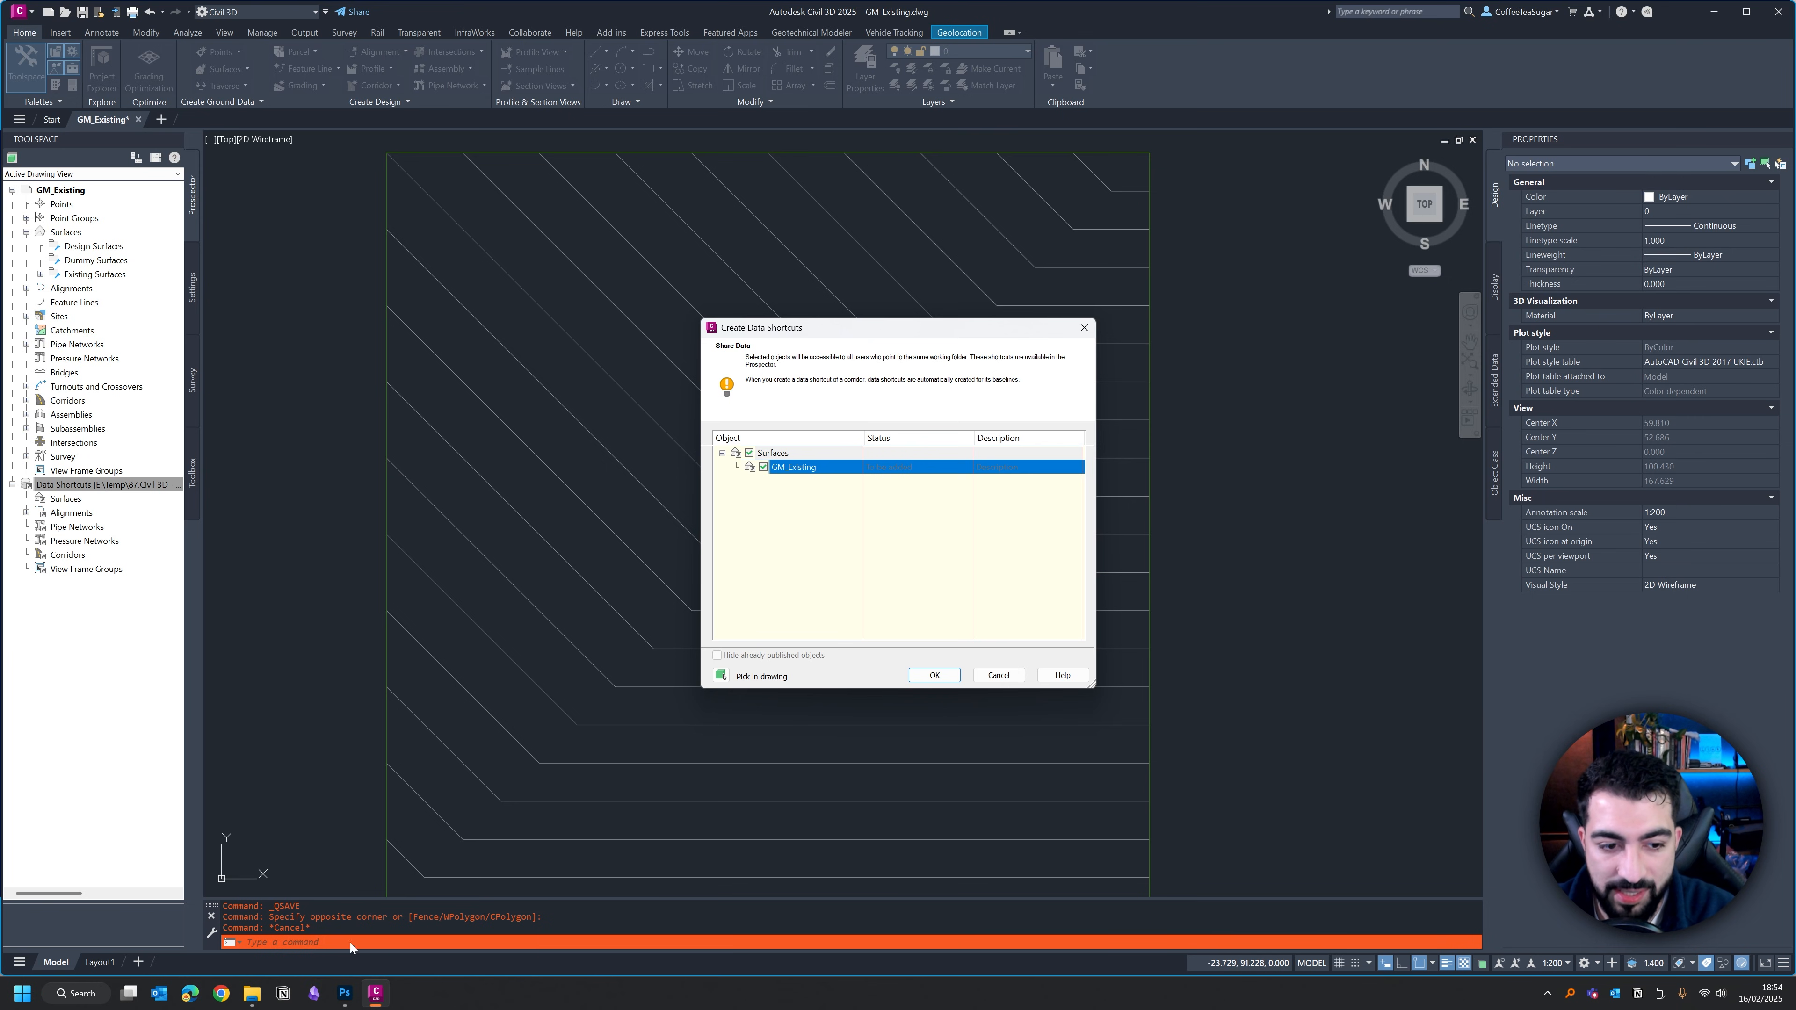
Switch to File Explorer, inspect the Surfaces folder inside C3D\_Shortcuts, and return to the data shortcut creation in Civil 3D.
{"action": "left_click", "coordinate": [251, 993]}
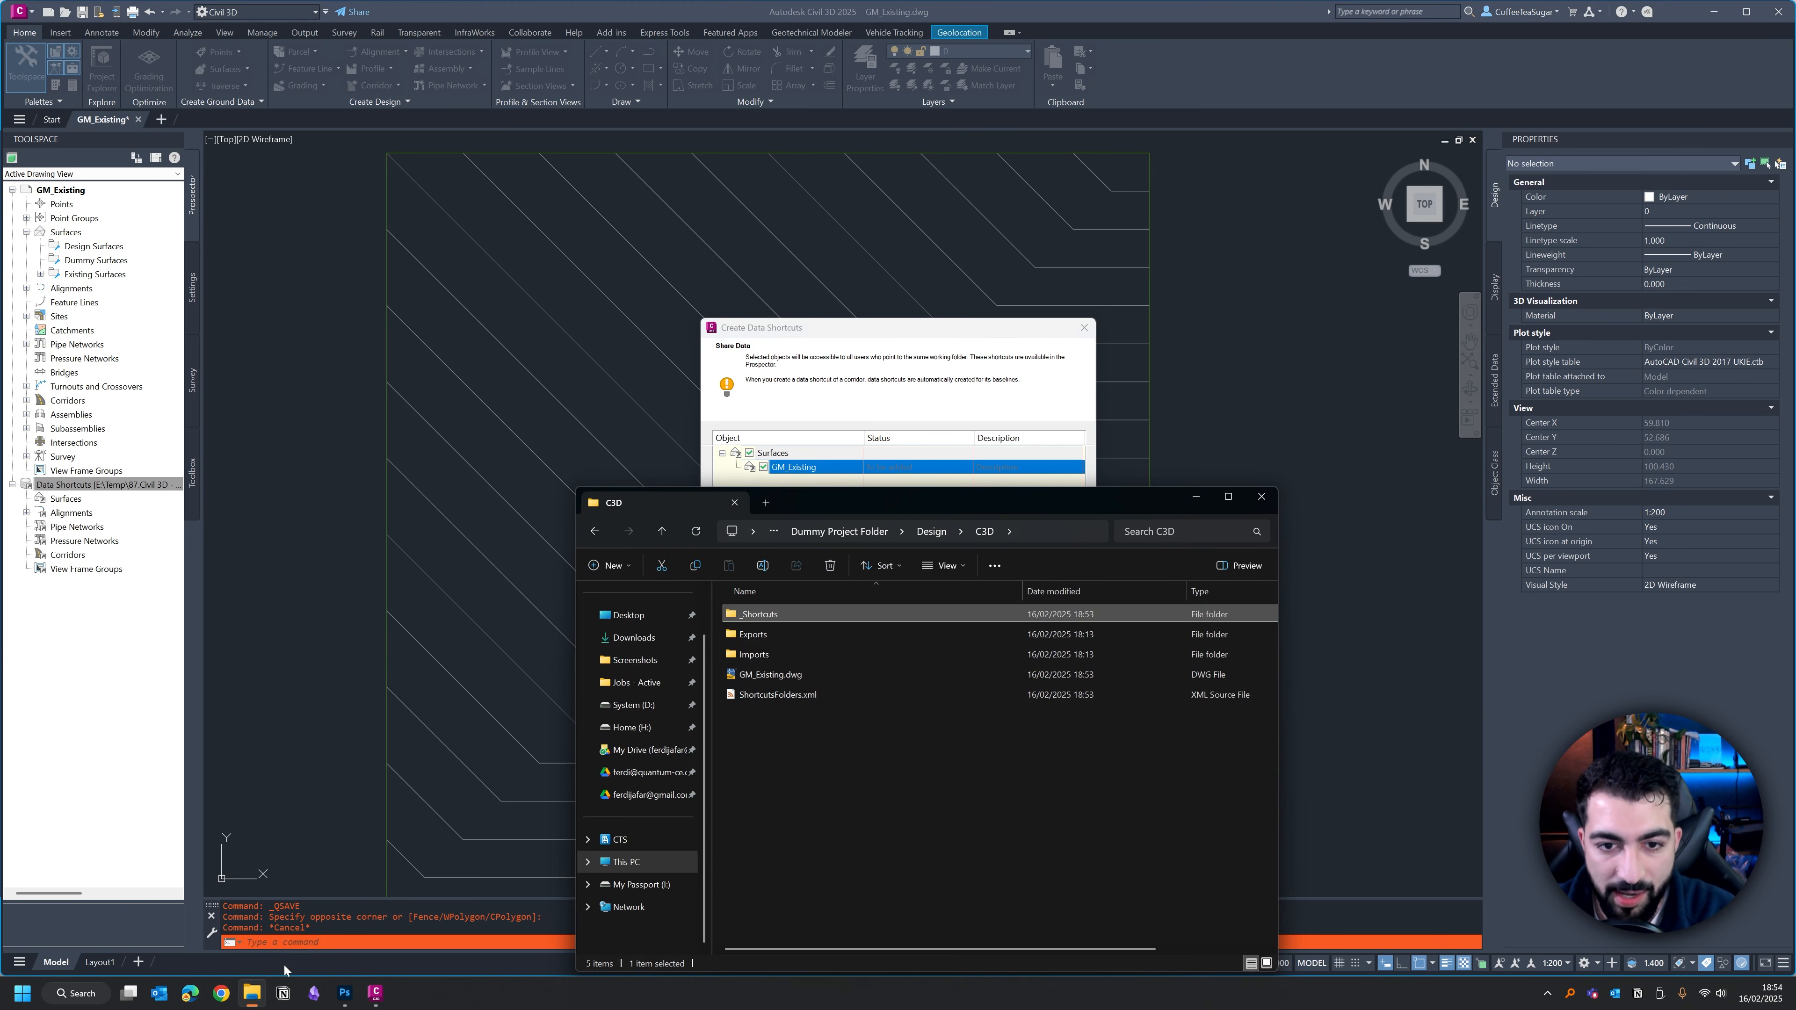
{"action": "double_click", "coordinate": [793, 613]}
{"action": "left_click_drag", "start_coordinate": [864, 500], "coordinate": [1263, 309]}
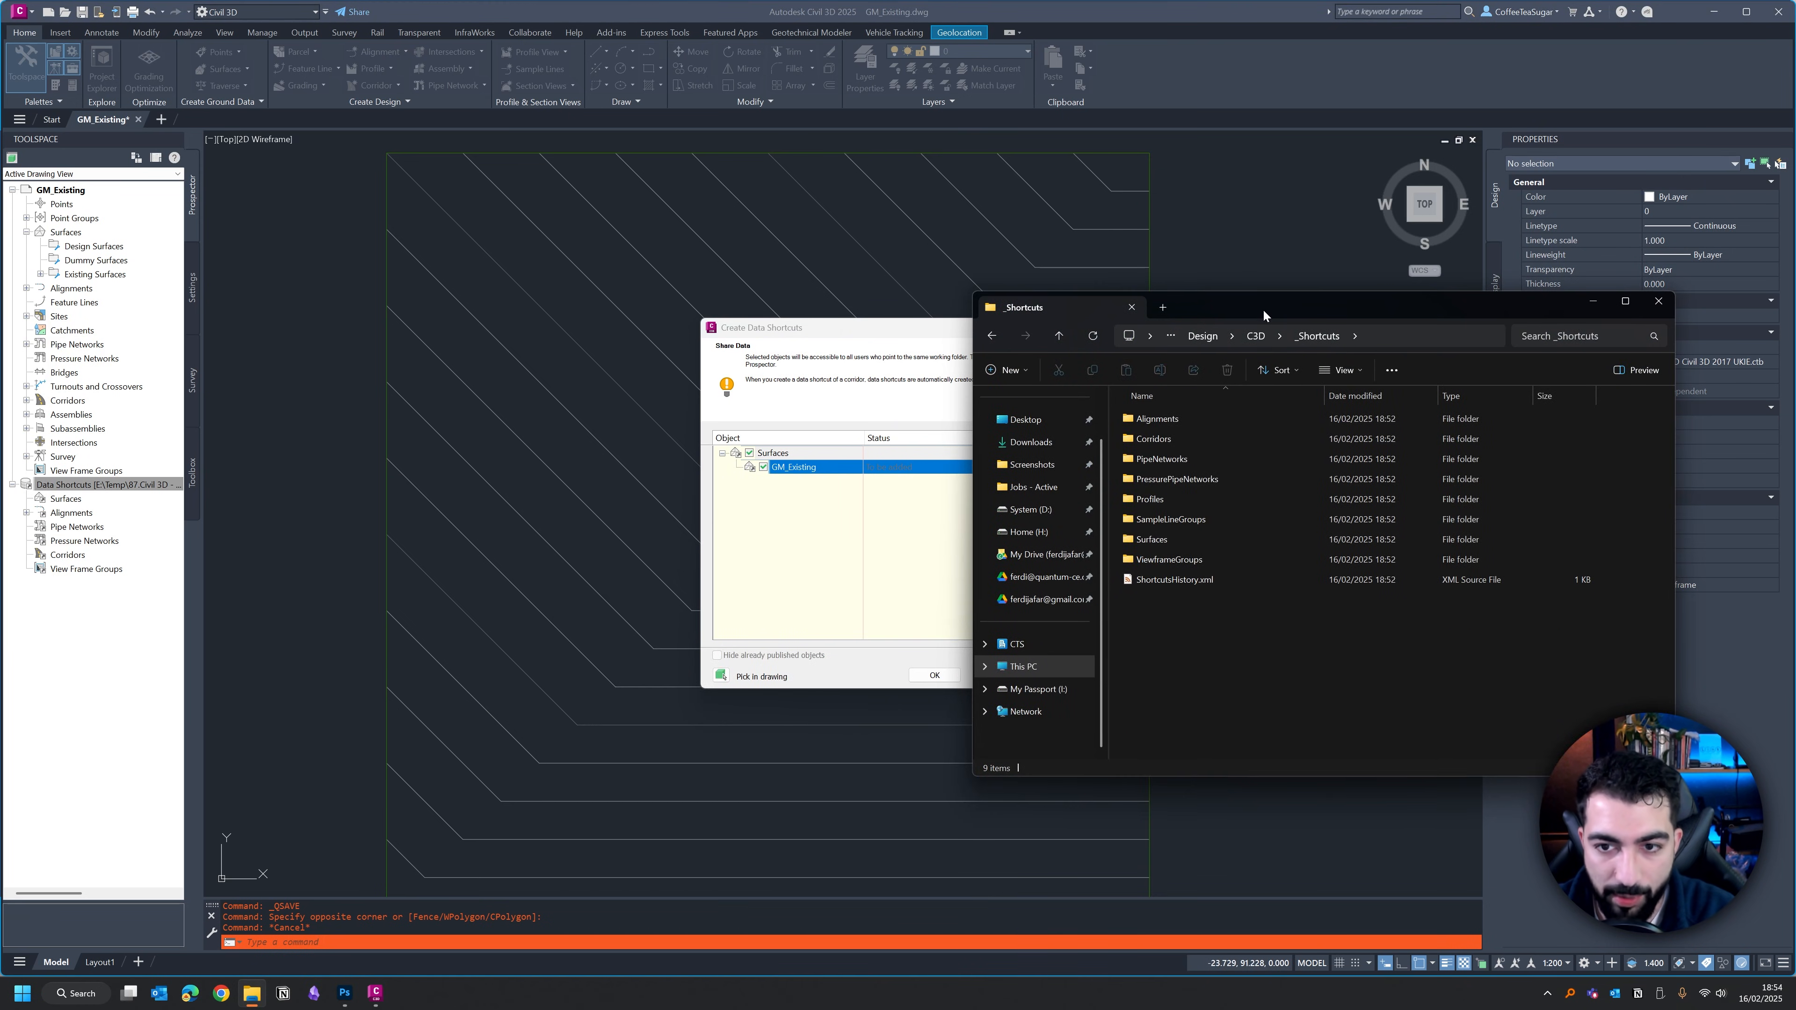
{"action": "double_click", "coordinate": [1153, 540]}
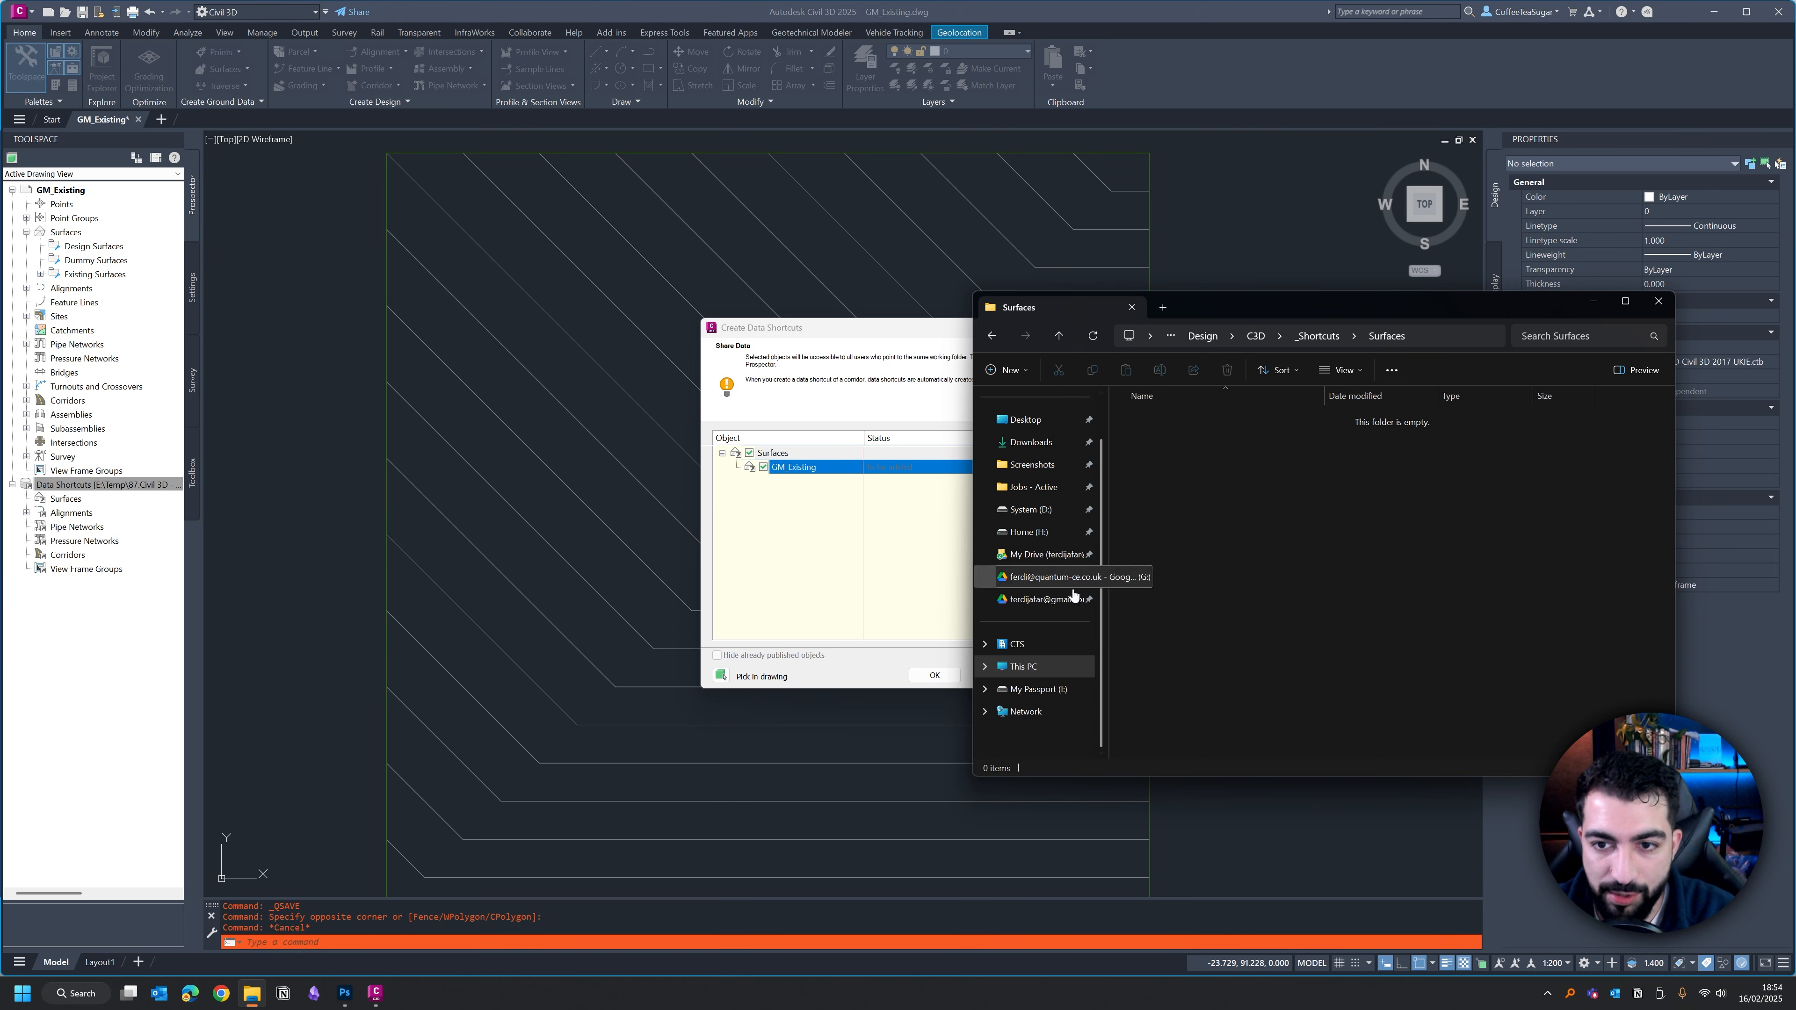
{"action": "left_click", "coordinate": [921, 579]}
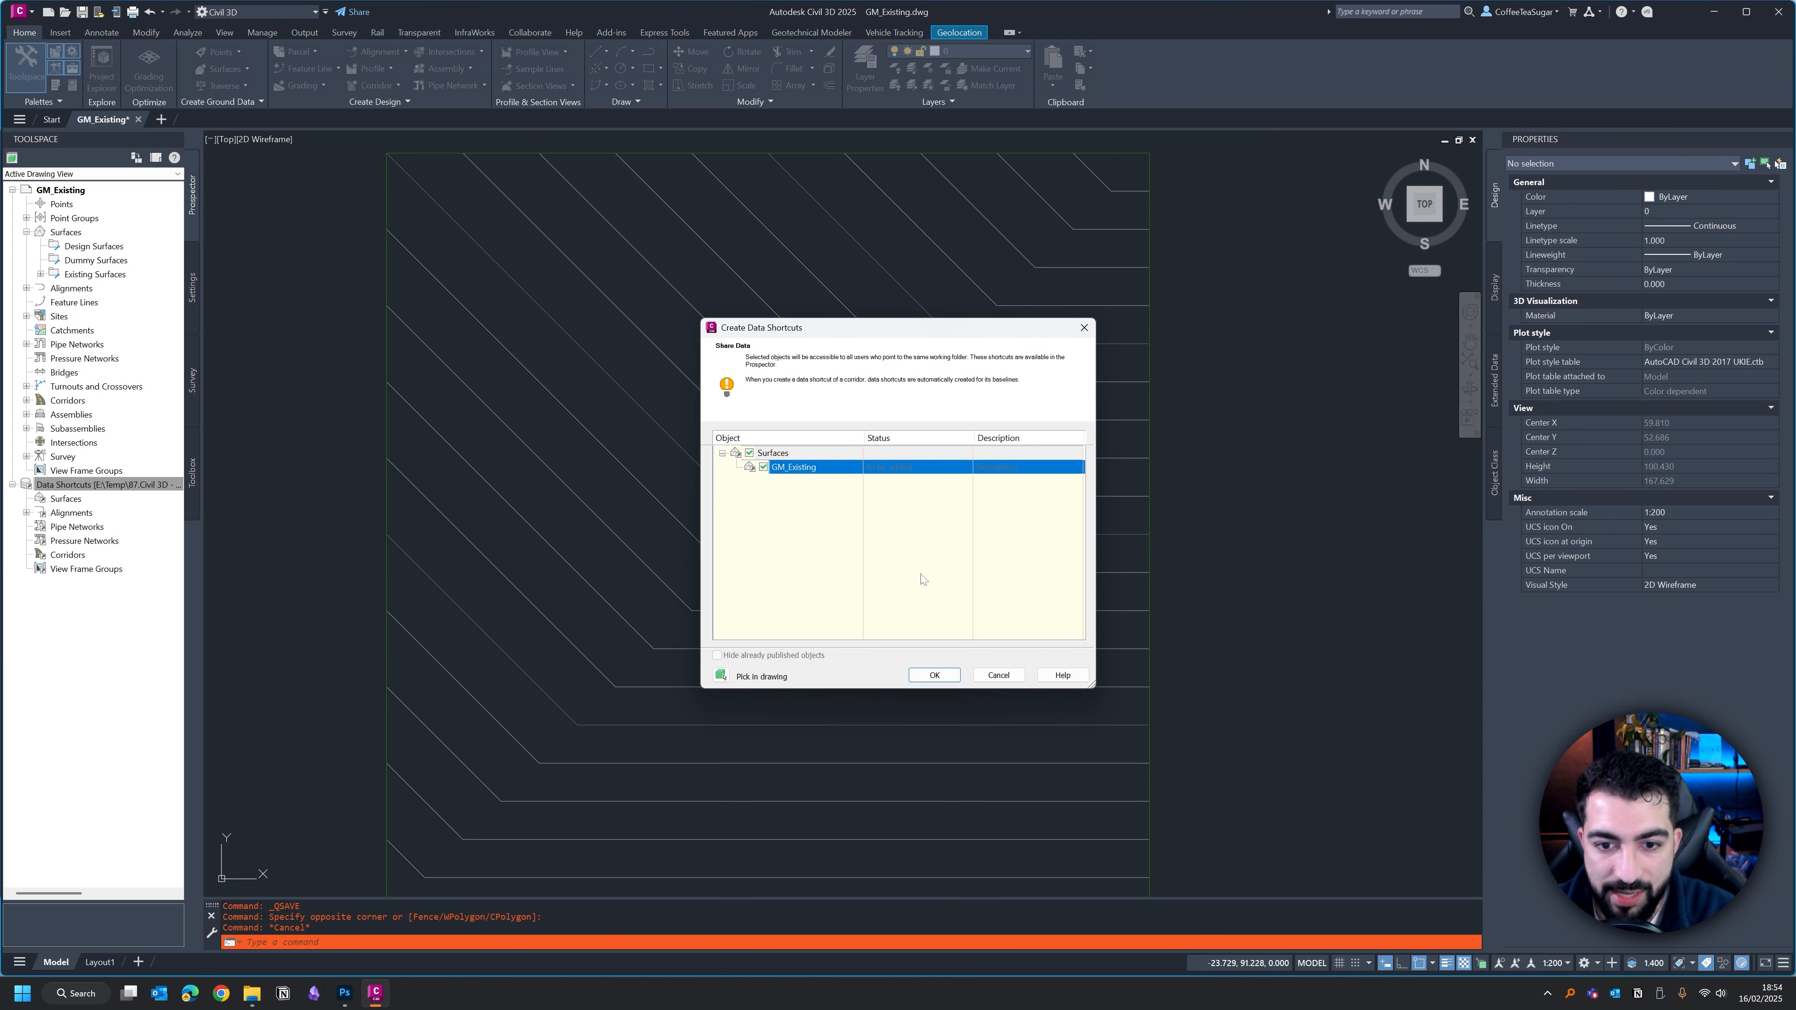
Create the data shortcut for the GM_Existing surface and check the Surfaces folder in File Explorer for its XML file.
{"action": "left_click", "coordinate": [934, 675]}
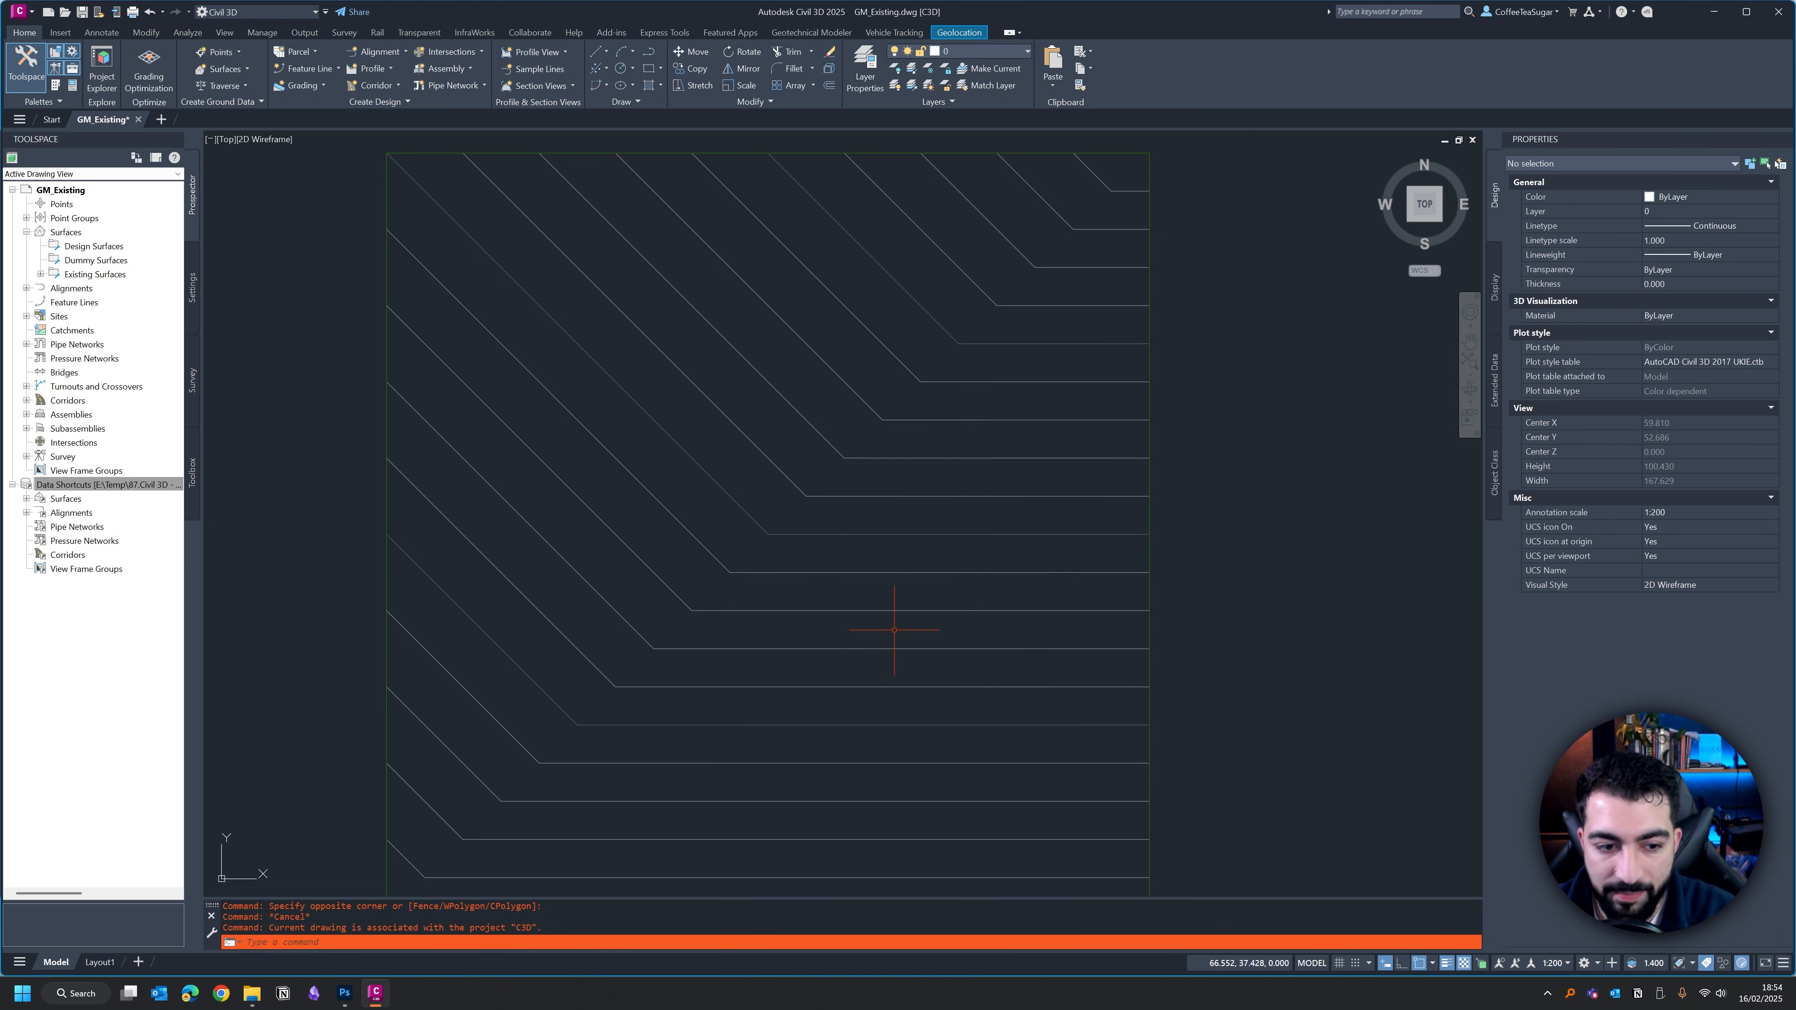
{"action": "key", "text": "alt+Tab"}
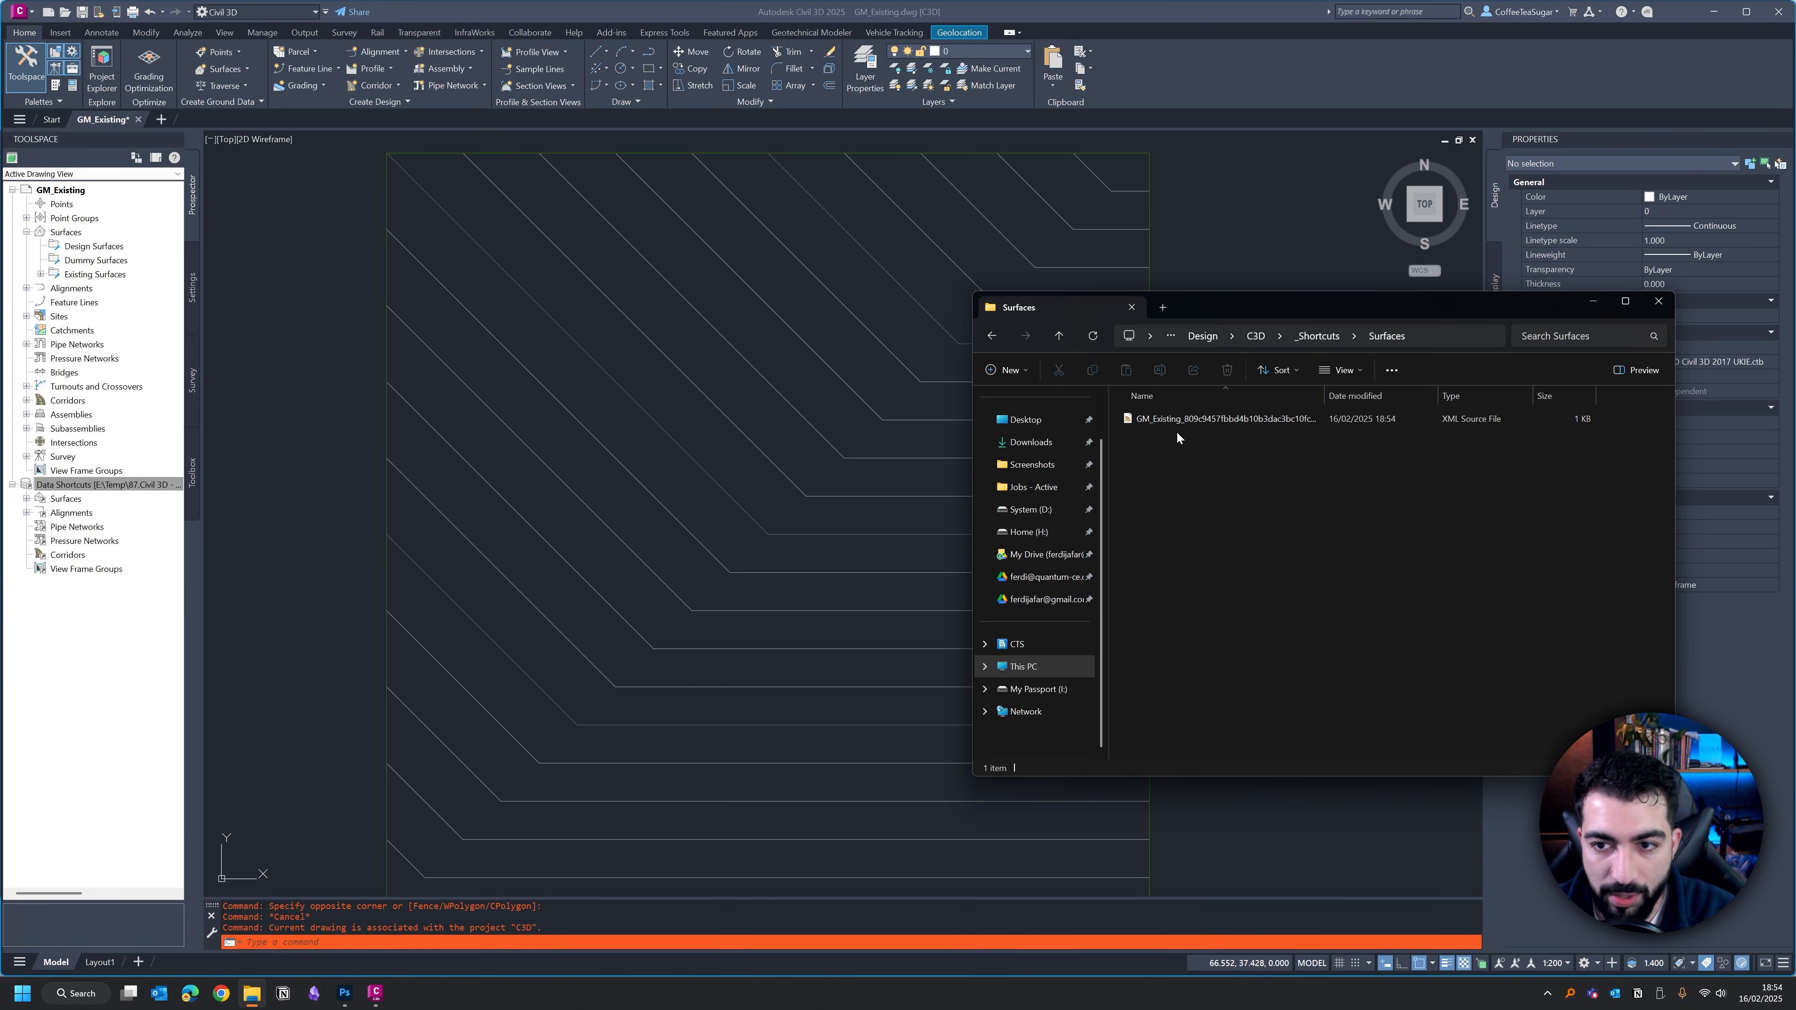
{"action": "mouse_move", "coordinate": [1324, 394]}
{"action": "left_mouse_down"}
{"action": "mouse_move", "coordinate": [1353, 404]}
{"action": "mouse_move", "coordinate": [1303, 401]}
{"action": "left_mouse_up"}
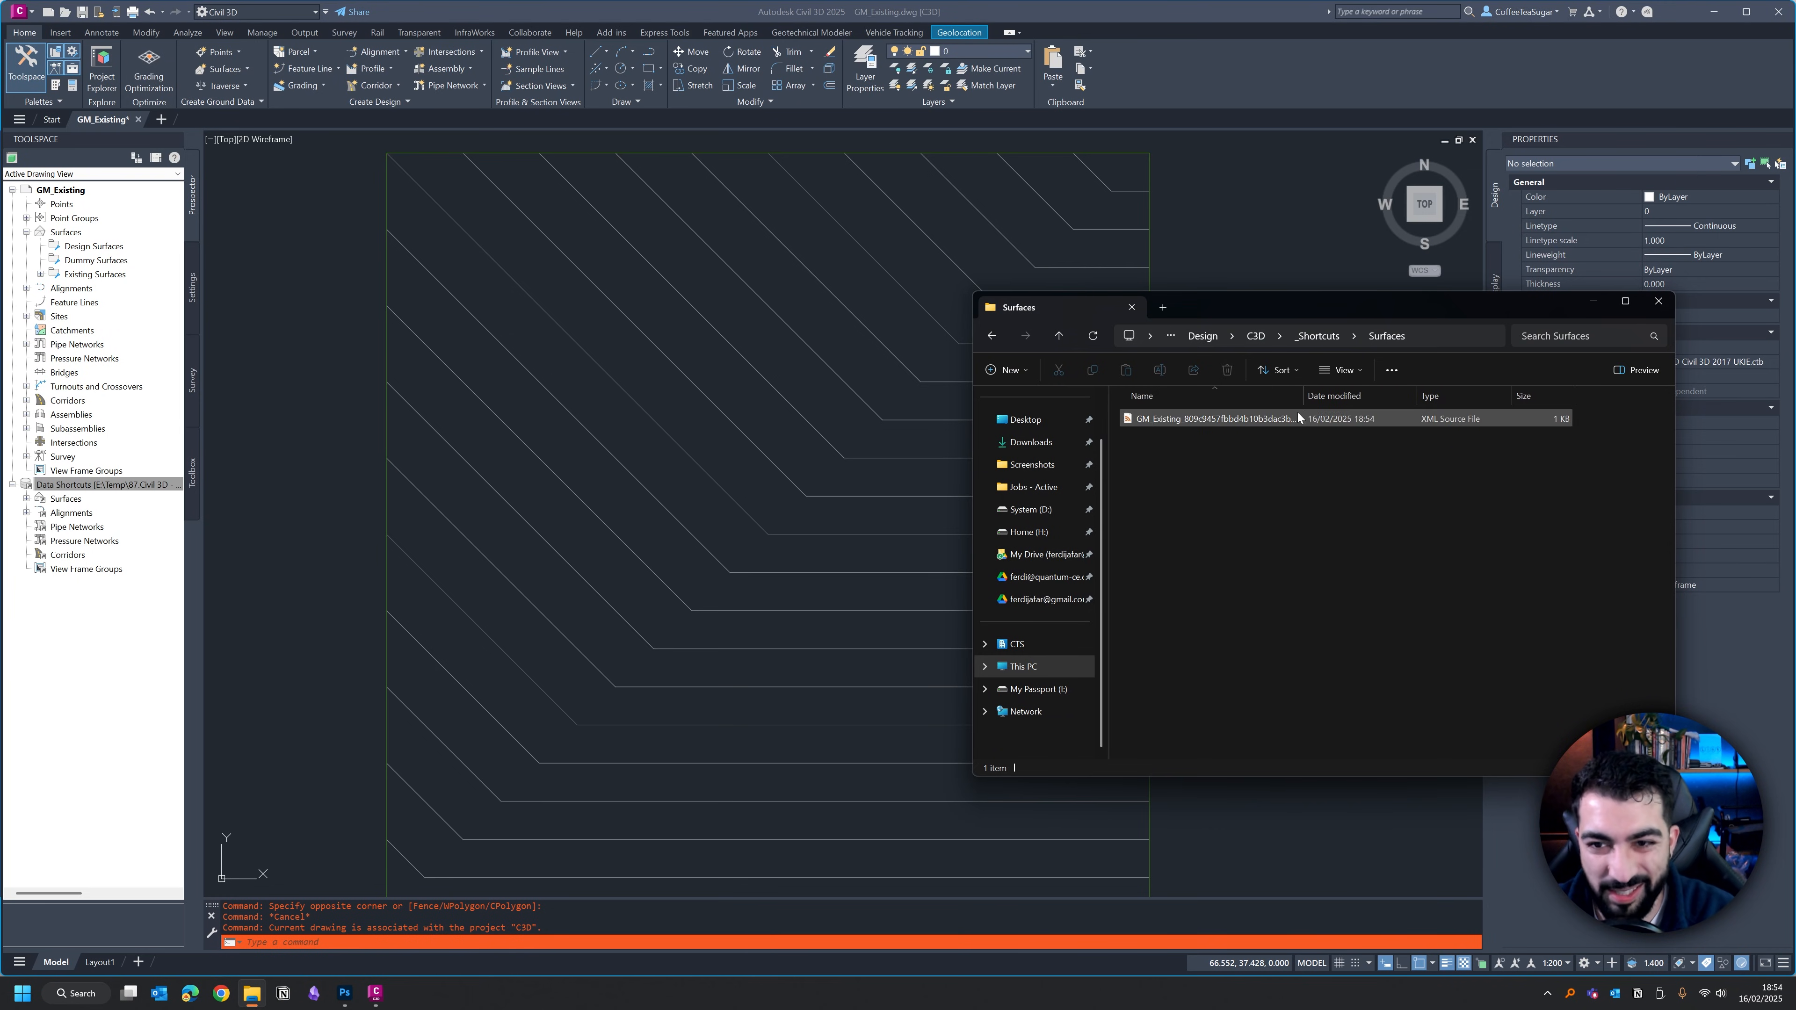
Open the GM_Existing shortcut XML file from the Surfaces folder and read its ProjectInfo line from the end back to the source drawing path.
{"action": "double_click", "coordinate": [1174, 418]}
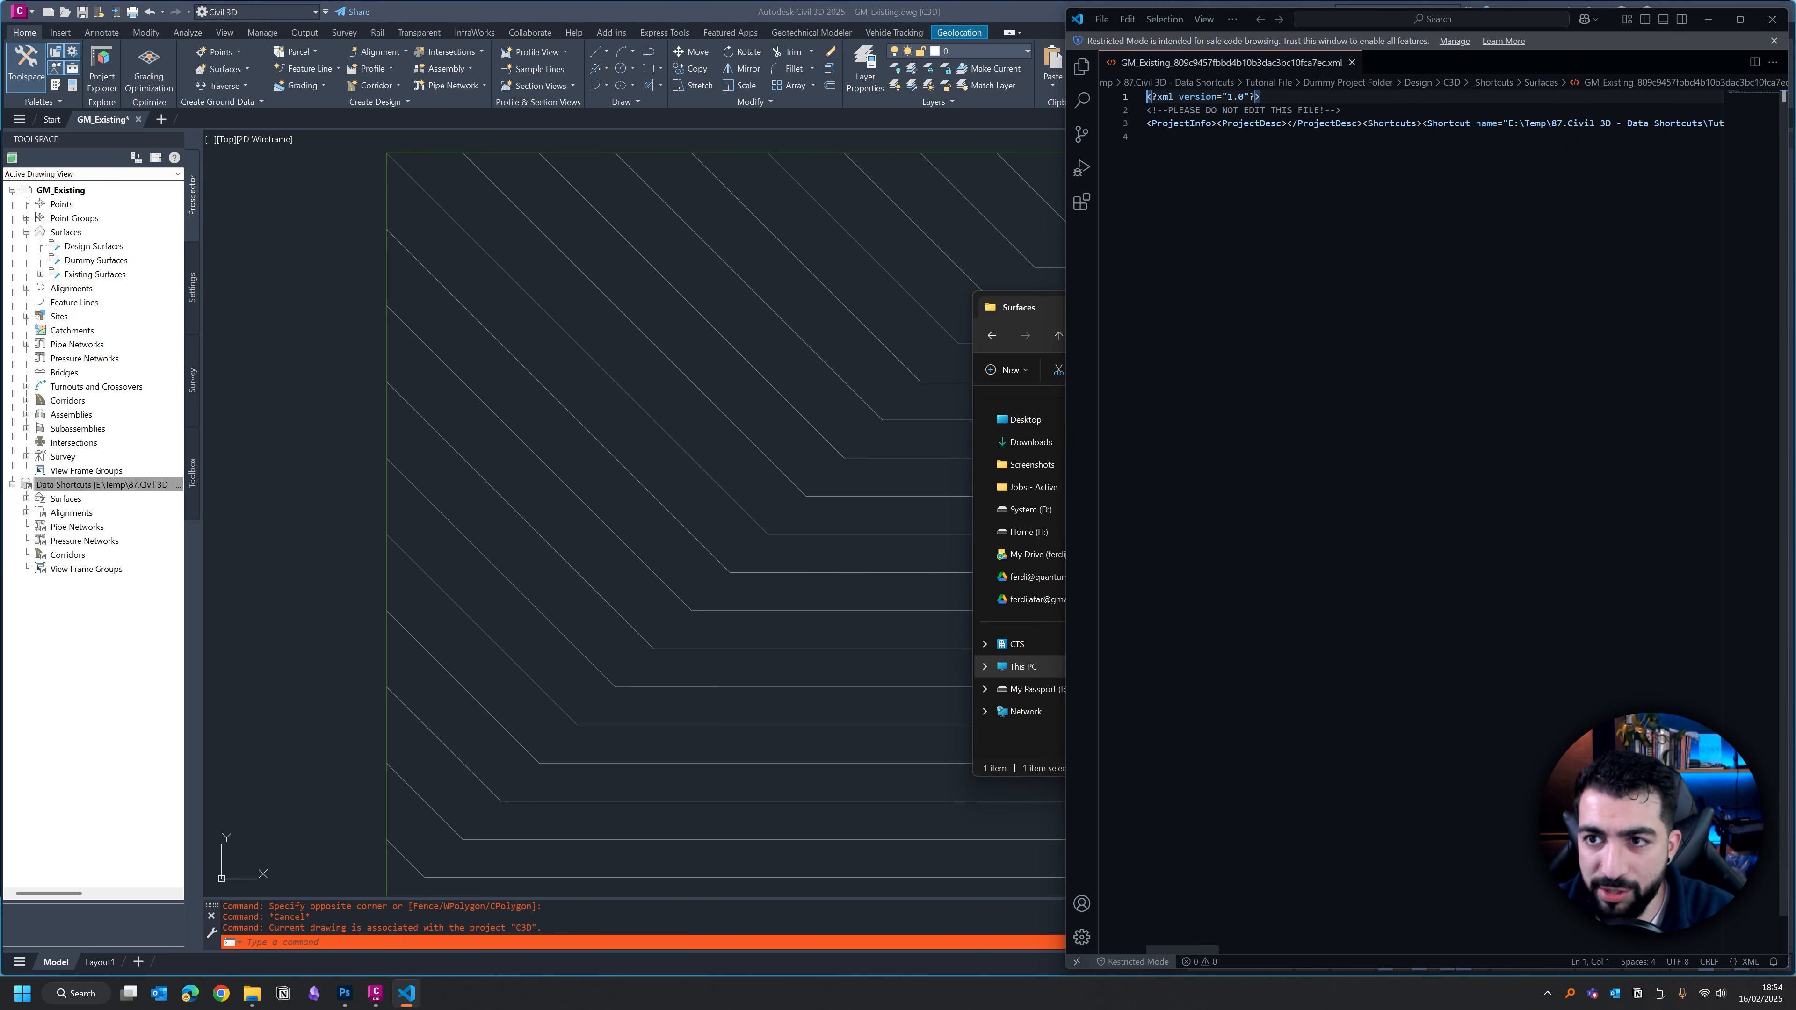
{"action": "left_click_drag", "start_coordinate": [1509, 124], "coordinate": [1768, 124]}
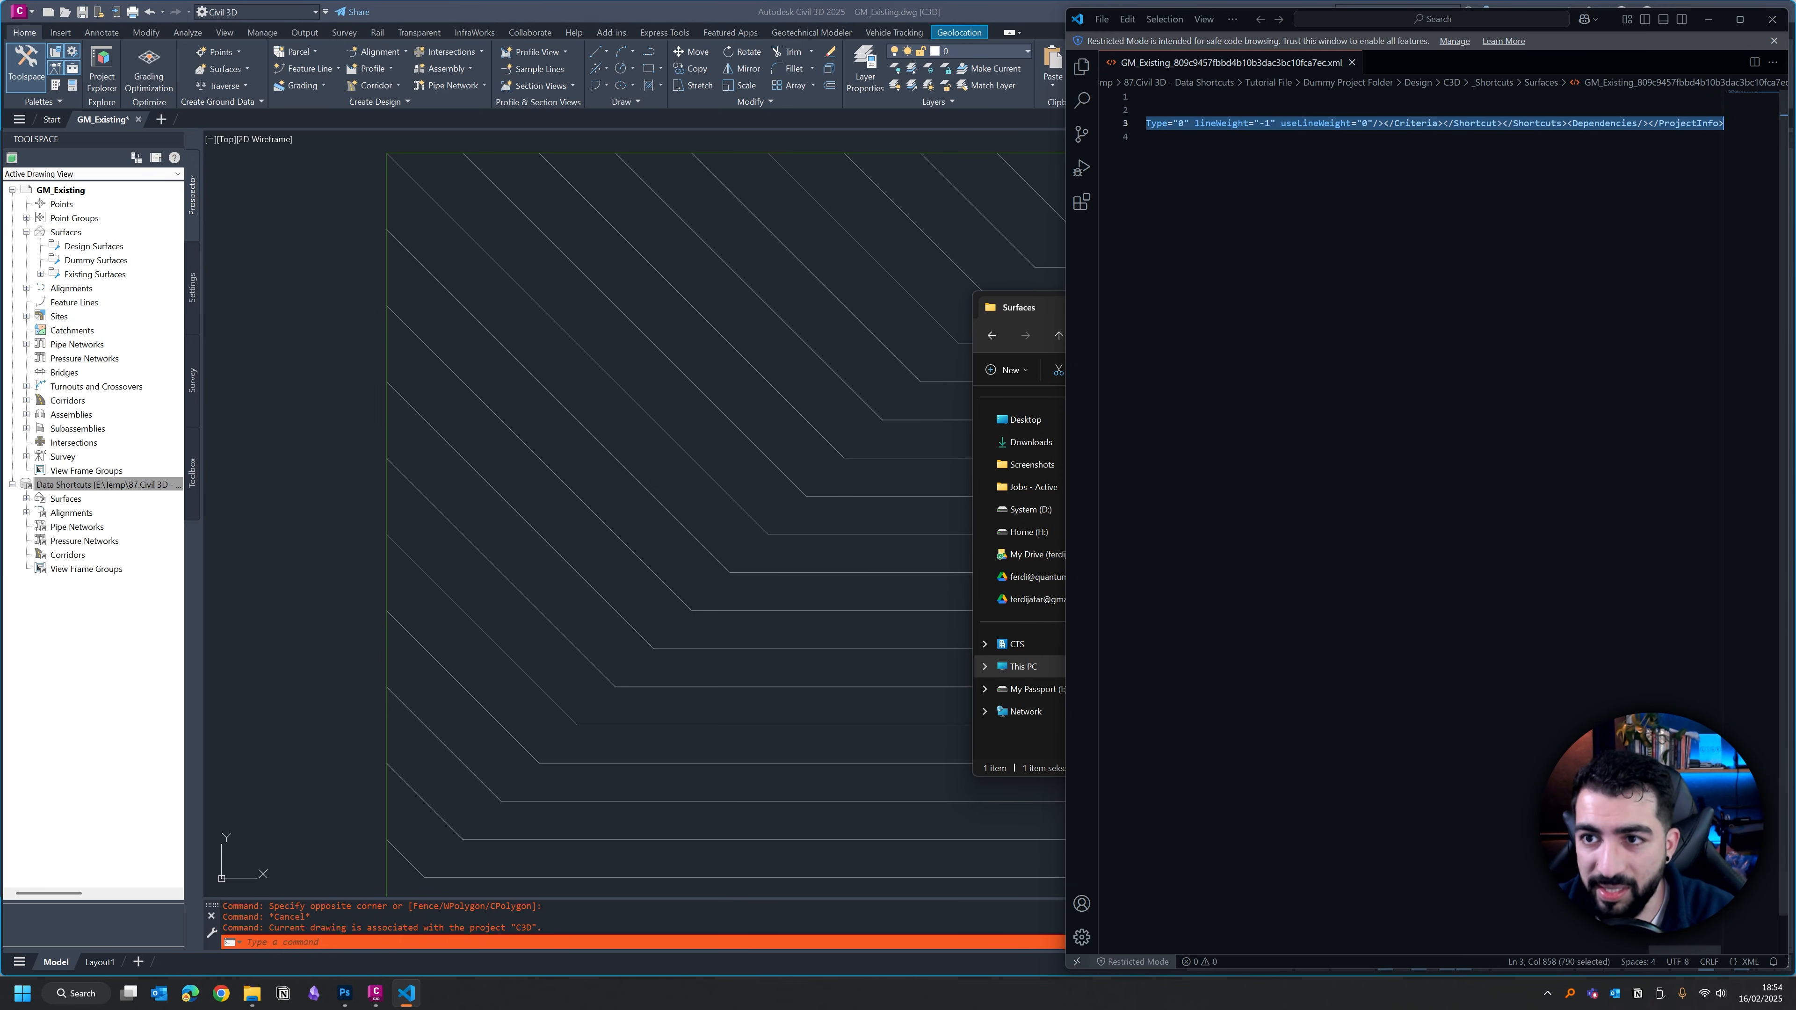
{"action": "left_click", "coordinate": [1238, 124]}
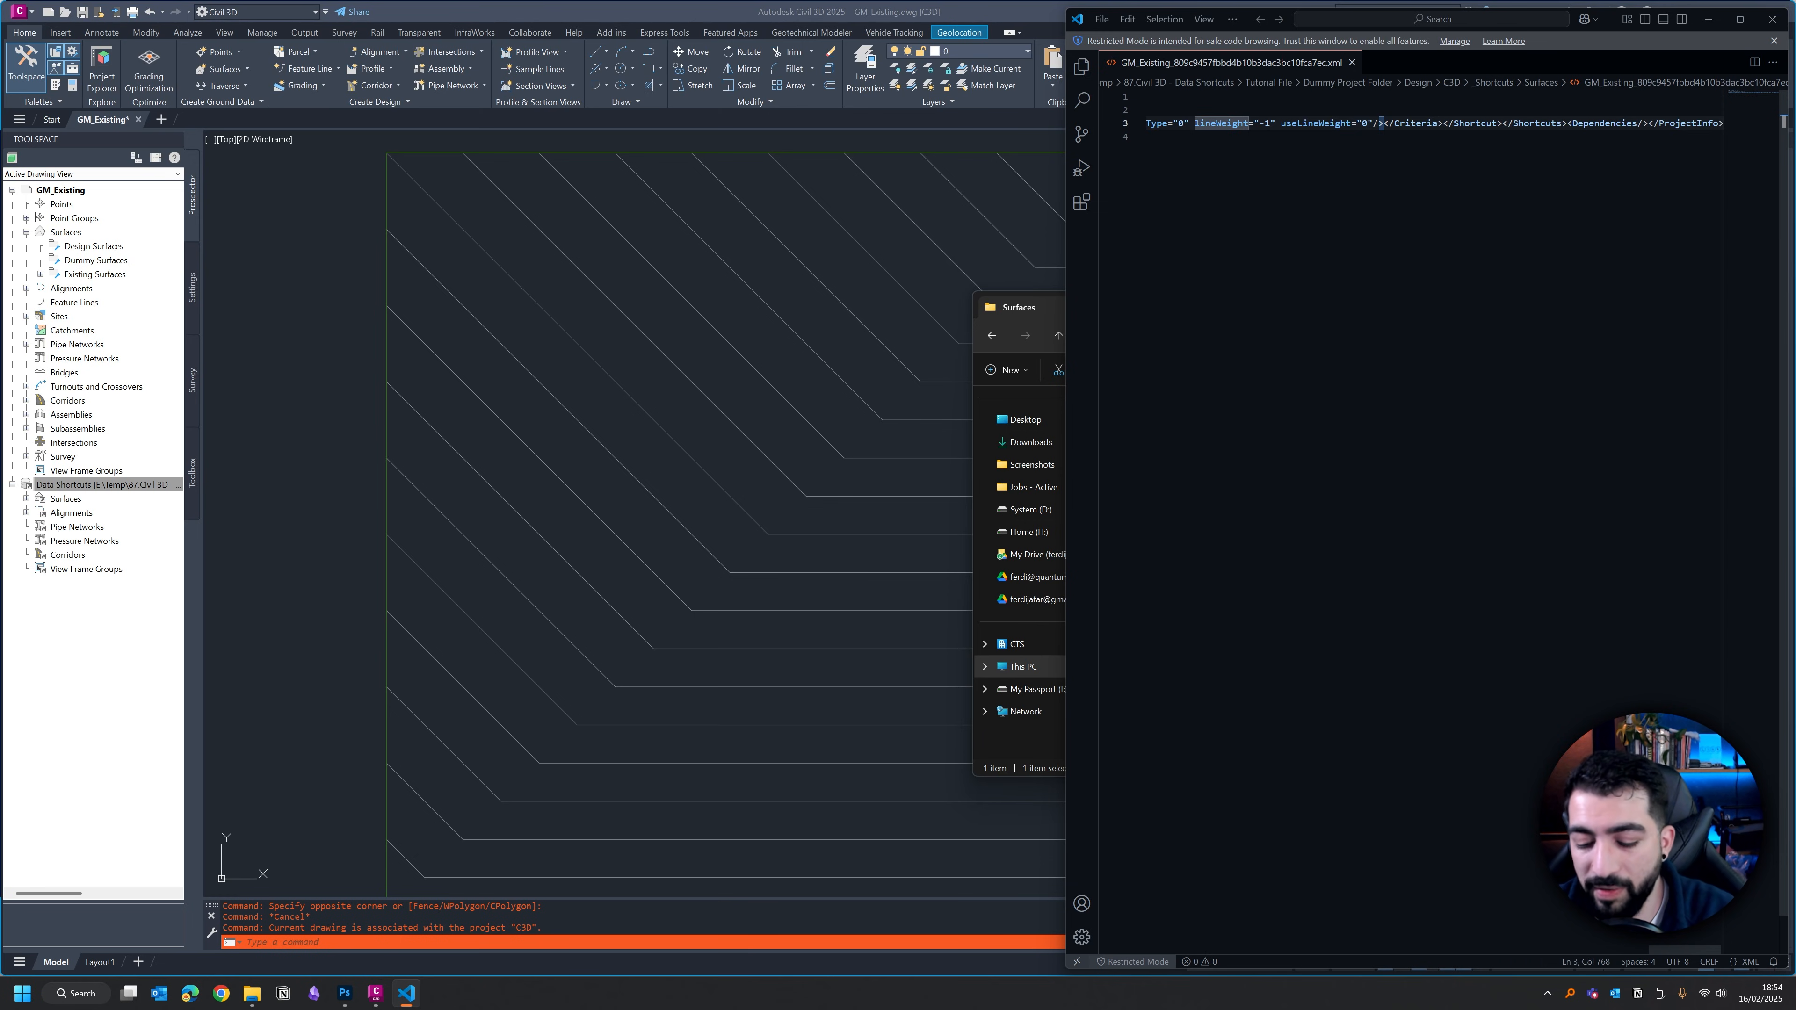
{"action": "key", "text": "Left"}
{"action": "key", "text": "Left"}
{"action": "key", "text": "Left"}
{"action": "key", "text": "Left"}
{"action": "key", "text": "Left"}
{"action": "key", "text": "Left"}
{"action": "key", "text": "Left"}
{"action": "key", "text": "Left"}
{"action": "key", "text": "Left"}
{"action": "key", "text": "Left"}
{"action": "key", "text": "Left"}
{"action": "key", "text": "Left"}
{"action": "key", "text": "Left"}
{"action": "key", "text": "Left"}
{"action": "key", "text": "Left"}
{"action": "key", "text": "Left"}
{"action": "key", "text": "Left"}
{"action": "key", "text": "Left"}
{"action": "key", "text": "Left"}
{"action": "key", "text": "Left"}
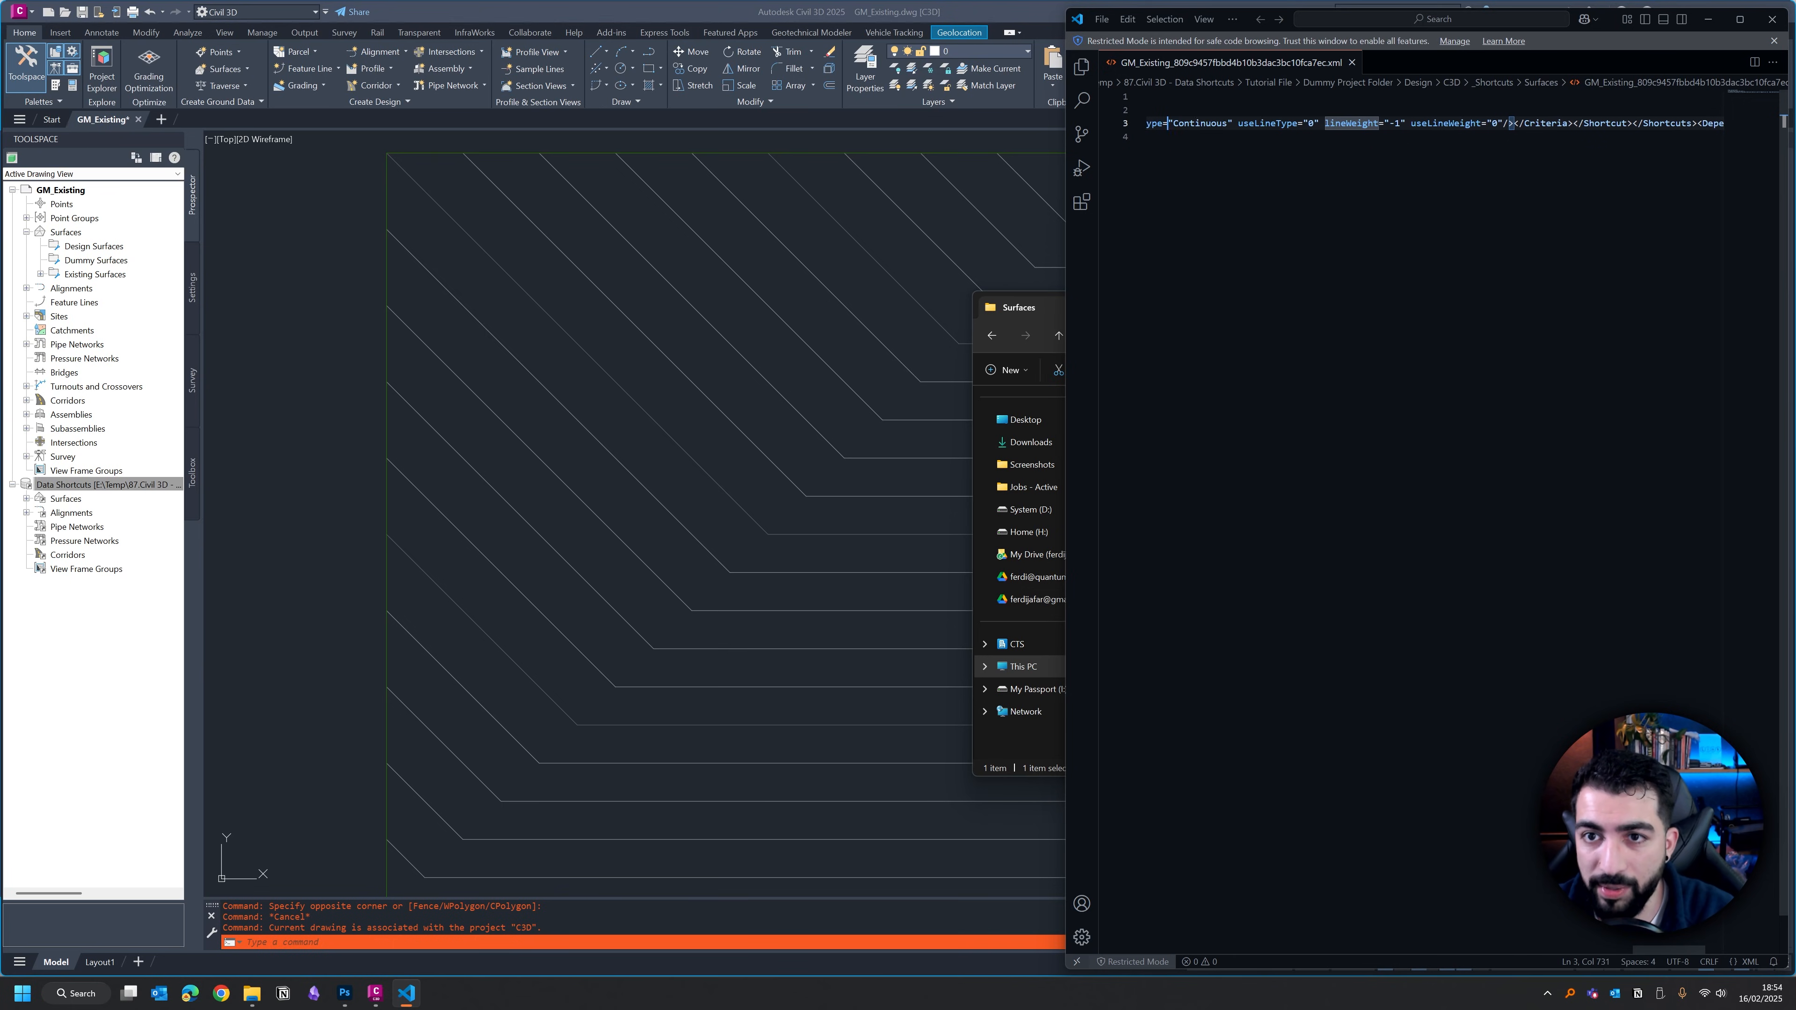
{"action": "key", "text": "Left"}
{"action": "key", "text": "Left"}
{"action": "key", "text": "Left"}
{"action": "key", "text": "Left"}
{"action": "key", "text": "Left"}
{"action": "key", "text": "Left"}
{"action": "key", "text": "Left"}
{"action": "key", "text": "Left"}
{"action": "key", "text": "Left"}
{"action": "key", "text": "Left"}
{"action": "key", "text": "Left"}
{"action": "key", "text": "Left"}
{"action": "key", "text": "Left"}
{"action": "key", "text": "Left"}
{"action": "key", "text": "Left"}
{"action": "key", "text": "Left"}
{"action": "key", "text": "Left"}
{"action": "key", "text": "Left"}
{"action": "key", "text": "Left"}
{"action": "key", "text": "Left"}
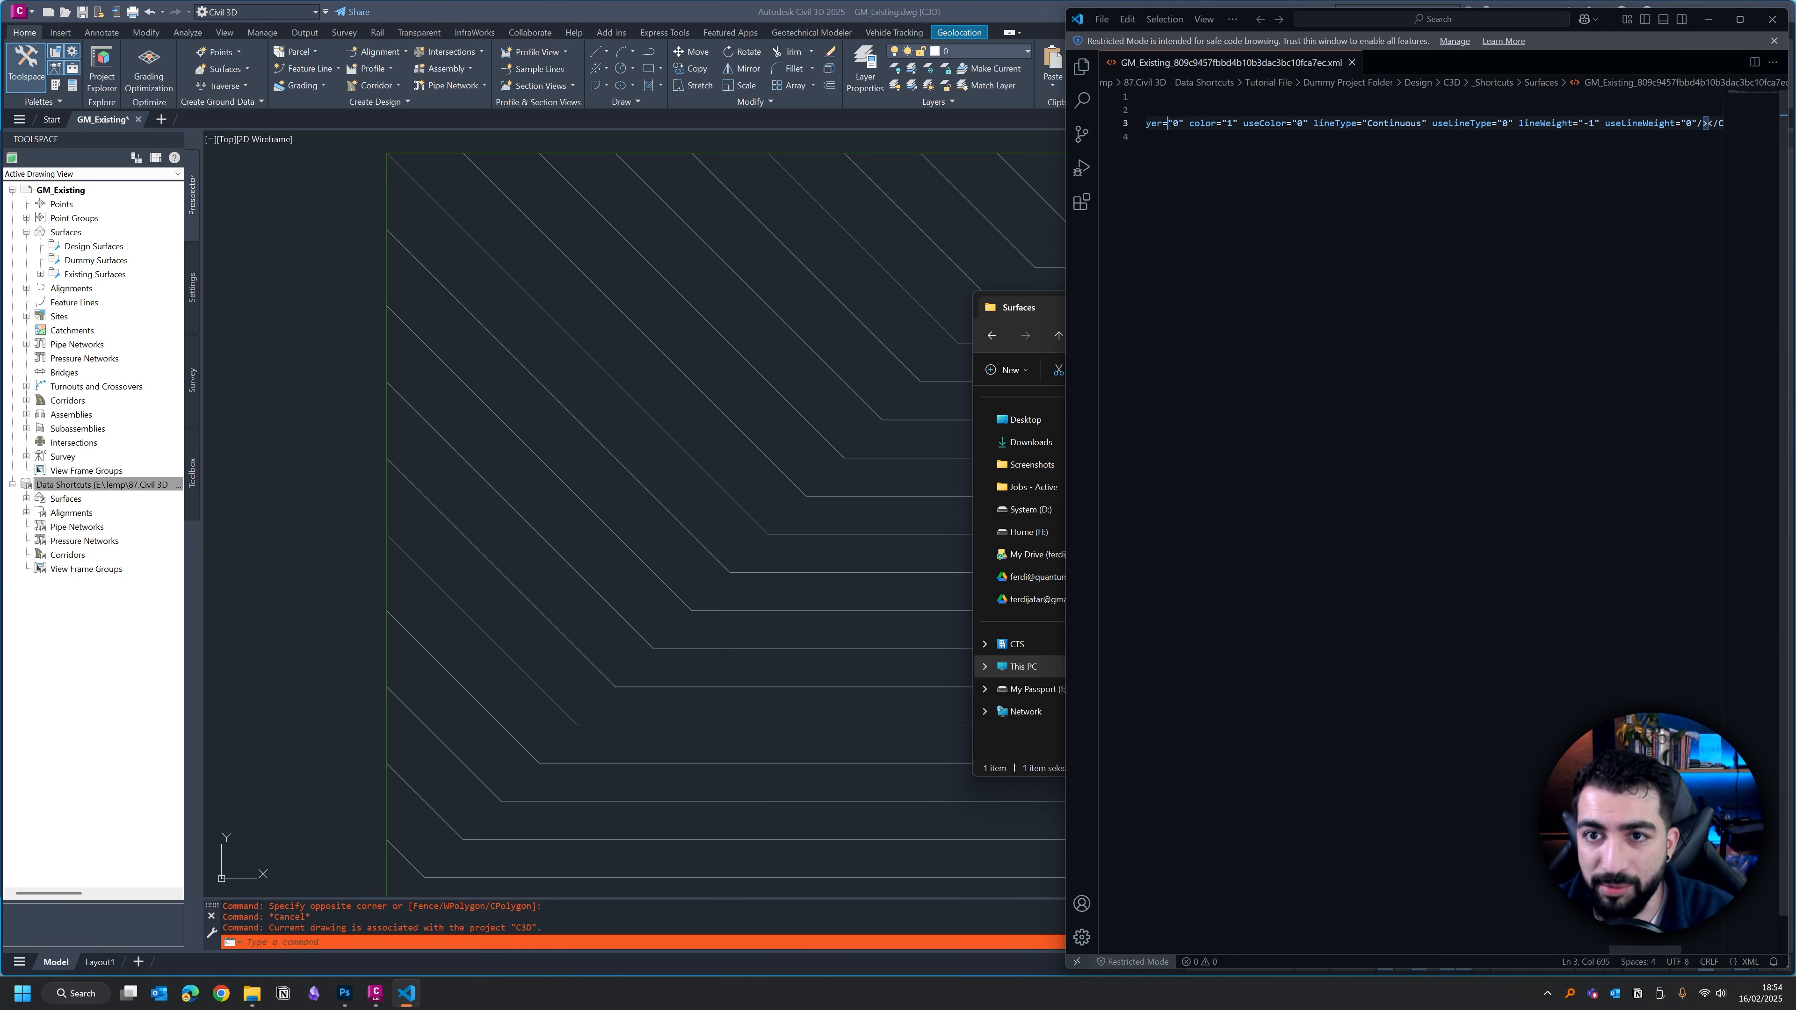
{"action": "key", "text": "Left"}
{"action": "key", "text": "Left"}
{"action": "key", "text": "Left"}
{"action": "key", "text": "Left"}
{"action": "key", "text": "Left"}
{"action": "key", "text": "Left"}
{"action": "key", "text": "Left"}
{"action": "key", "text": "Left"}
{"action": "key", "text": "Left"}
{"action": "key", "text": "Left"}
{"action": "key", "text": "Left"}
{"action": "key", "text": "Left"}
{"action": "key", "text": "Left"}
{"action": "key", "text": "Left"}
{"action": "key", "text": "Left"}
{"action": "key", "text": "Left"}
{"action": "key", "text": "Left"}
{"action": "key", "text": "Left"}
{"action": "key", "text": "Left"}
{"action": "key", "text": "Left"}
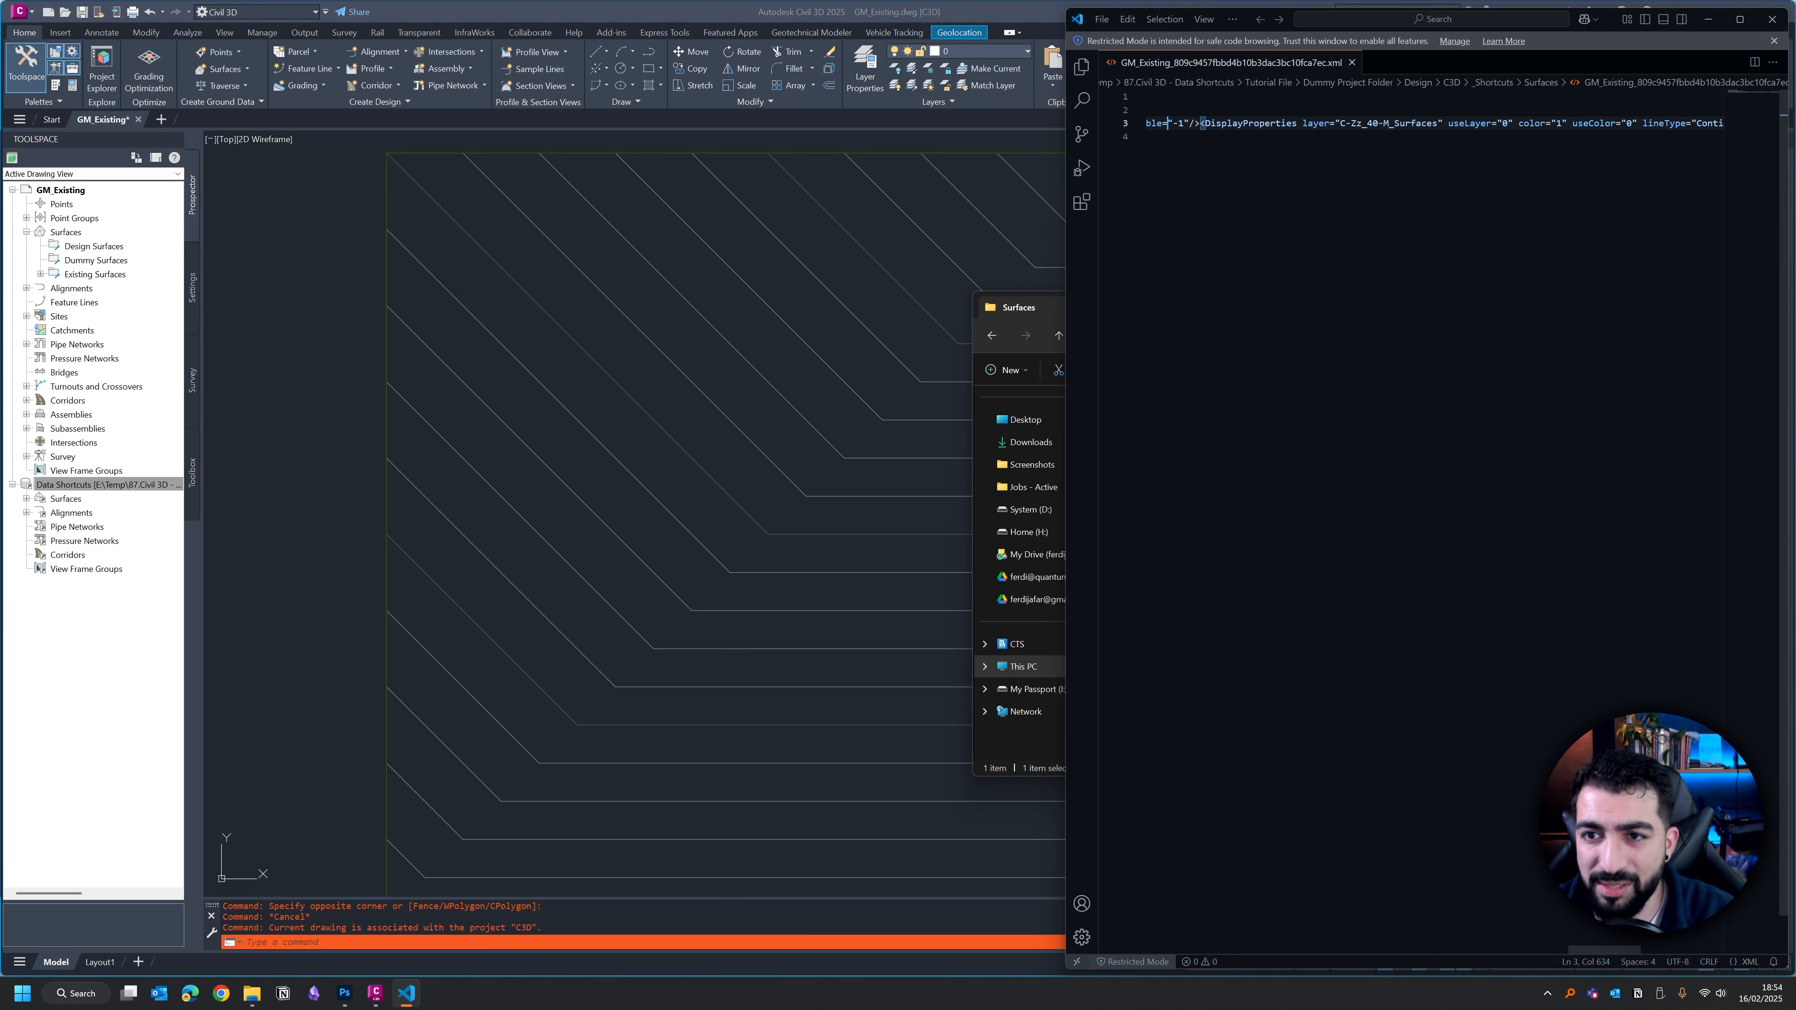
{"action": "key", "text": "Left"}
{"action": "key", "text": "Left"}
{"action": "key", "text": "Left"}
{"action": "key", "text": "Left"}
{"action": "key", "text": "Left"}
{"action": "key", "text": "Left"}
{"action": "key", "text": "Left"}
{"action": "key", "text": "Left"}
{"action": "key", "text": "Left"}
{"action": "key", "text": "Left"}
{"action": "key", "text": "Left"}
{"action": "key", "text": "Left"}
{"action": "key", "text": "Left"}
{"action": "key", "text": "Left"}
{"action": "key", "text": "Left"}
{"action": "key", "text": "Left"}
{"action": "key", "text": "Left"}
{"action": "key", "text": "Left"}
{"action": "key", "text": "Left"}
{"action": "key", "text": "Left"}
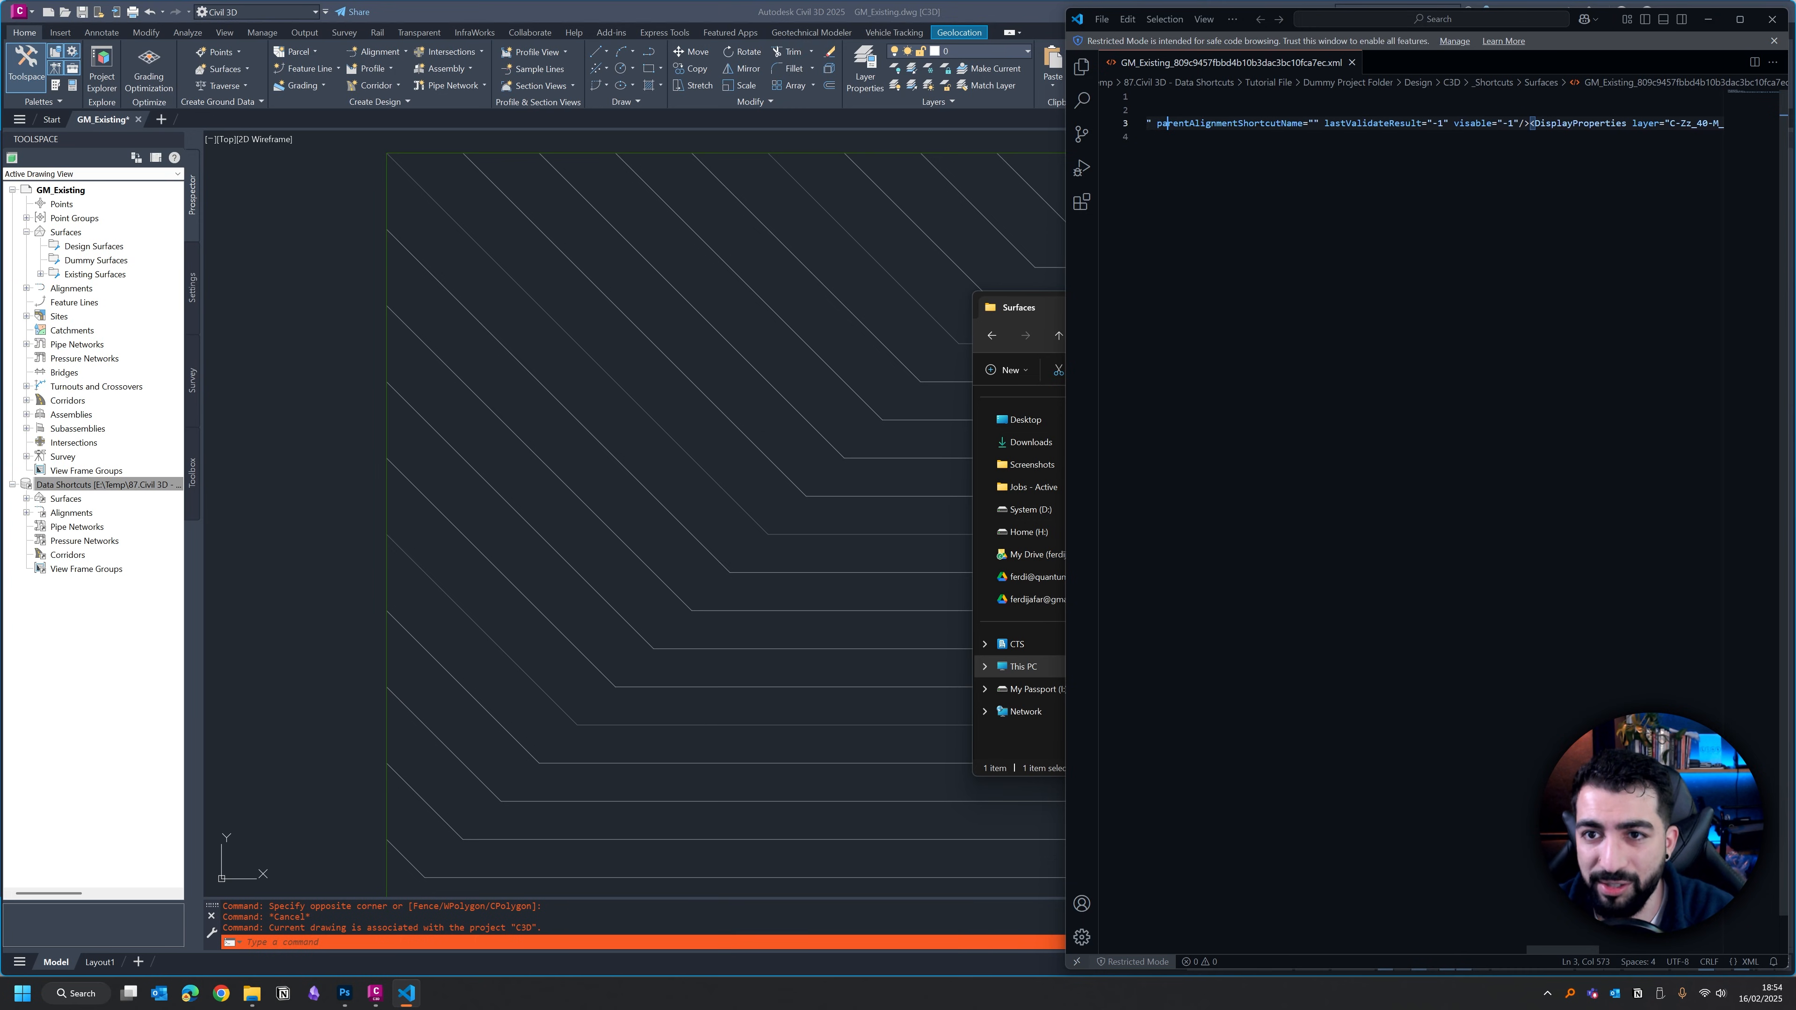
{"action": "key", "text": "Left"}
{"action": "key", "text": "Left"}
{"action": "key", "text": "Left"}
{"action": "key", "text": "Left"}
{"action": "key", "text": "Left"}
{"action": "key", "text": "Left"}
{"action": "key", "text": "Left"}
{"action": "key", "text": "Left"}
{"action": "key", "text": "Left"}
{"action": "key", "text": "Left"}
{"action": "key", "text": "Left"}
{"action": "key", "text": "Left"}
{"action": "key", "text": "Left"}
{"action": "key", "text": "Left"}
{"action": "key", "text": "Left"}
{"action": "key", "text": "Left"}
{"action": "key", "text": "Left"}
{"action": "key", "text": "Left"}
{"action": "key", "text": "Left"}
{"action": "key", "text": "Left"}
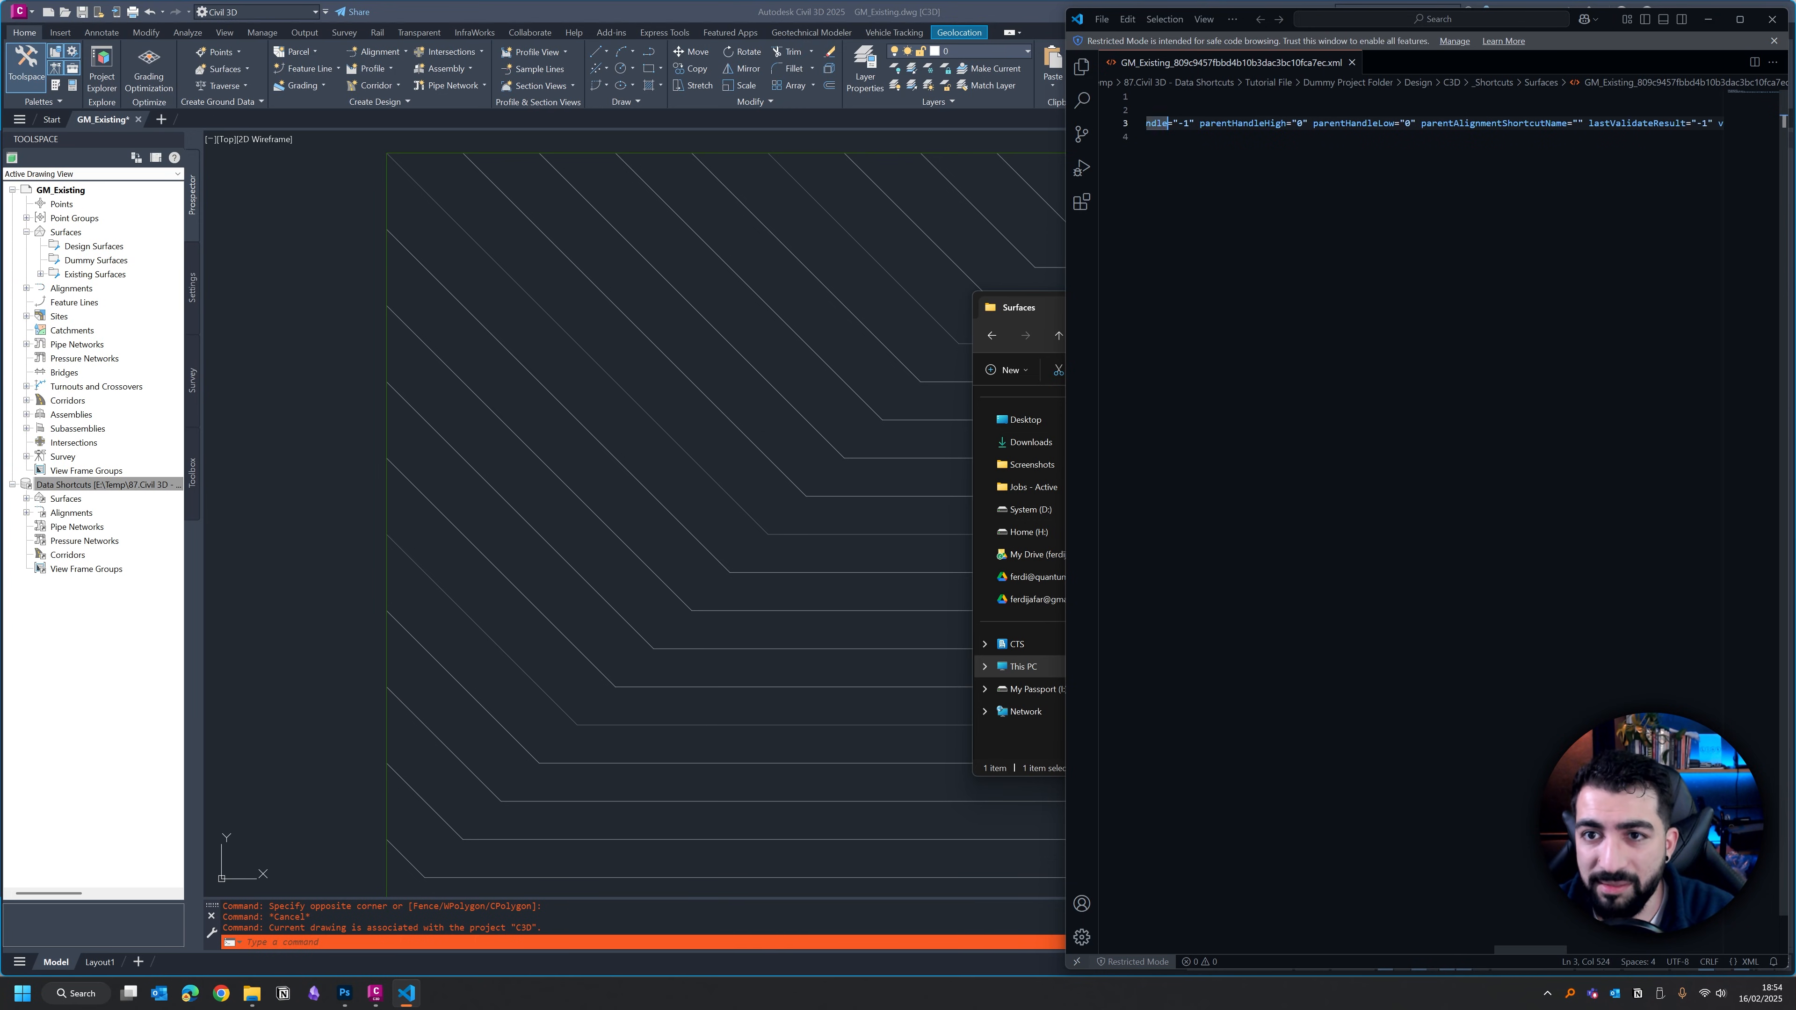
{"action": "key", "text": "ctrl+Left"}
{"action": "key", "text": "ctrl+Left"}
{"action": "key", "text": "ctrl+Left"}
{"action": "key", "text": "ctrl+Left"}
{"action": "key", "text": "ctrl+Left"}
{"action": "key", "text": "ctrl+Left"}
{"action": "key", "text": "ctrl+Left"}
{"action": "key", "text": "ctrl+Left"}
{"action": "key", "text": "ctrl+Left"}
{"action": "key", "text": "ctrl+Left"}
{"action": "key", "text": "ctrl+Left"}
{"action": "key", "text": "ctrl+Left"}
{"action": "key", "text": "ctrl+Left"}
{"action": "key", "text": "ctrl+Left"}
{"action": "key", "text": "ctrl+Left"}
{"action": "key", "text": "ctrl+Left"}
{"action": "key", "text": "ctrl+Left"}
{"action": "key", "text": "ctrl+Left"}
{"action": "key", "text": "ctrl+Left"}
{"action": "key", "text": "ctrl+Left"}
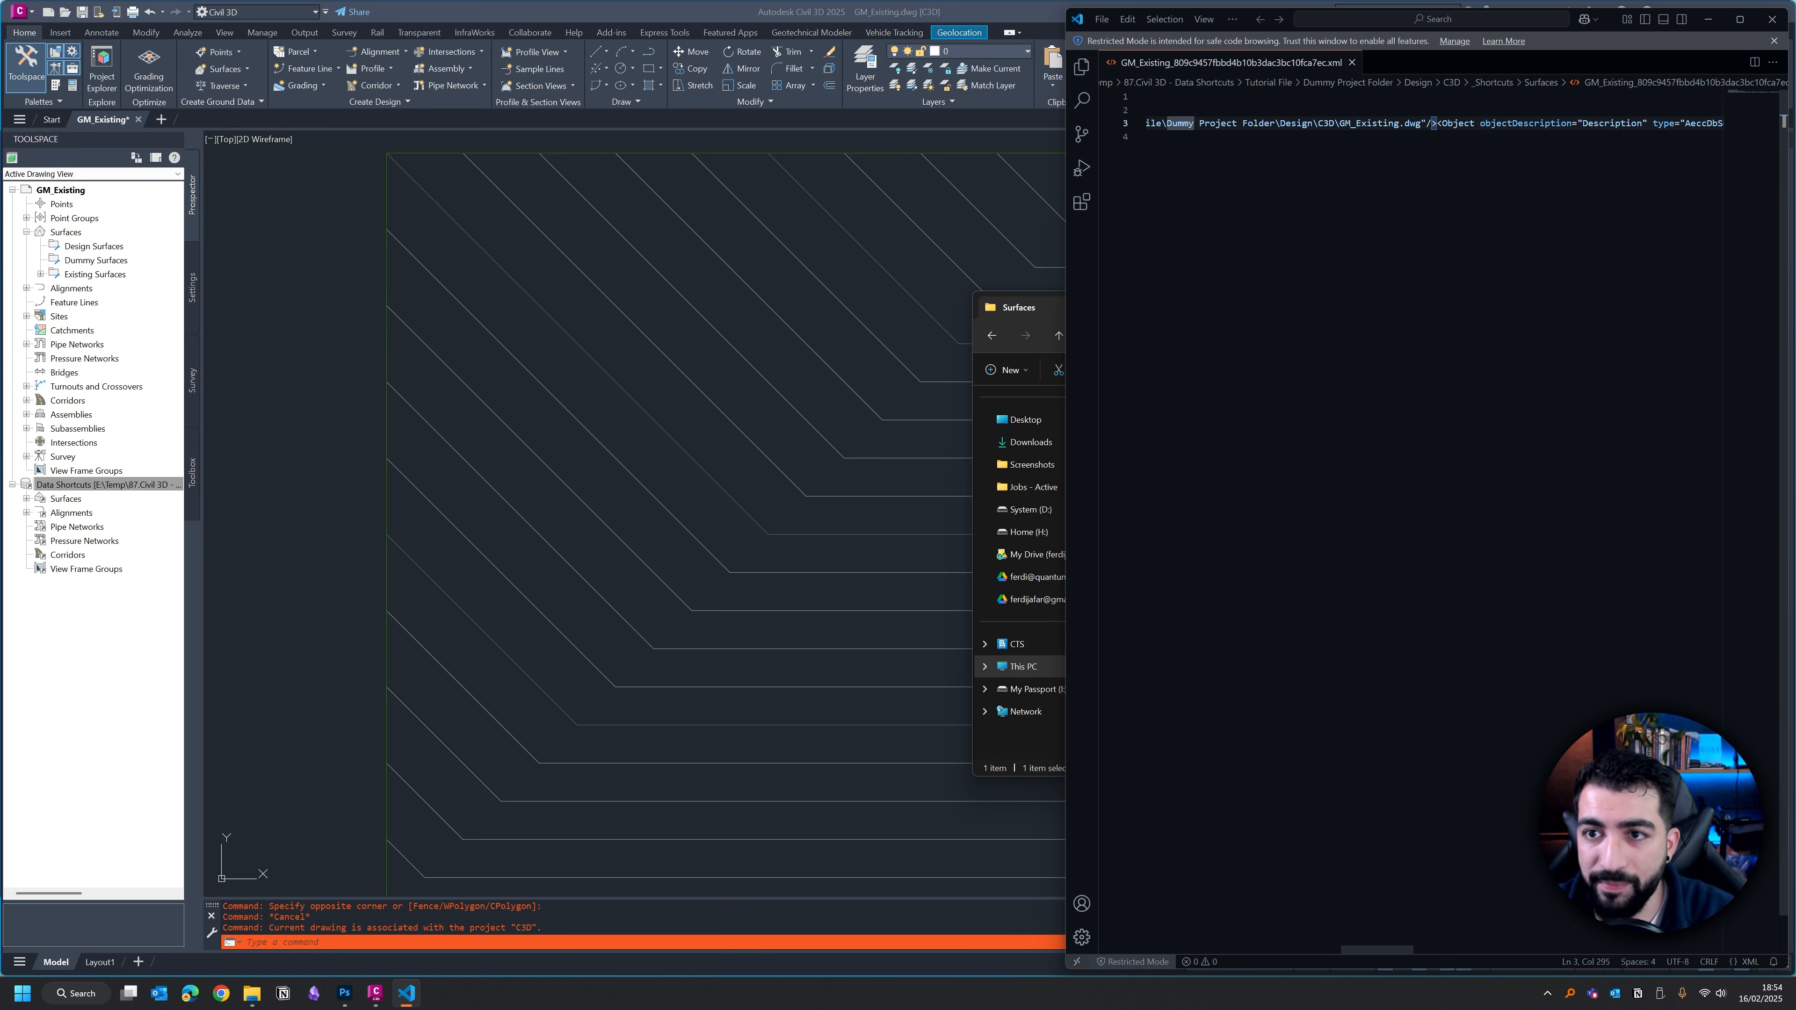
Highlight the source file name GM_Existing.dwg in the XML path, and close the XML file without editing it.
{"action": "key", "text": "ctrl+Right"}
{"action": "key", "text": "ctrl+Right"}
{"action": "key", "text": "ctrl+Right"}
{"action": "key", "text": "ctrl+Right"}
{"action": "key", "text": "ctrl+Right"}
{"action": "key", "text": "ctrl+Right"}
{"action": "key", "text": "ctrl+Left"}
{"action": "key", "text": "ctrl+shift+Right"}
{"action": "key", "text": "ctrl+shift+Right"}
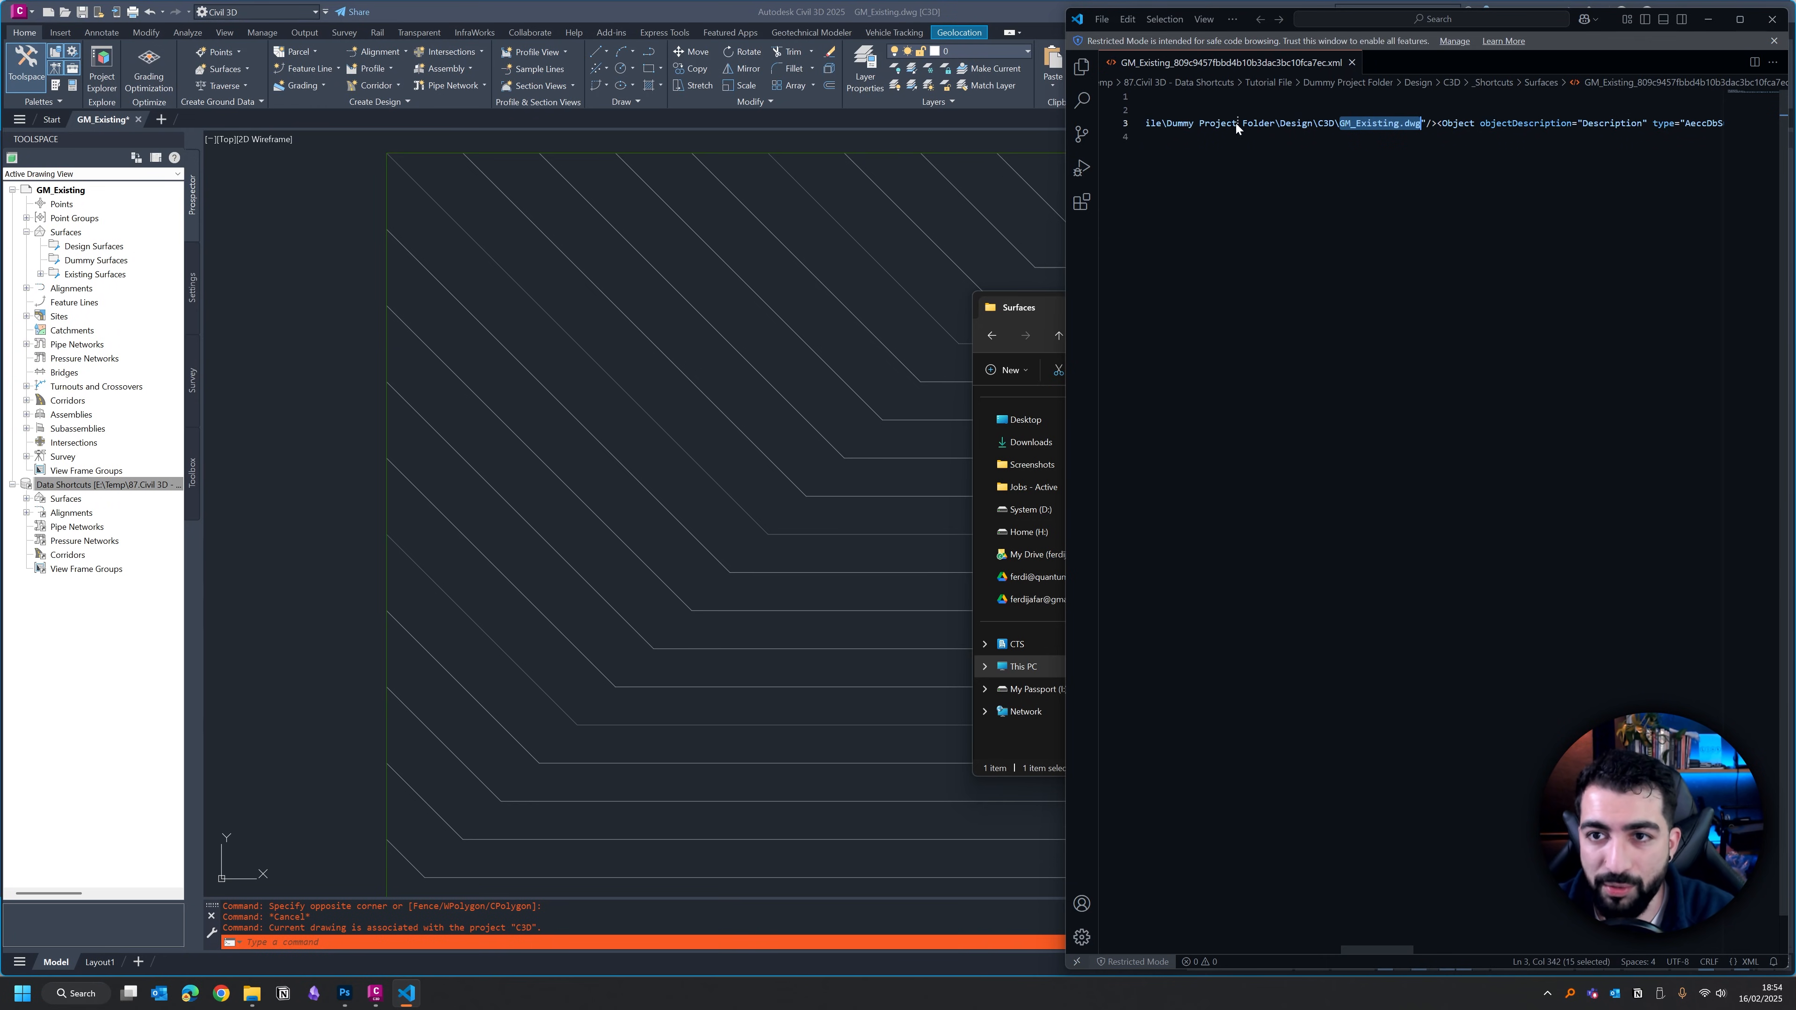
{"action": "left_click", "coordinate": [1770, 19]}
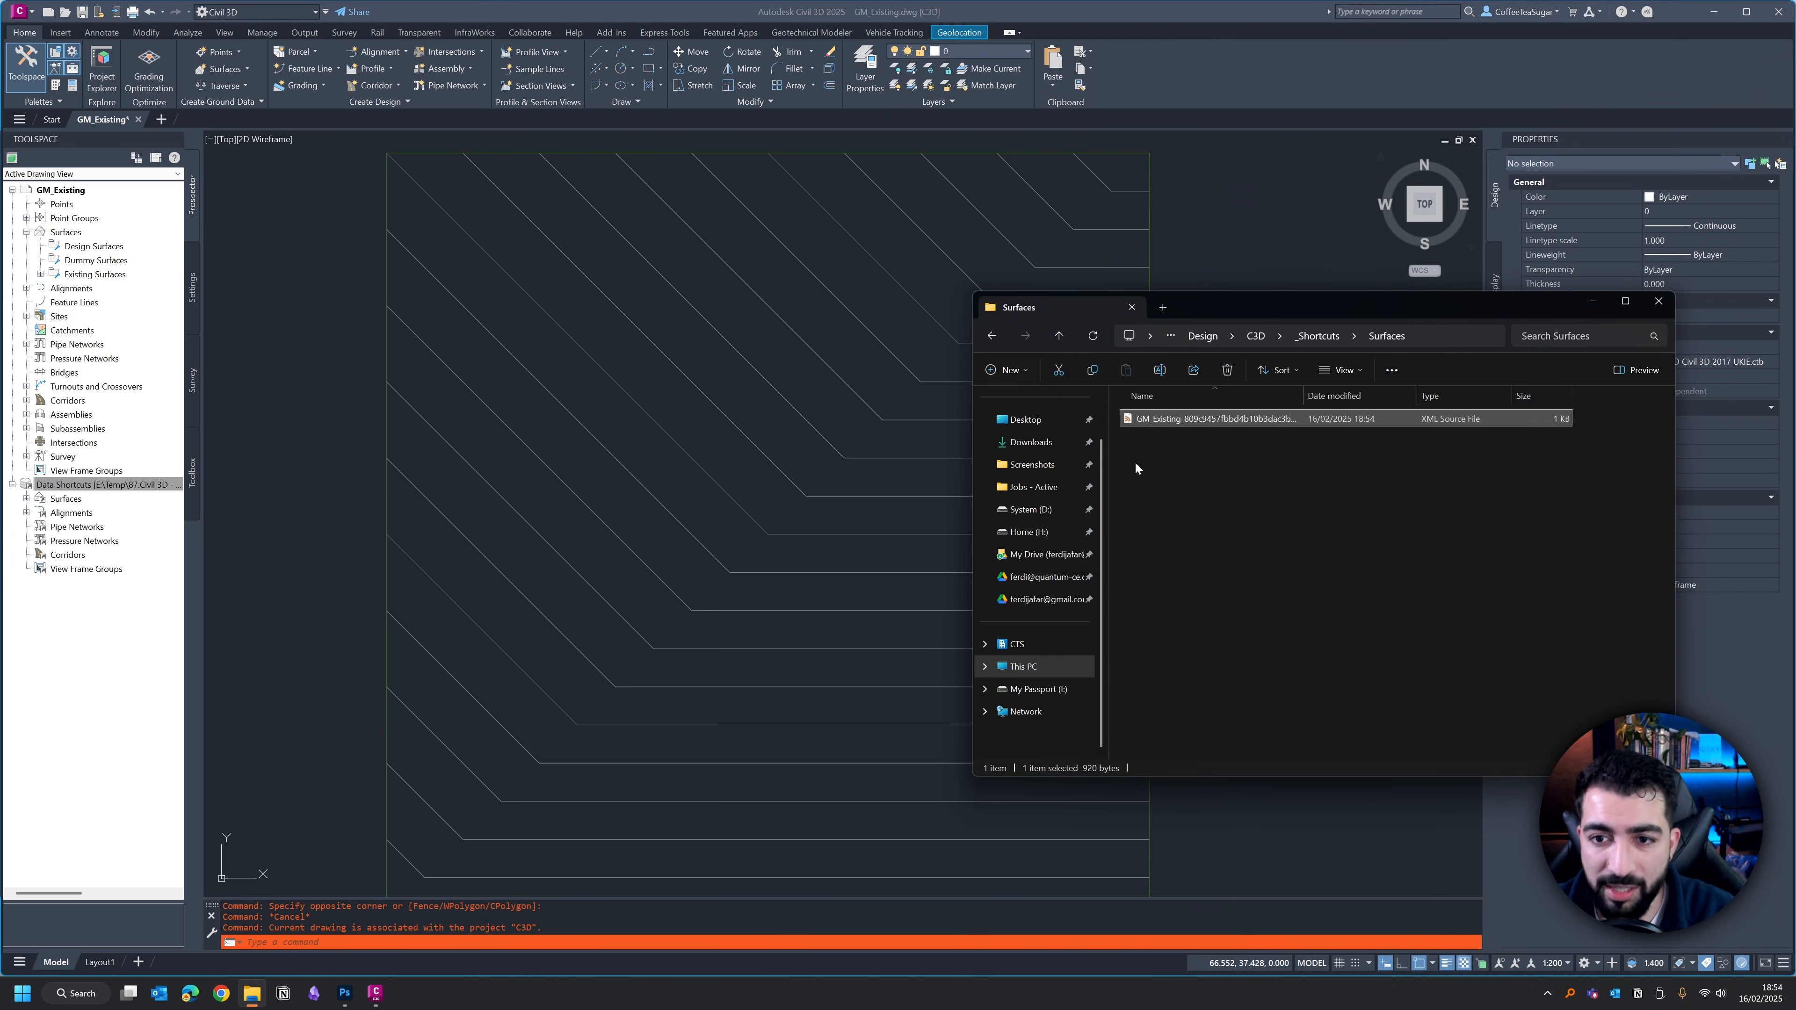
Return to Civil 3D, expand the data shortcut surfaces down to GM_Existing inside Existing Surfaces, and save the drawing.
{"action": "left_click", "coordinate": [1215, 232]}
{"action": "left_click", "coordinate": [33, 482]}
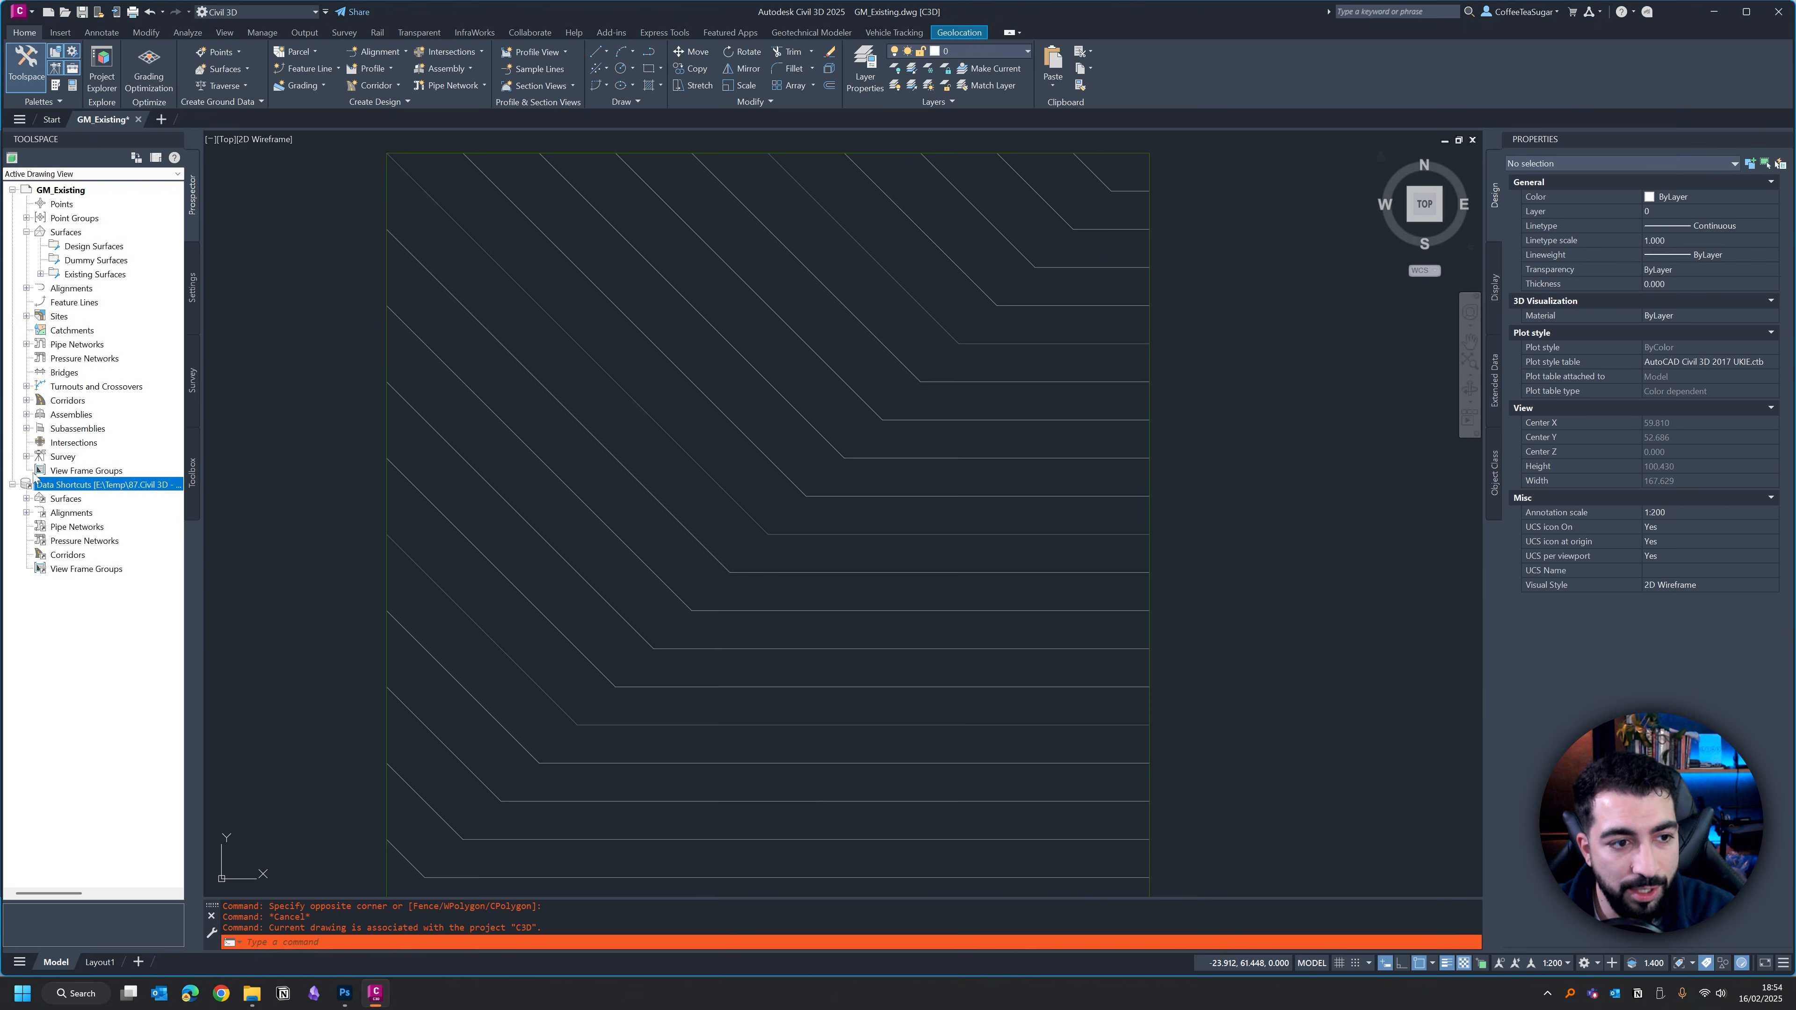
{"action": "left_click", "coordinate": [26, 499]}
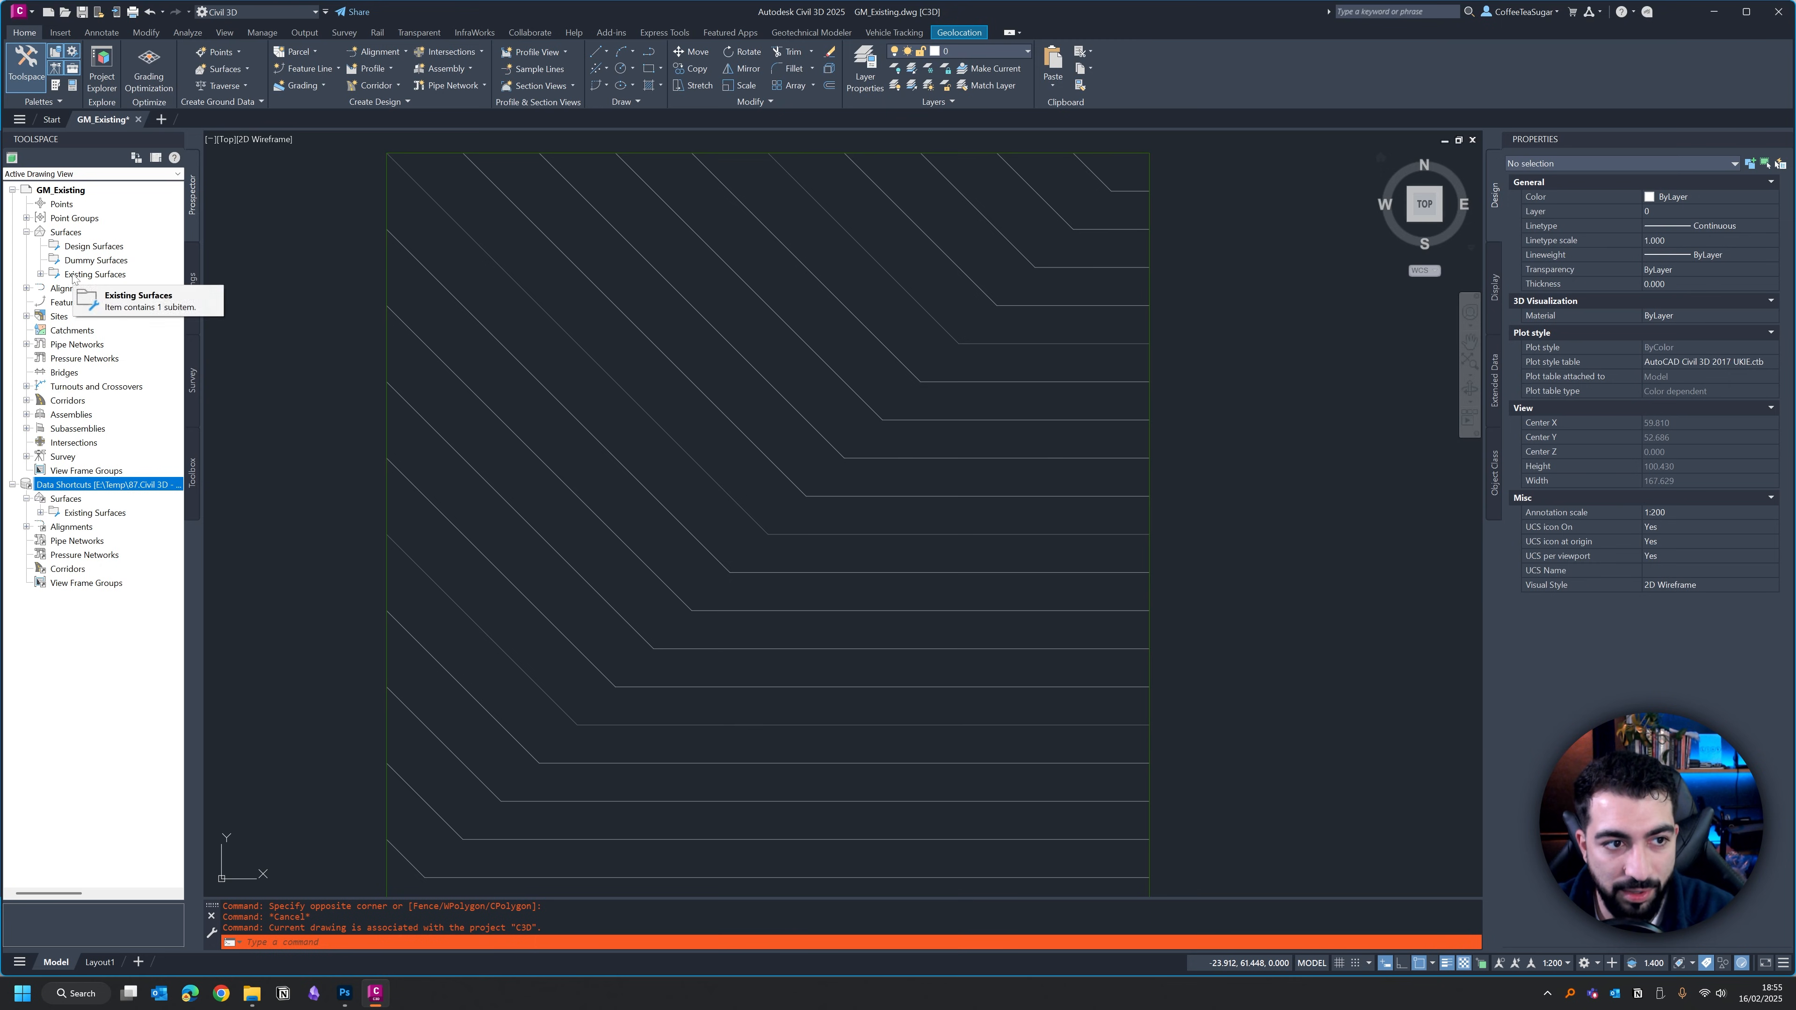
{"action": "left_click", "coordinate": [91, 275]}
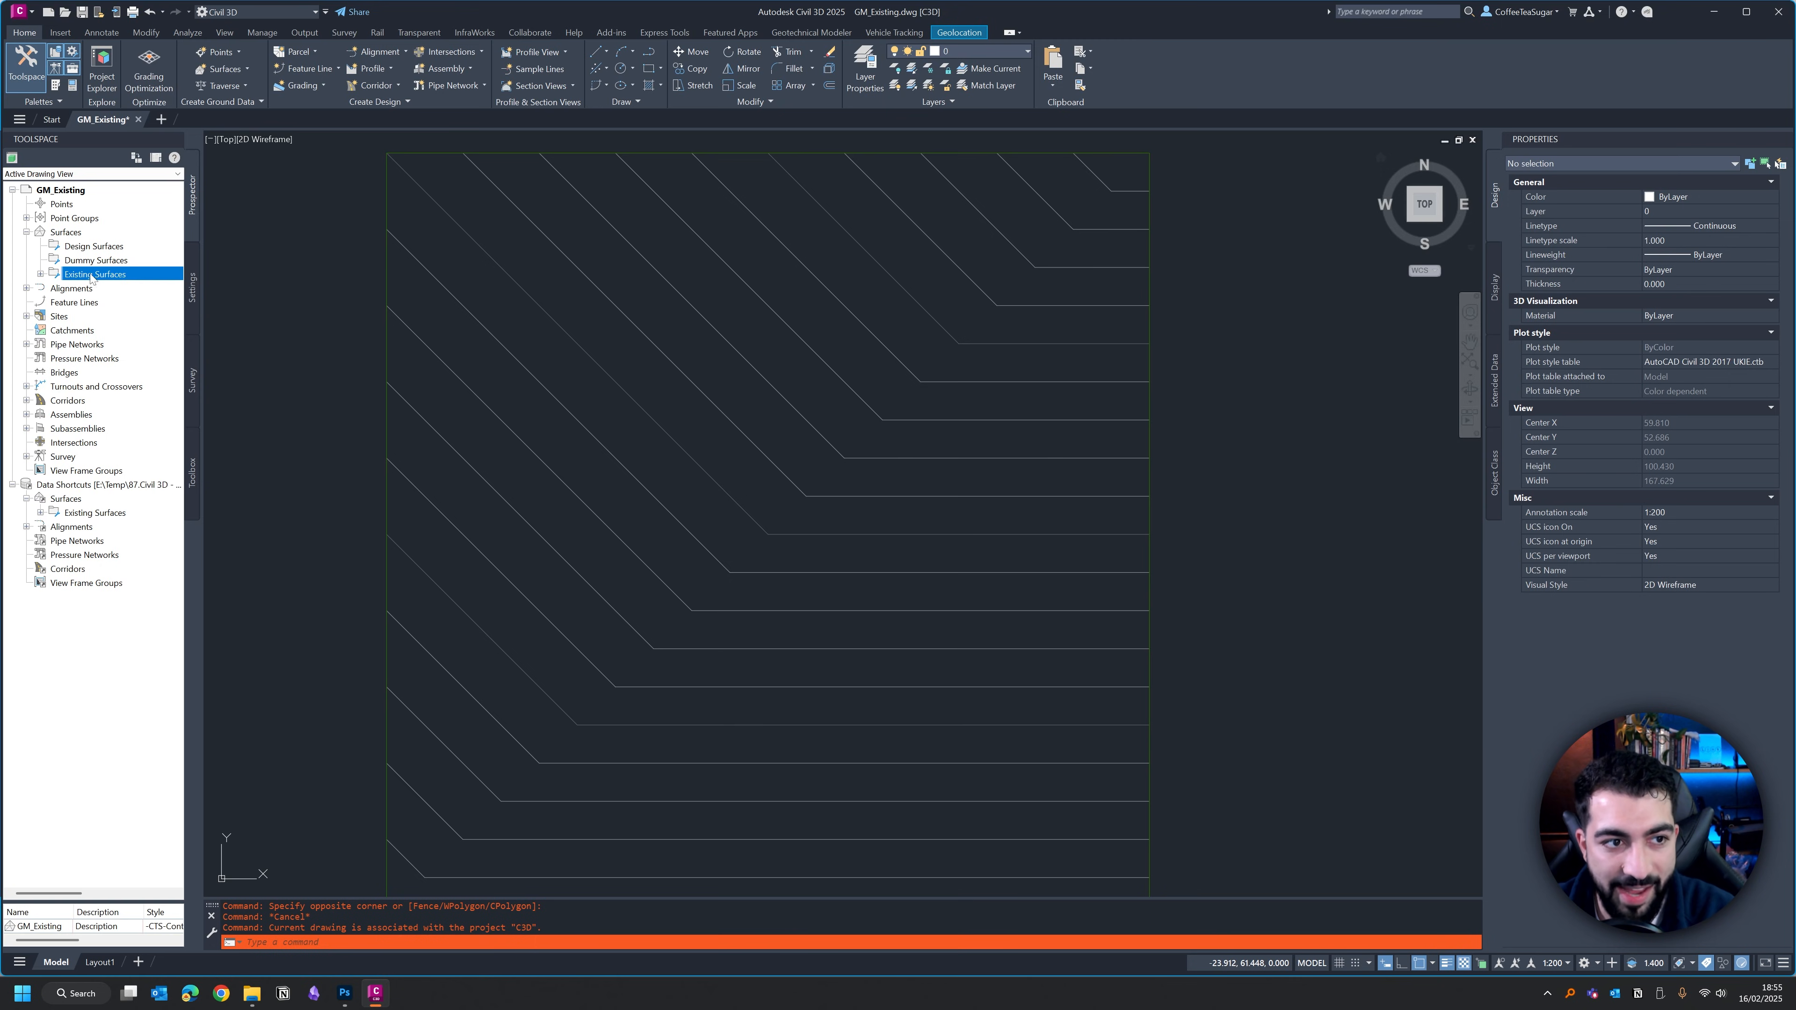
{"action": "left_click", "coordinate": [41, 513]}
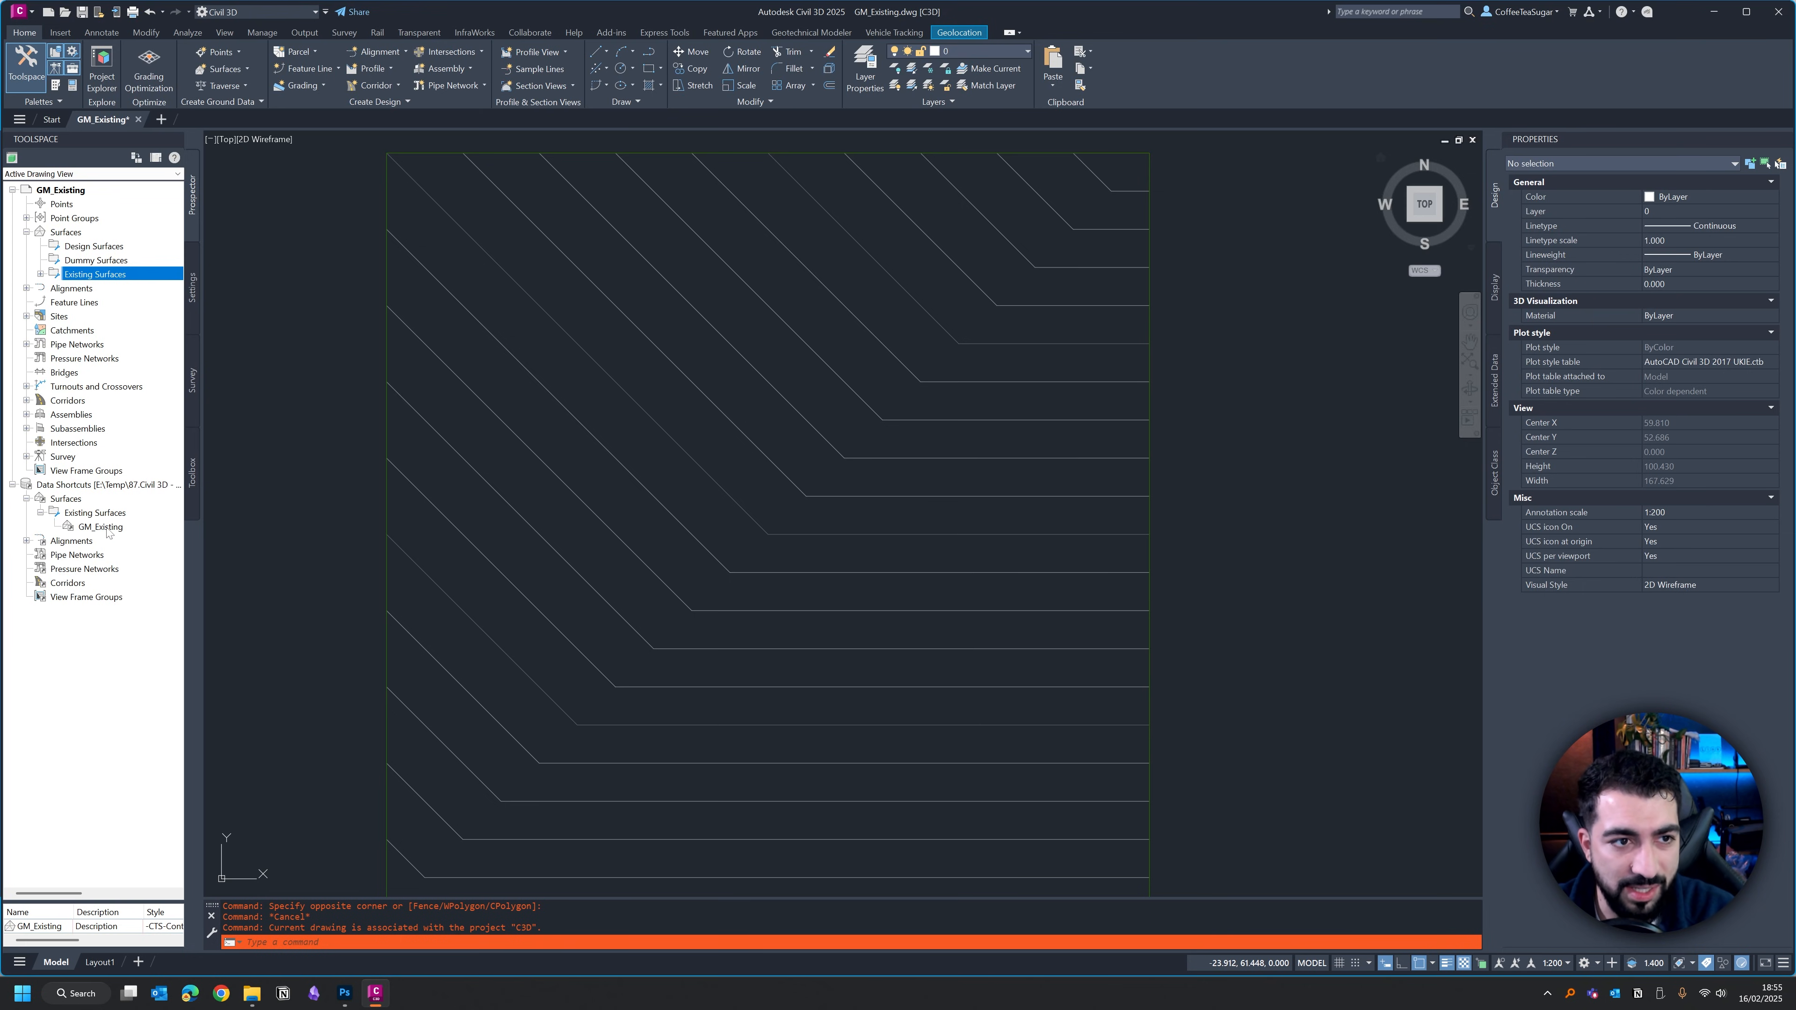
{"action": "left_click", "coordinate": [82, 12]}
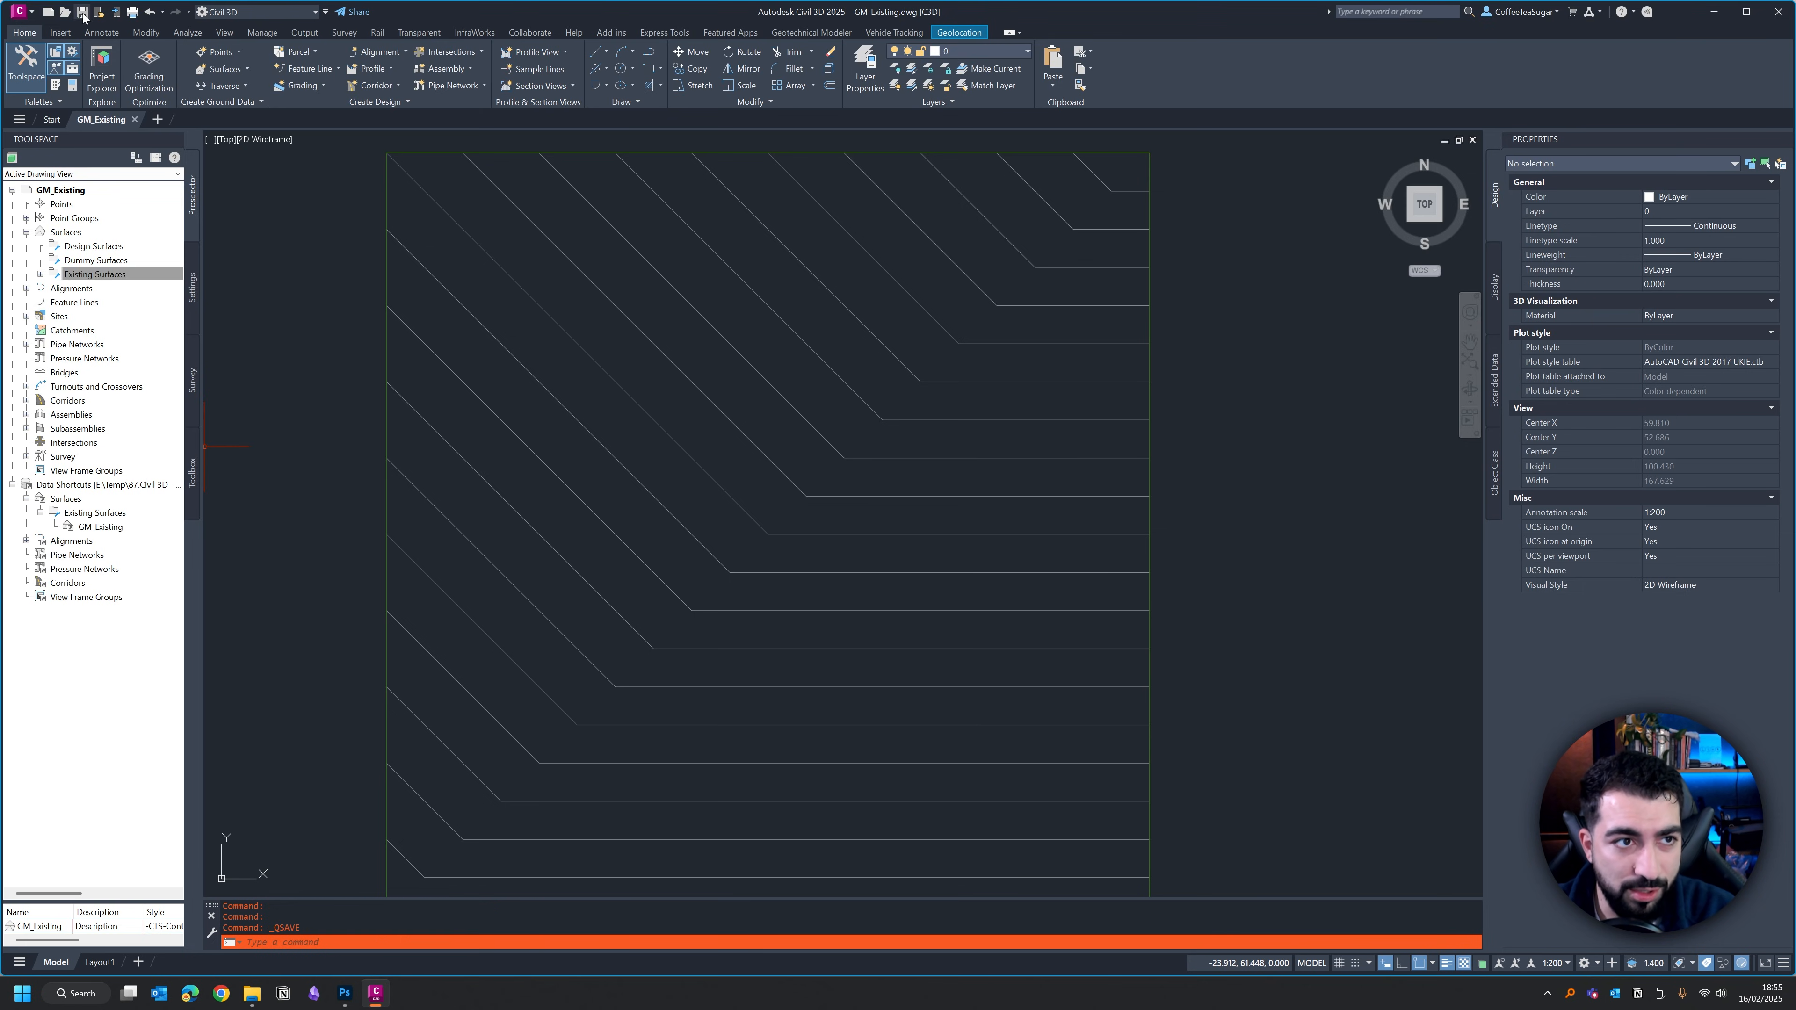
Start a new drawing and expand its data shortcut surfaces down to GM_Existing.
{"action": "left_click", "coordinate": [157, 119]}
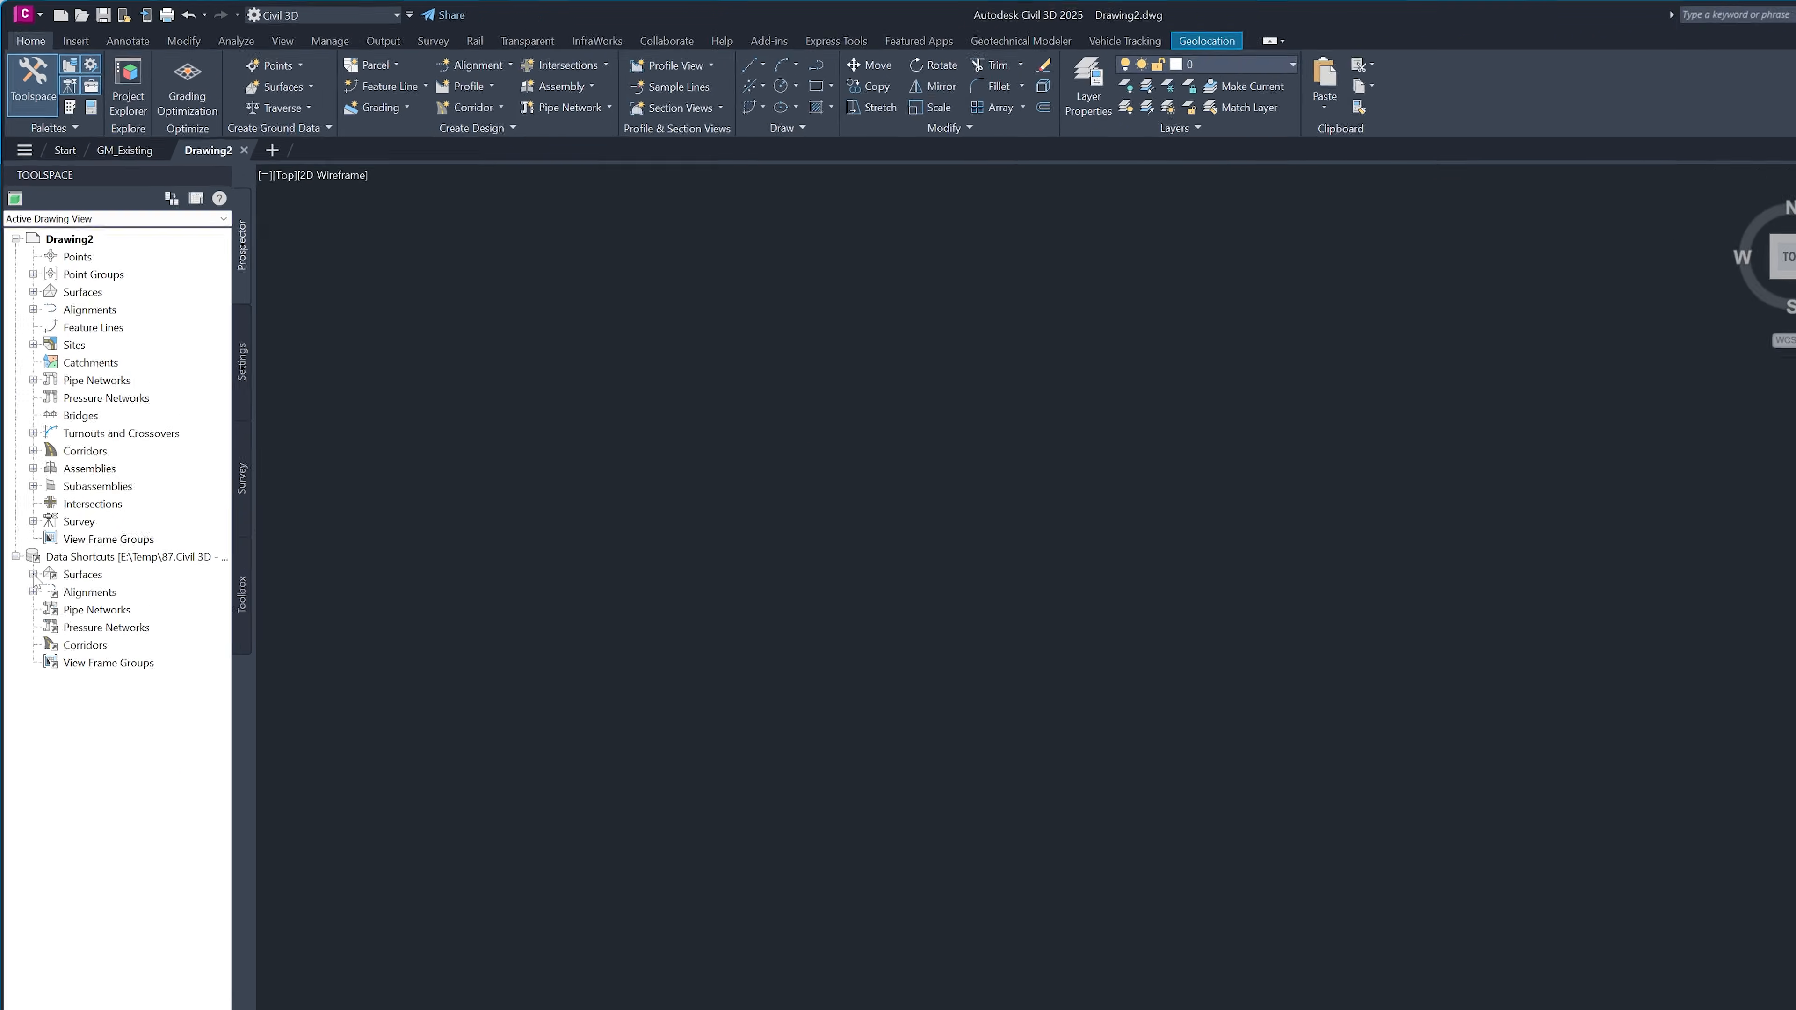
{"action": "left_click", "coordinate": [33, 575]}
{"action": "left_click", "coordinate": [51, 591]}
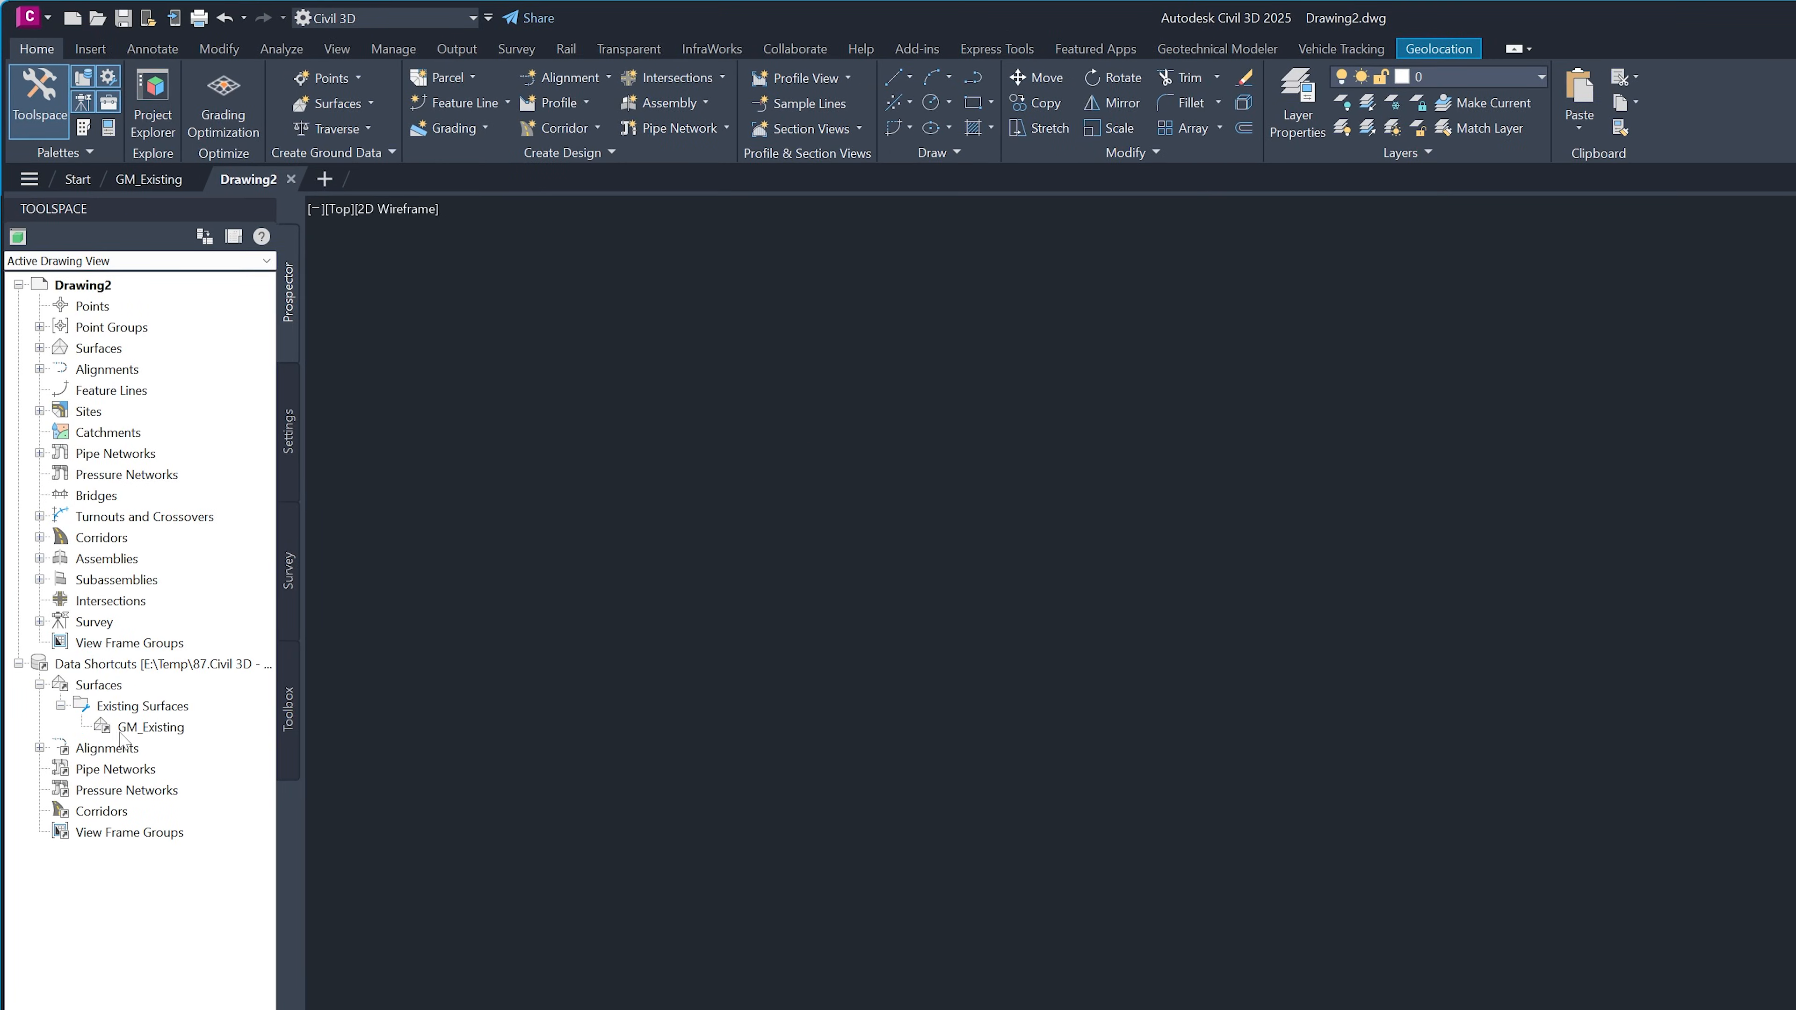
Create a reference to the GM_Existing surface shortcut in the new drawing, using the surface style Contours 0.1m and 0.5m.
{"action": "right_click", "coordinate": [138, 728]}
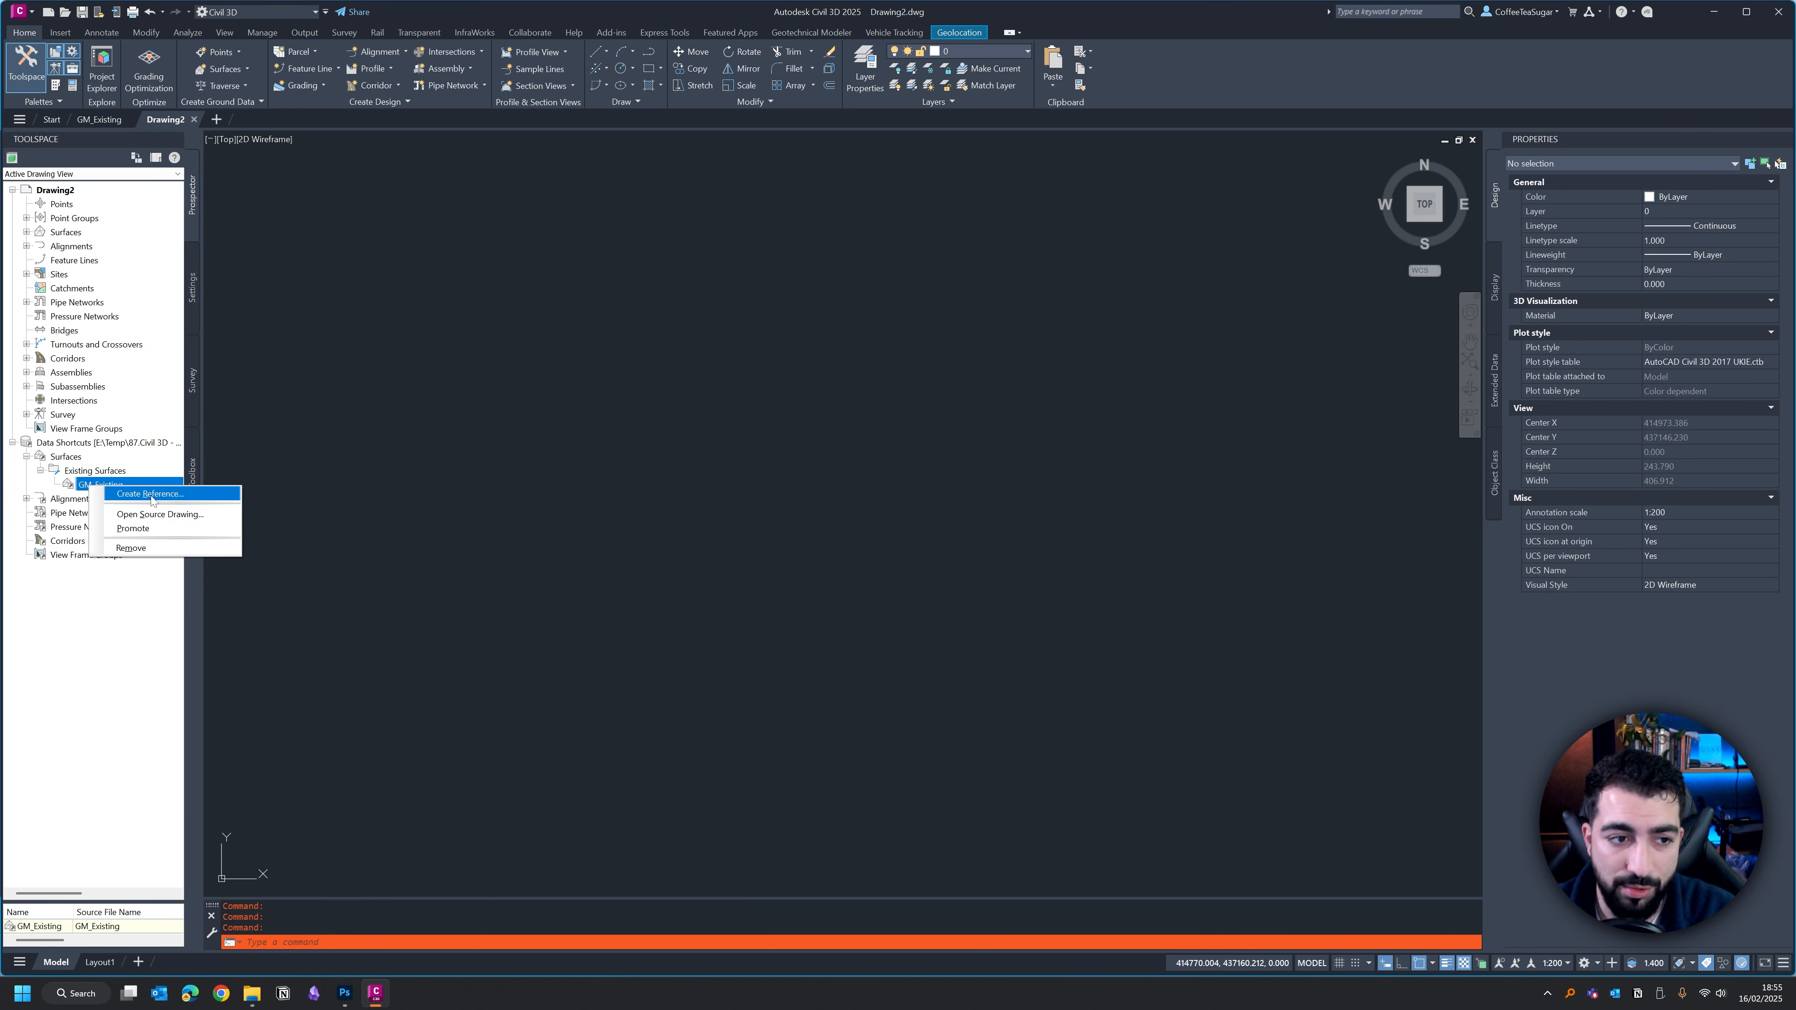
{"action": "left_click", "coordinate": [151, 494]}
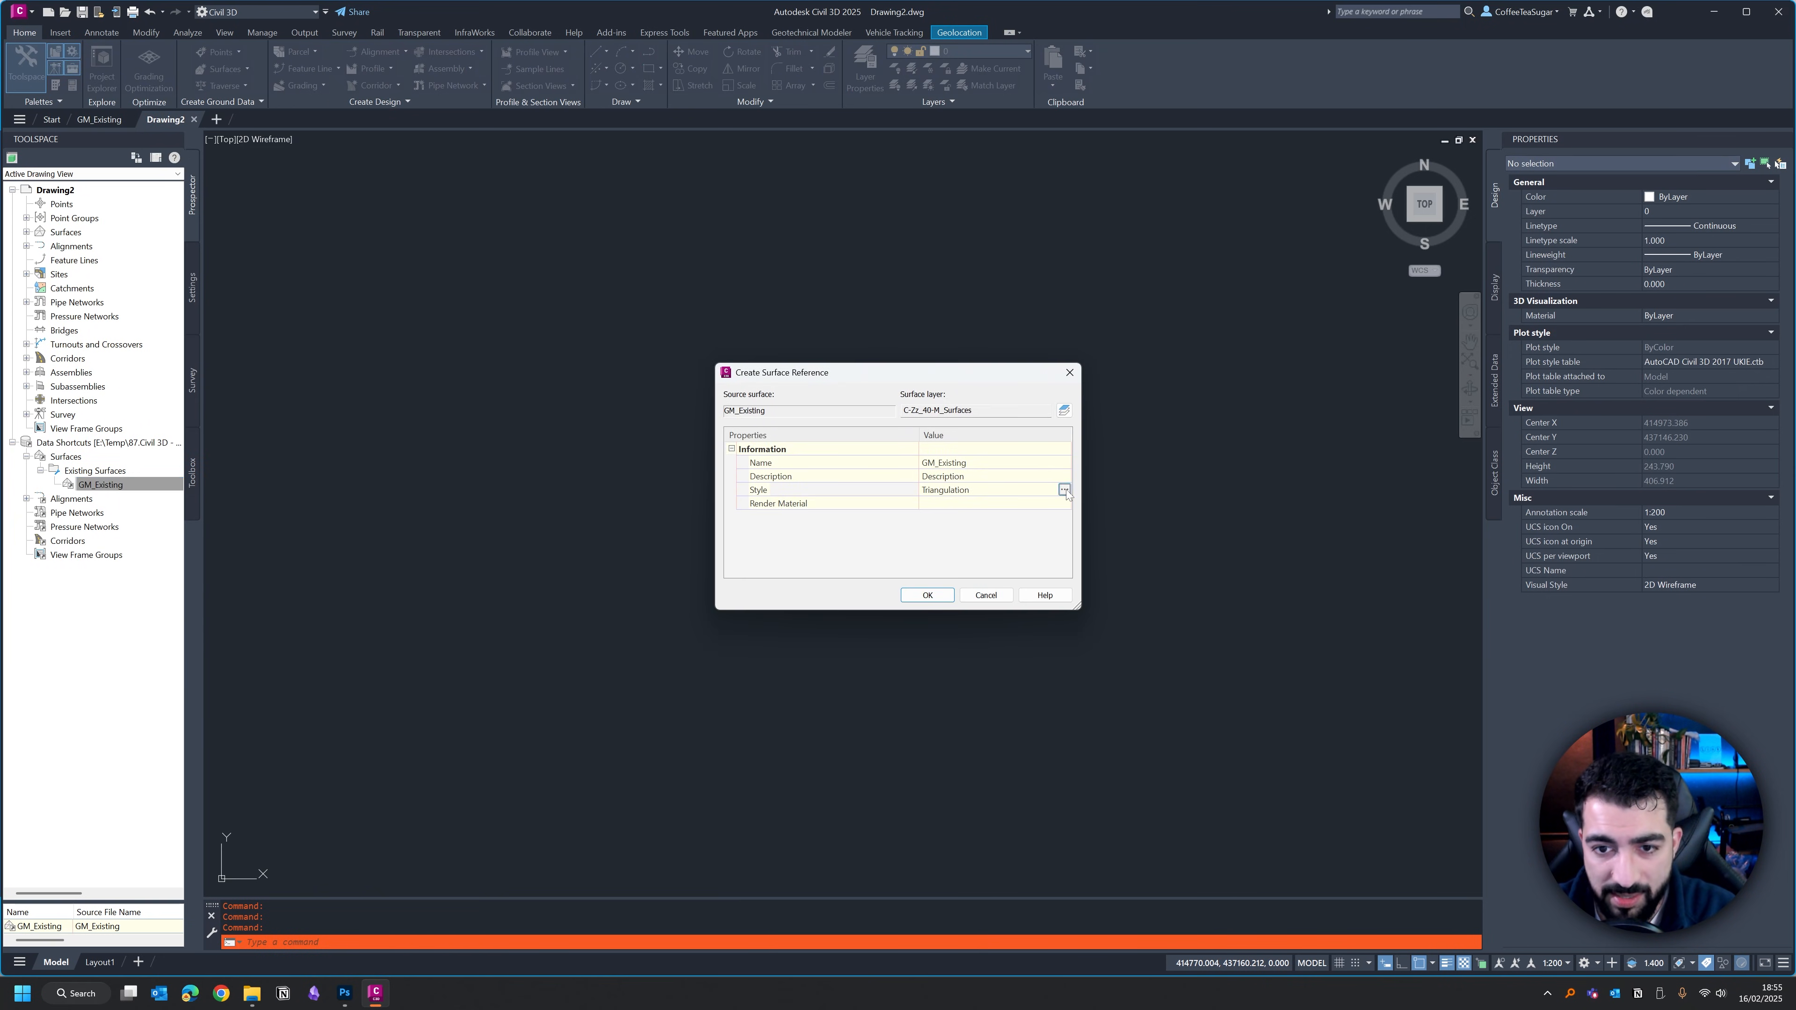
{"action": "left_click", "coordinate": [1065, 490]}
{"action": "left_click", "coordinate": [924, 502]}
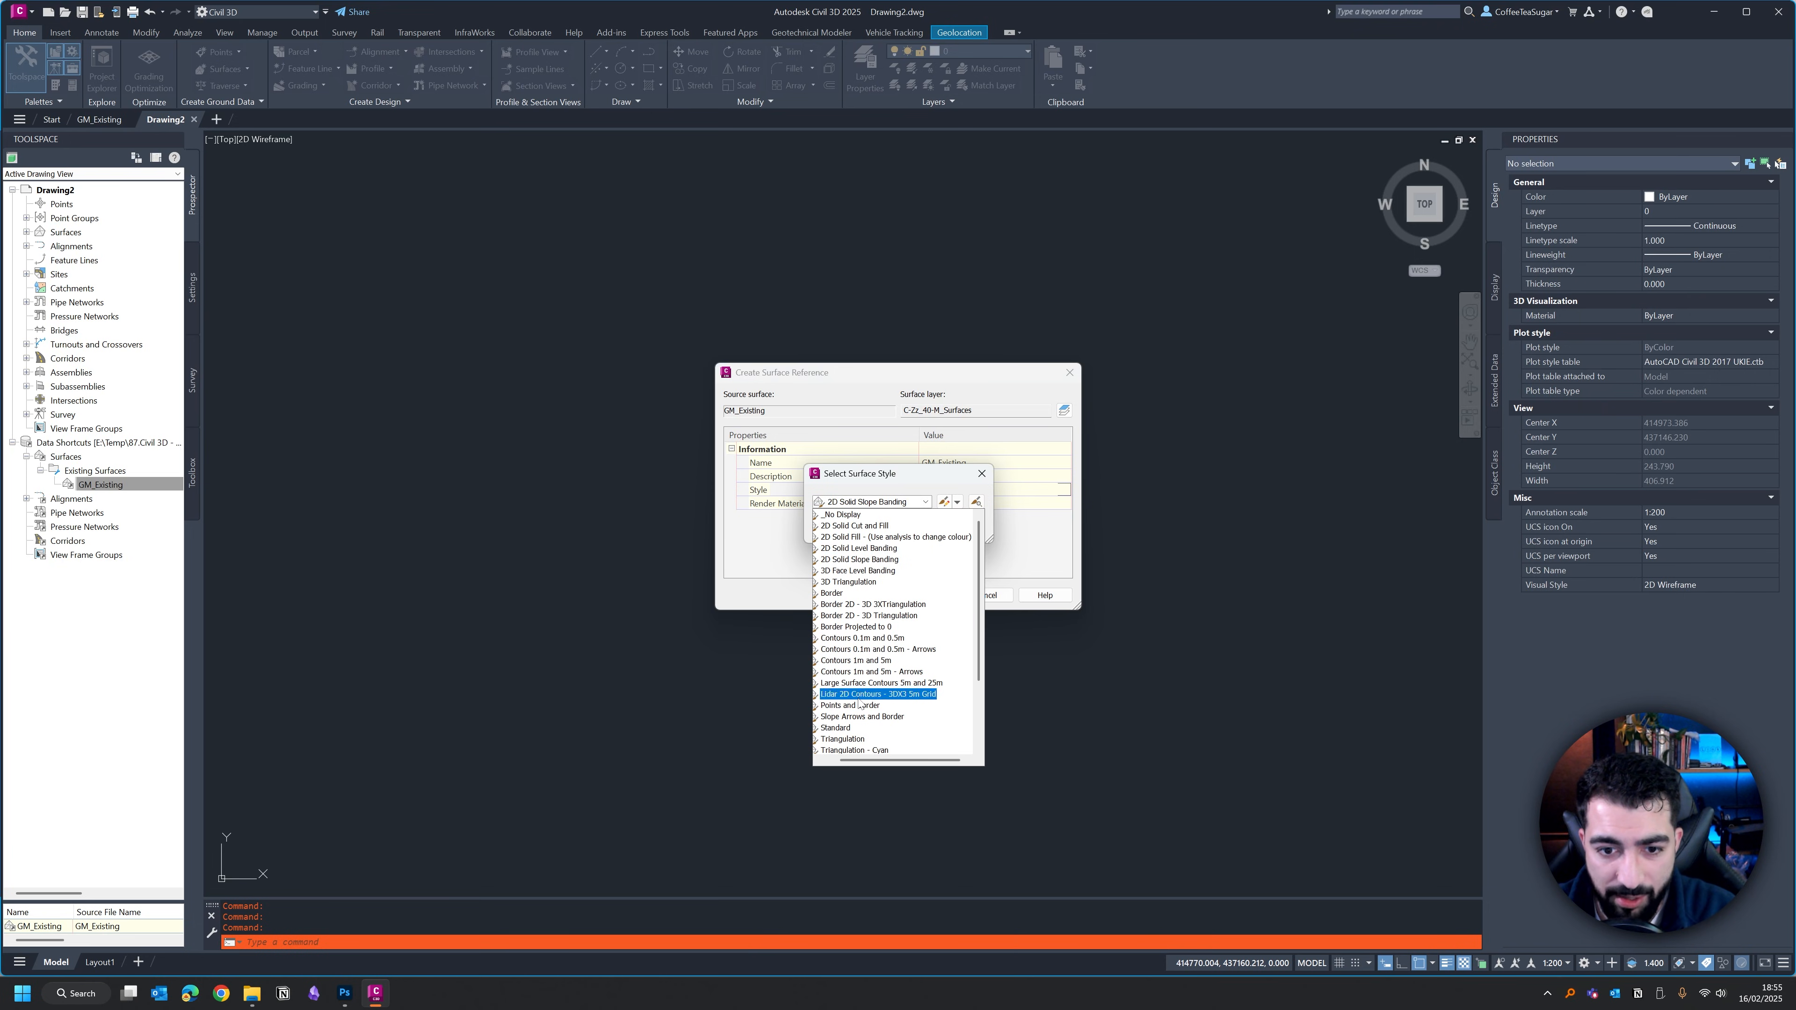
{"action": "left_click", "coordinate": [862, 637]}
{"action": "left_click", "coordinate": [893, 527]}
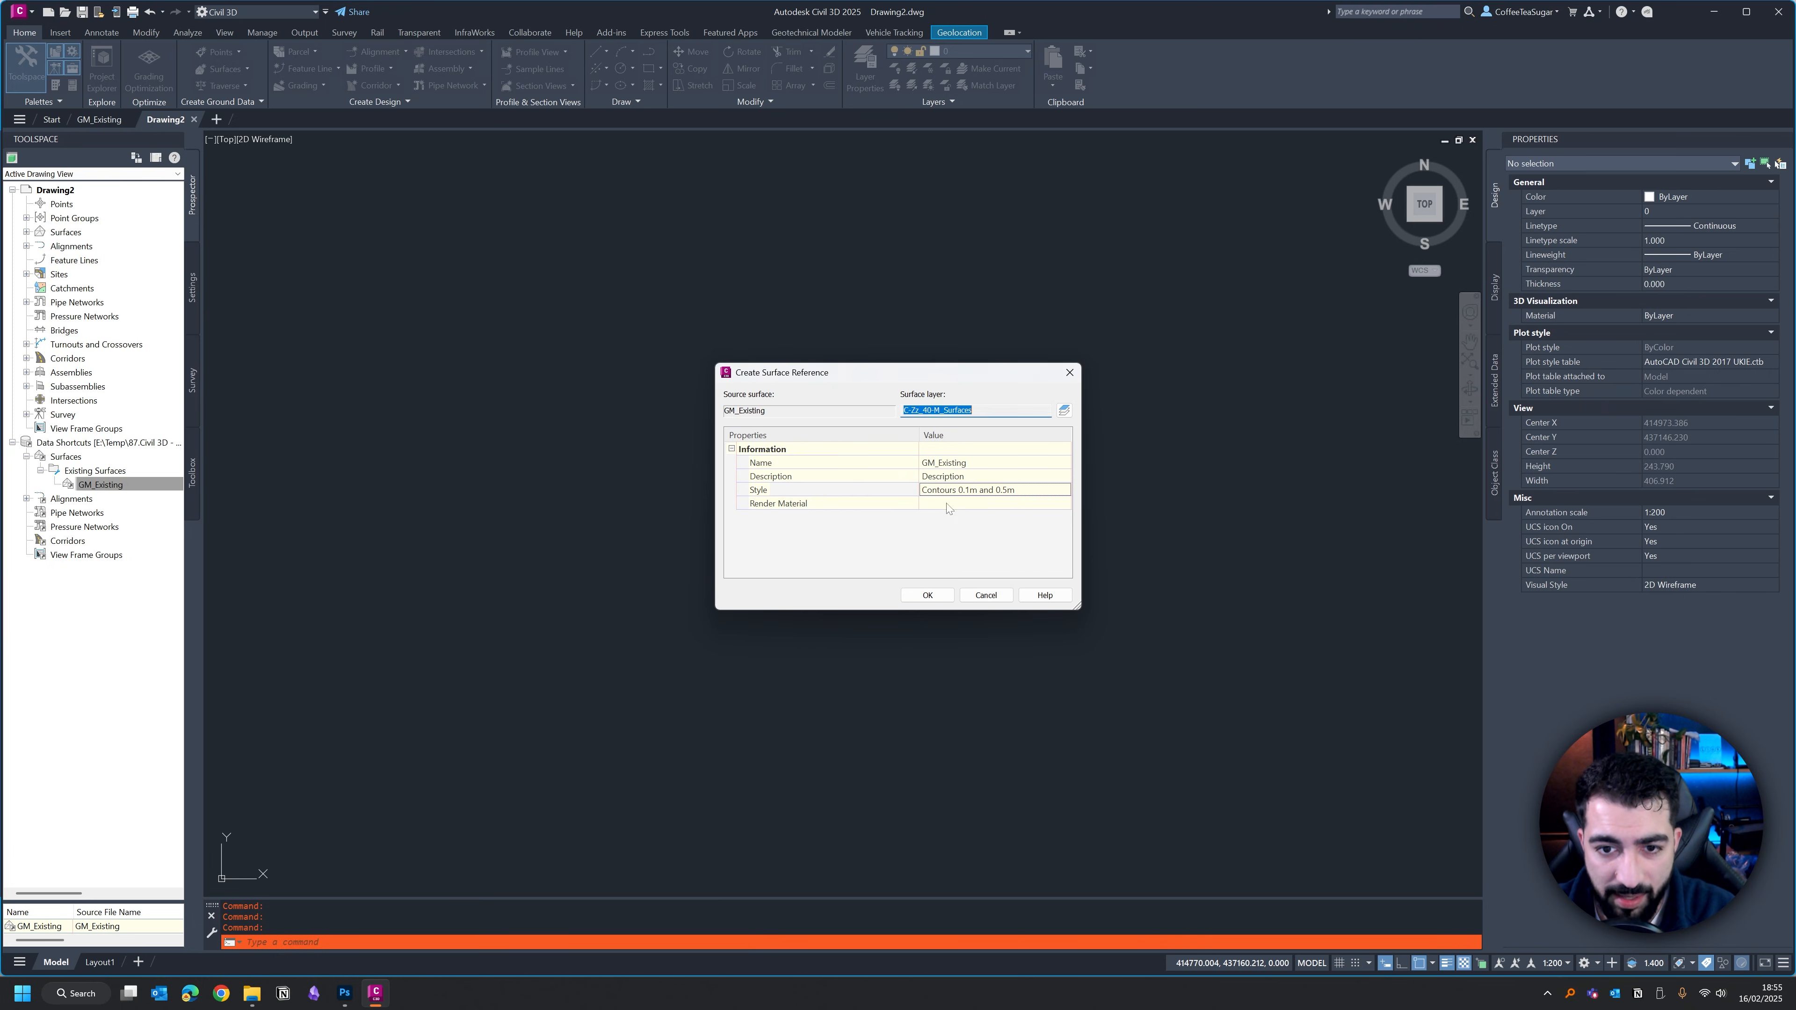
{"action": "left_click", "coordinate": [923, 597]}
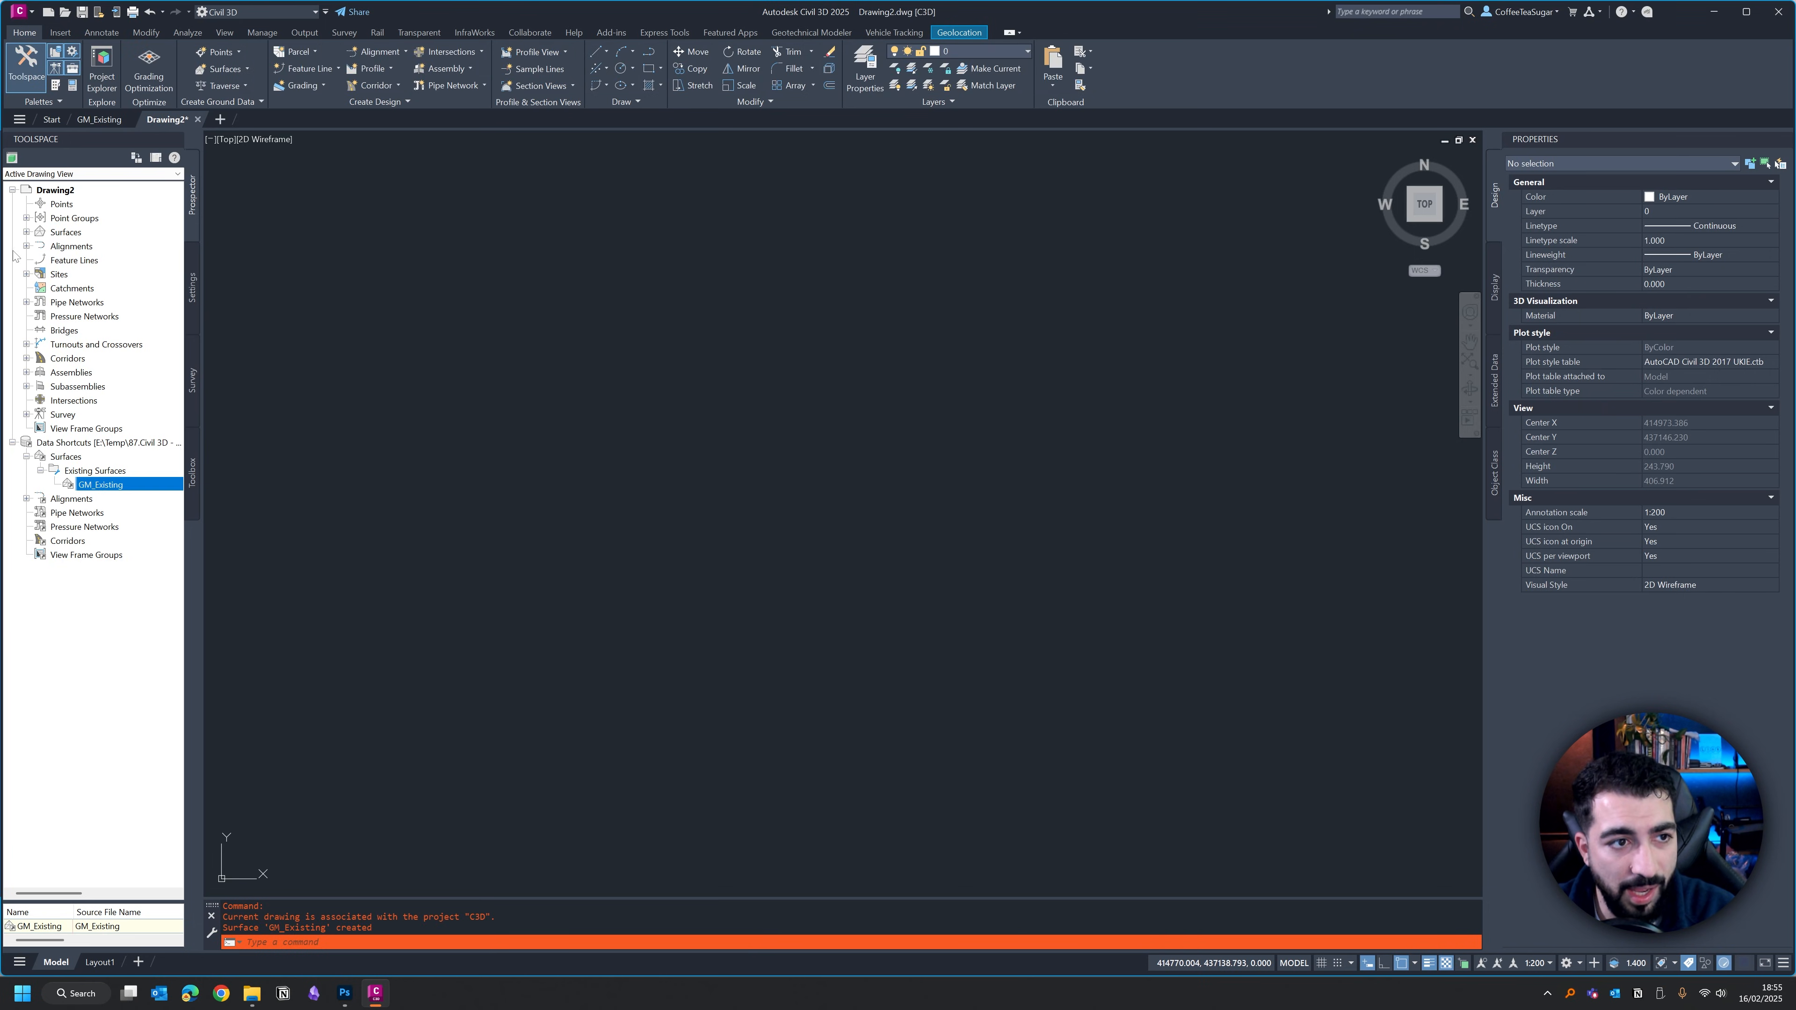
Expand the new drawing's own Surfaces collection and show the full extents of the referenced surface.
{"action": "left_click", "coordinate": [26, 232]}
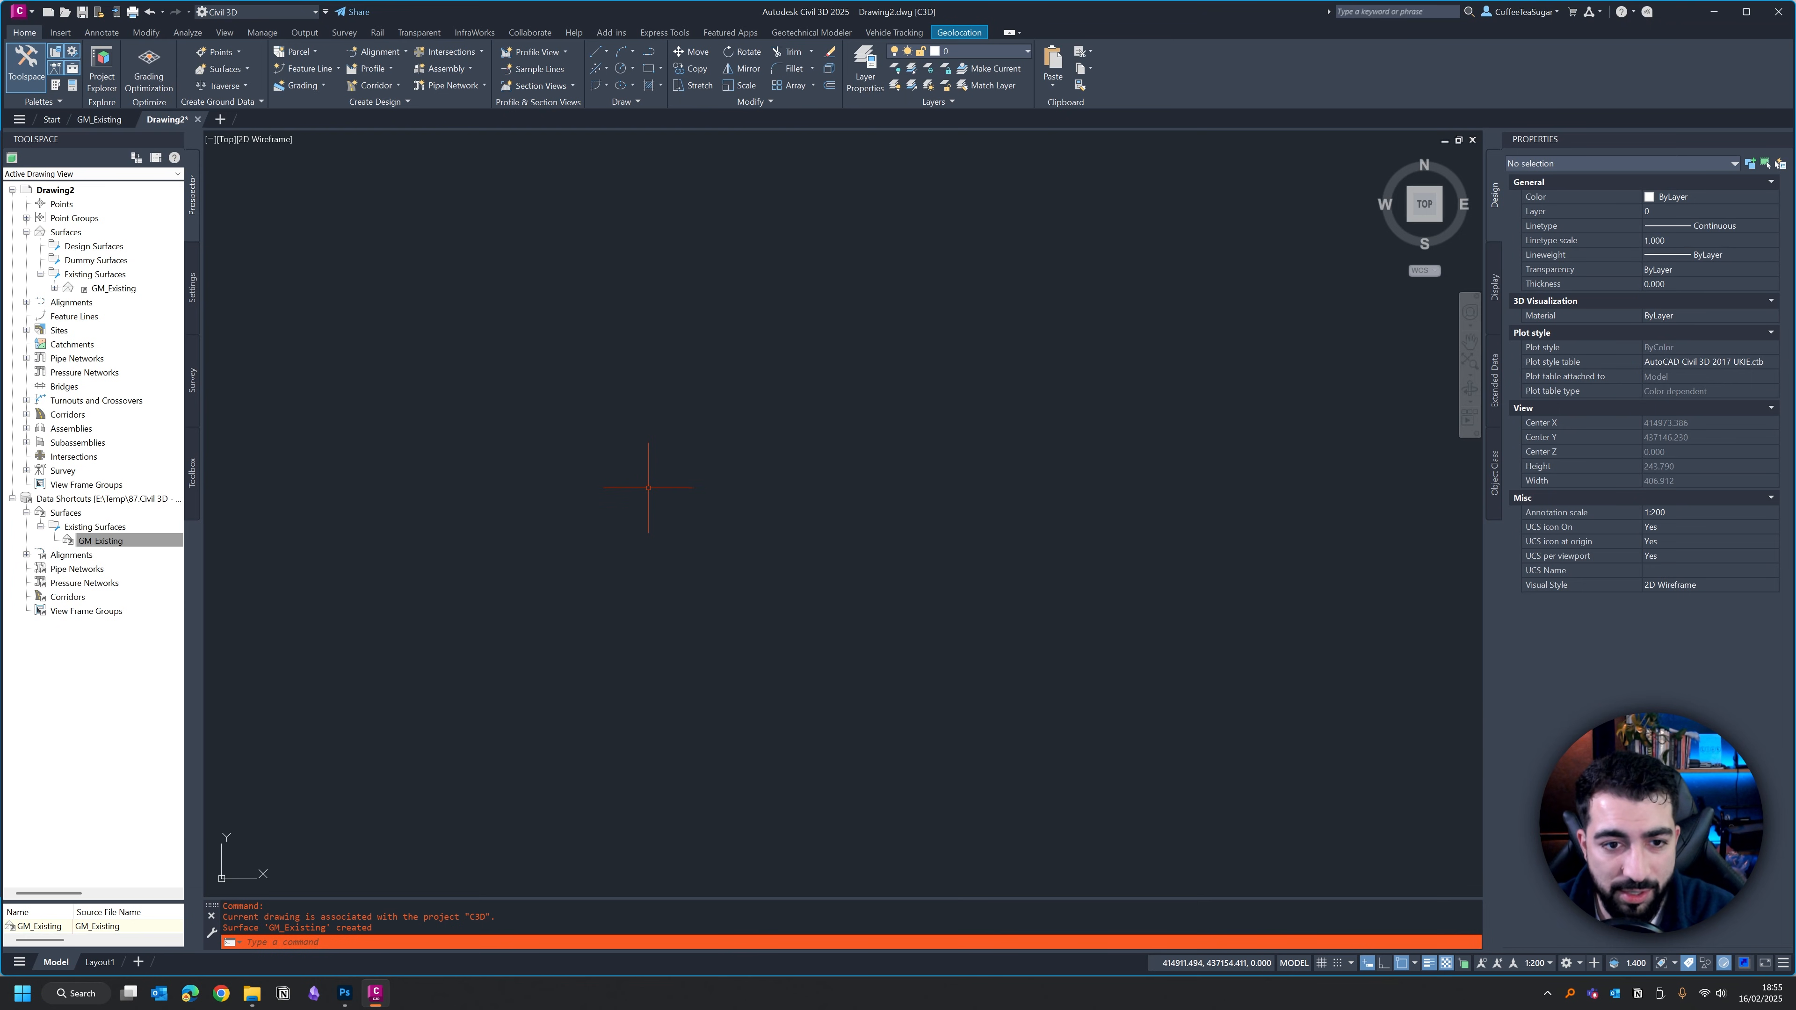
{"action": "middle_click", "coordinate": [960, 765]}
{"action": "middle_click", "coordinate": [959, 764]}
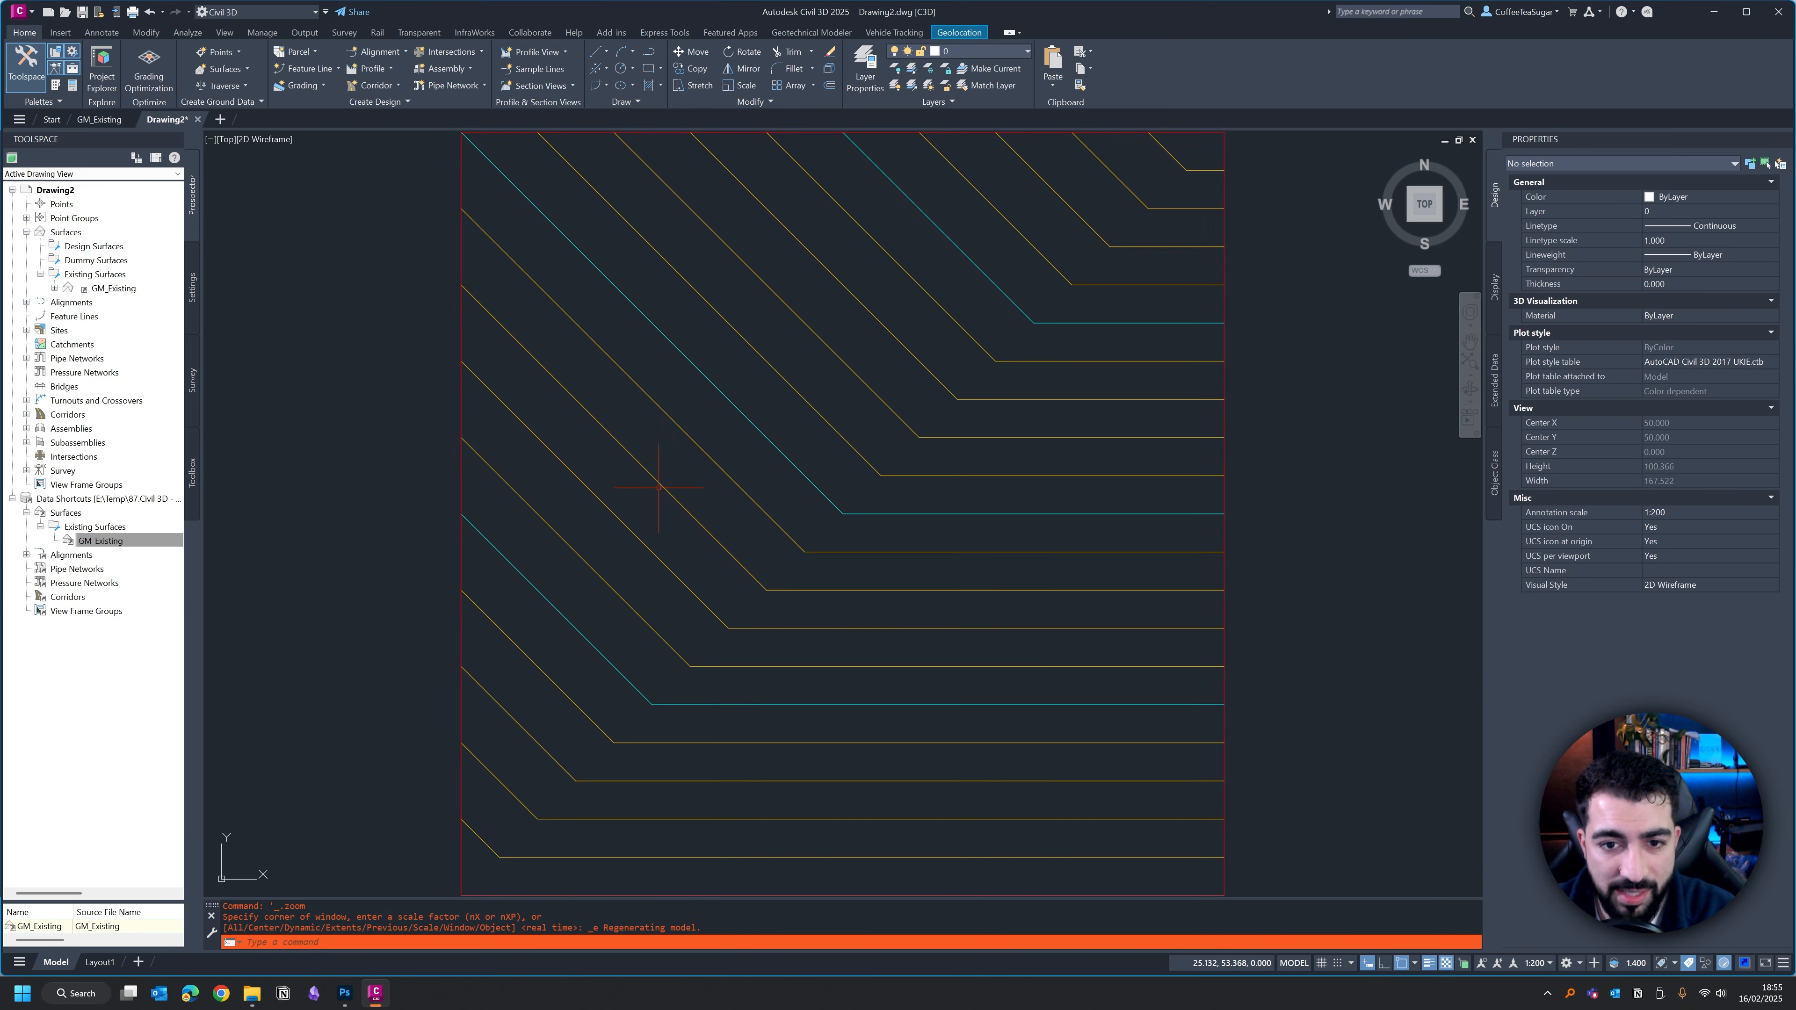
Add three spot elevation labels to the referenced GM_Existing surface, spread across the middle of its contours.
{"action": "left_click", "coordinate": [849, 425]}
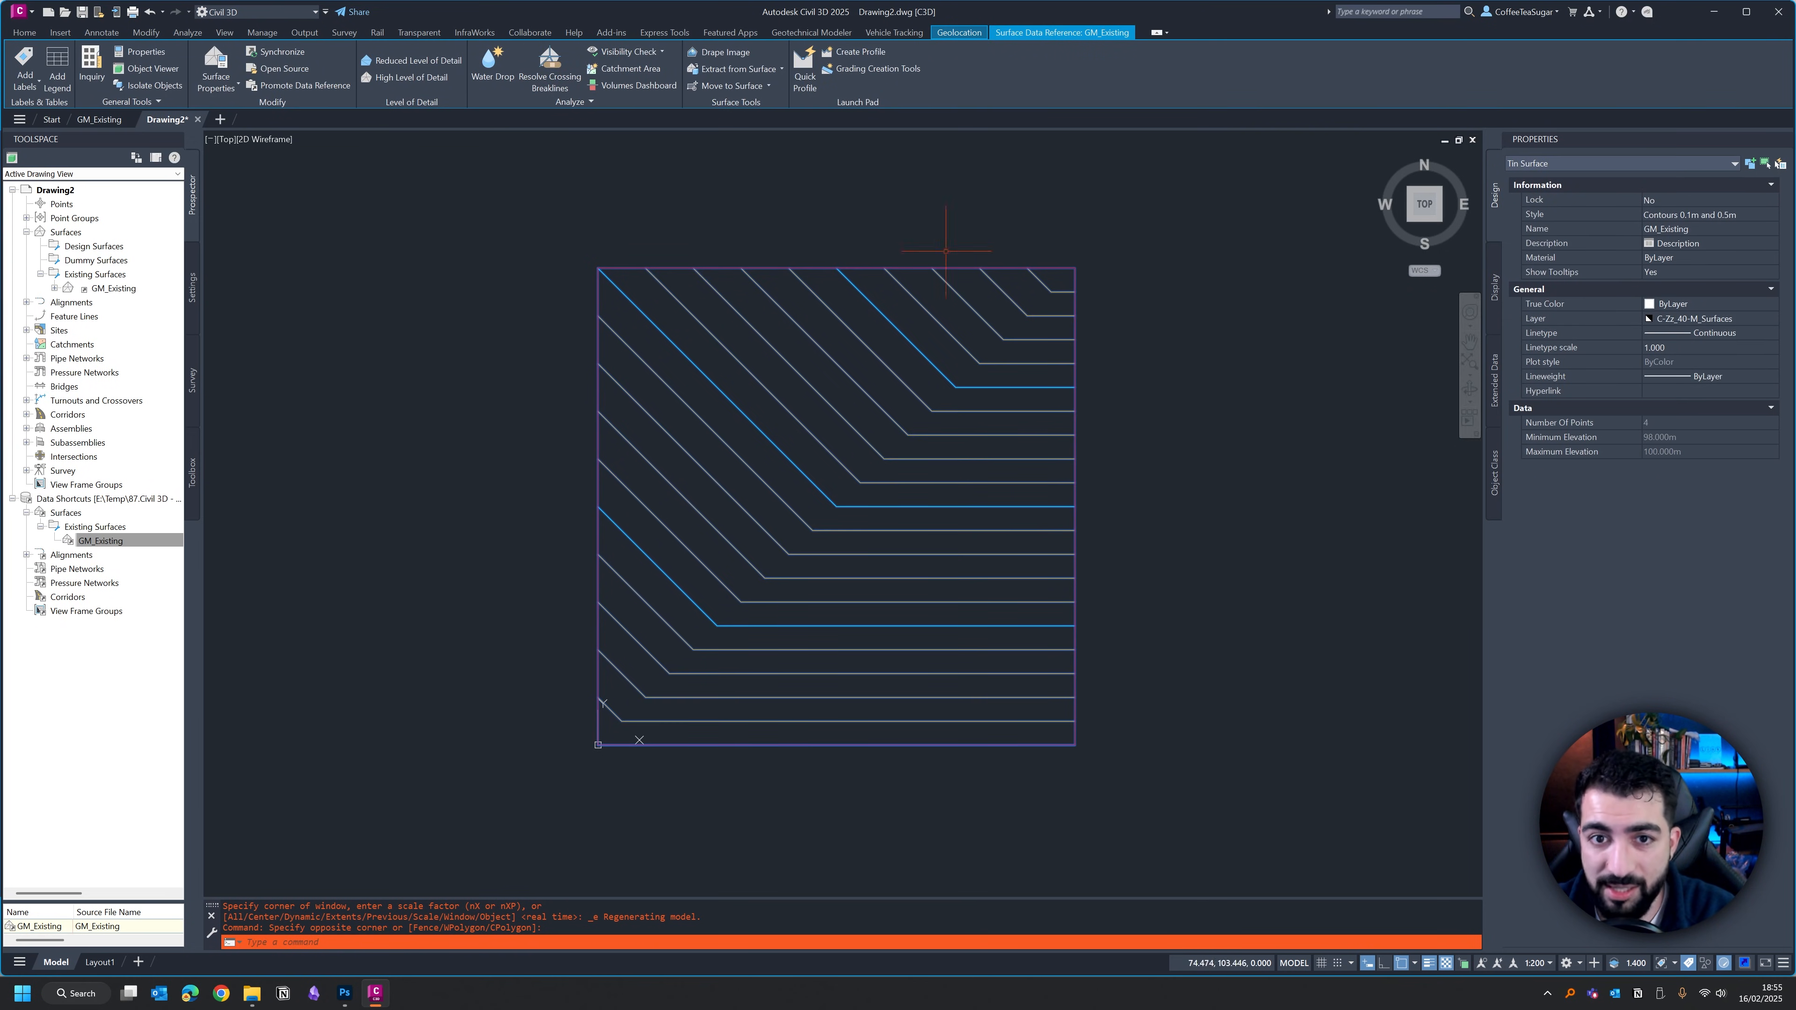
{"action": "left_click", "coordinate": [25, 87]}
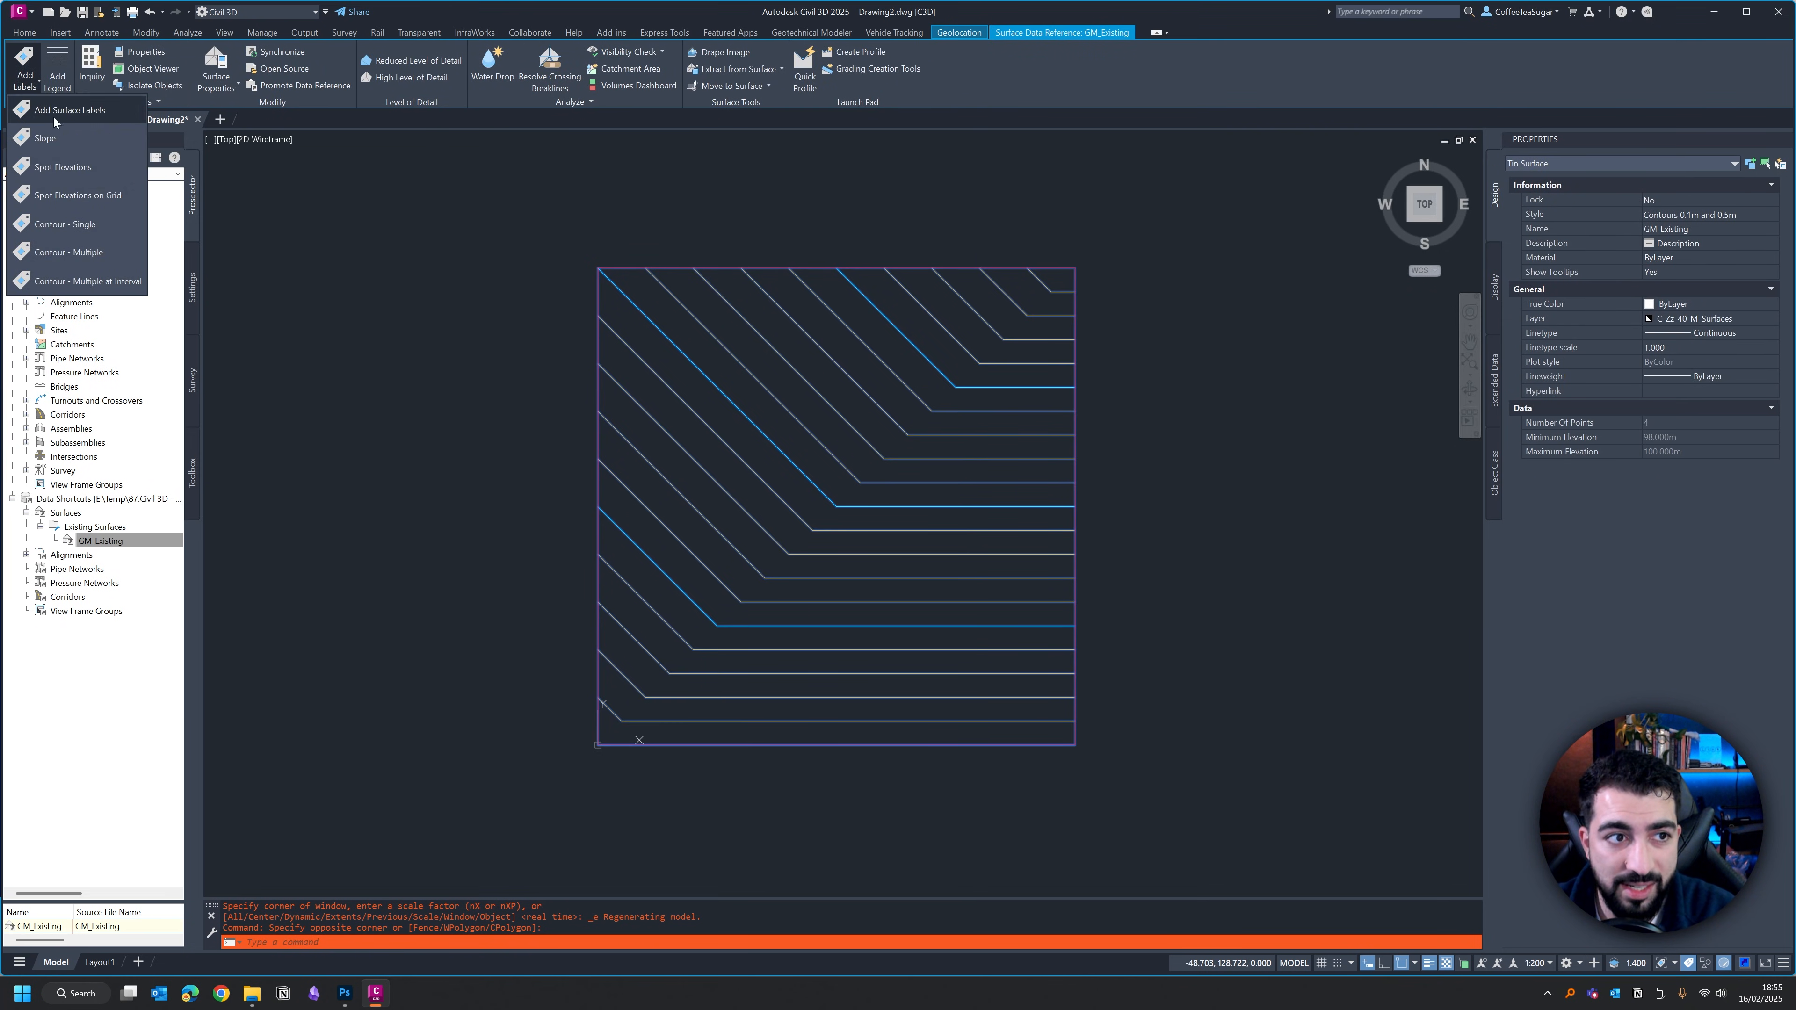
{"action": "left_click", "coordinate": [73, 167]}
{"action": "scroll", "coordinate": [814, 402], "scroll_direction": "up", "scroll_amount": 3}
{"action": "left_click", "coordinate": [796, 400]}
{"action": "left_click", "coordinate": [989, 347]}
{"action": "left_click", "coordinate": [1066, 488]}
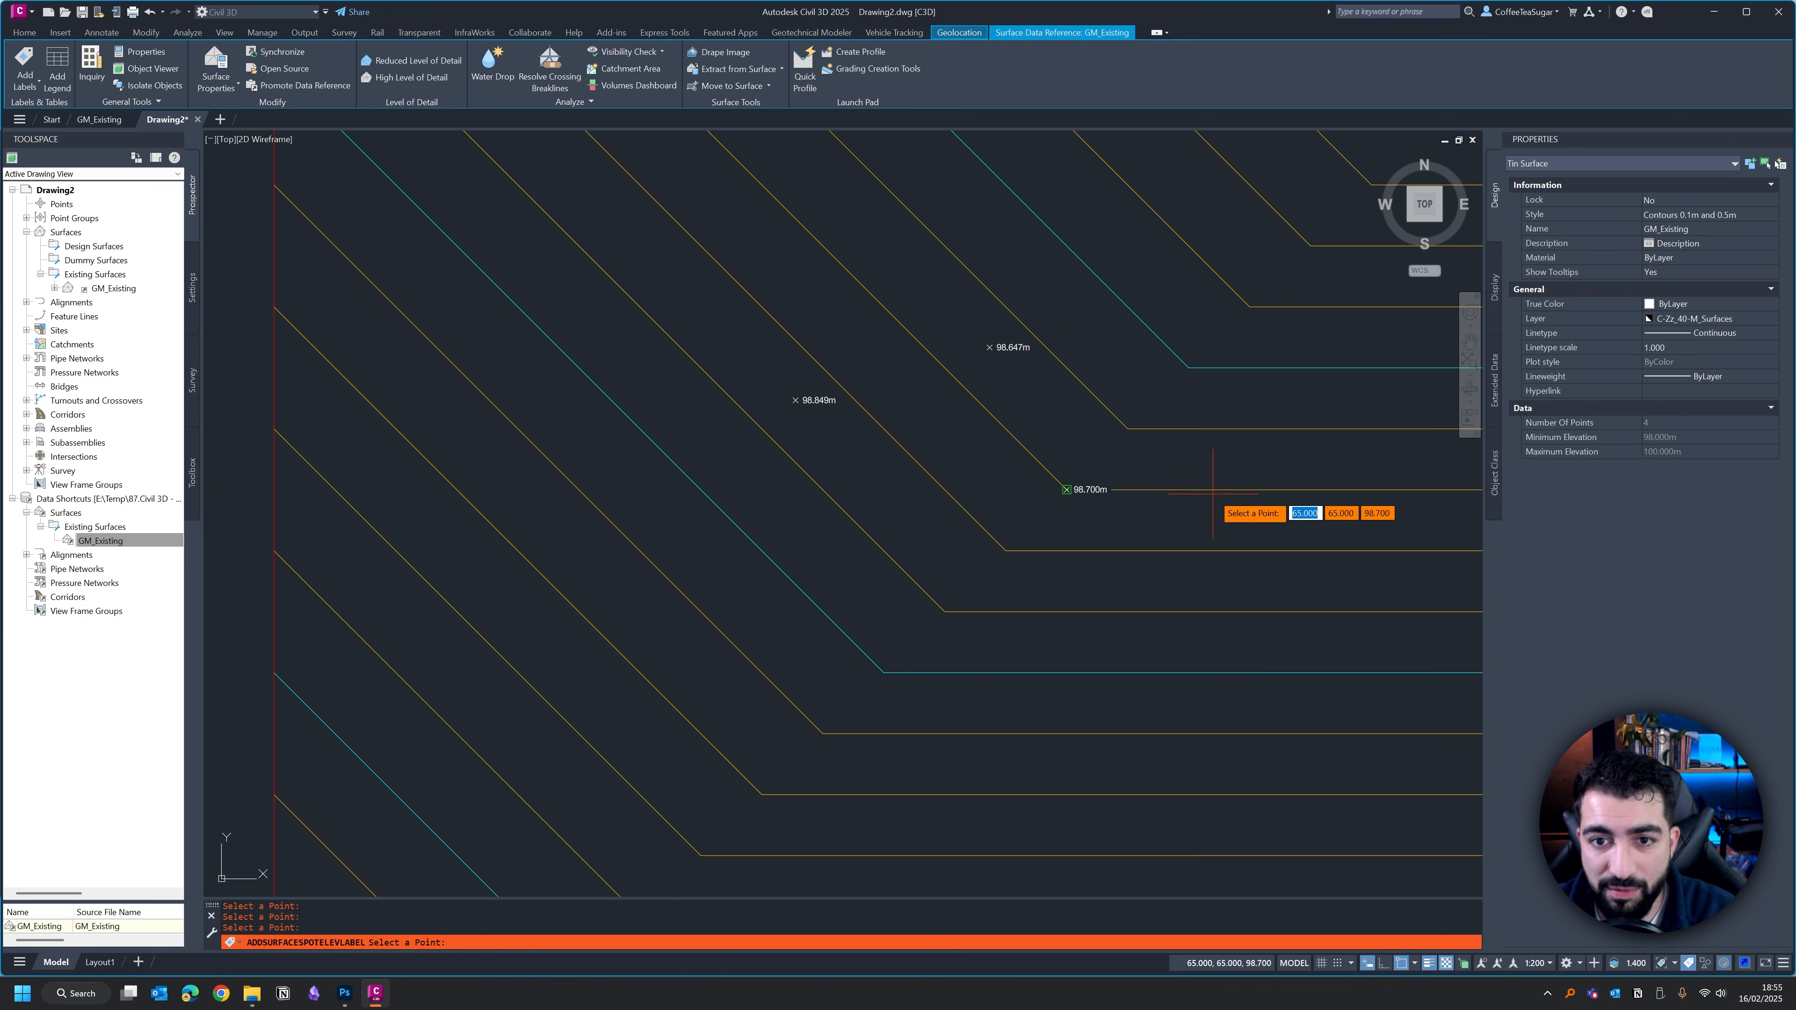
{"action": "key", "text": "Escape"}
Label multiple contours of GM_Existing along a line running down the surface's east side.
{"action": "left_click", "coordinate": [20, 81]}
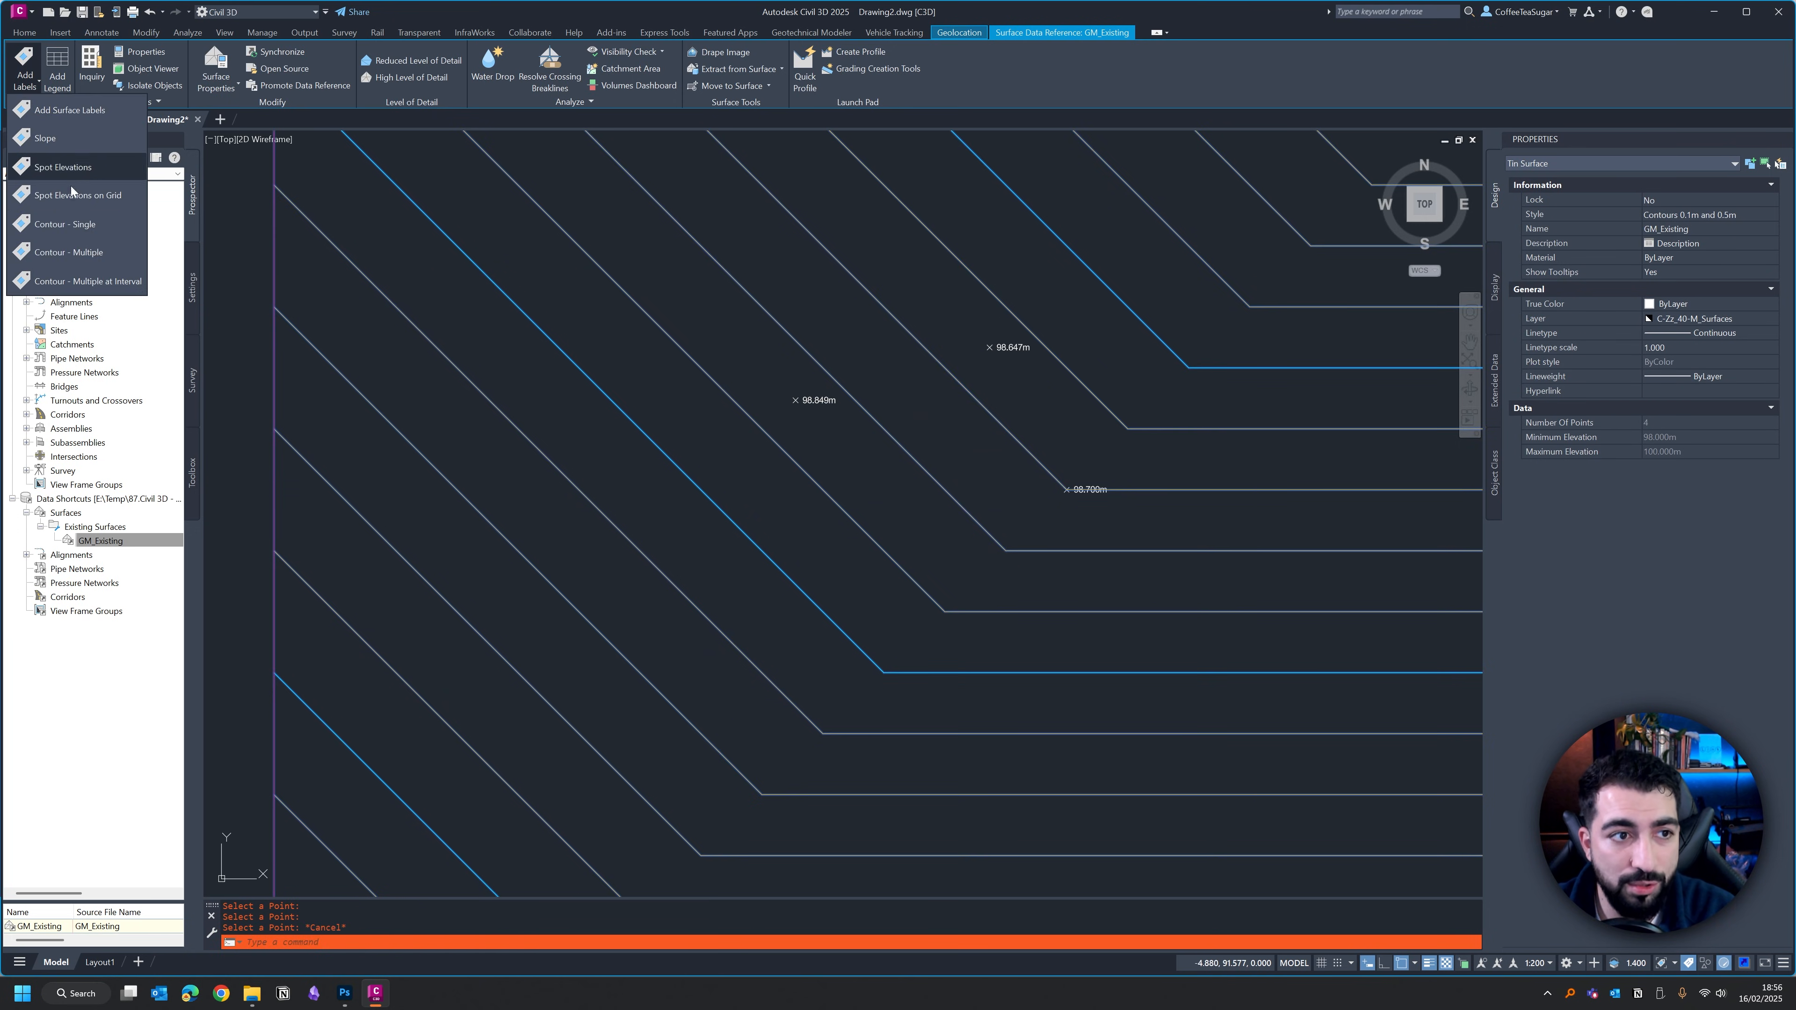
{"action": "left_click", "coordinate": [69, 261]}
{"action": "scroll", "coordinate": [474, 299], "scroll_direction": "down", "scroll_amount": 2}
{"action": "left_click", "coordinate": [801, 277]}
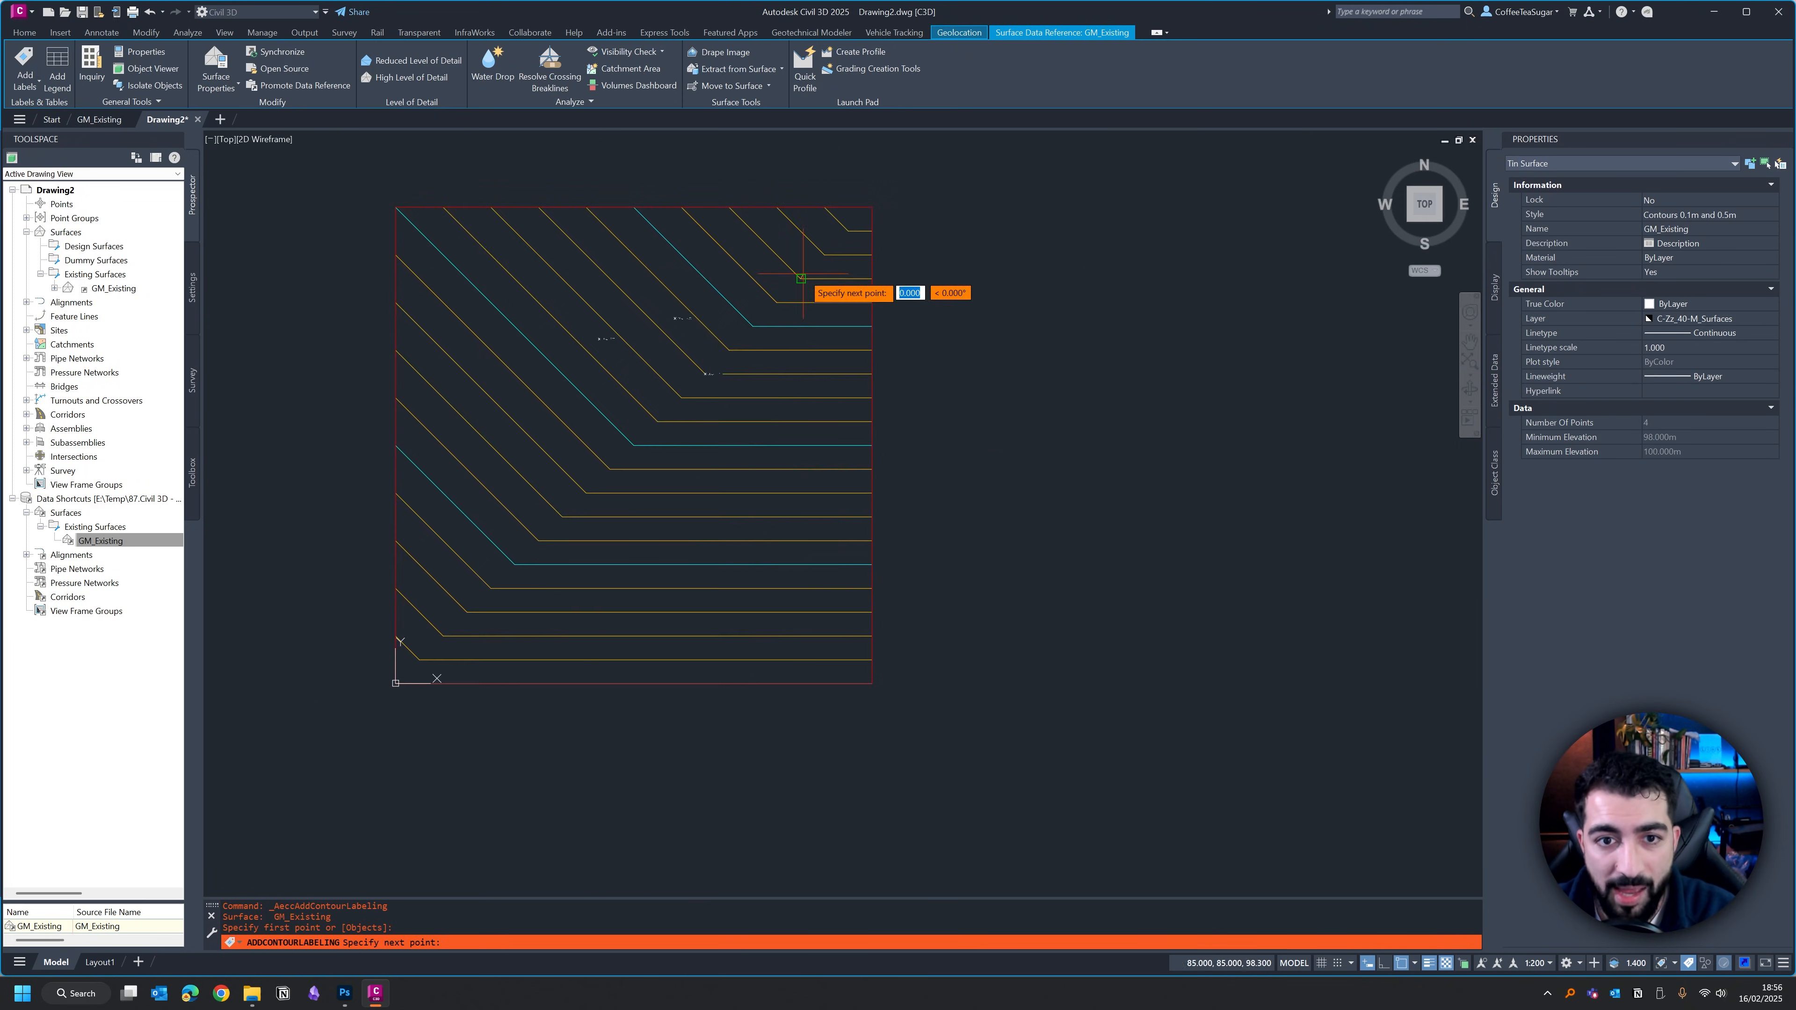
{"action": "left_click", "coordinate": [767, 593]}
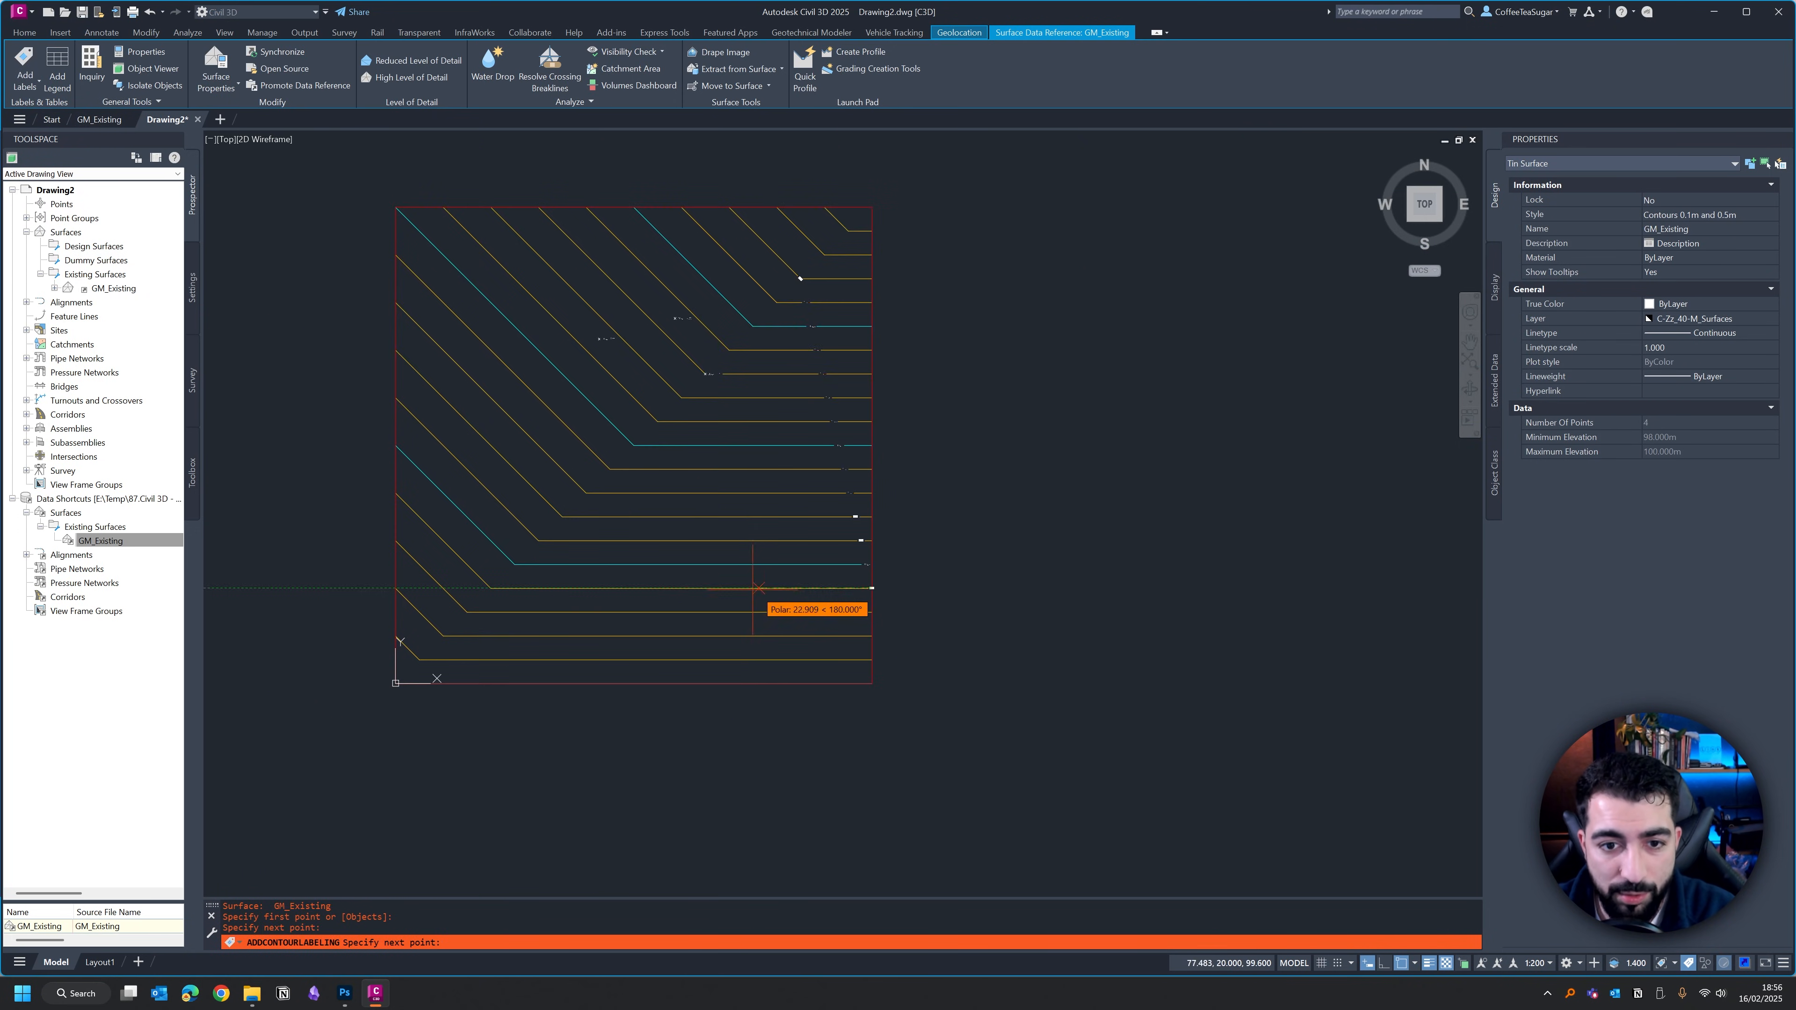
{"action": "key", "text": "Escape"}
{"action": "scroll", "coordinate": [806, 403], "scroll_direction": "up", "scroll_amount": 3}
{"action": "middle_click_drag", "start_coordinate": [712, 367], "coordinate": [935, 432]}
{"action": "key", "text": "Escape"}
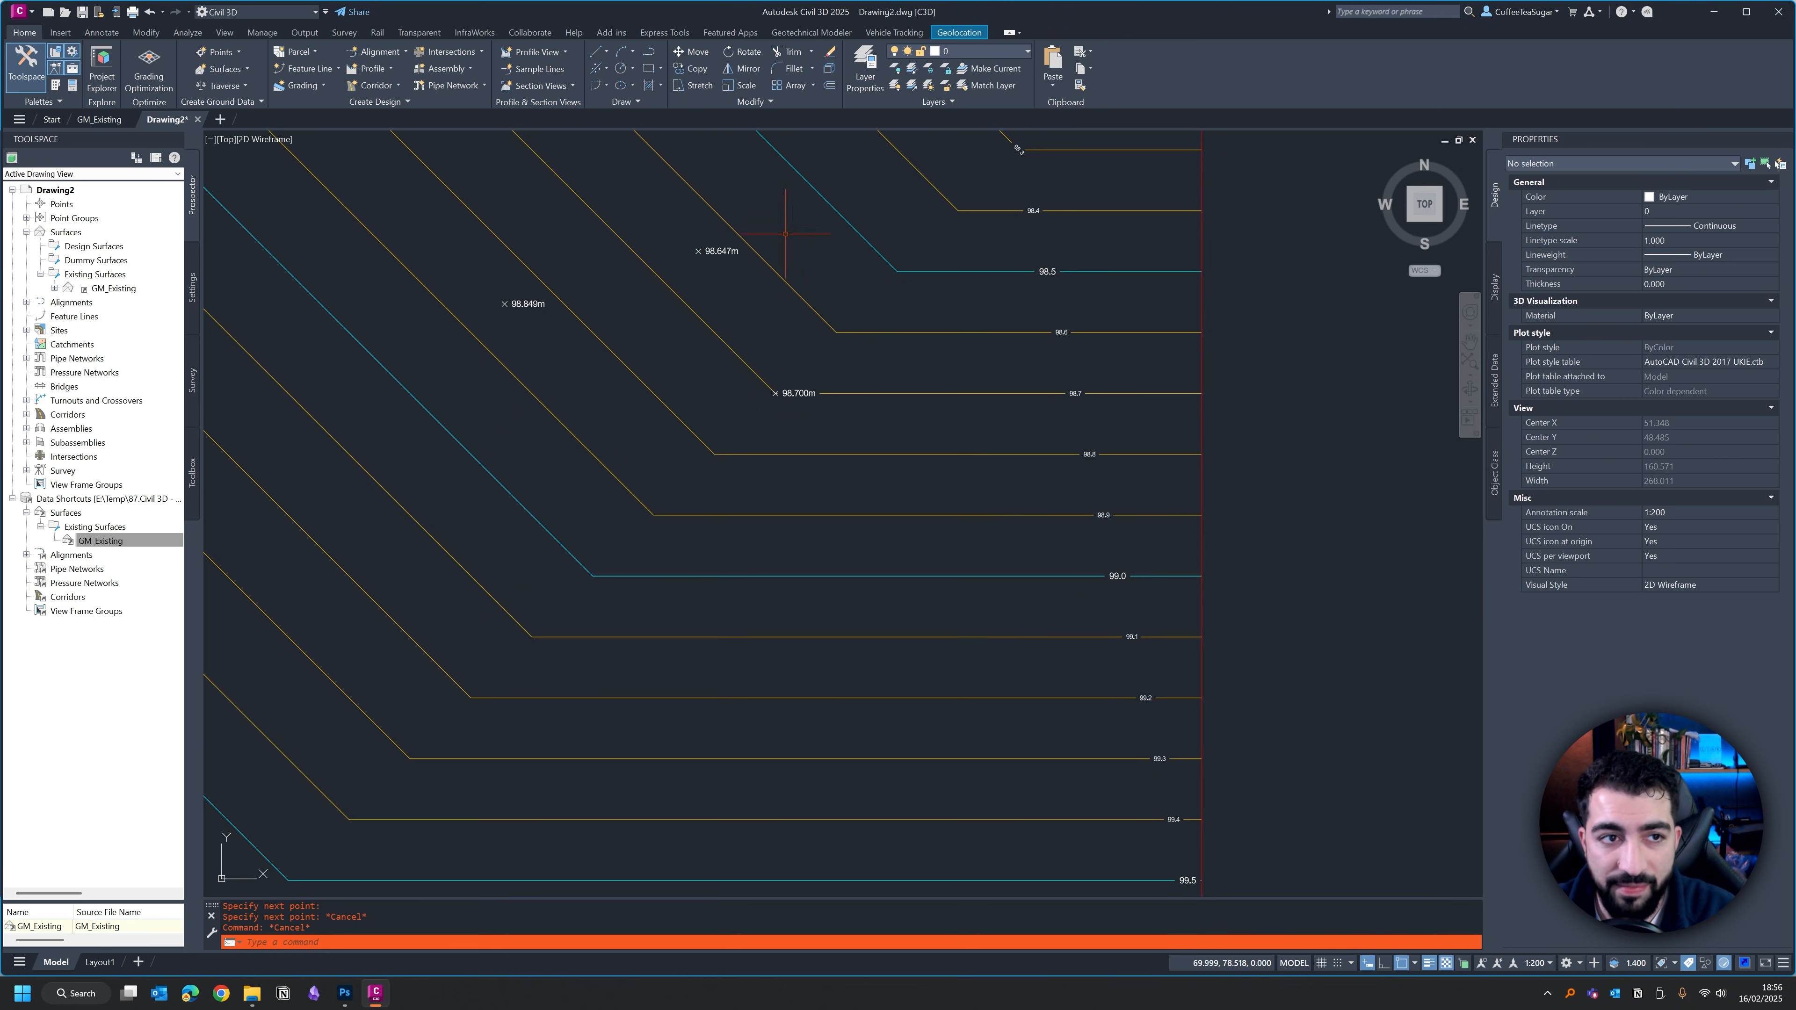
Save the new drawing as X-Existing Contours.dwg in the Xref folder.
{"action": "scroll", "coordinate": [732, 380], "scroll_direction": "down", "scroll_amount": 2}
{"action": "middle_click_drag", "start_coordinate": [732, 380], "coordinate": [889, 398]}
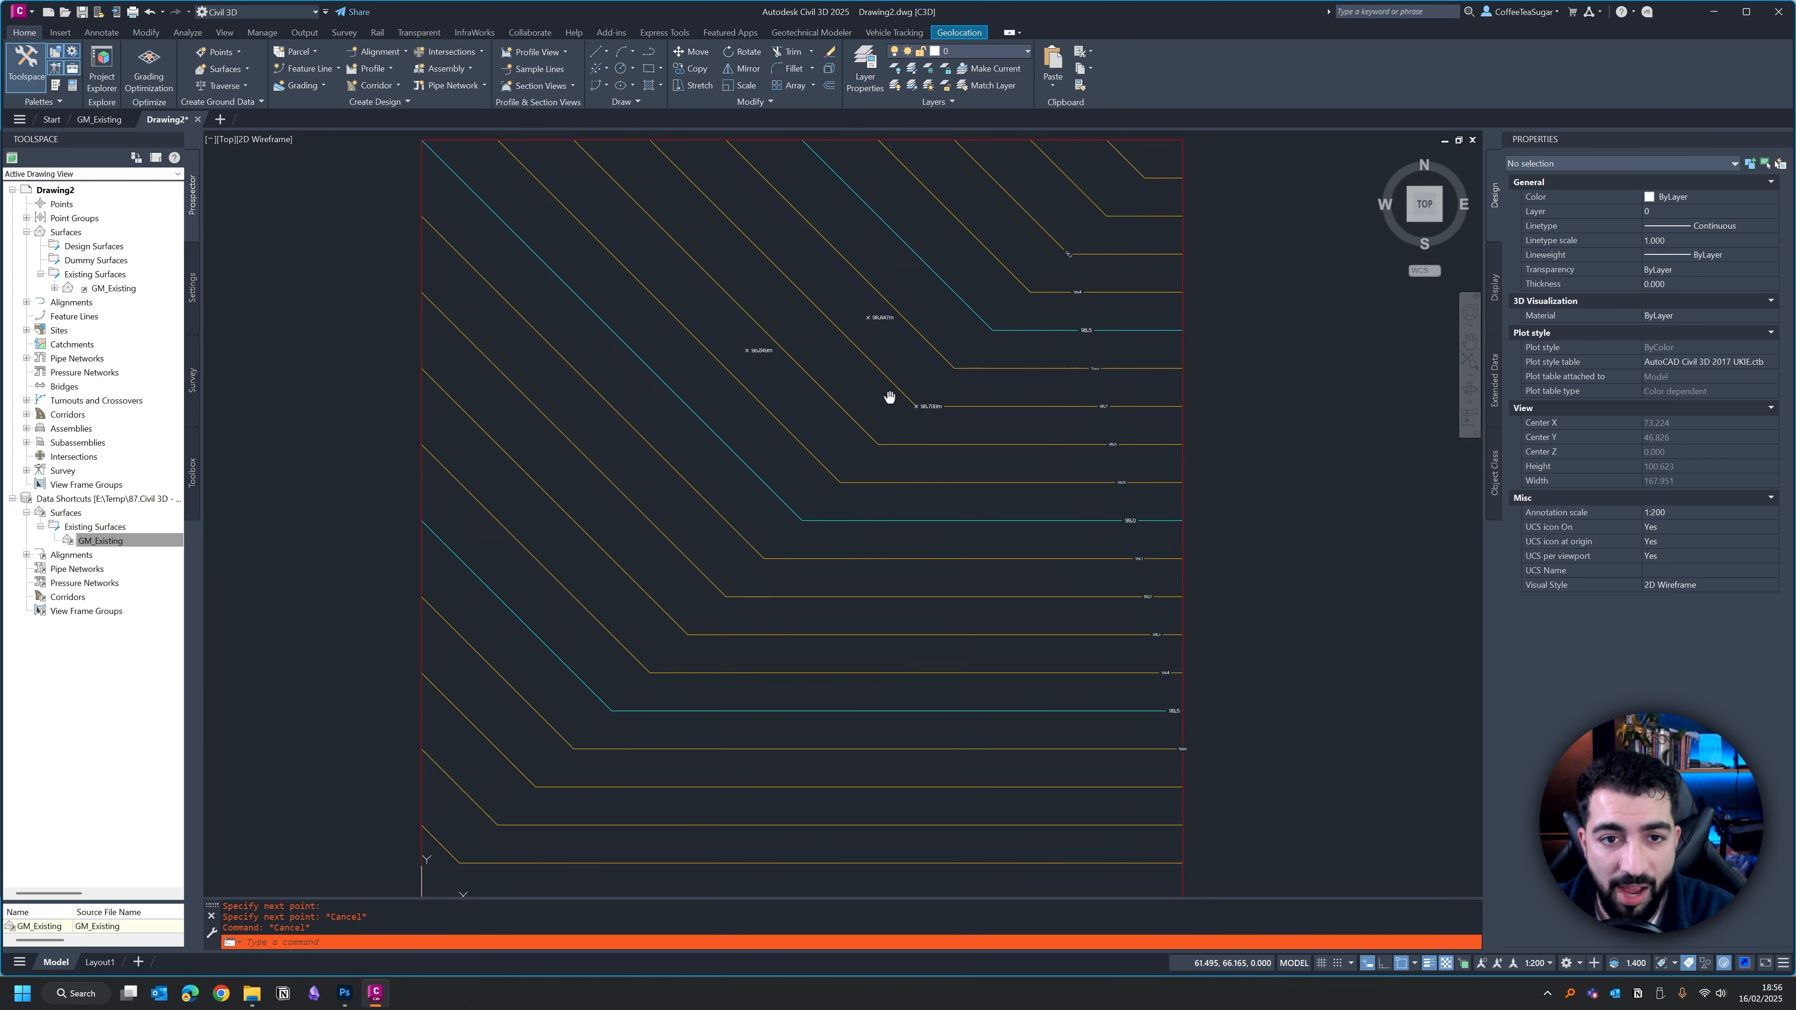
{"action": "left_click", "coordinate": [82, 13]}
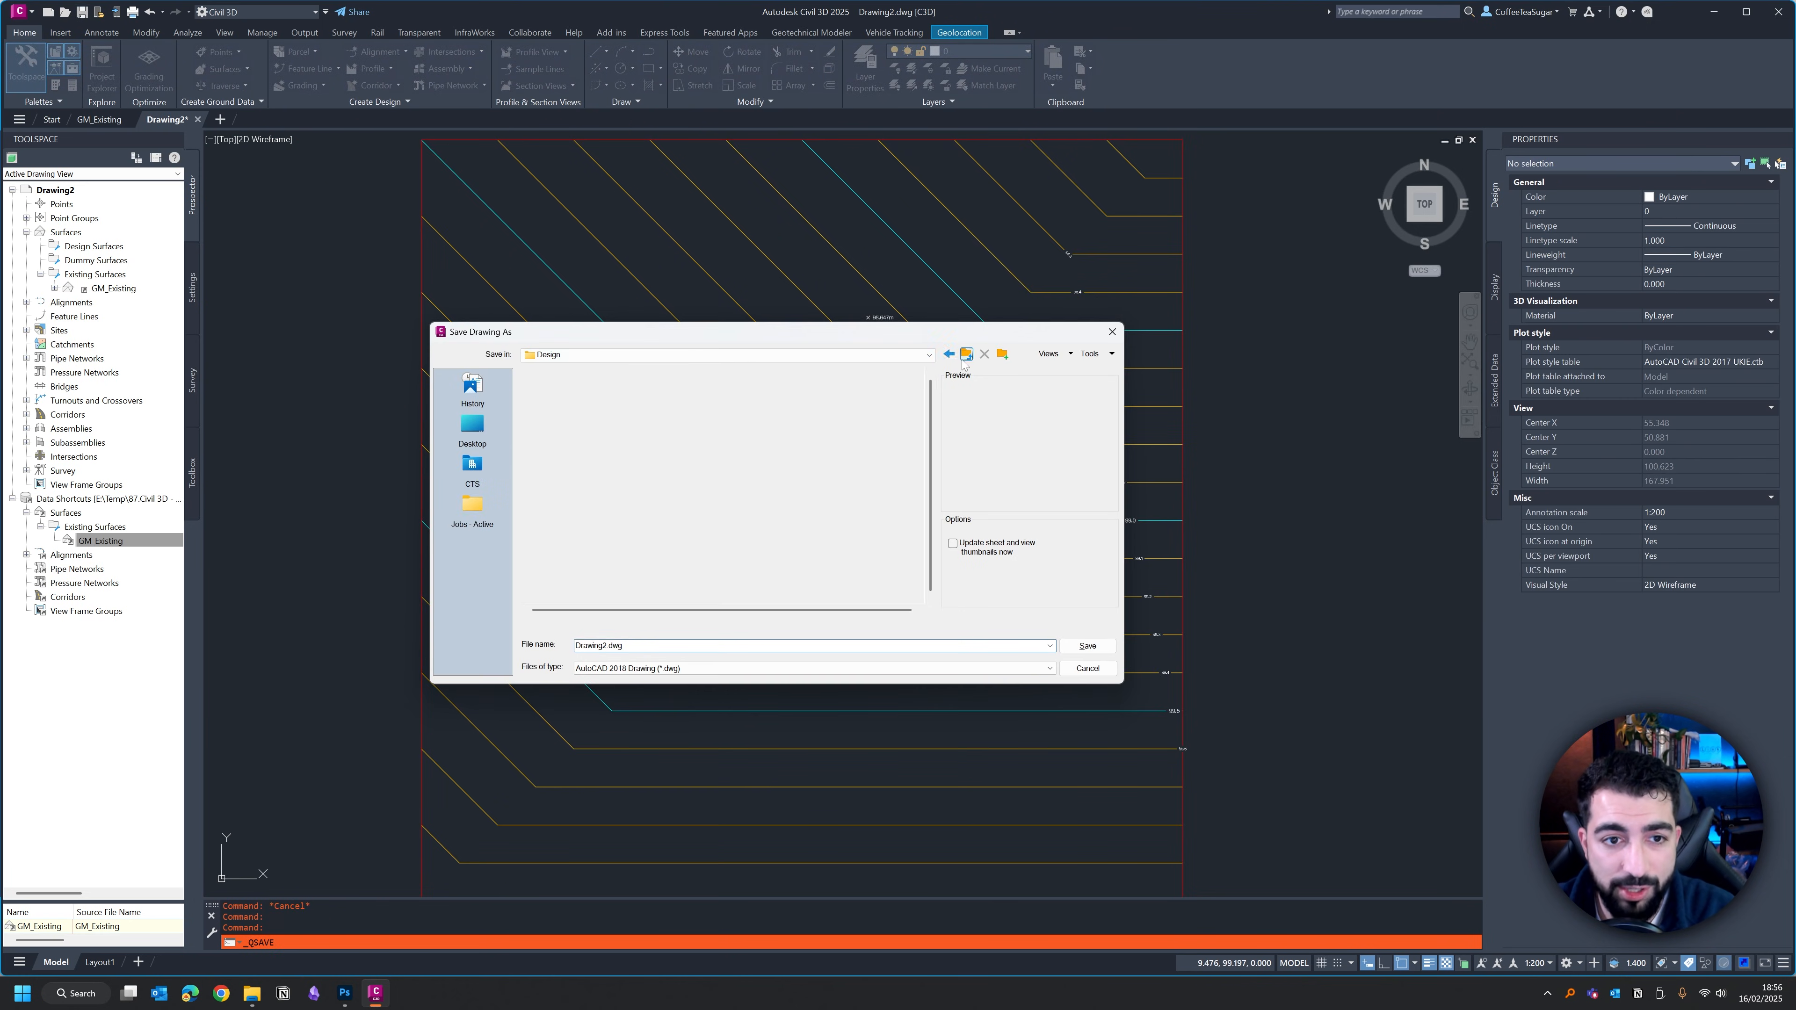
{"action": "double_click", "coordinate": [548, 418]}
{"action": "left_click_drag", "start_coordinate": [607, 646], "coordinate": [468, 653]}
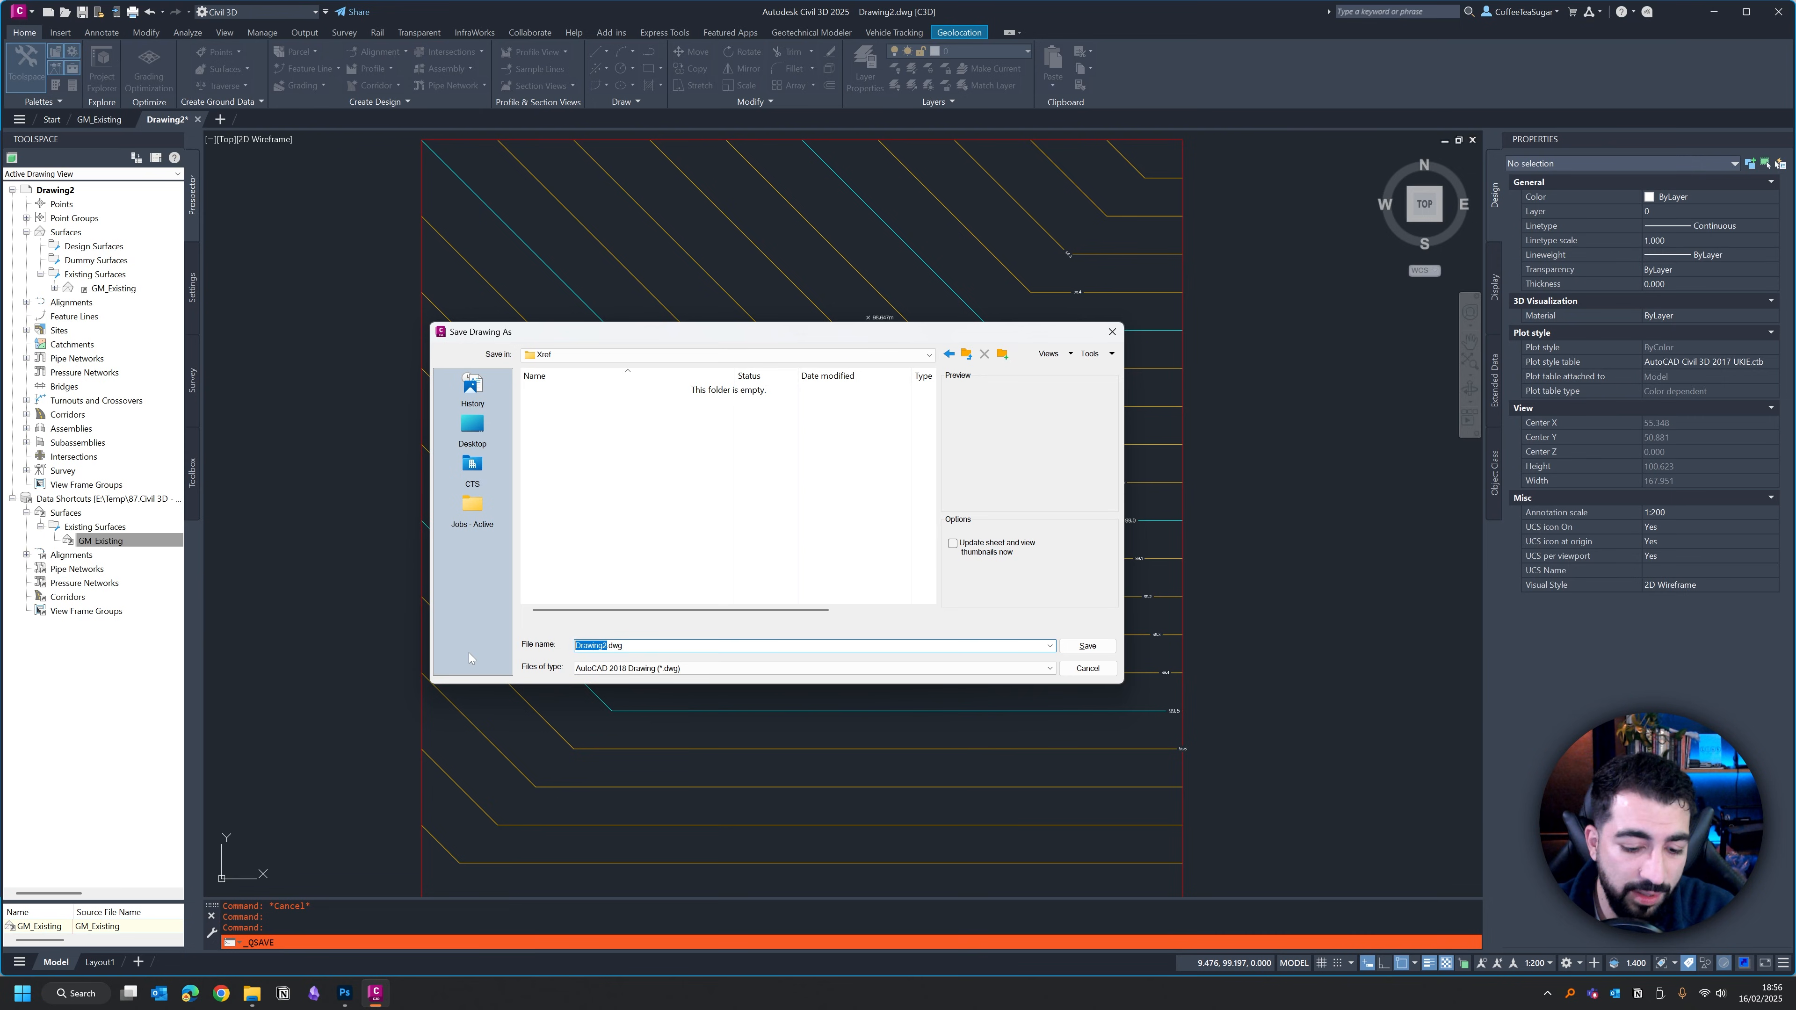
{"action": "type", "text": "Existing"}
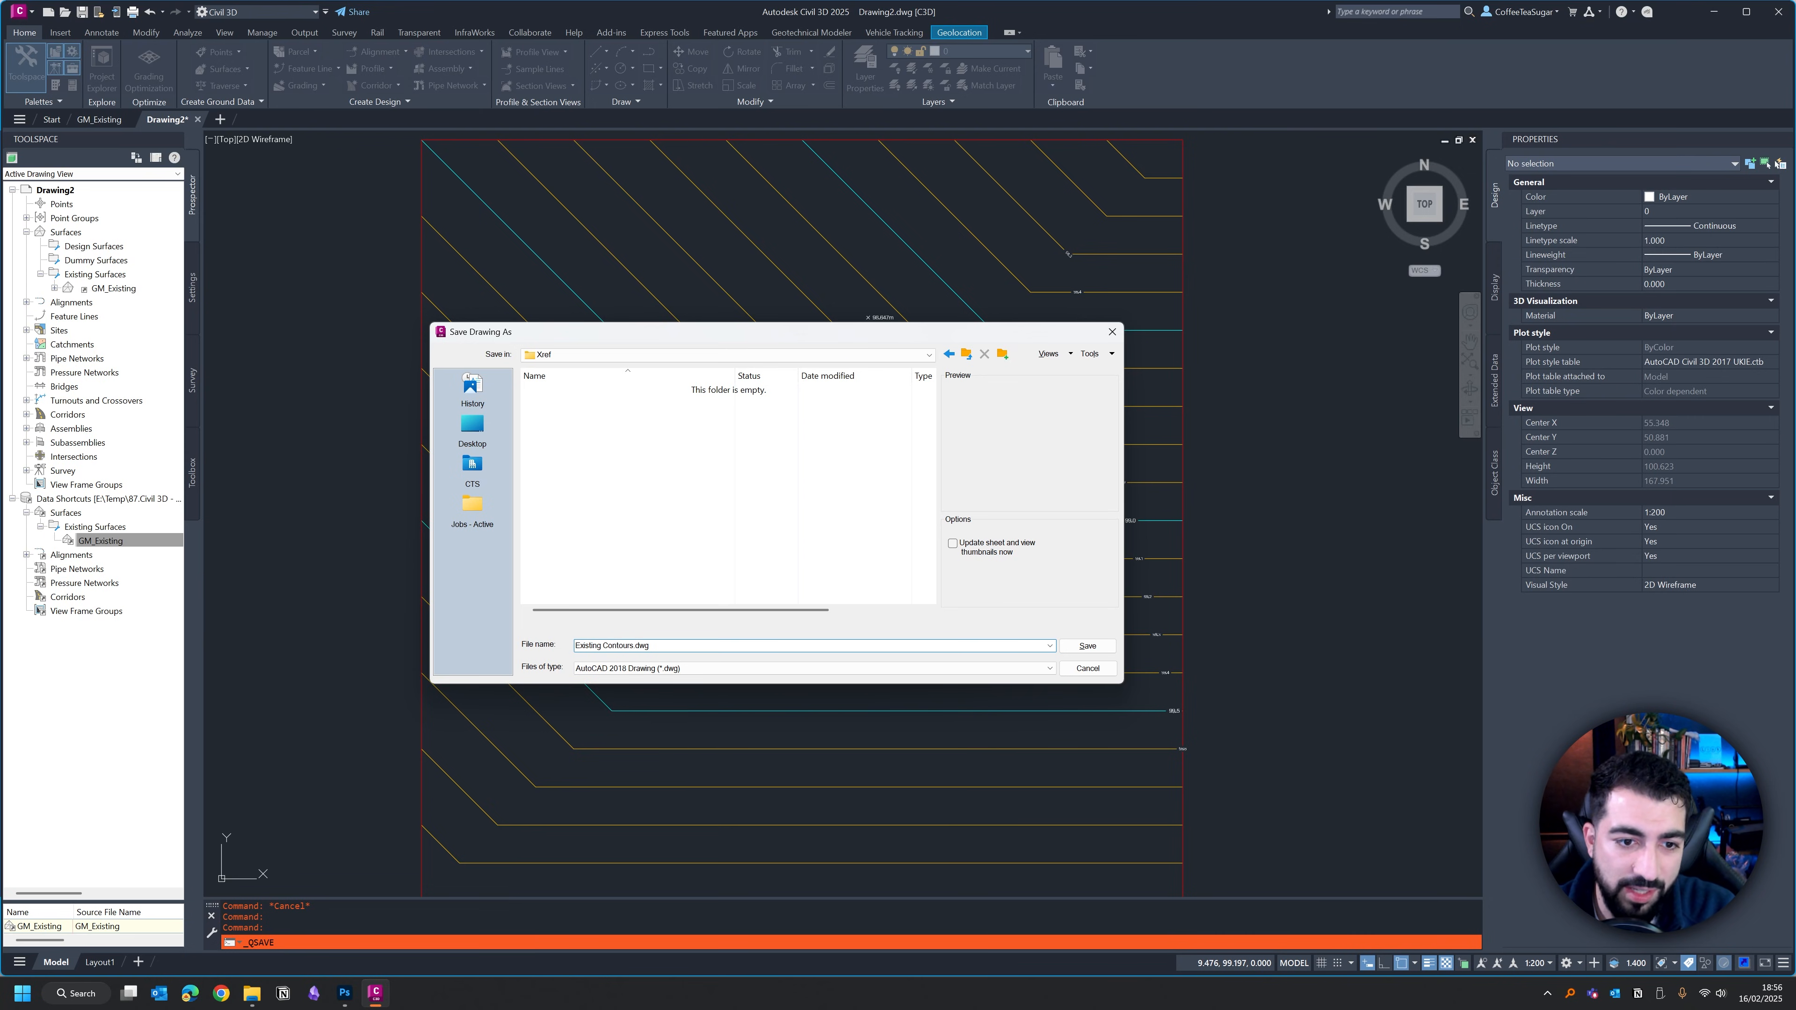
{"action": "type", "text": "X-"}
{"action": "key", "text": "Return"}
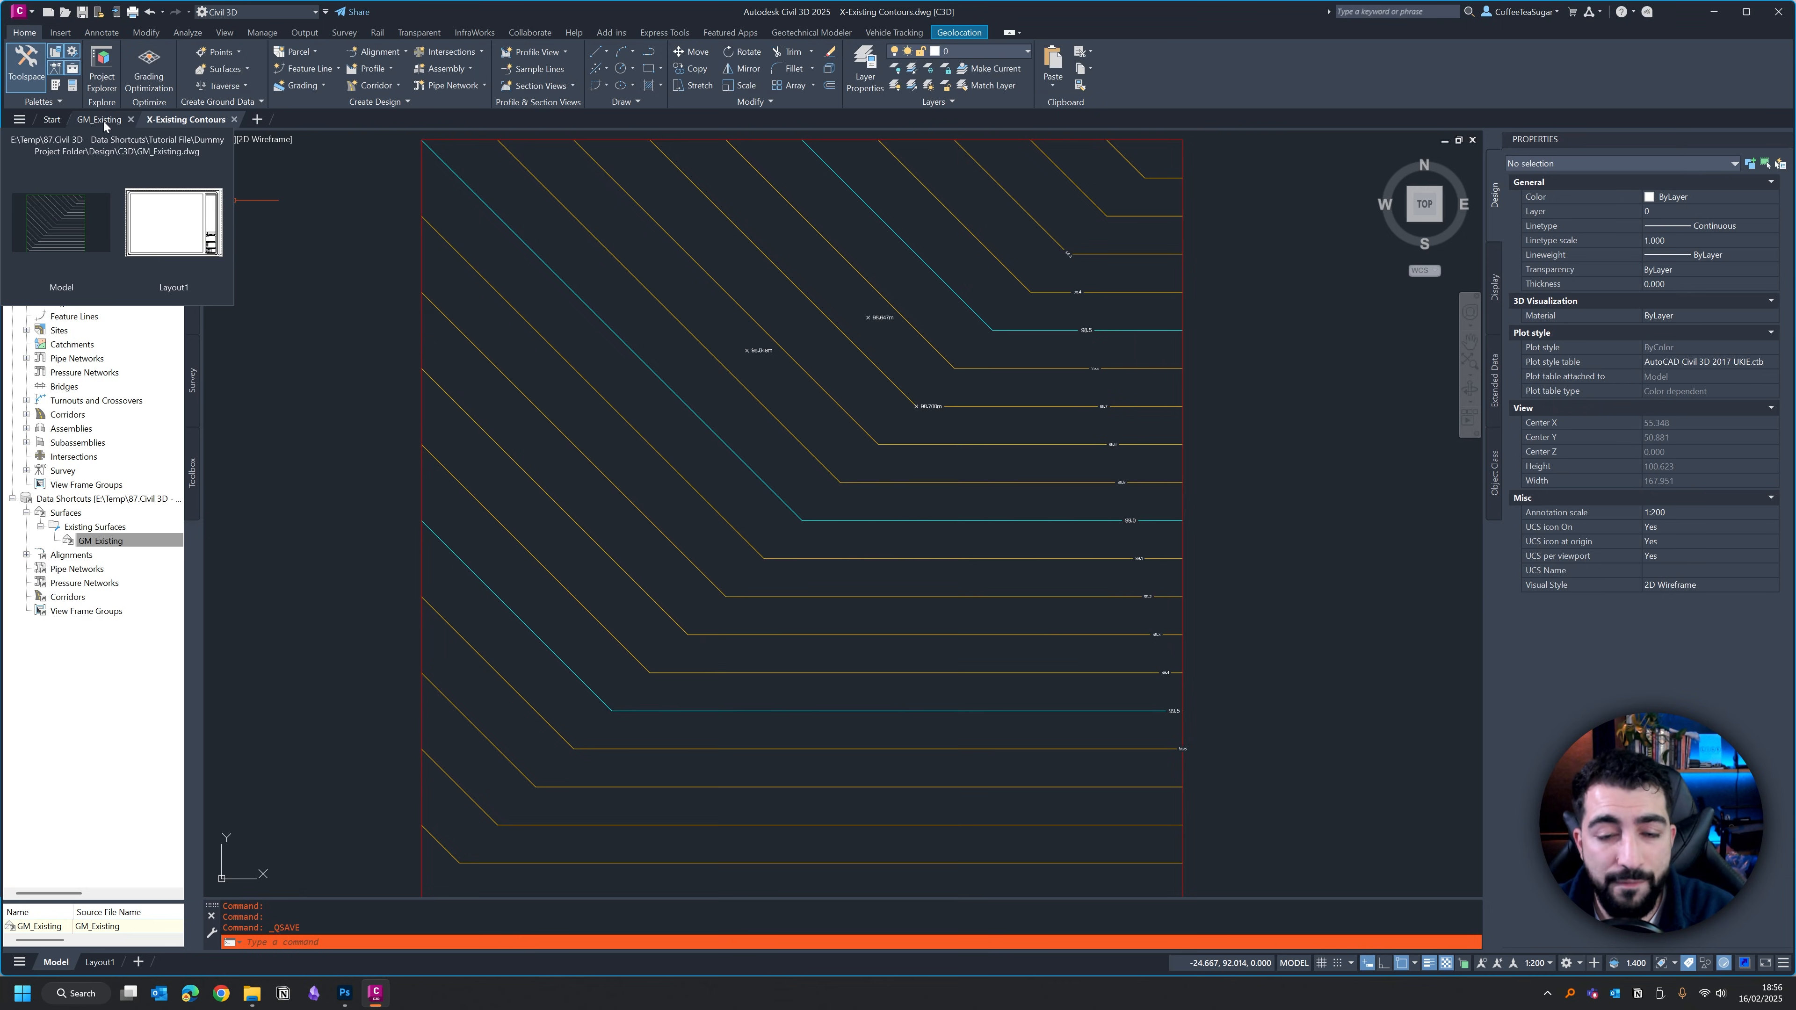
Switch to the GM_Existing drawing and set its surface style to Triangulation and Points.
{"action": "left_click", "coordinate": [104, 120]}
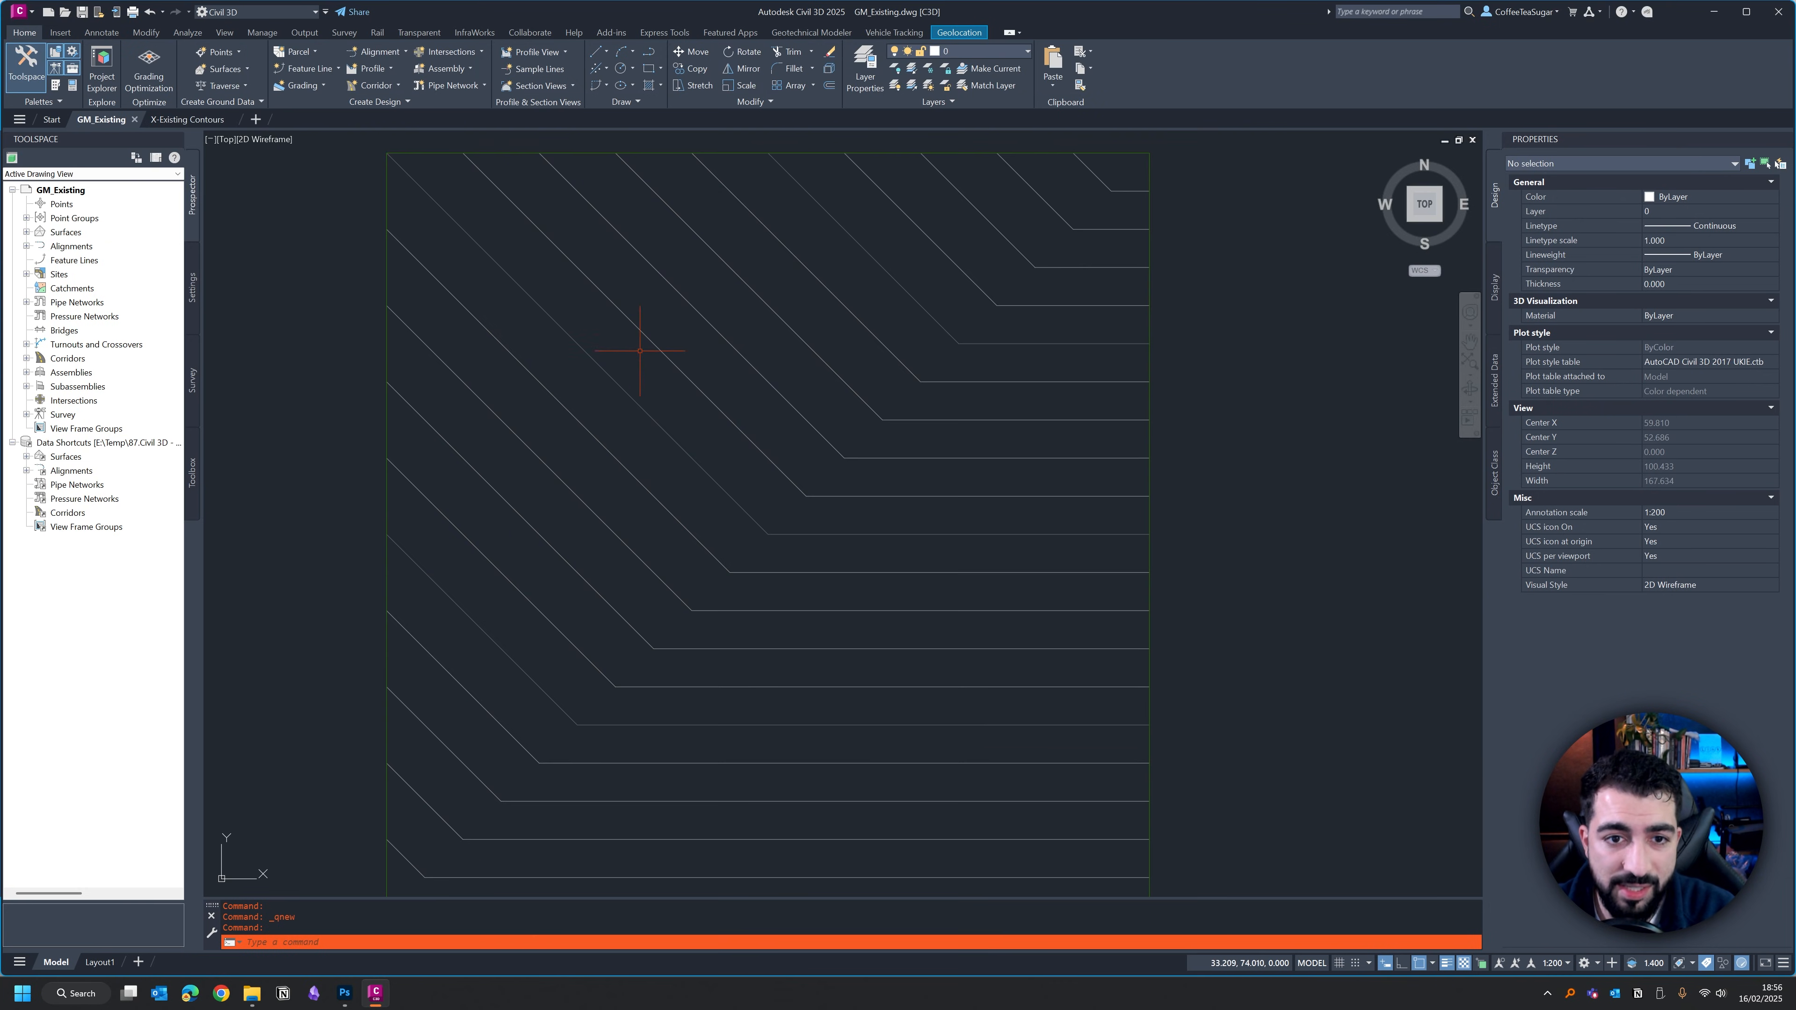
{"action": "left_click", "coordinate": [636, 155]}
{"action": "left_click", "coordinate": [1732, 215]}
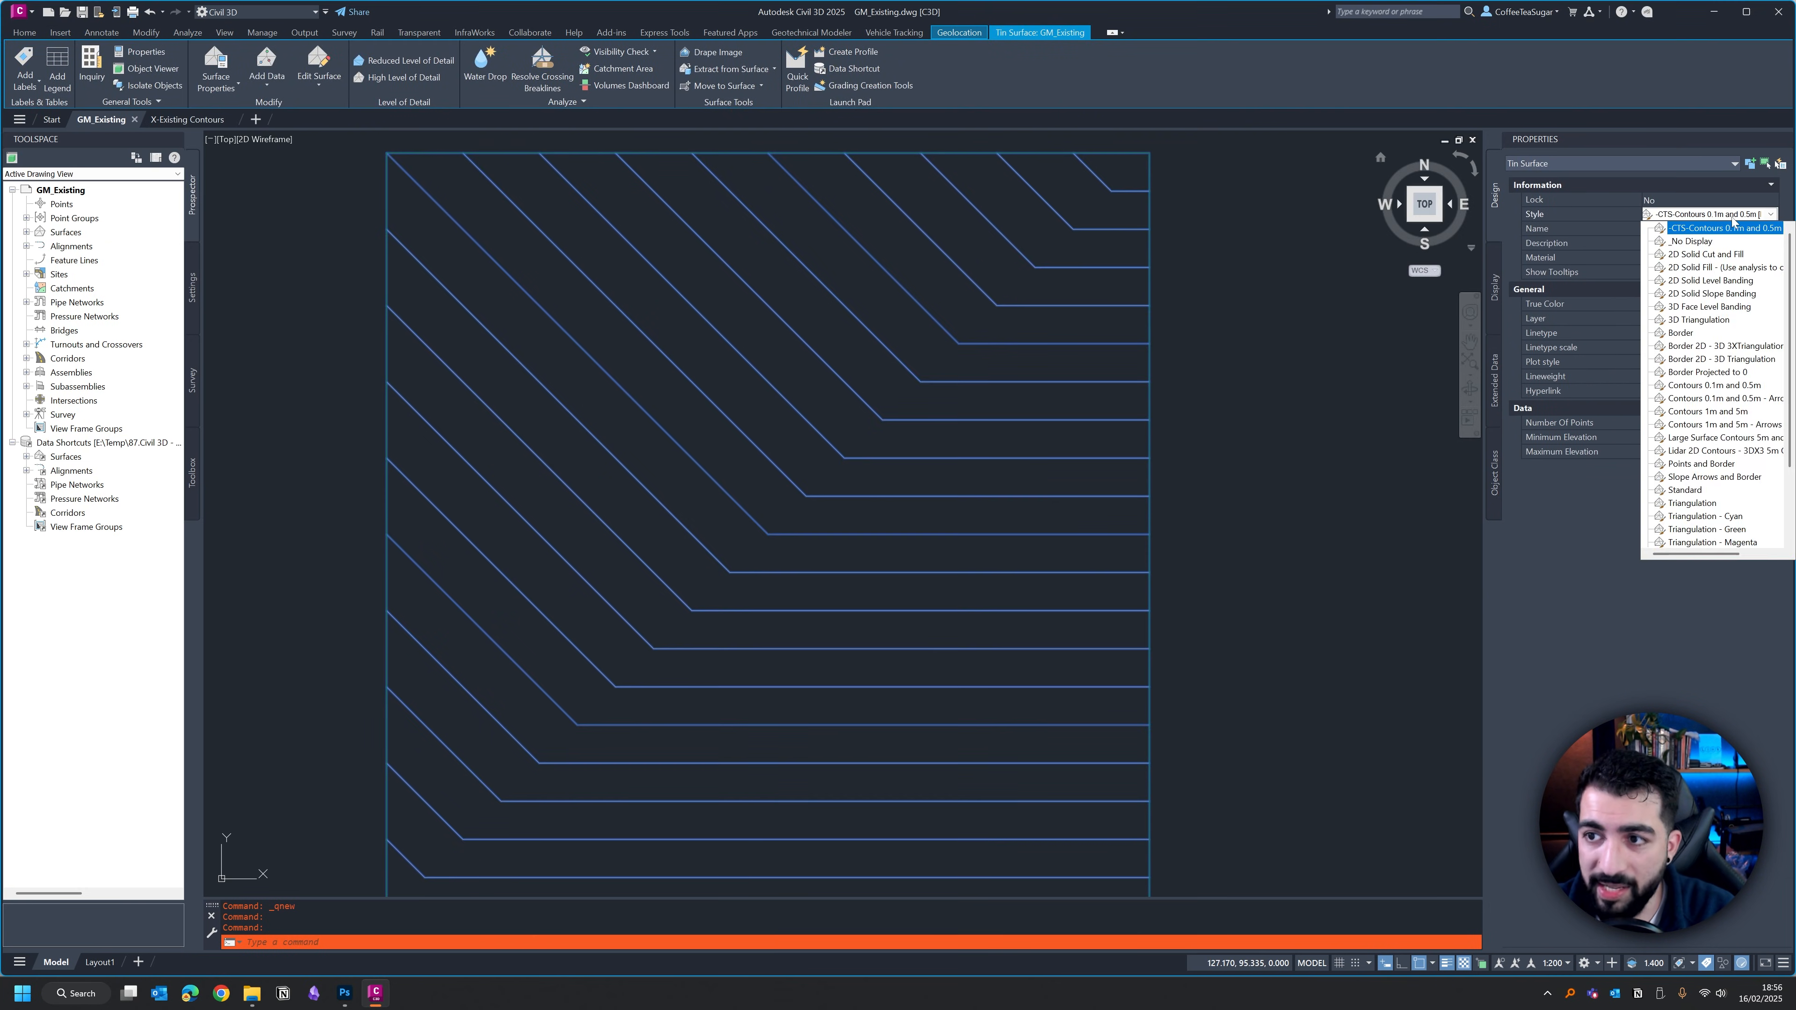
{"action": "left_click", "coordinate": [1696, 502]}
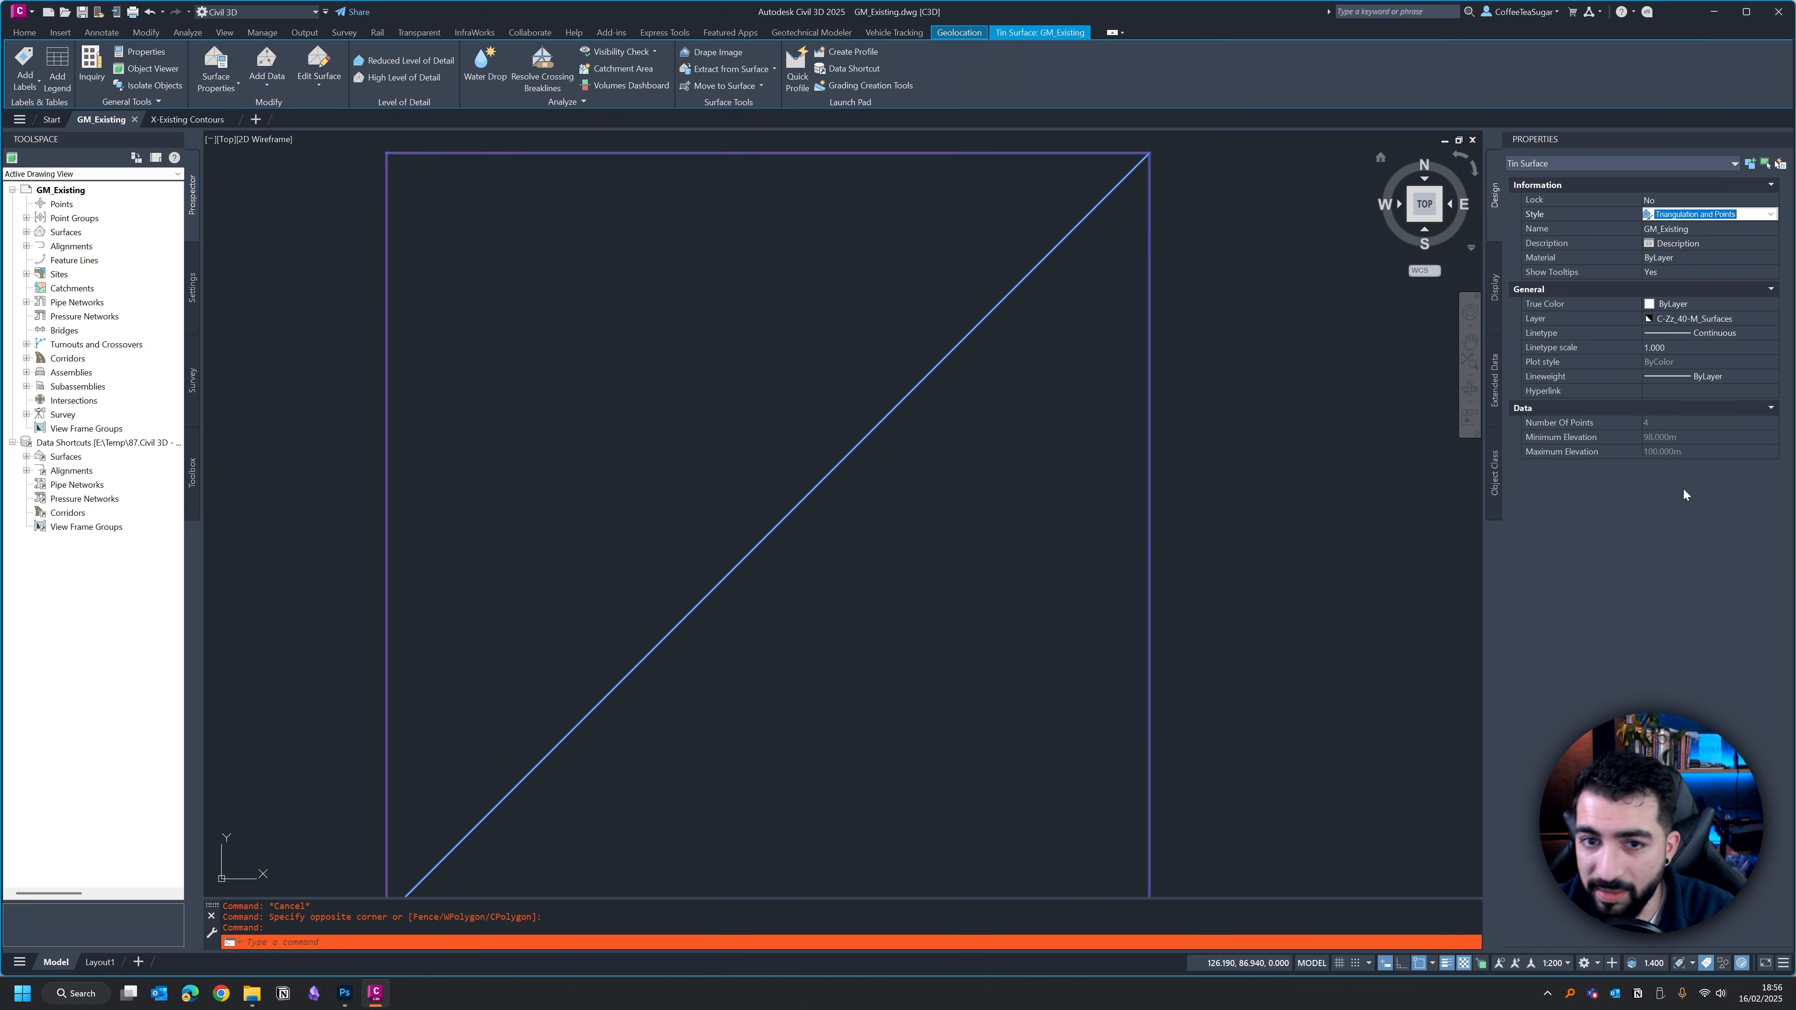
{"action": "left_click", "coordinate": [721, 429]}
{"action": "key", "text": "Escape"}
Add a point at elevation 95 to the GM_Existing surface, in its upper-left area off the diagonal triangle edge.
{"action": "left_click", "coordinate": [856, 431]}
{"action": "left_click", "coordinate": [318, 70]}
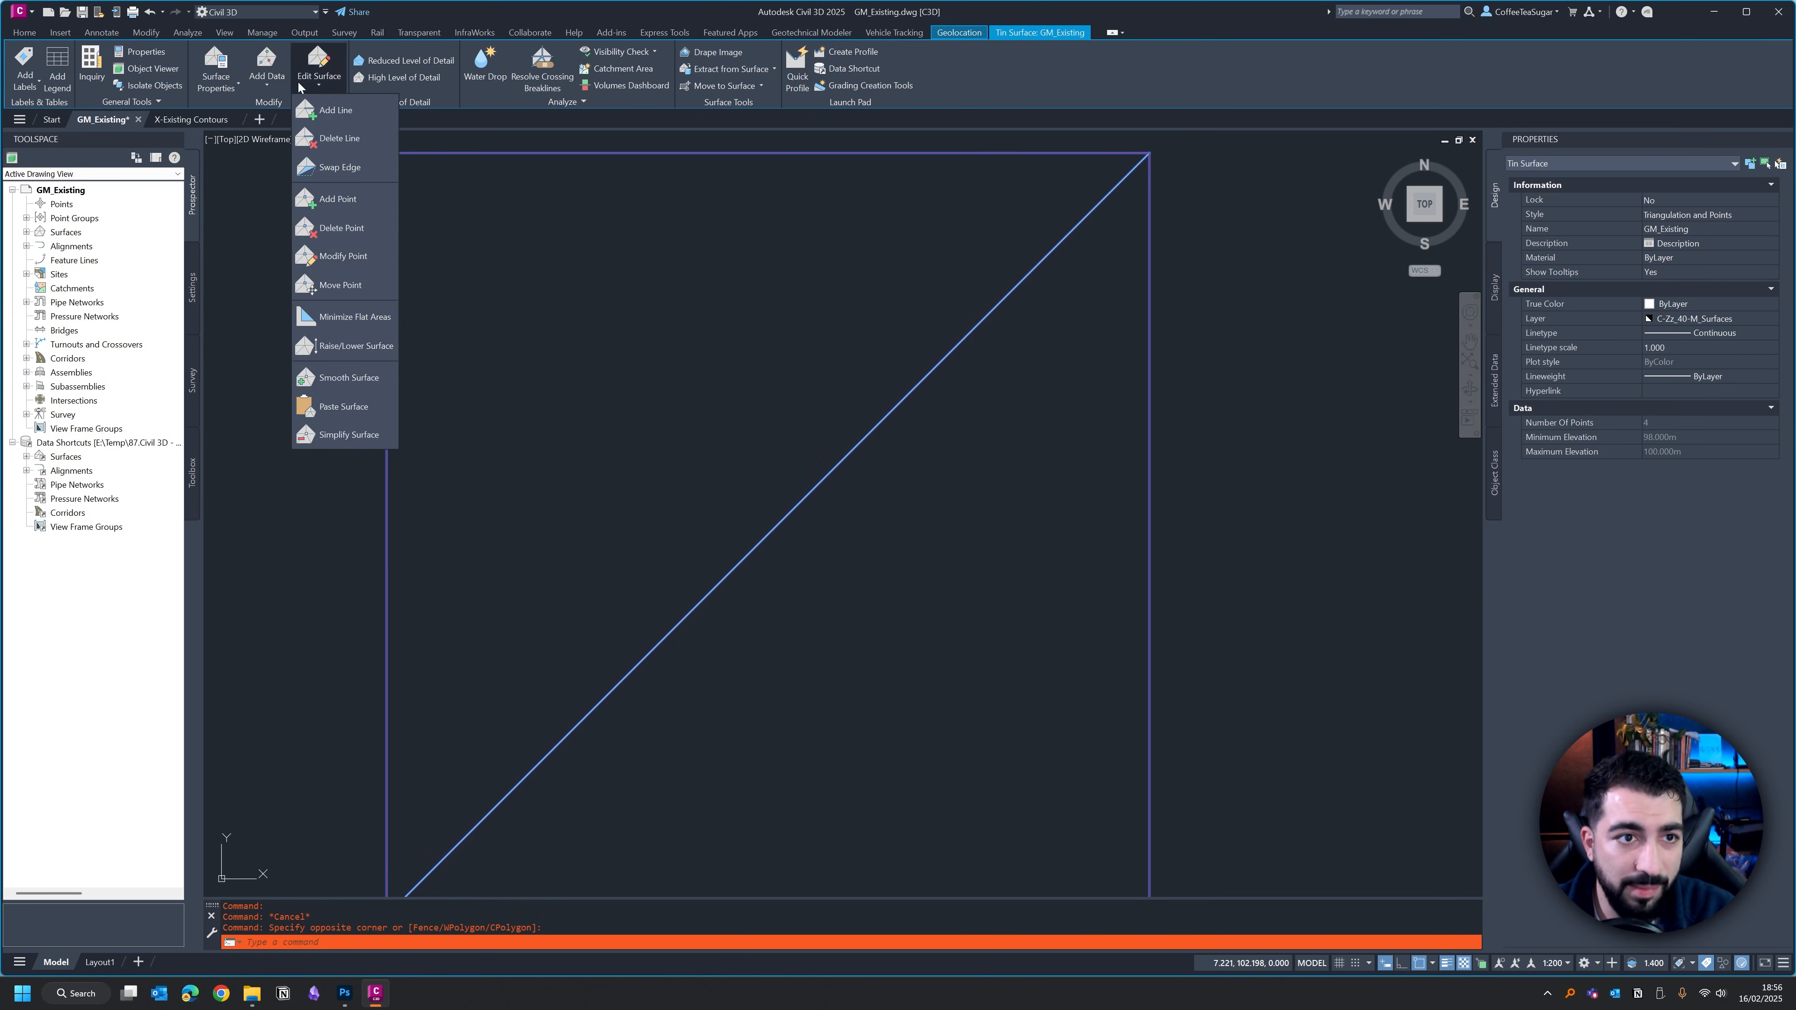
{"action": "left_click", "coordinate": [325, 227]}
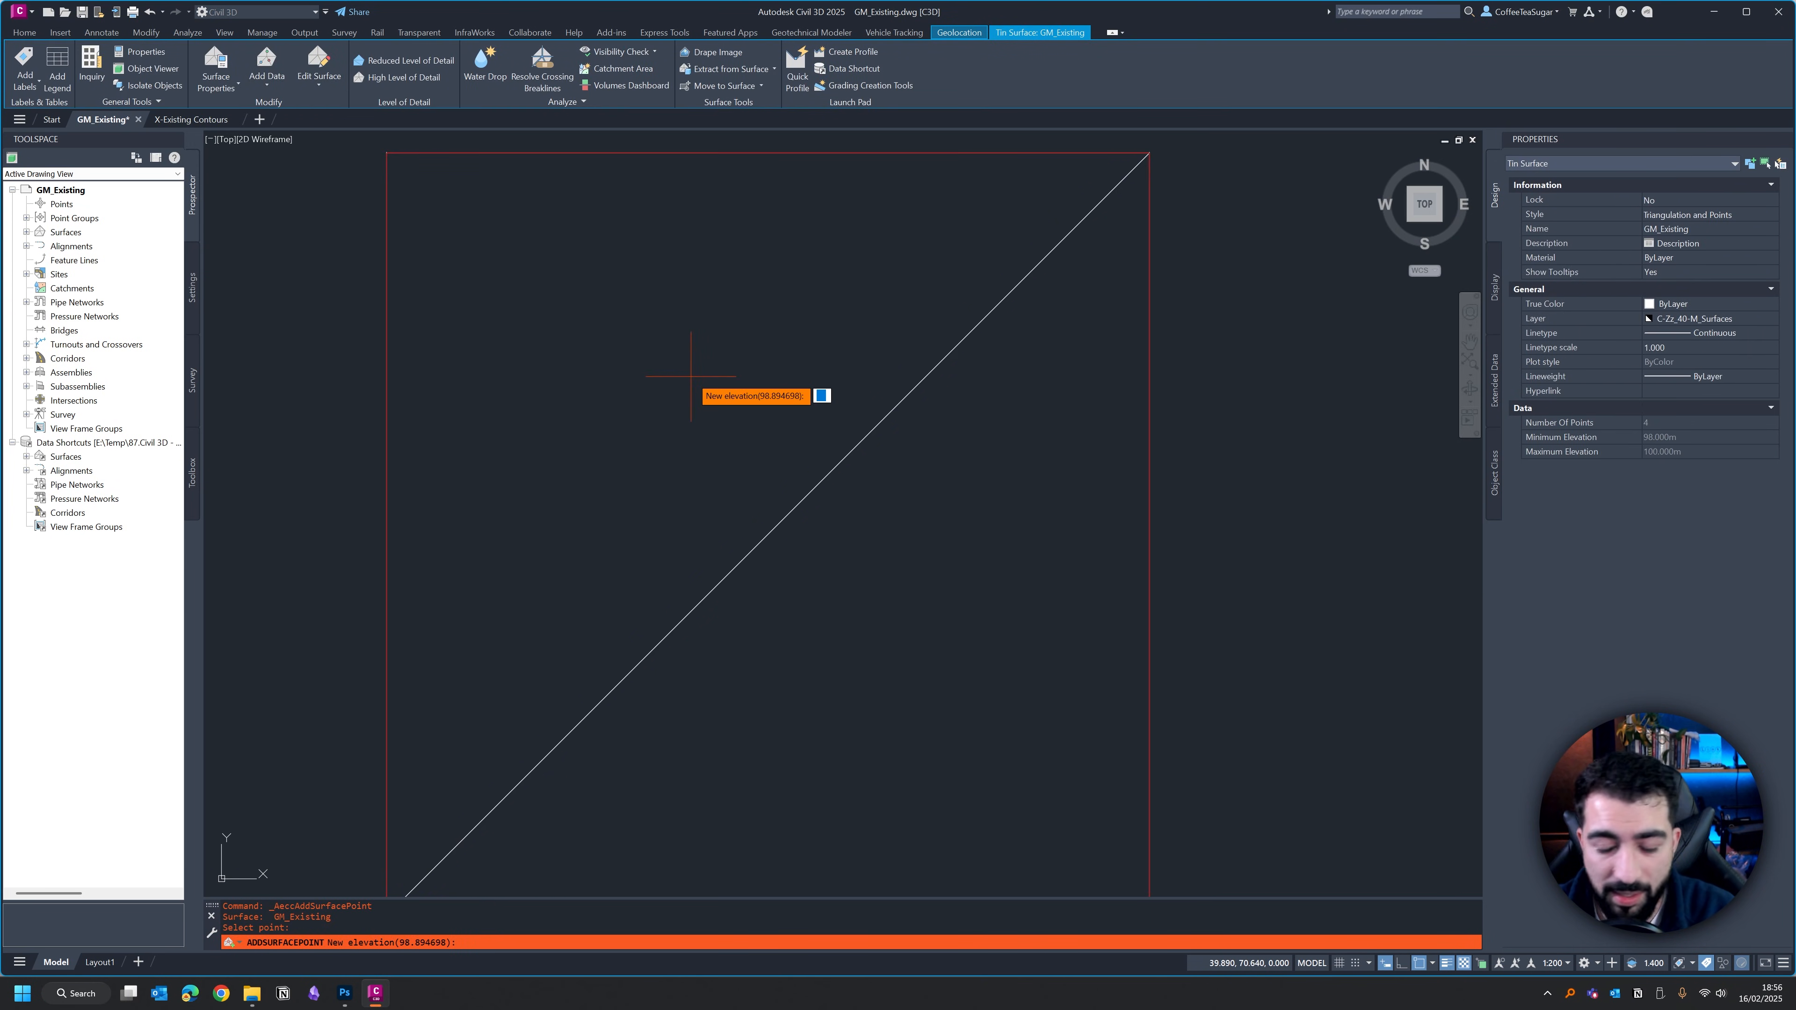
{"action": "type", "text": "95"}
{"action": "key", "text": "Return"}
{"action": "key", "text": "Escape"}
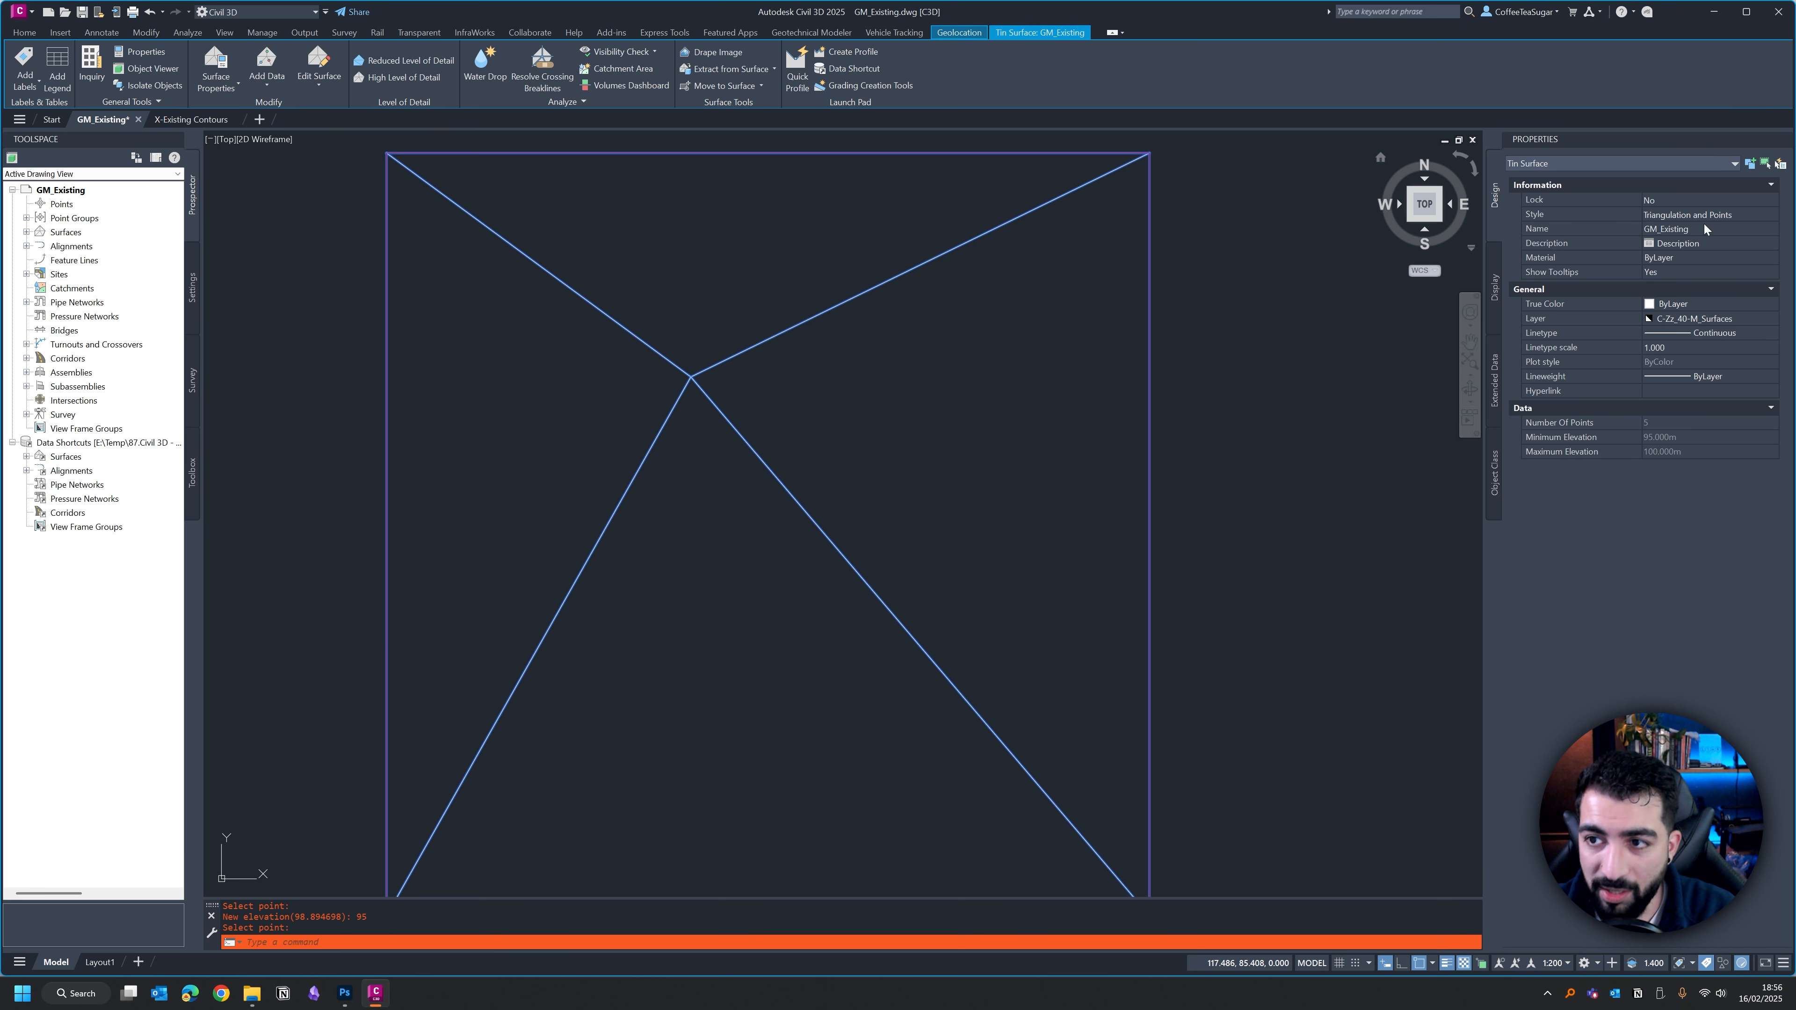
Set the surface style back to -CTS-Contours 0.1m and 0.5m and save the GM_Existing drawing.
{"action": "left_click", "coordinate": [1711, 215]}
{"action": "scroll", "coordinate": [1712, 233], "scroll_direction": "up", "scroll_amount": 2}
{"action": "left_click", "coordinate": [1697, 231]}
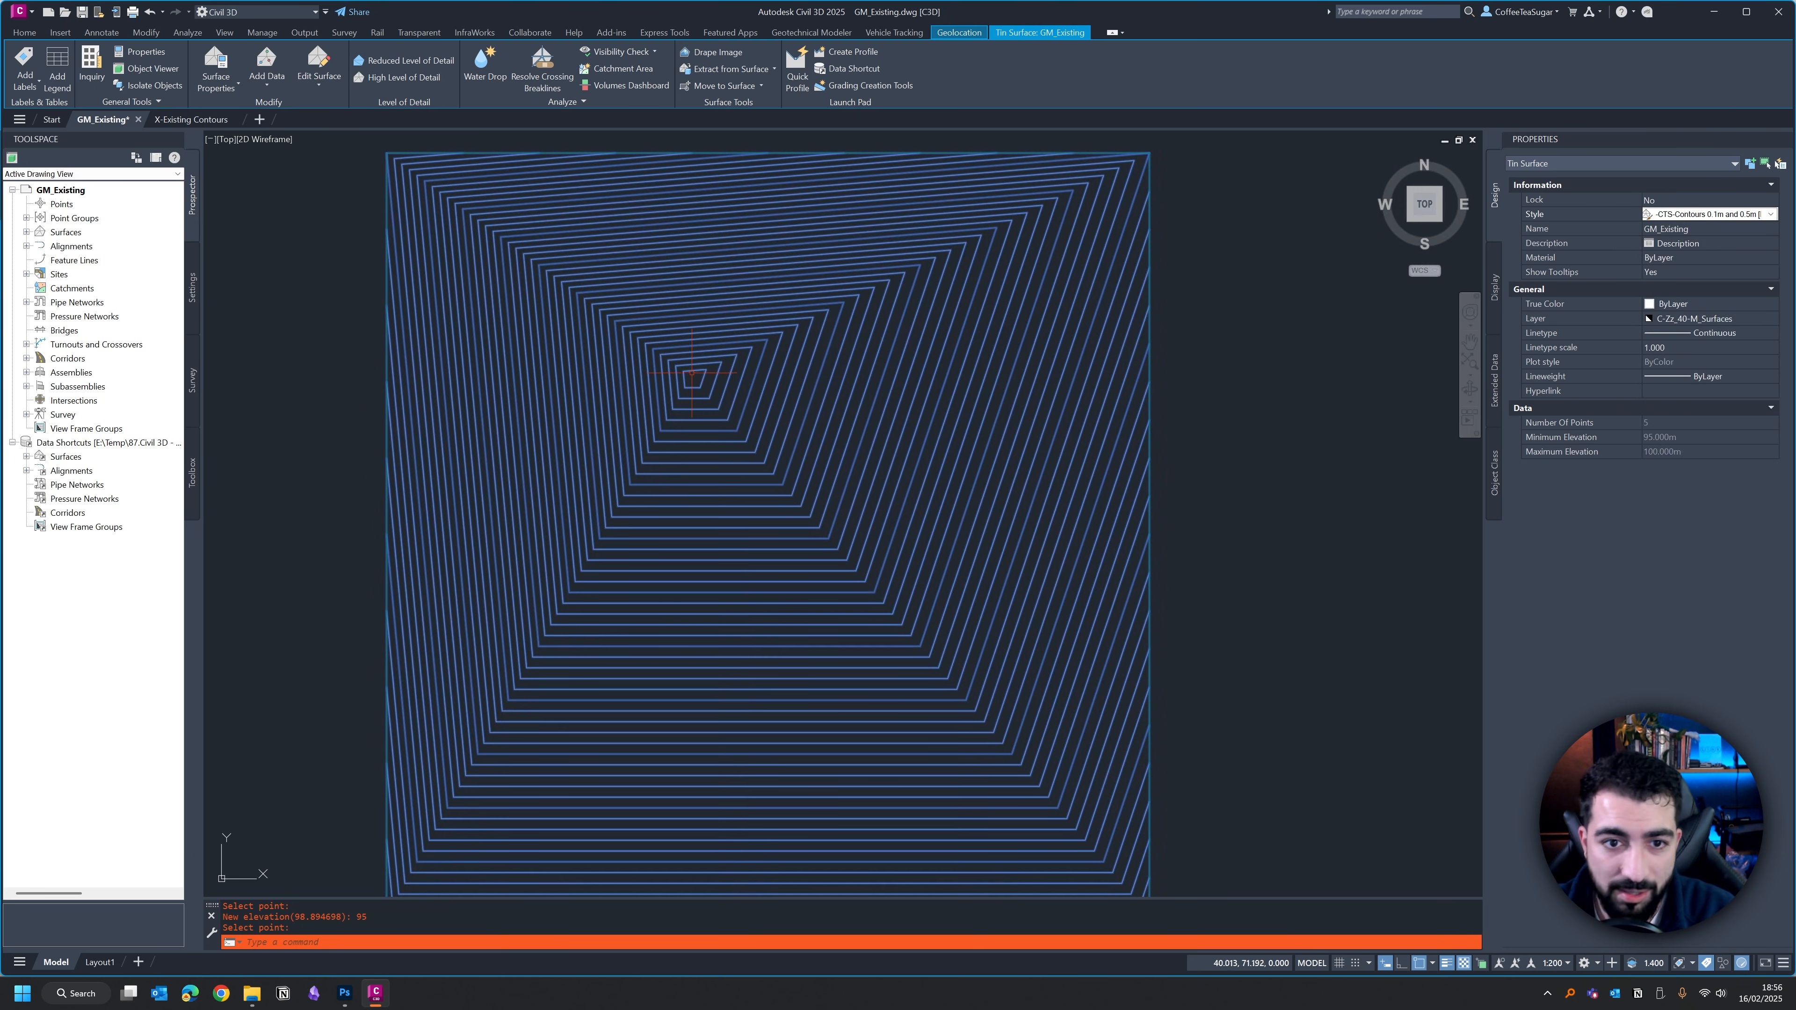
{"action": "key", "text": "Escape"}
{"action": "left_click", "coordinate": [82, 13]}
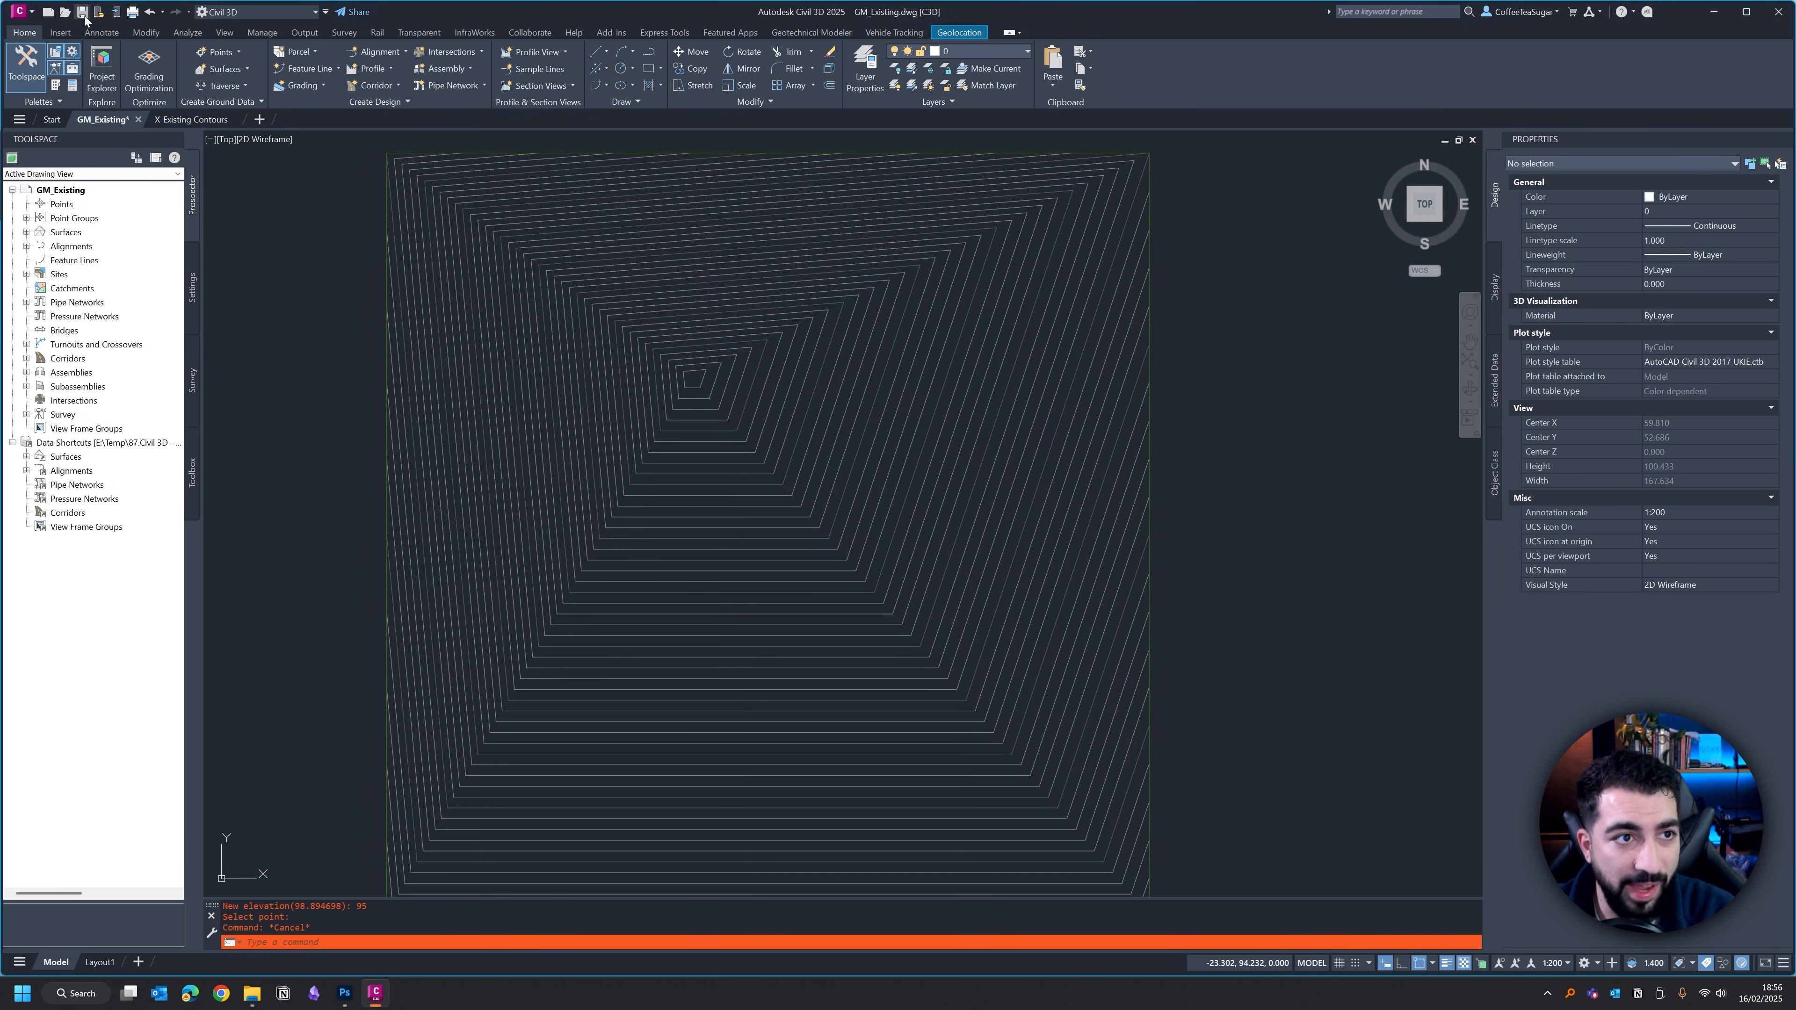
Return to the X-Existing Contours drawing and synchronize the outdated GM_Existing reference inside Existing Surfaces.
{"action": "left_click", "coordinate": [172, 118]}
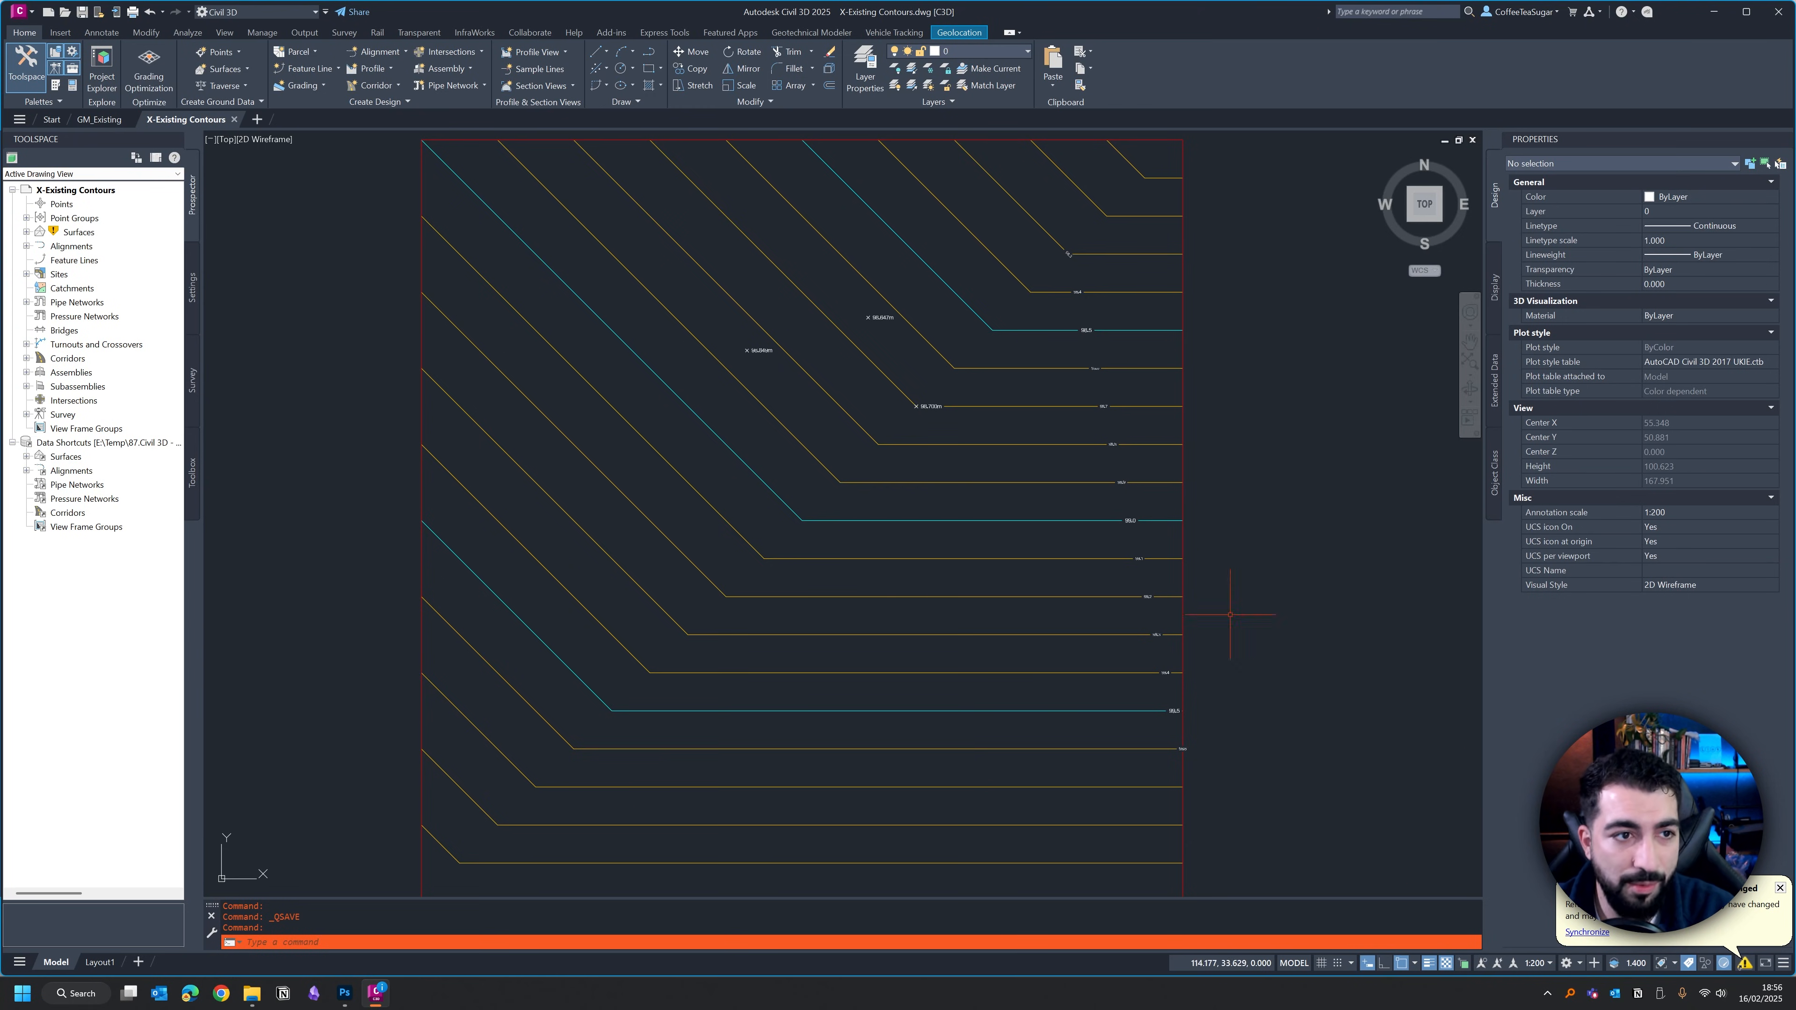
{"action": "left_click", "coordinate": [26, 233]}
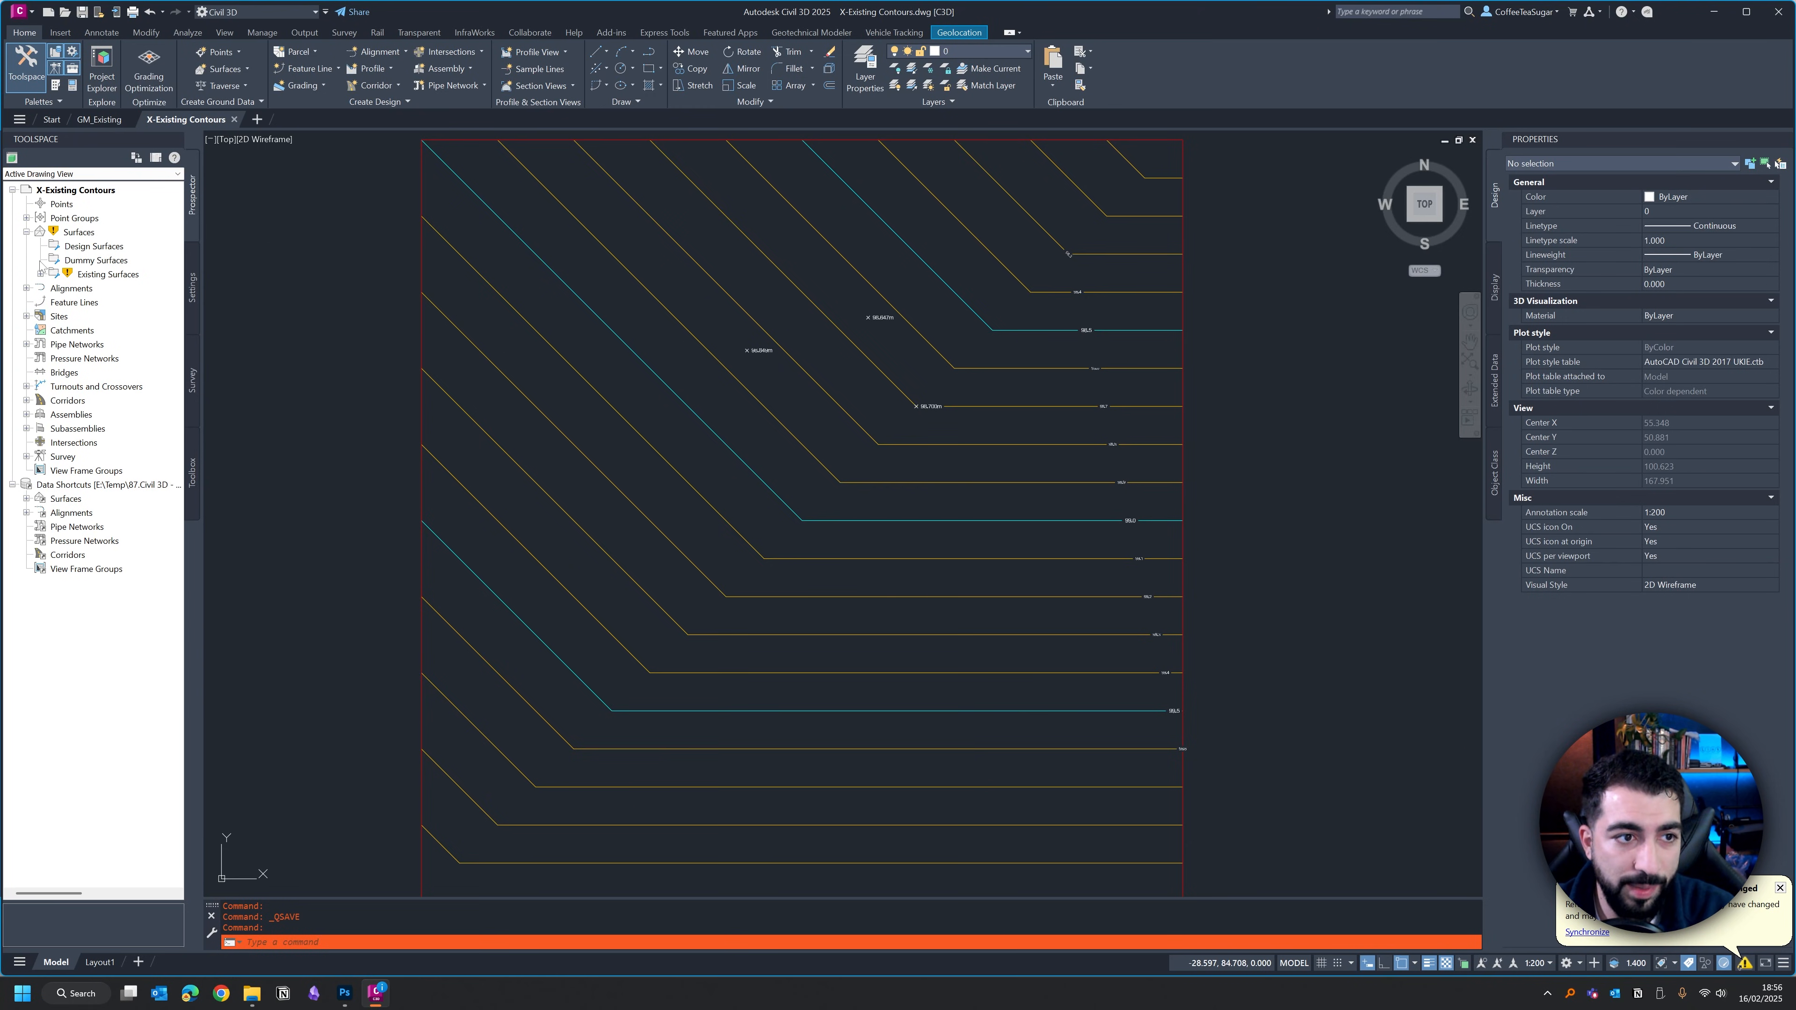
{"action": "left_click", "coordinate": [40, 275]}
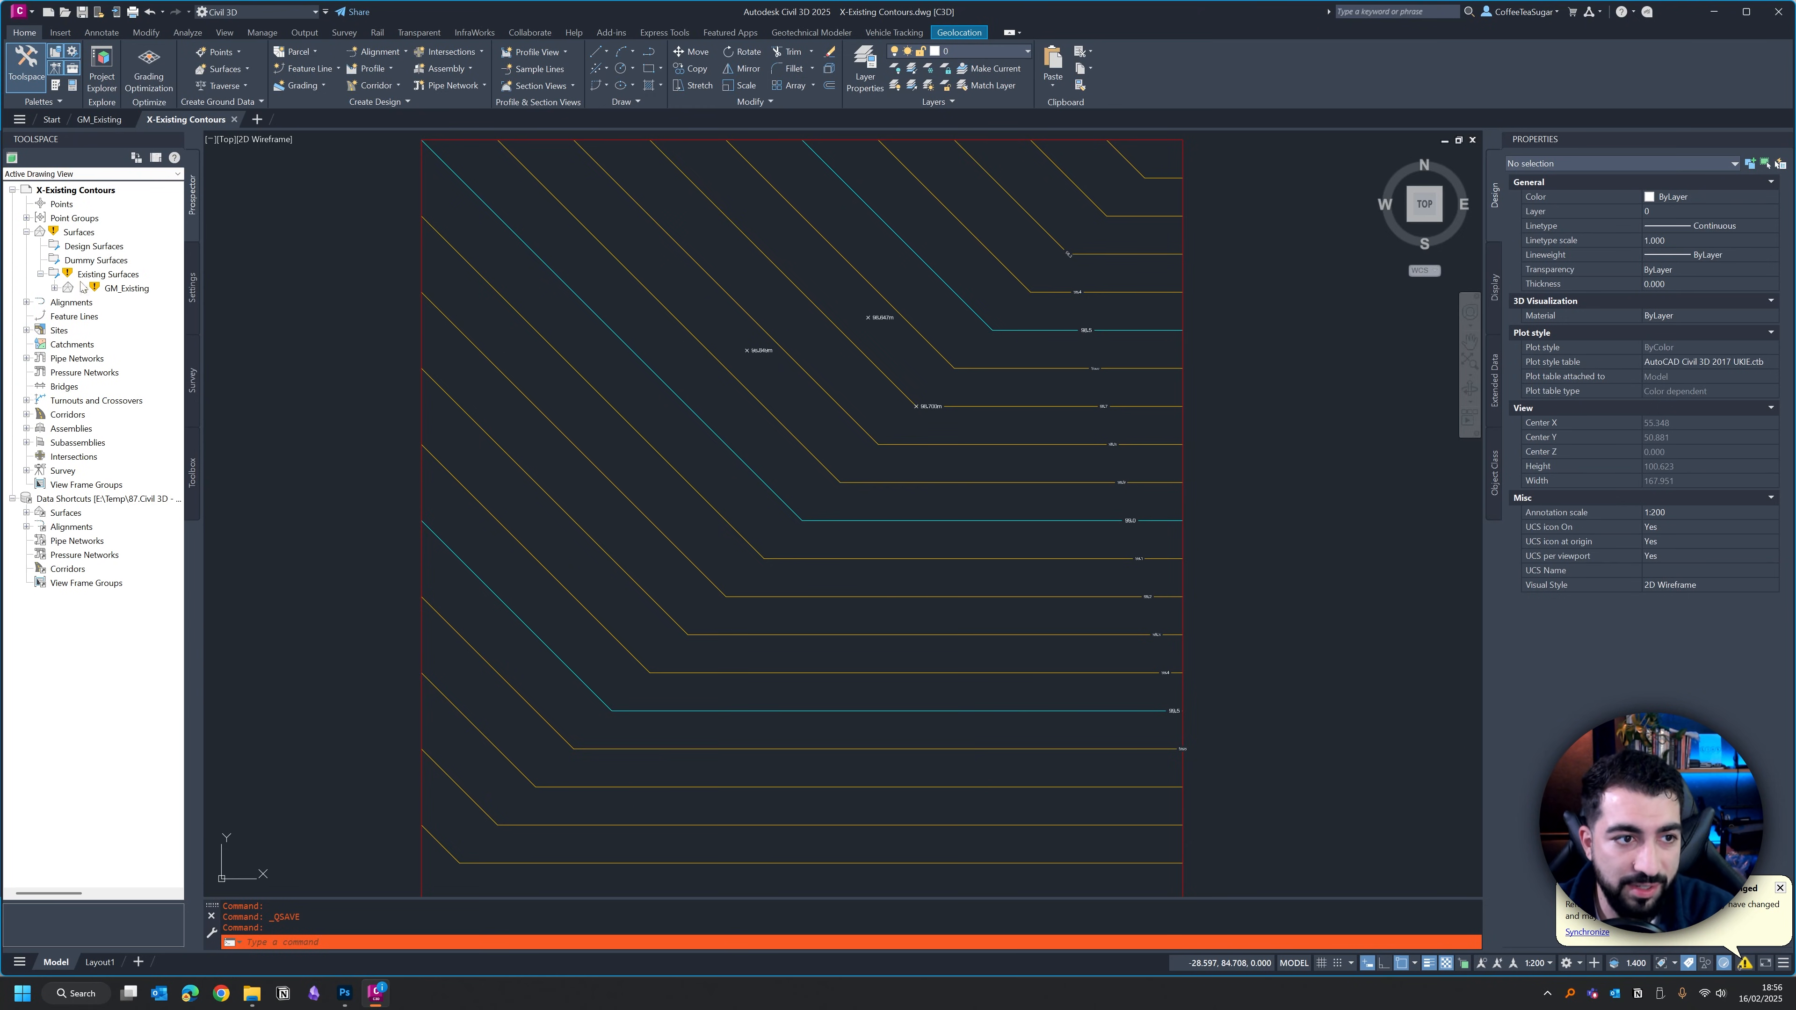
{"action": "right_click", "coordinate": [118, 291]}
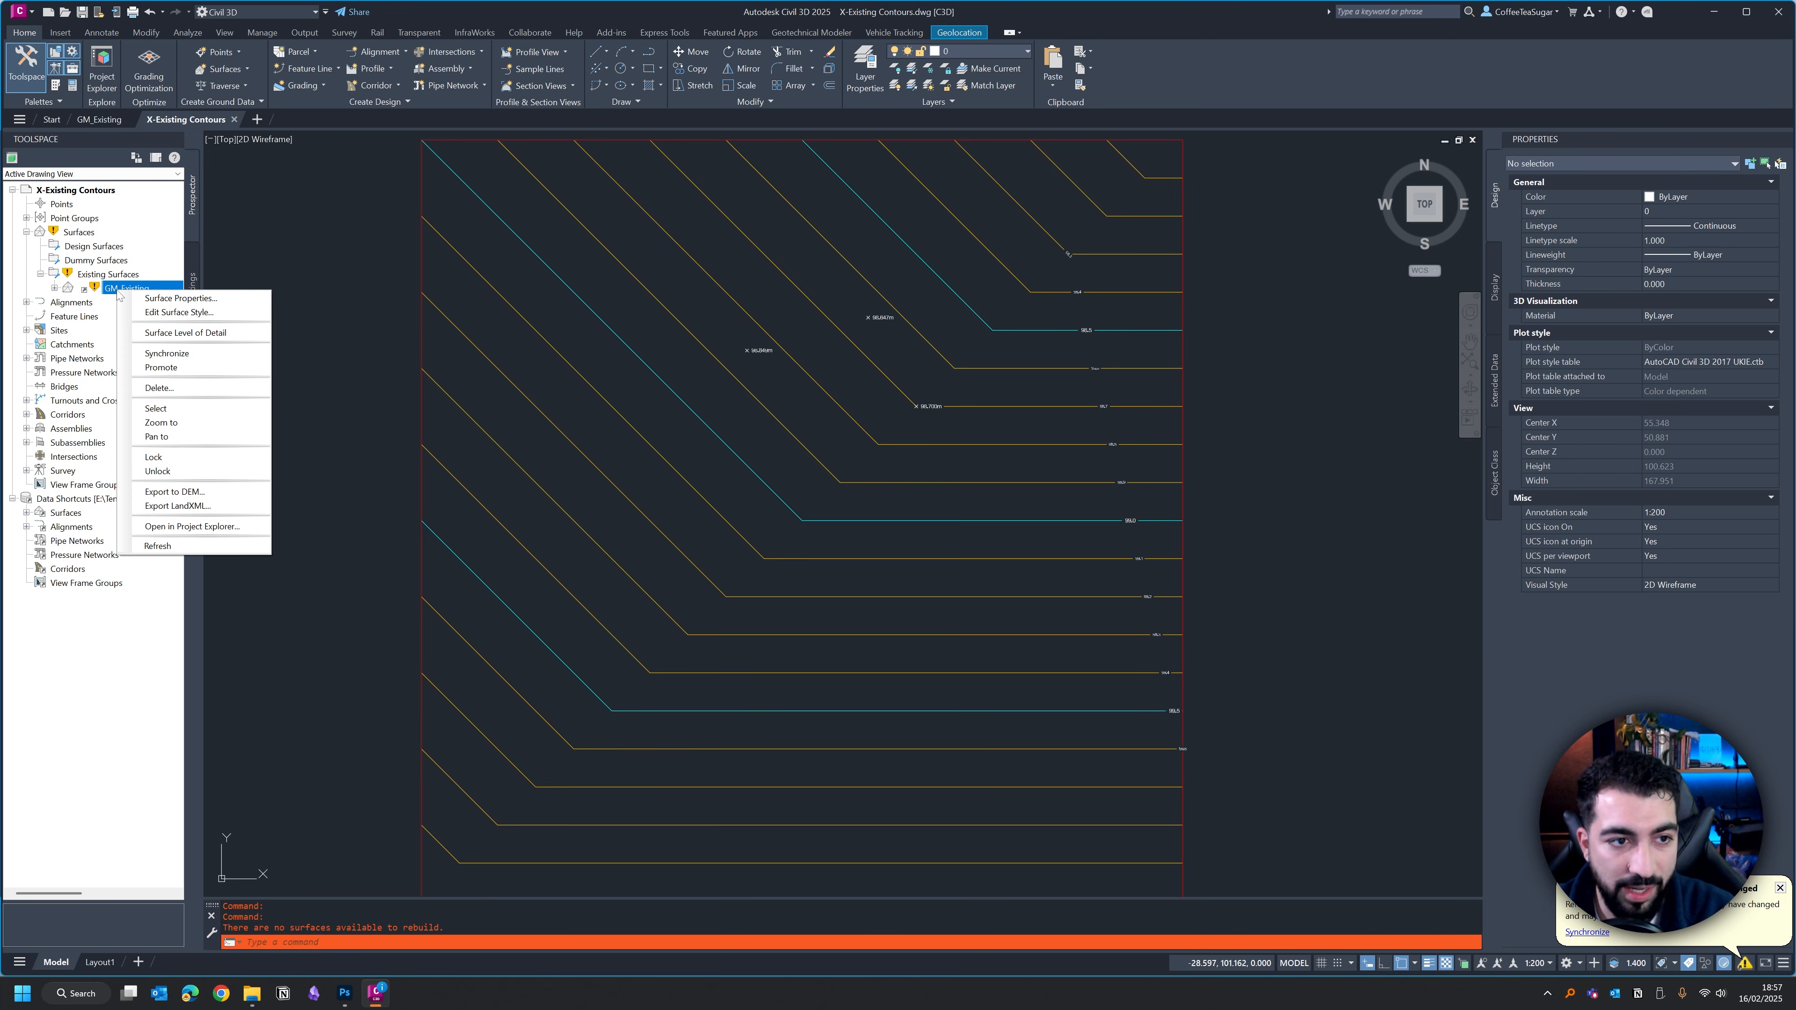
{"action": "left_click", "coordinate": [205, 354]}
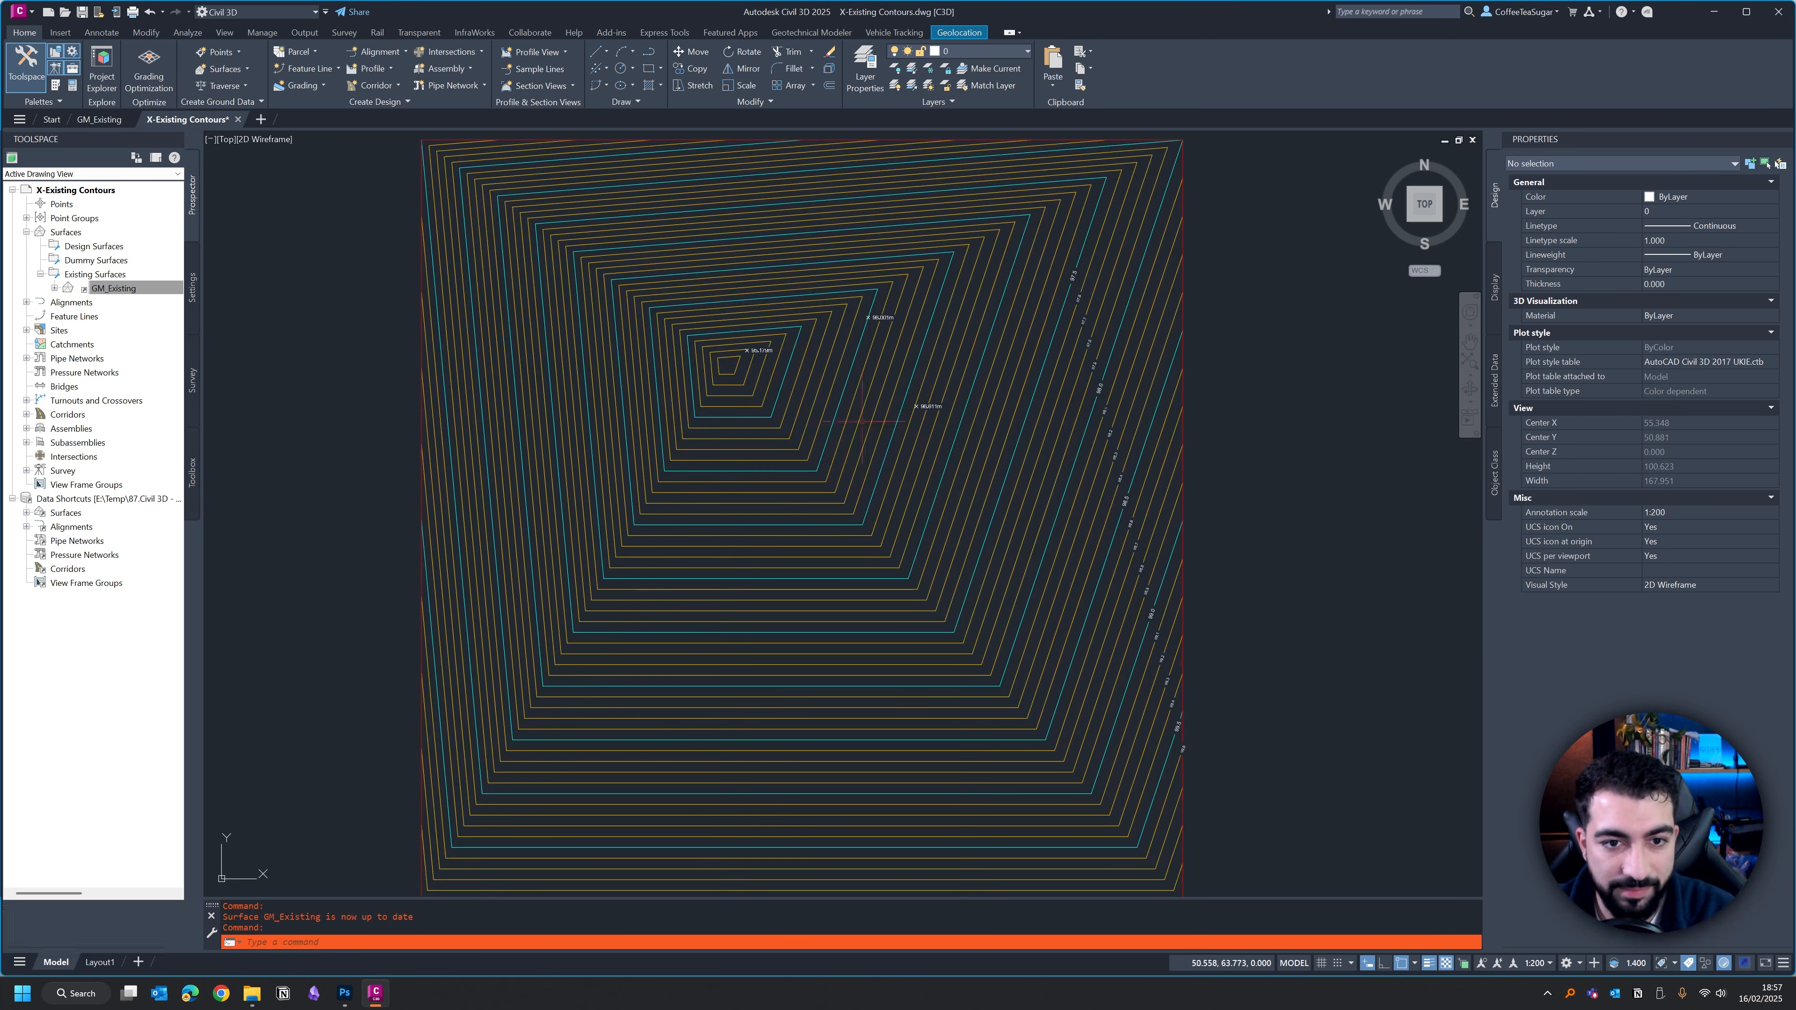
{"action": "scroll", "coordinate": [728, 364], "scroll_direction": "up", "scroll_amount": 5}
{"action": "scroll", "coordinate": [725, 371], "scroll_direction": "down", "scroll_amount": 2}
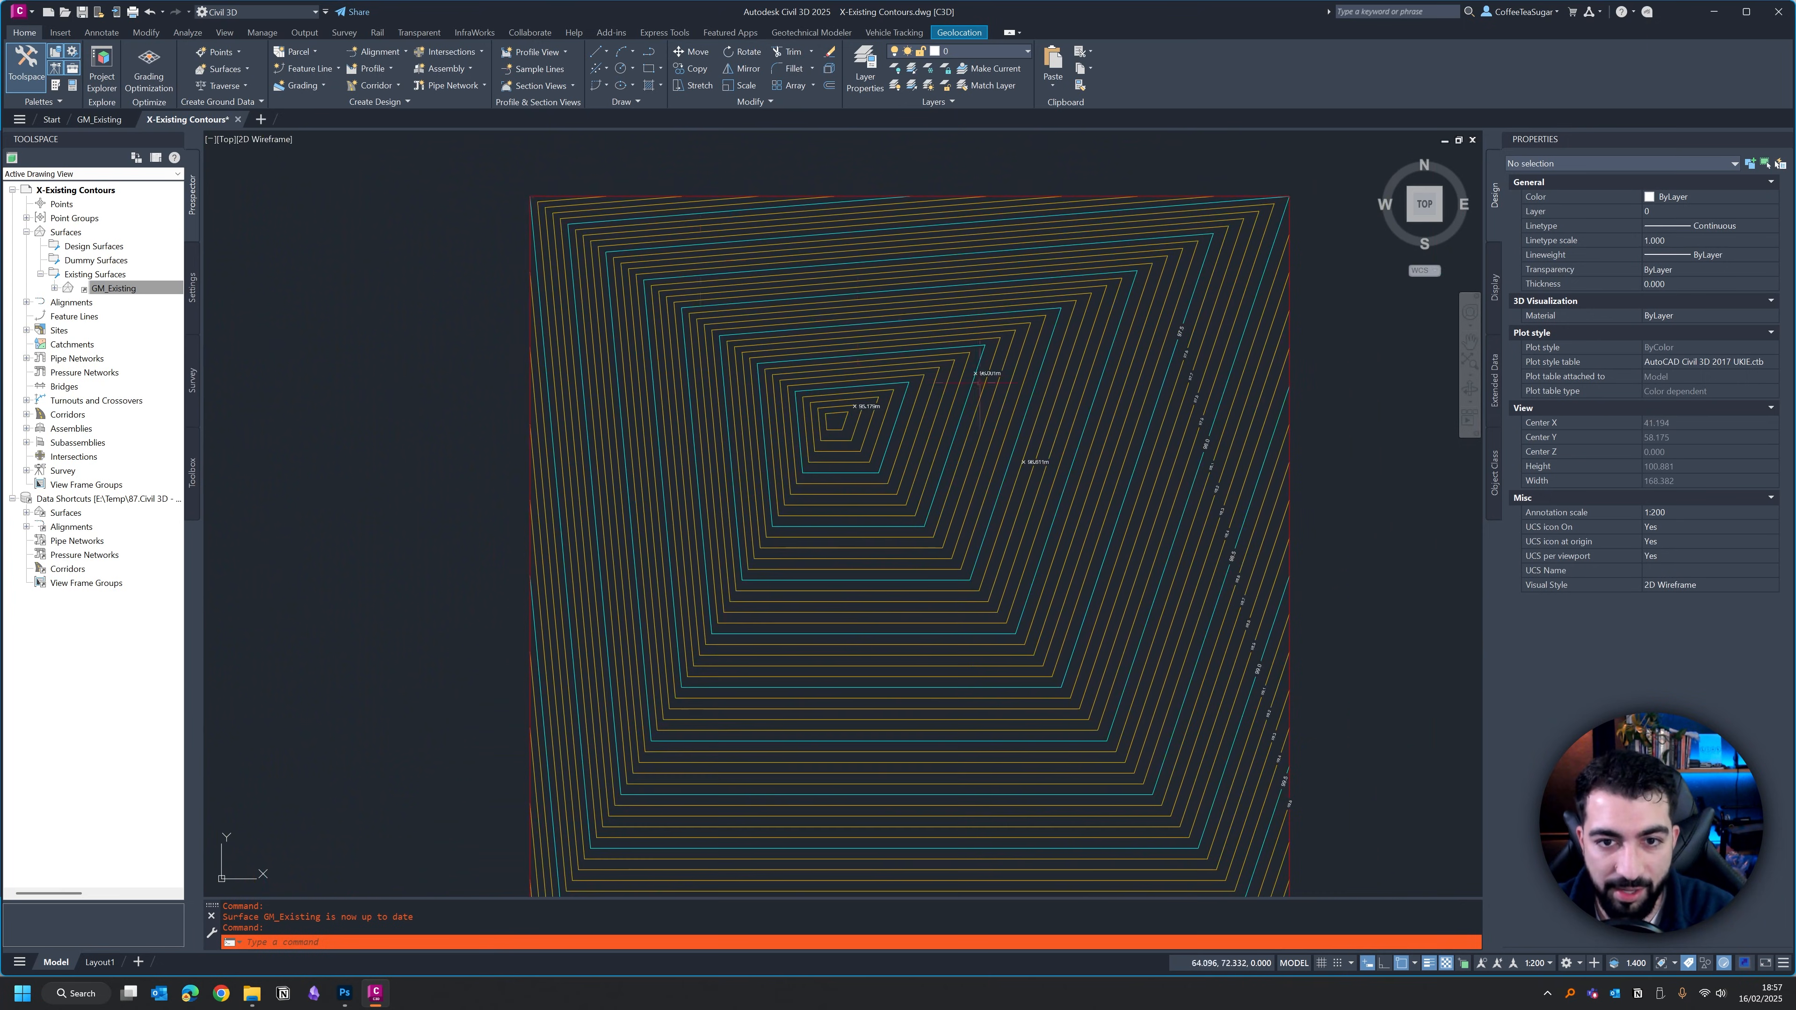
{"action": "scroll", "coordinate": [758, 347], "scroll_direction": "down", "scroll_amount": 1}
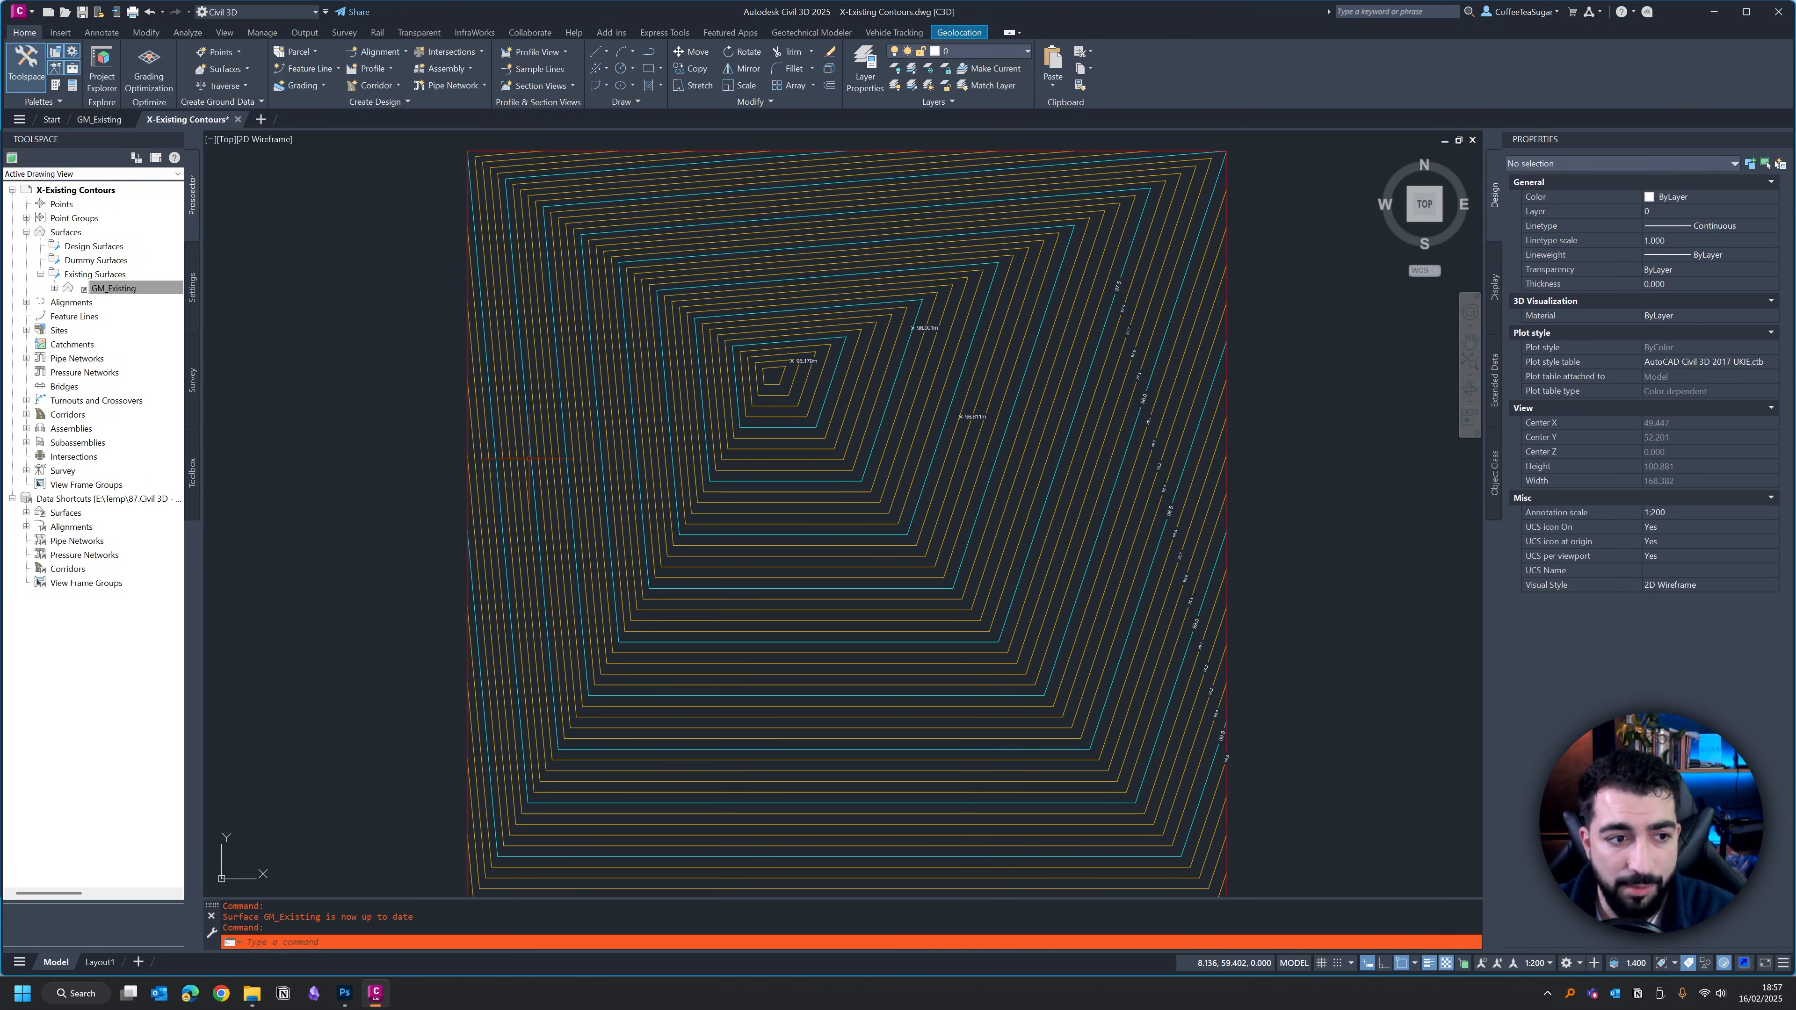
Save and close the X-Existing Contours drawing, and minimise the Surfaces folder window while Civil 3D restarts.
{"action": "key", "text": "ctrl+s"}
{"action": "left_click", "coordinate": [235, 119]}
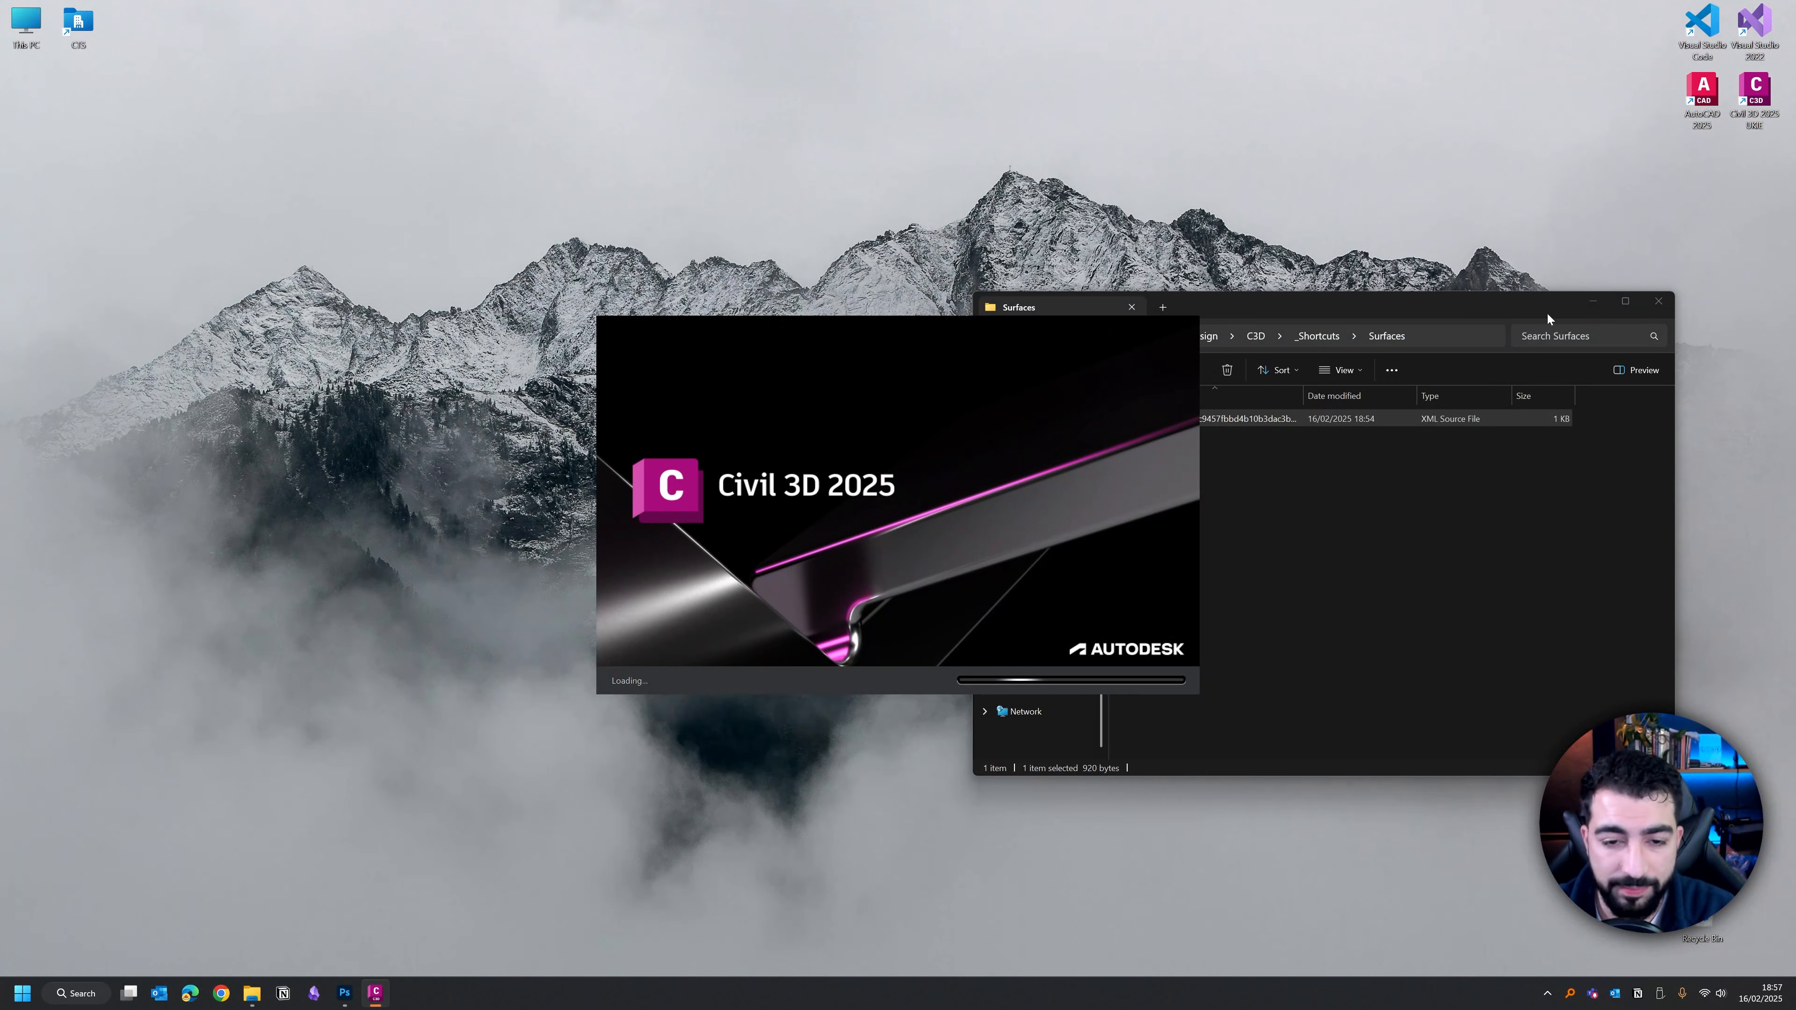
{"action": "left_click", "coordinate": [1593, 301]}
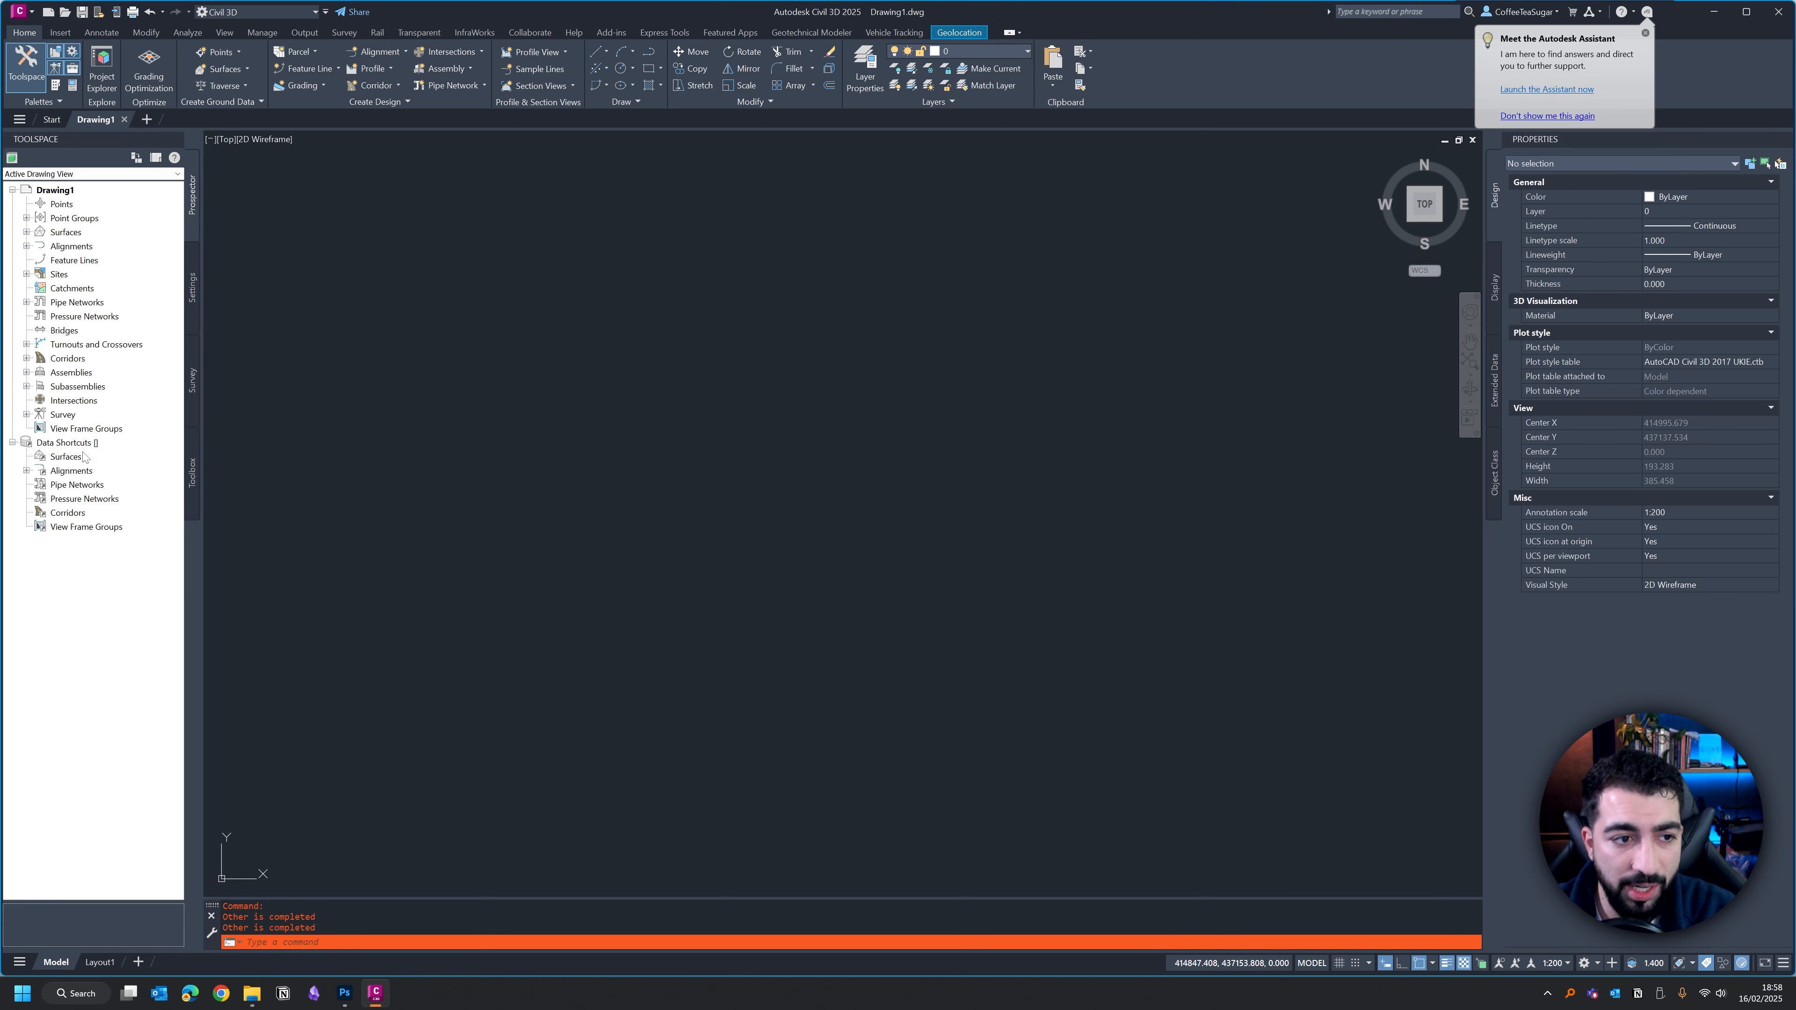
Set the data shortcuts working folder to Design inside Dummy Project Folder.
{"action": "left_click", "coordinate": [51, 444]}
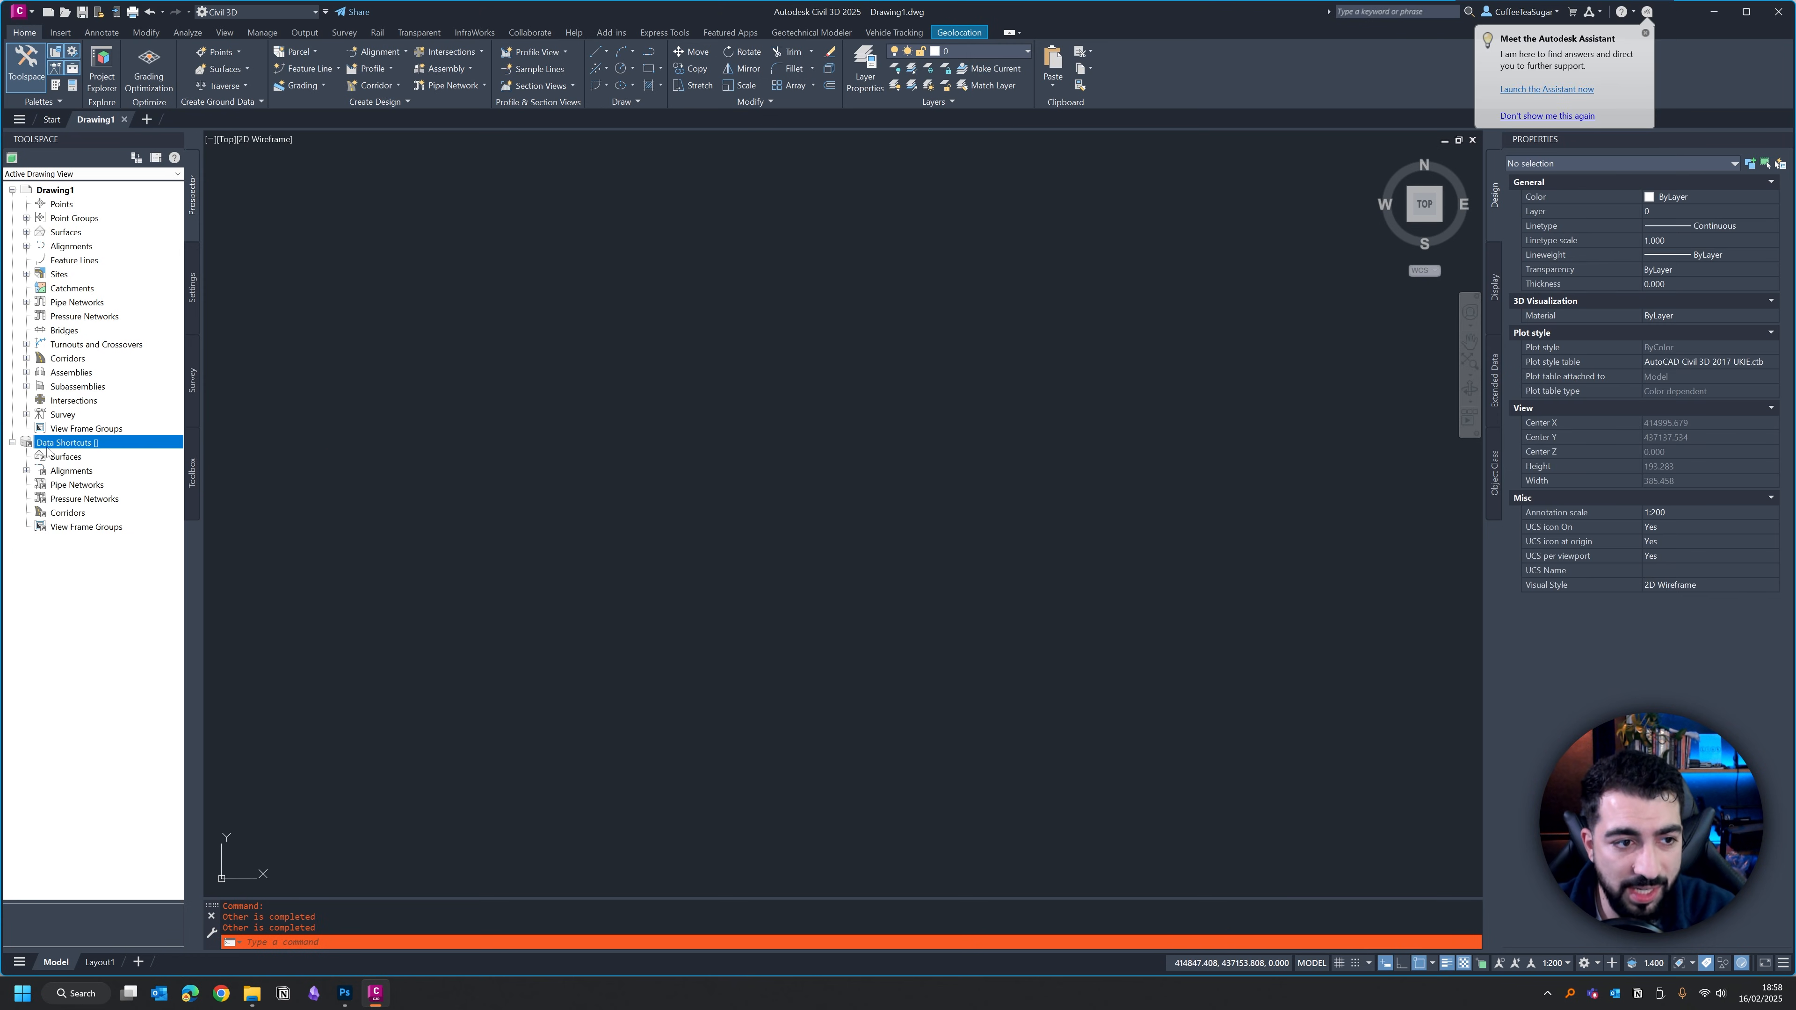
{"action": "right_click", "coordinate": [69, 446]}
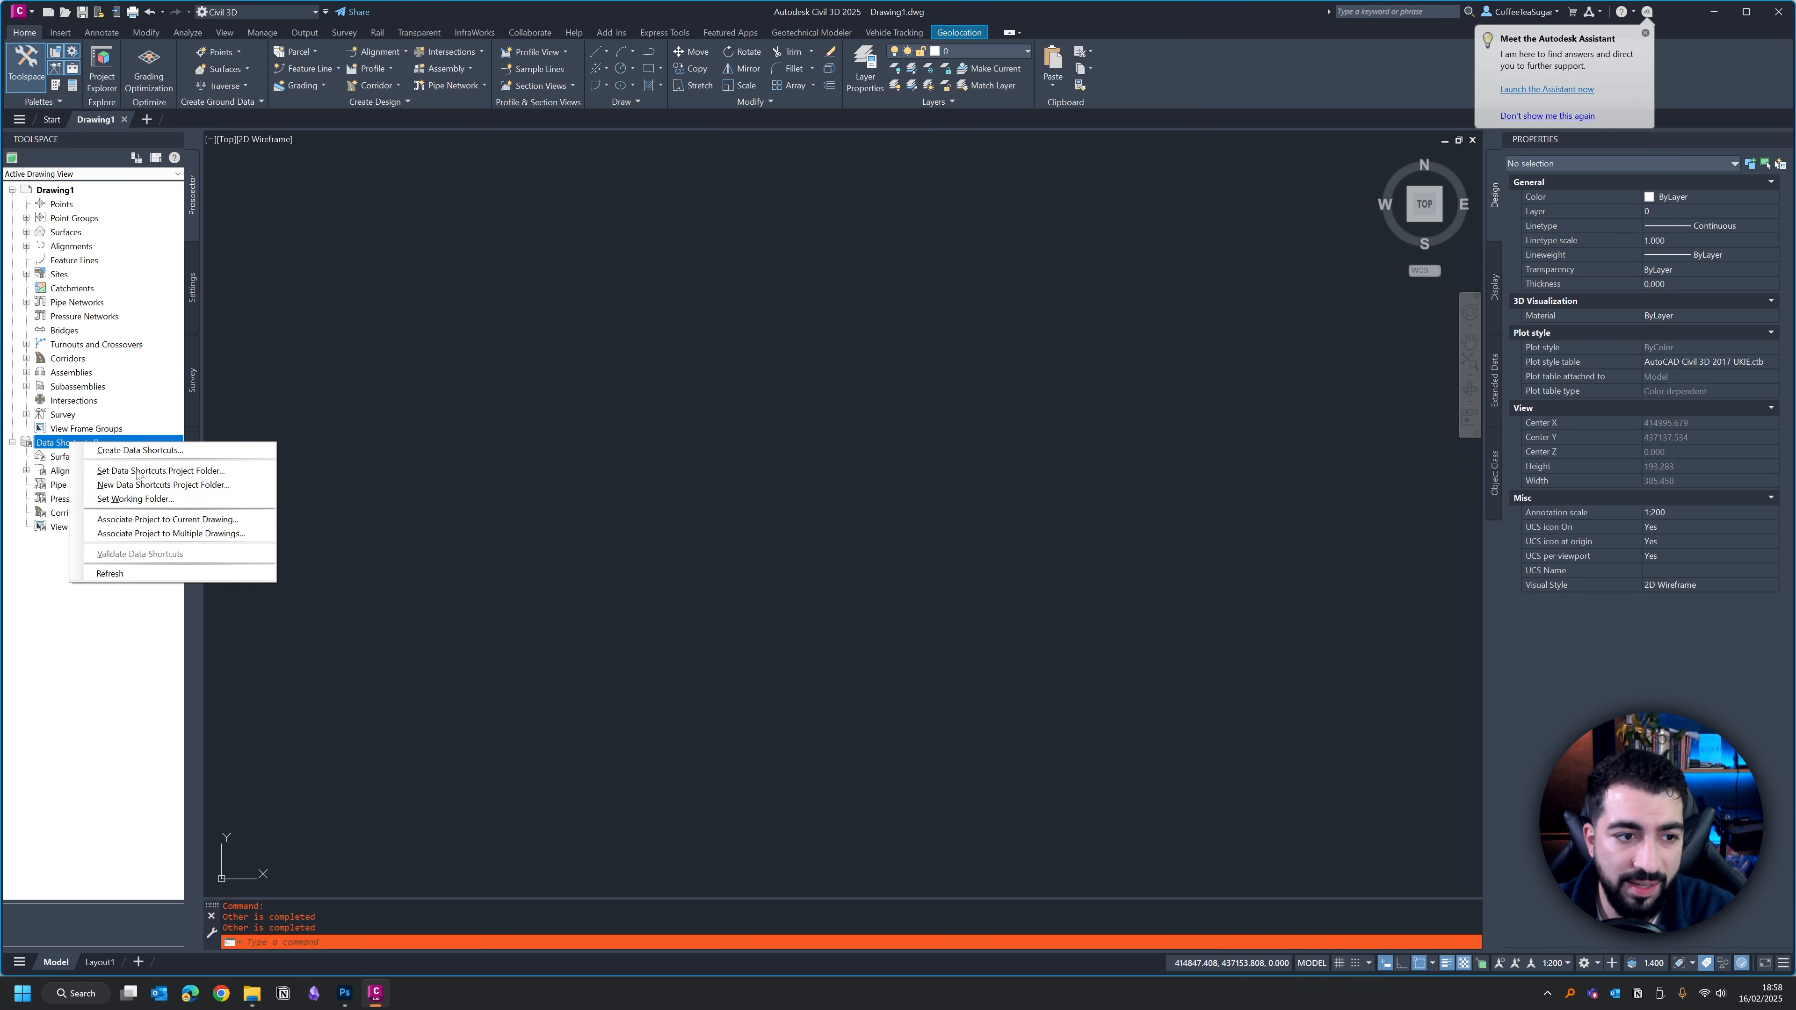
{"action": "left_click", "coordinate": [149, 498]}
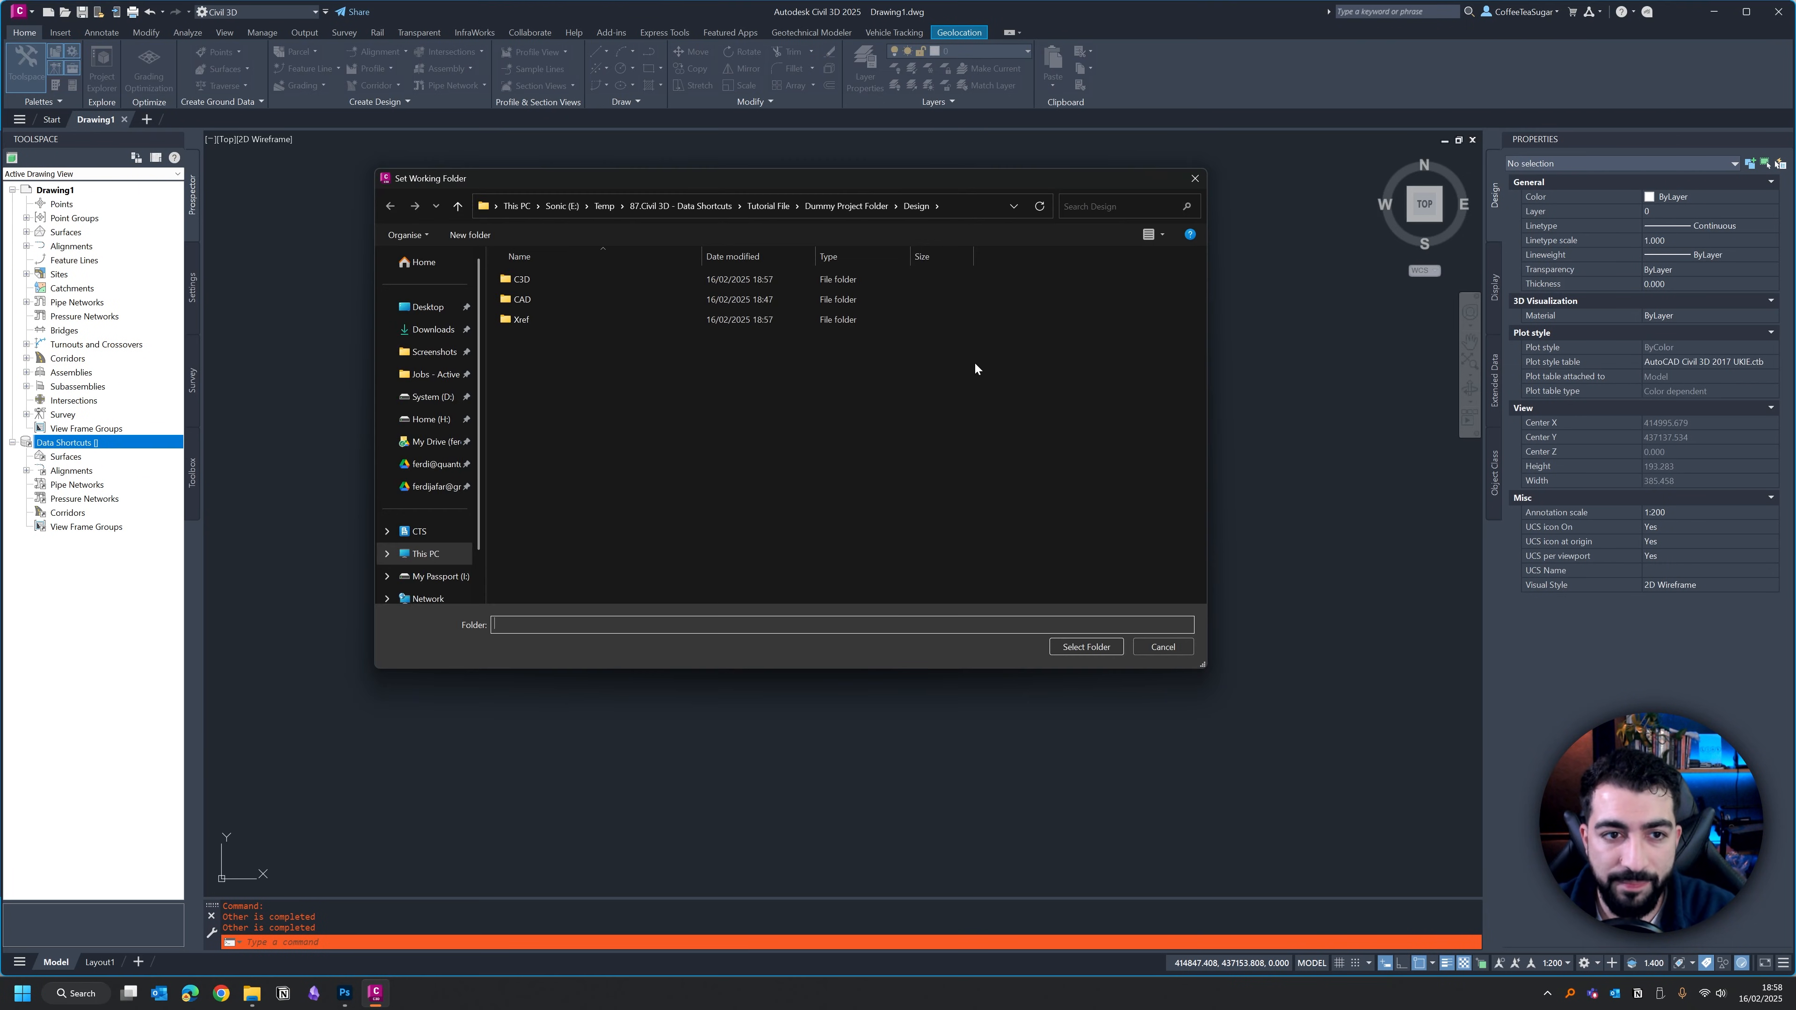
{"action": "left_click", "coordinate": [650, 299]}
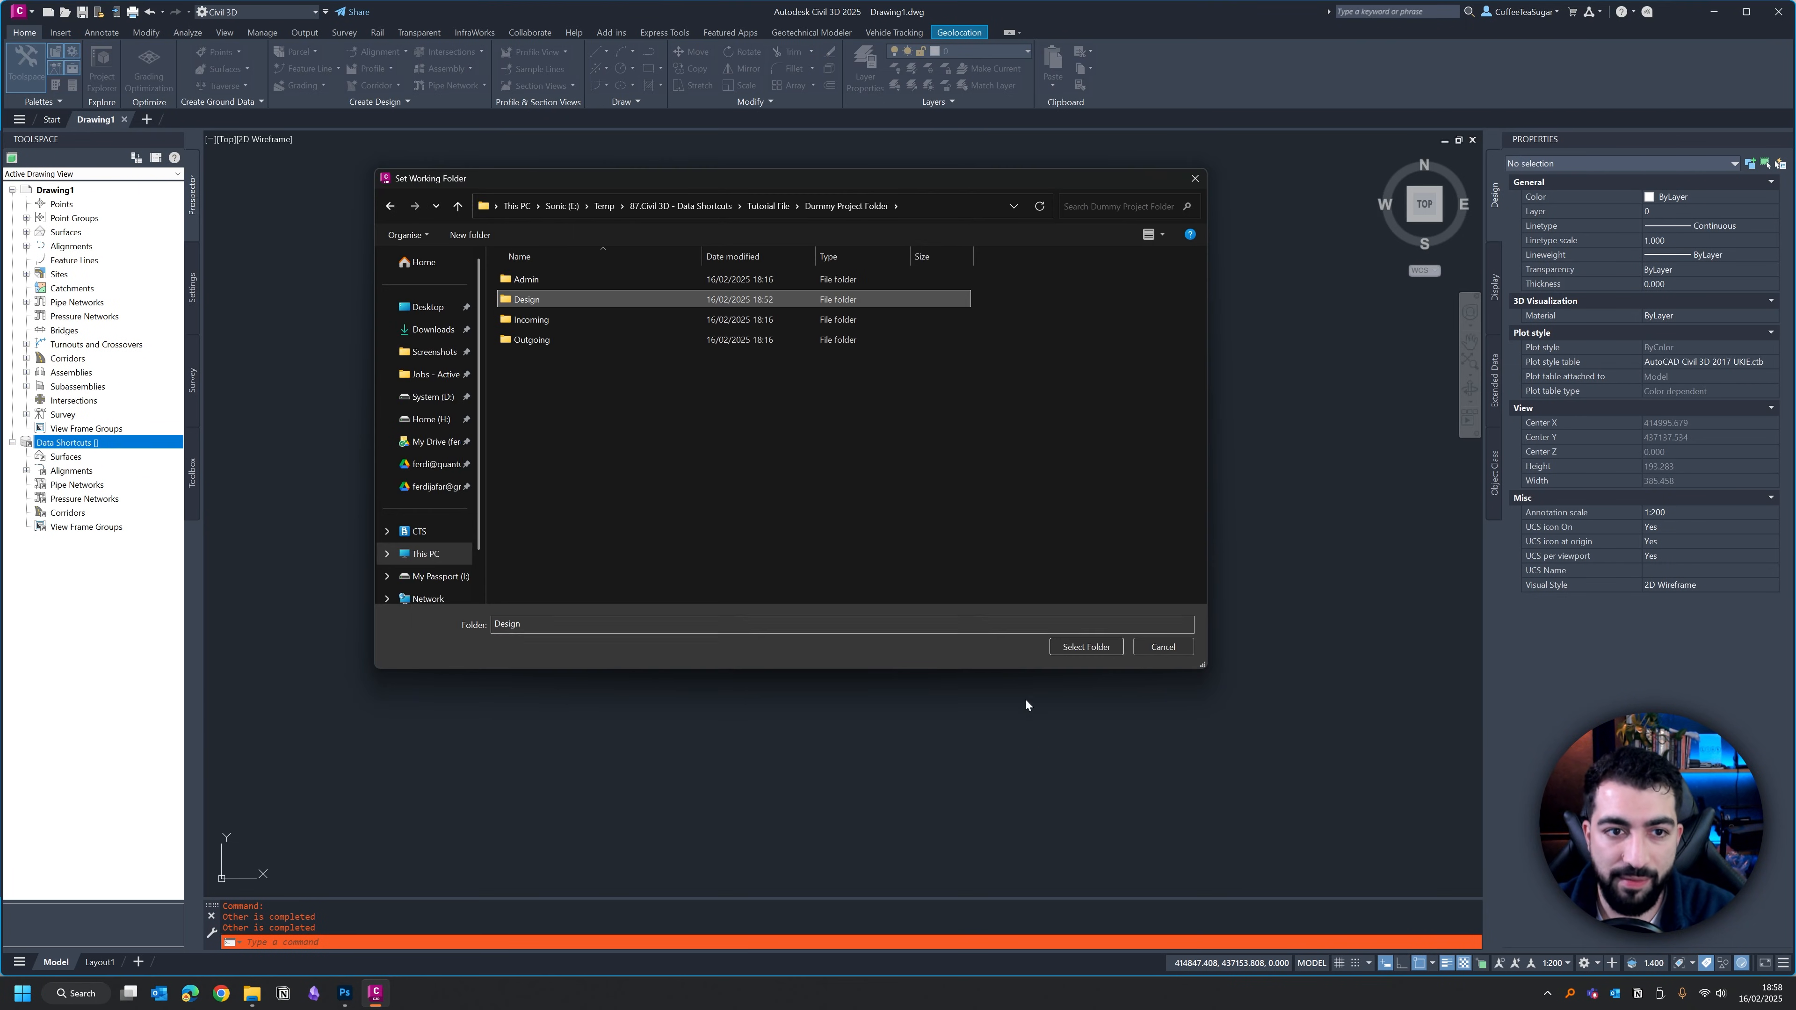
{"action": "left_click", "coordinate": [774, 209]}
{"action": "double_click", "coordinate": [554, 283]}
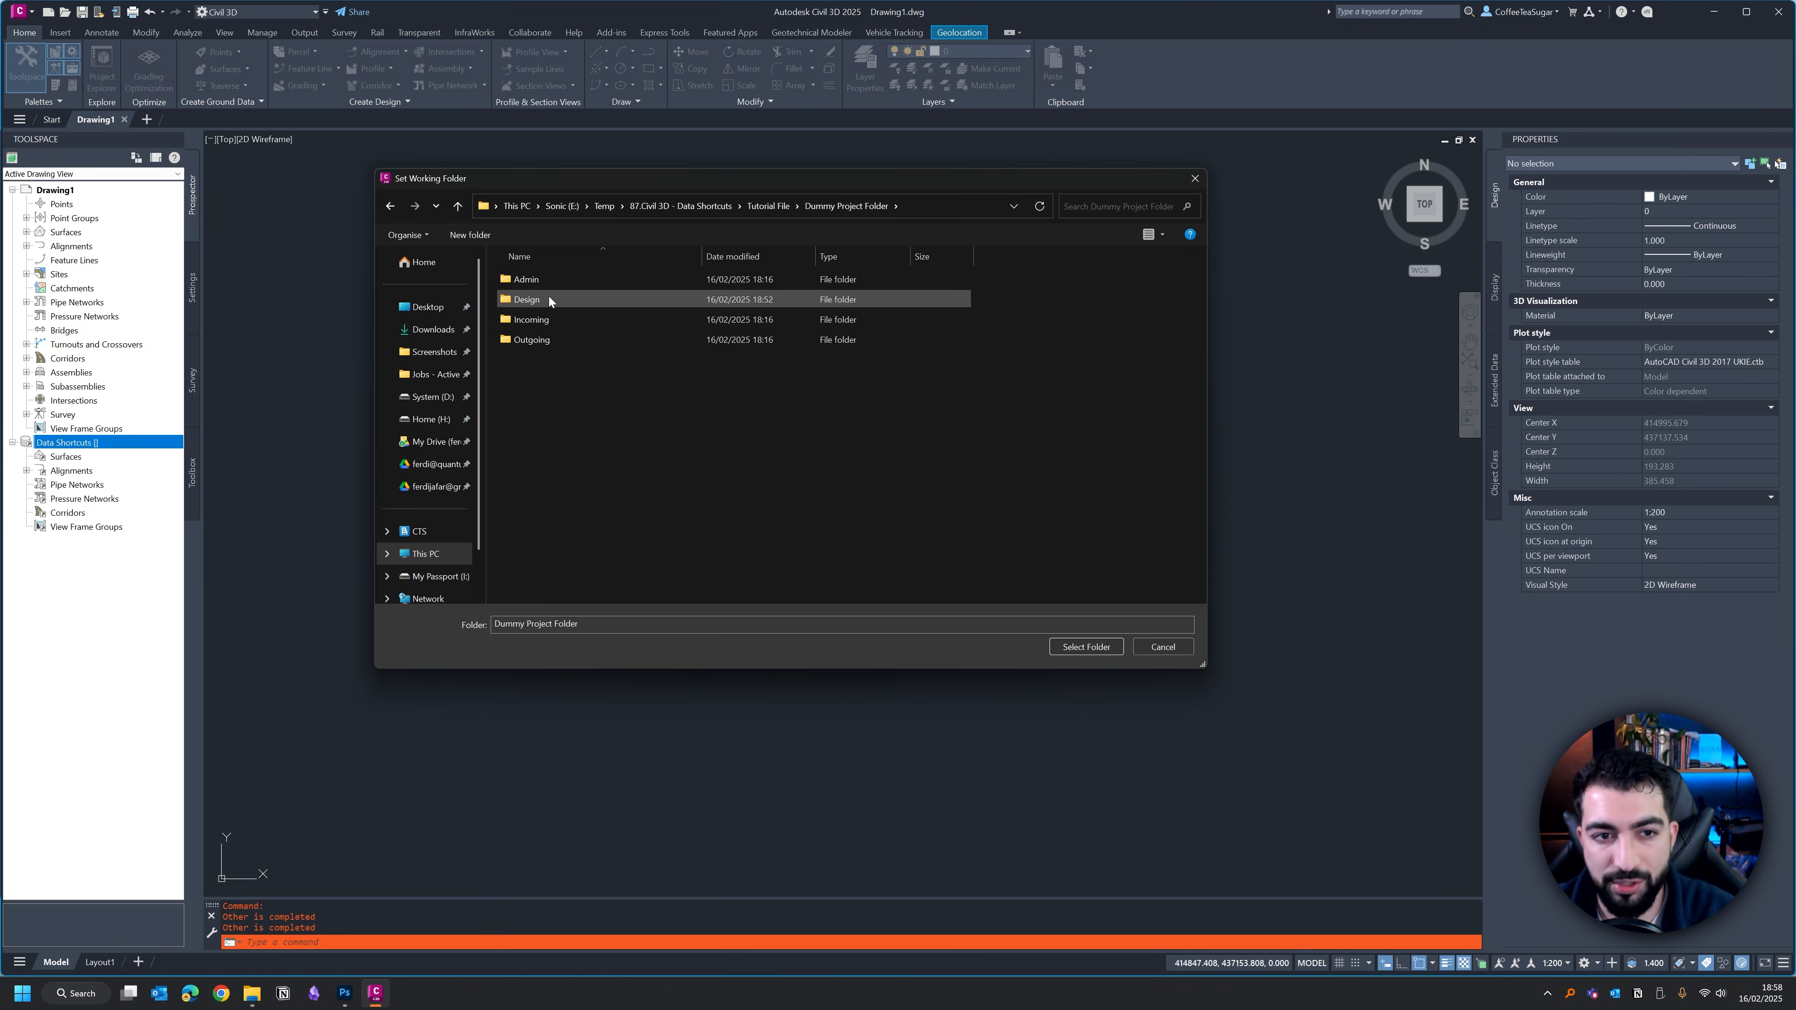
{"action": "left_click", "coordinate": [548, 297]}
{"action": "left_click", "coordinate": [1089, 649]}
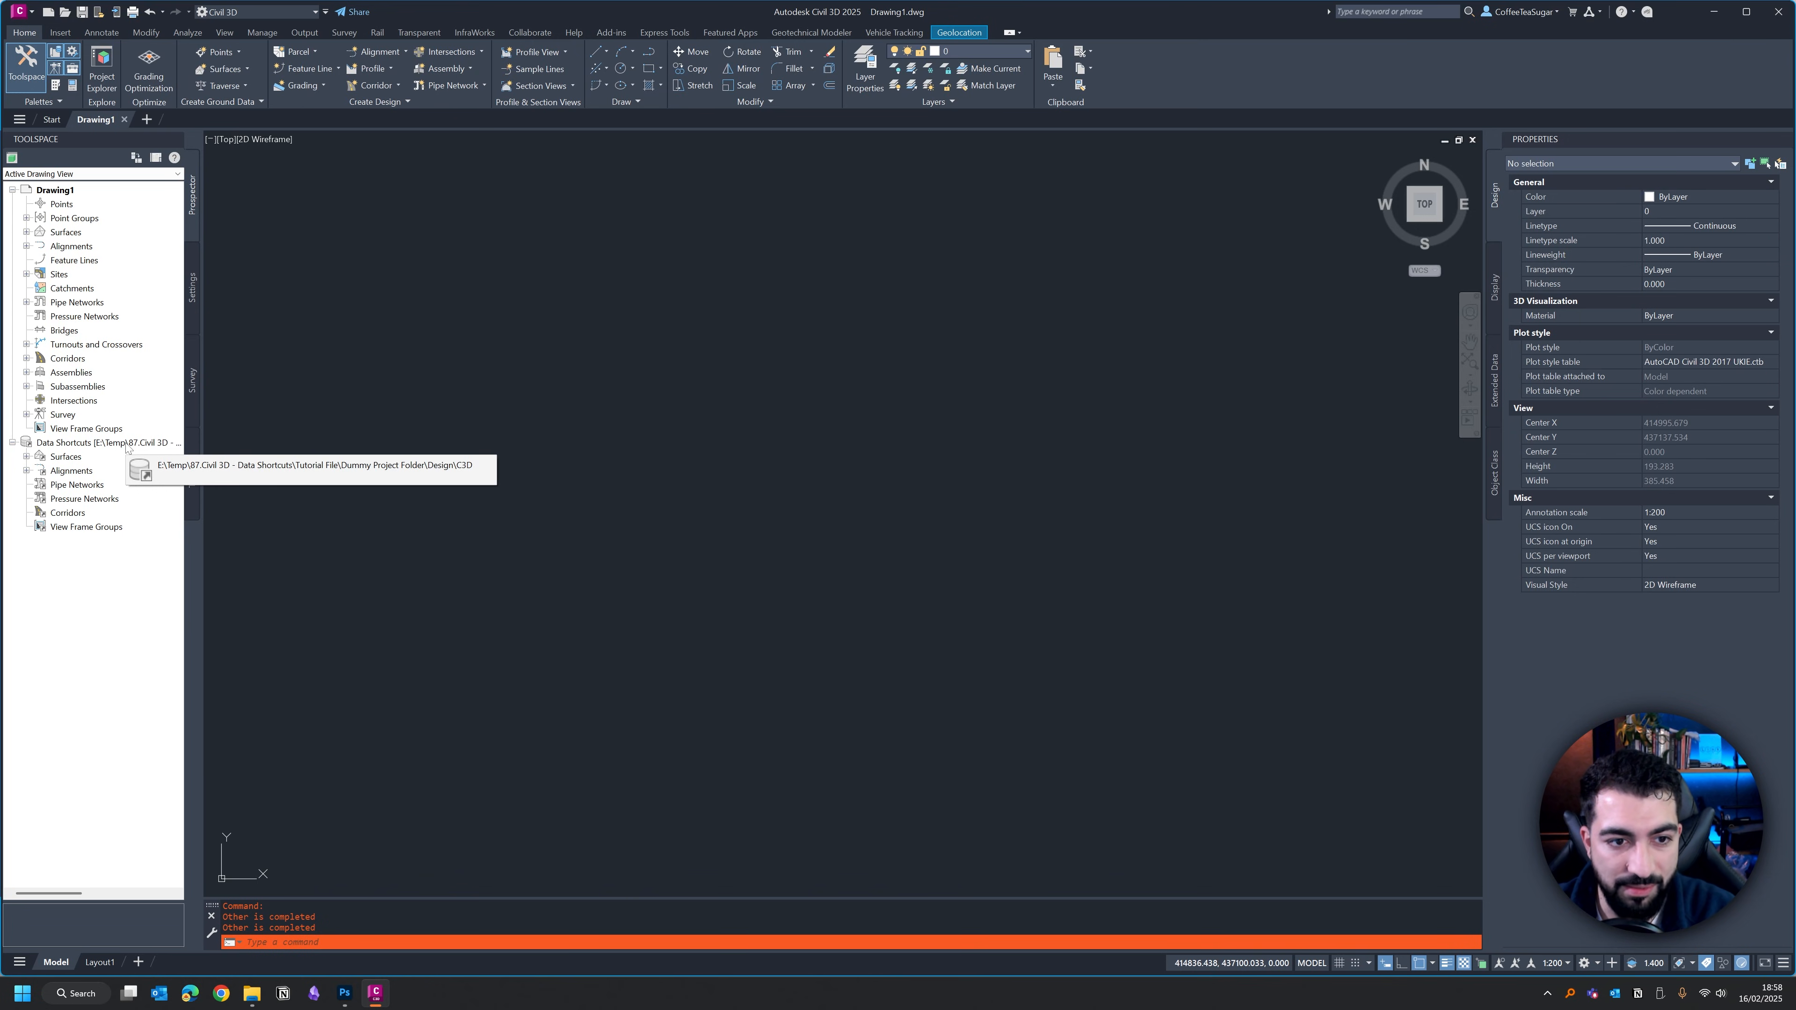
Create a reference to the GM_Existing surface in Drawing1 from the Existing Surfaces folder of the data shortcuts.
{"action": "left_click", "coordinate": [26, 457]}
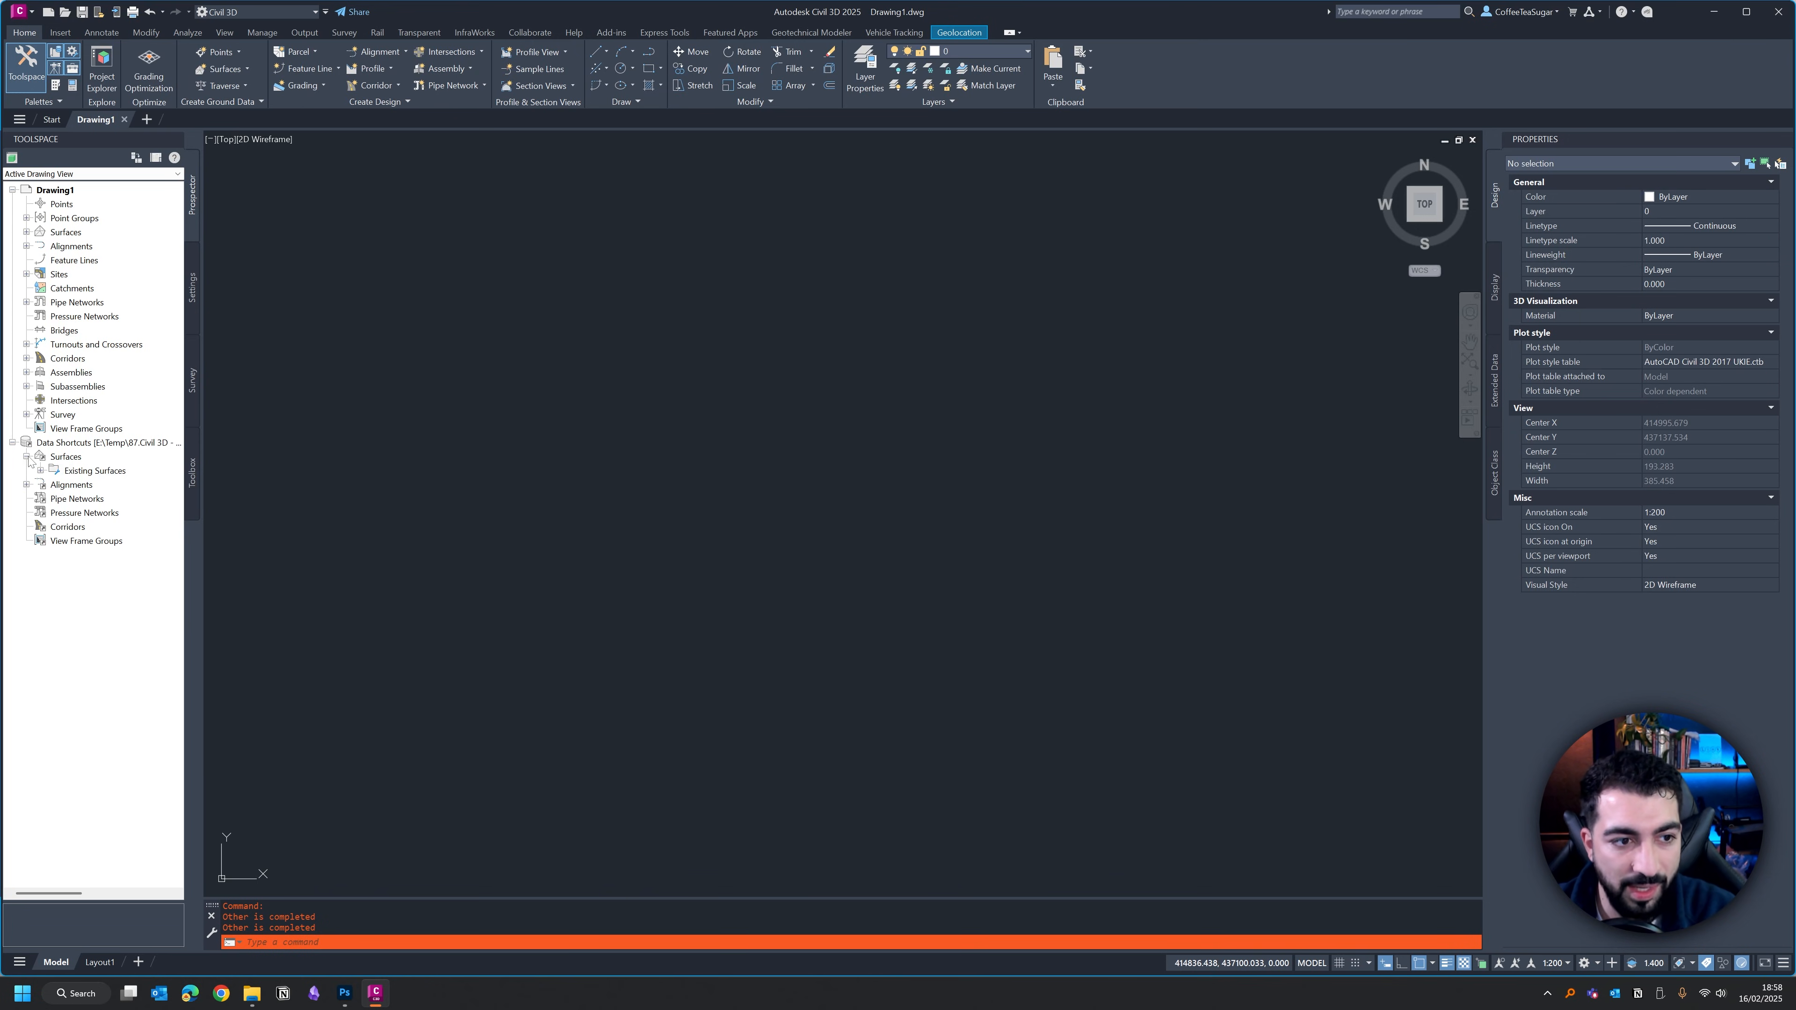
{"action": "left_click", "coordinate": [41, 470]}
{"action": "left_click", "coordinate": [103, 485]}
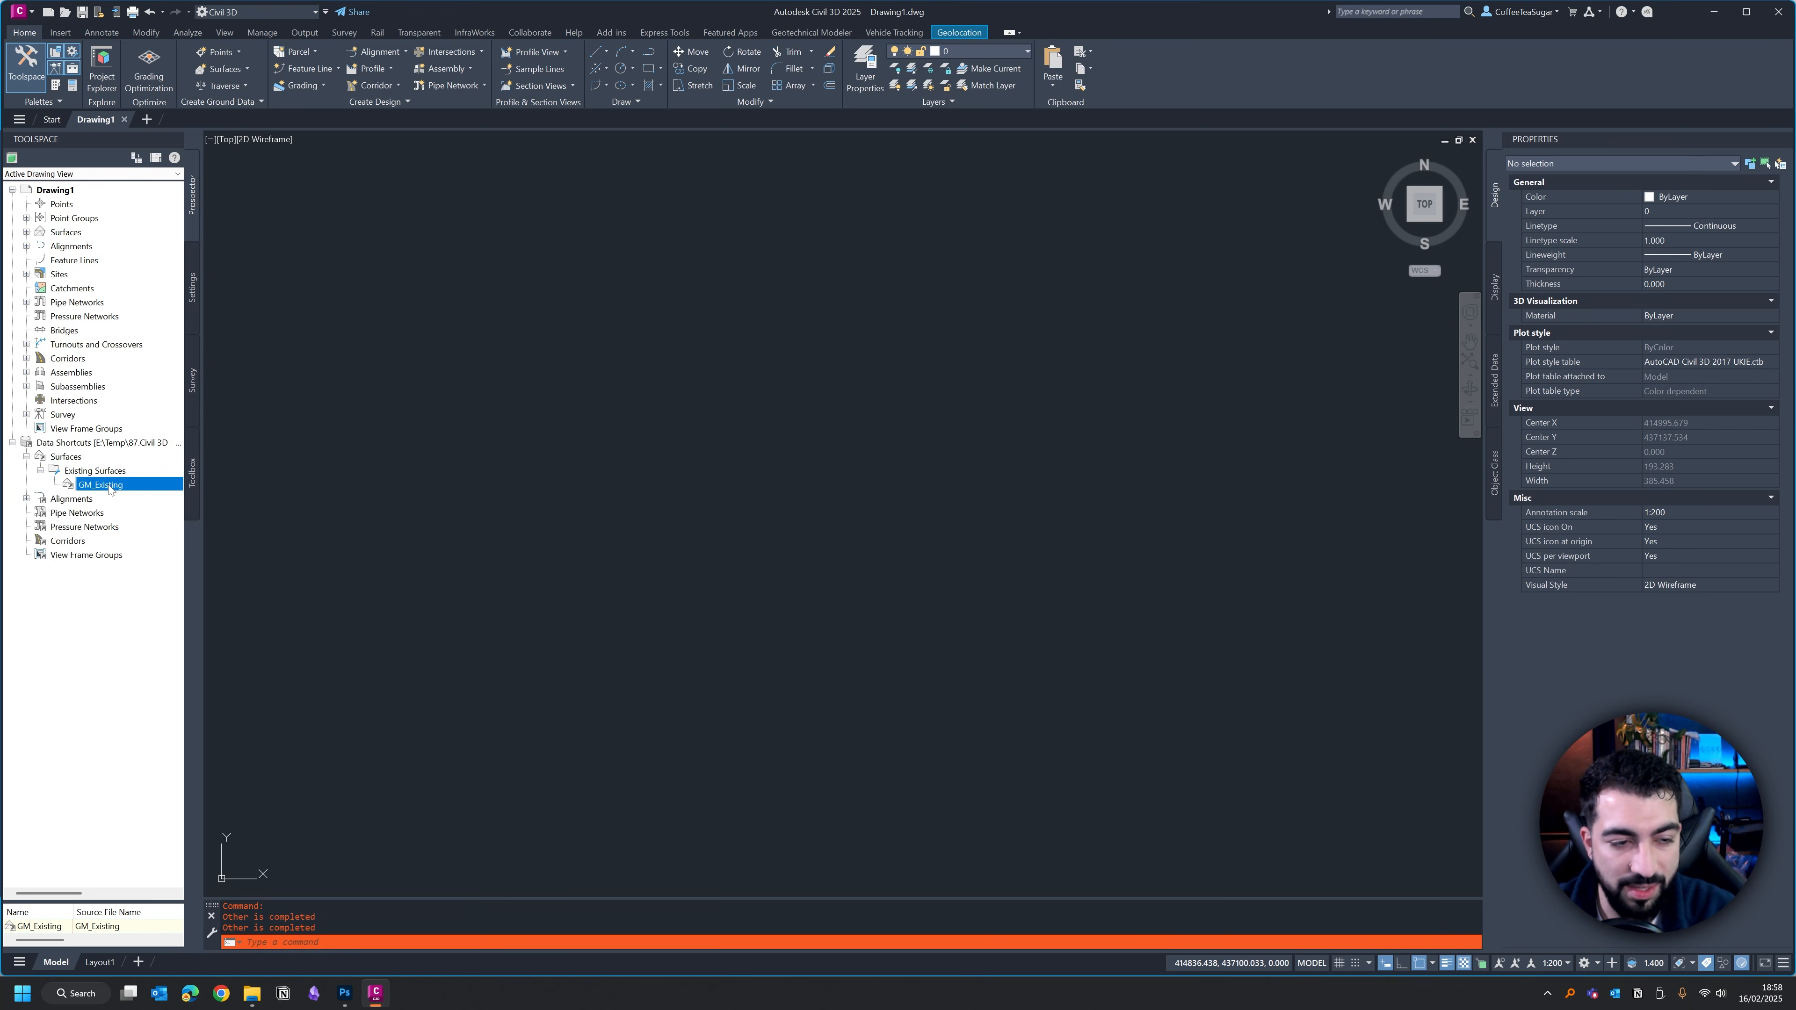
{"action": "right_click", "coordinate": [108, 486]}
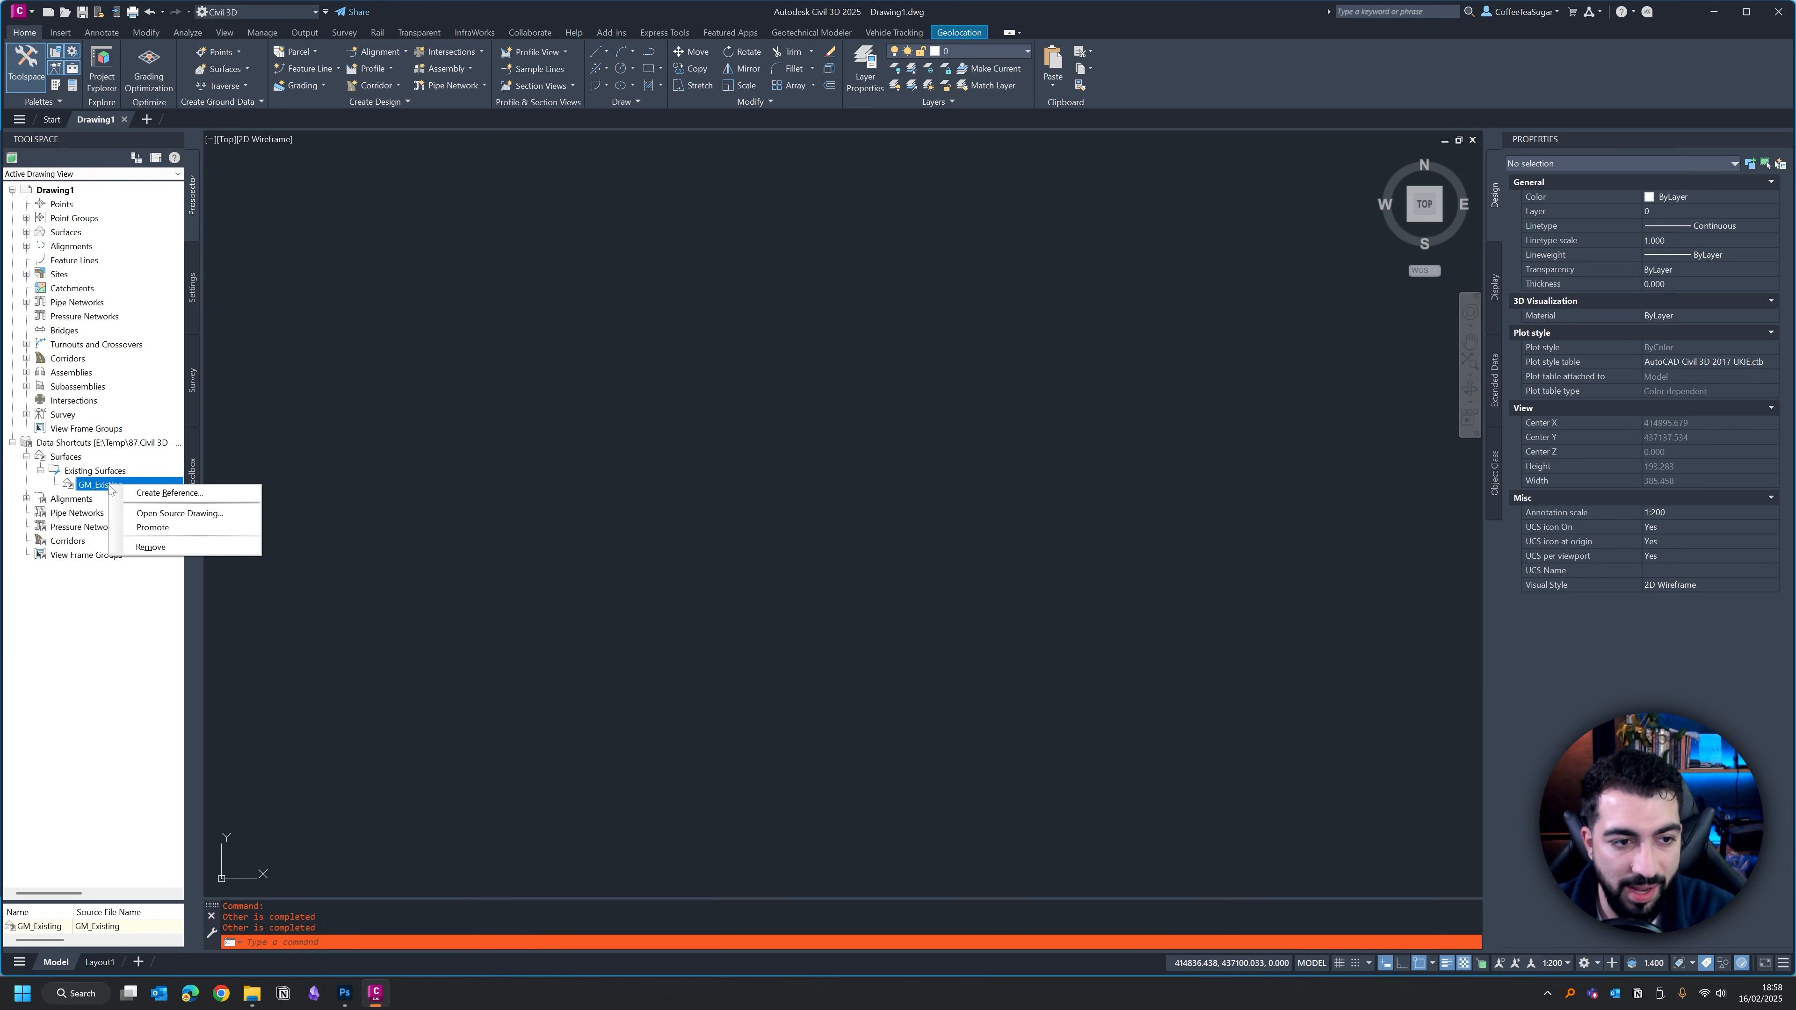
{"action": "left_click", "coordinate": [170, 493]}
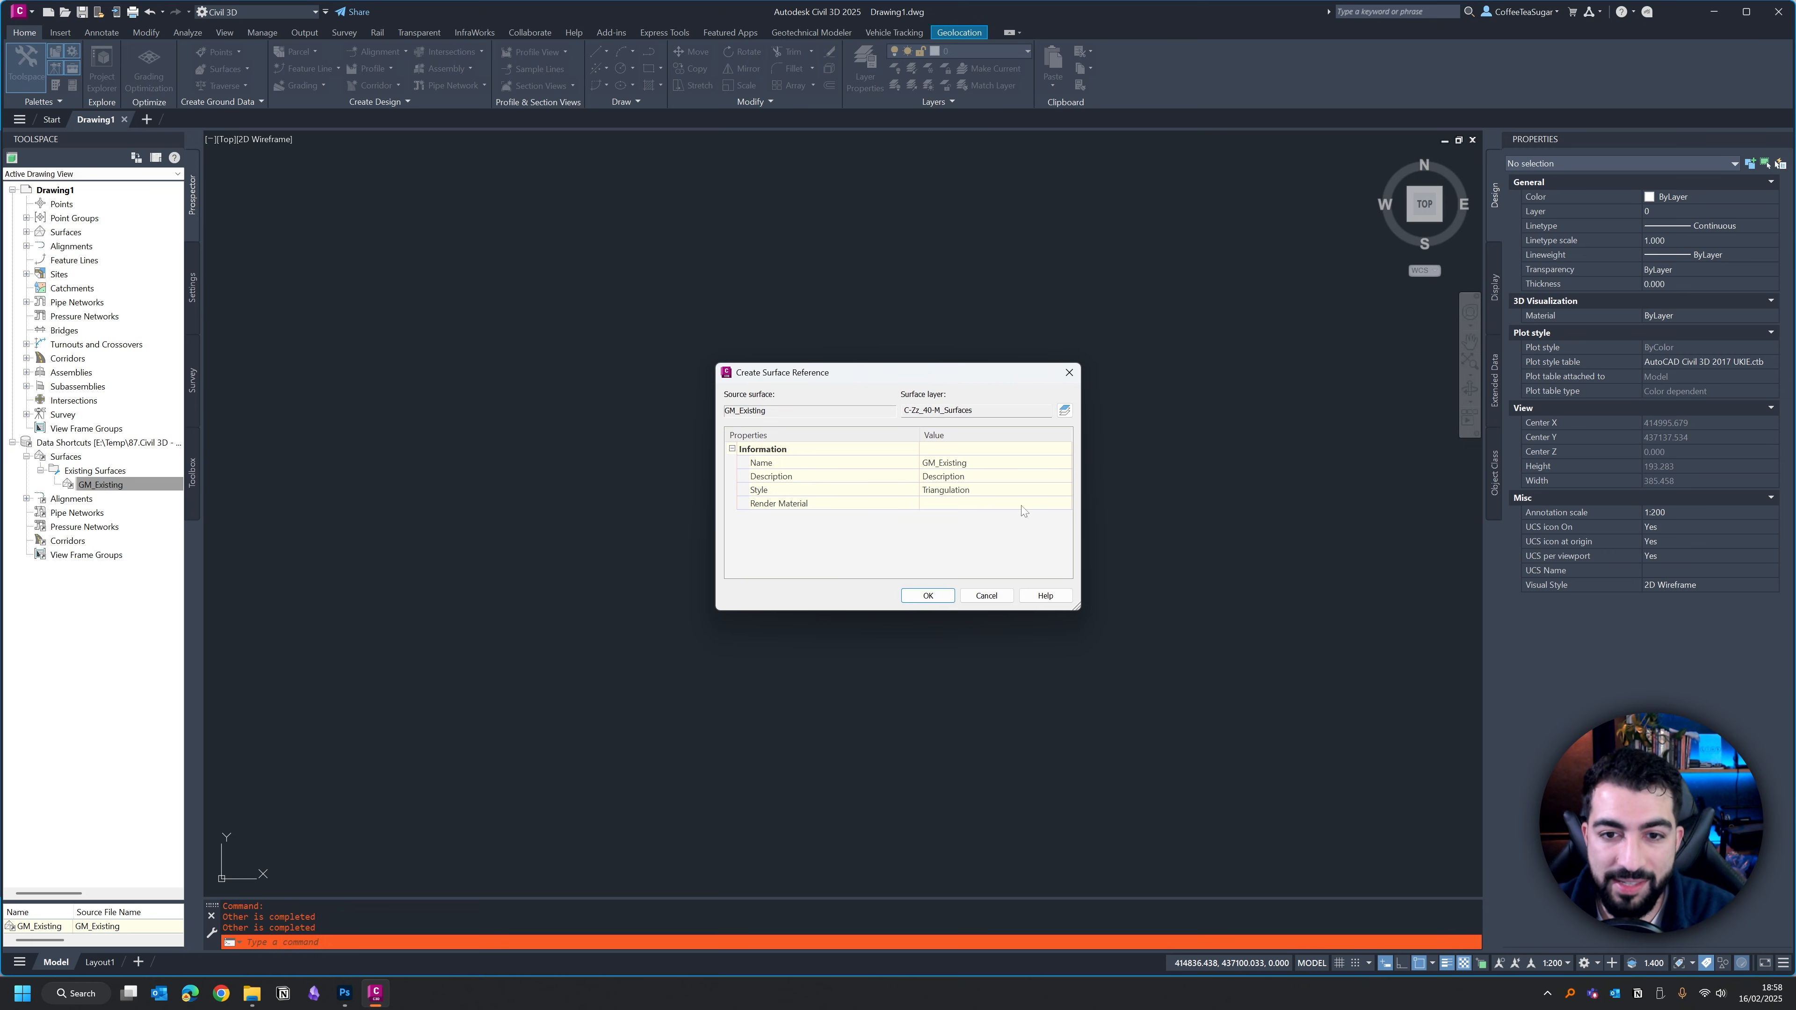
{"action": "left_click", "coordinate": [928, 595]}
{"action": "middle_click", "coordinate": [889, 489]}
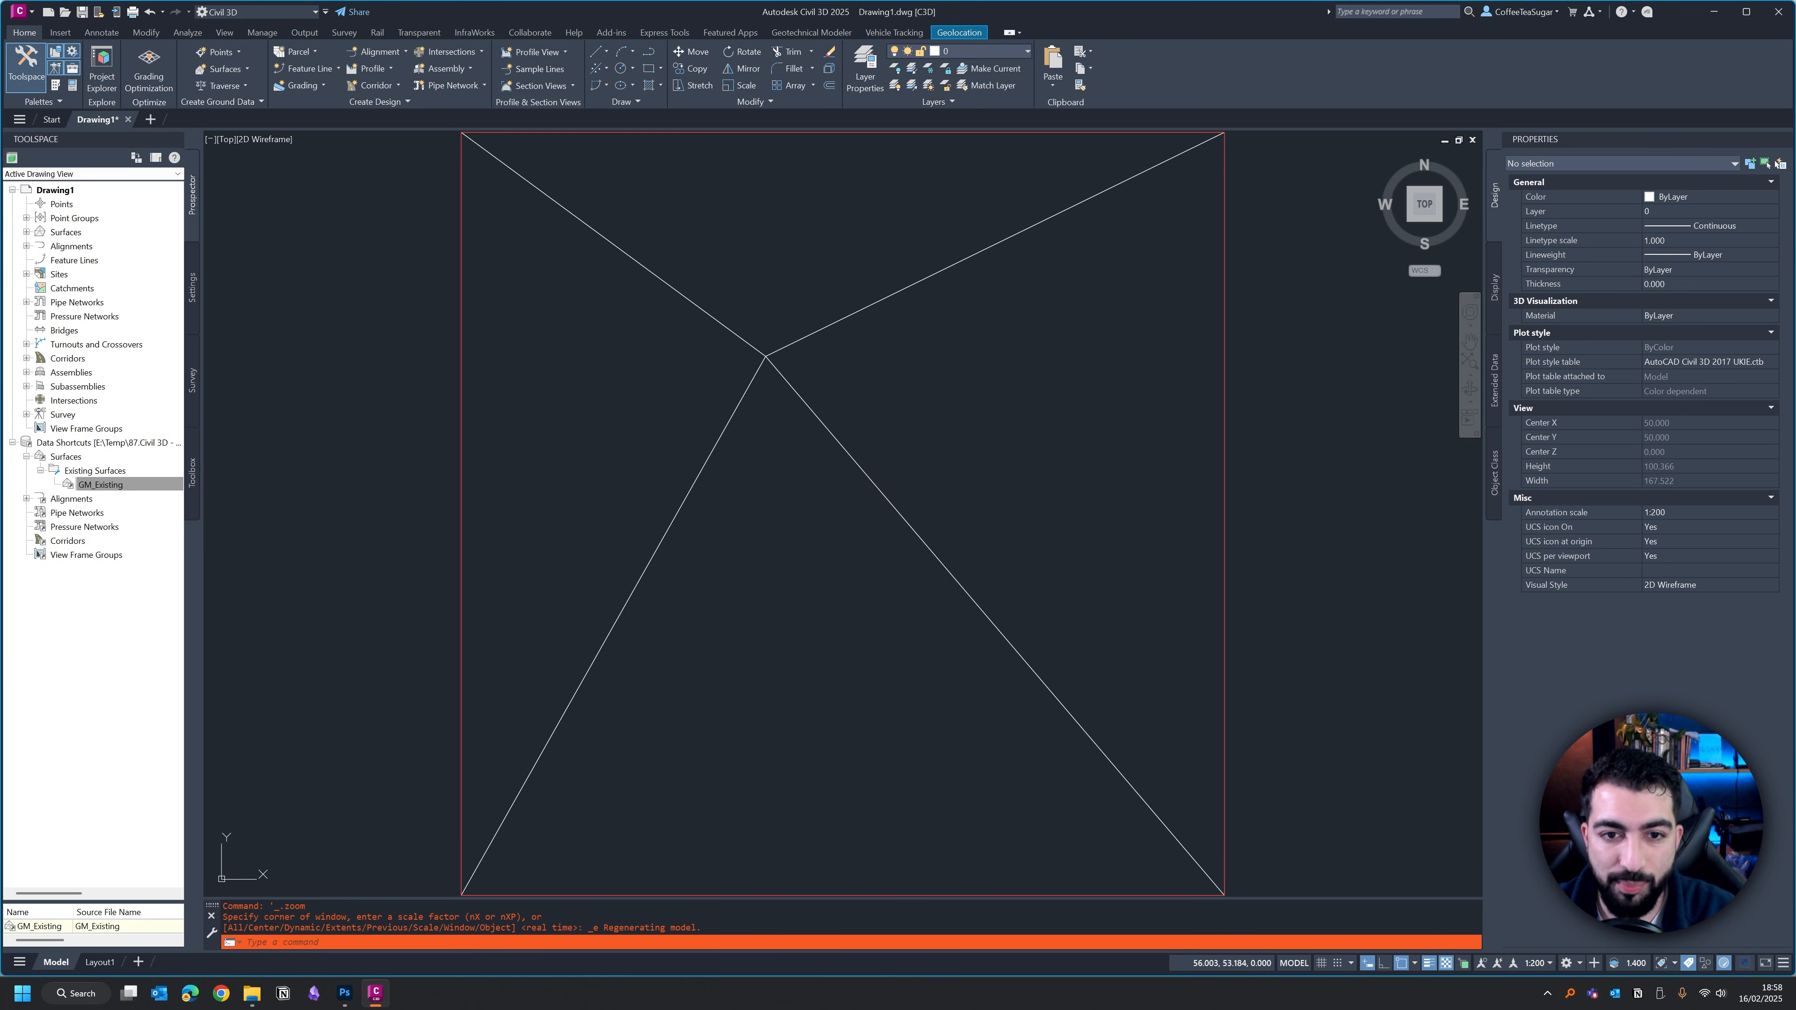
Select the referenced surface in the drawing and locate GM_Existing under Drawing1's Existing Surfaces.
{"action": "left_click", "coordinate": [863, 399]}
{"action": "left_click", "coordinate": [788, 421]}
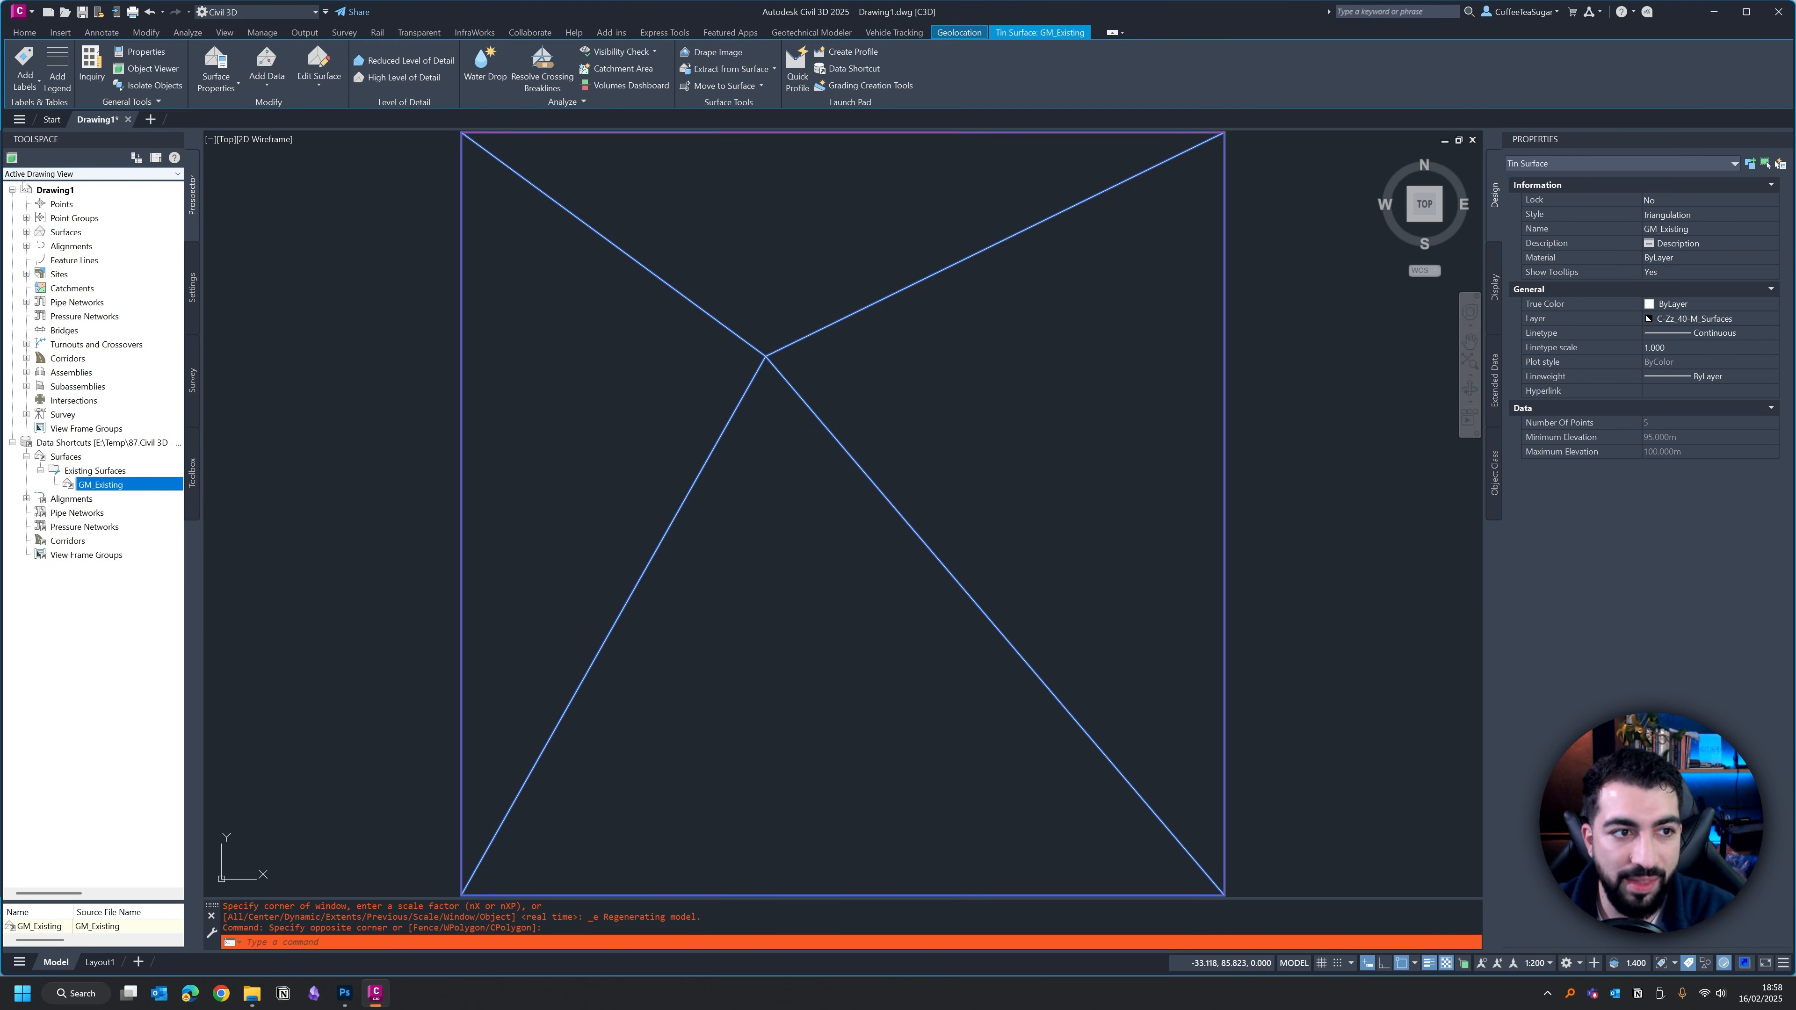
{"action": "left_click", "coordinate": [26, 232]}
{"action": "left_click", "coordinate": [40, 274]}
{"action": "left_click", "coordinate": [99, 288]}
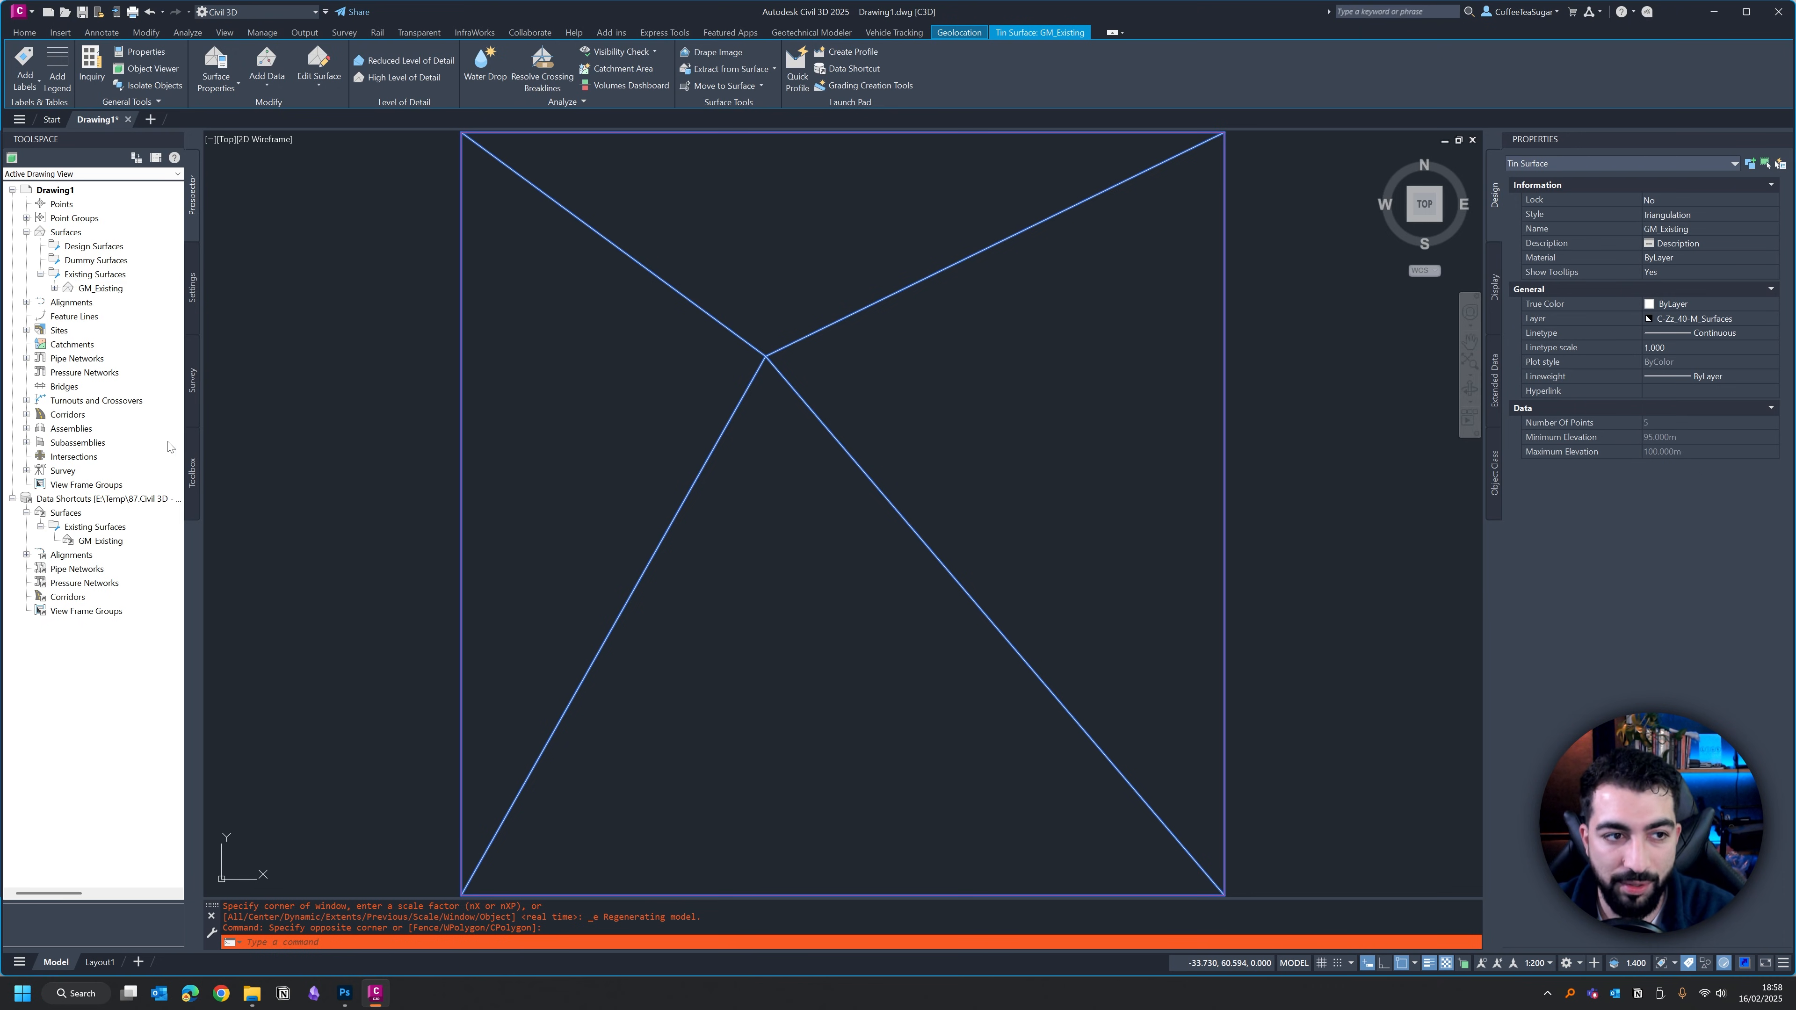
Add a point at elevation 95 to the referenced GM_Existing surface, east of its existing interior point.
{"action": "key", "text": "Escape"}
{"action": "left_click", "coordinate": [797, 341]}
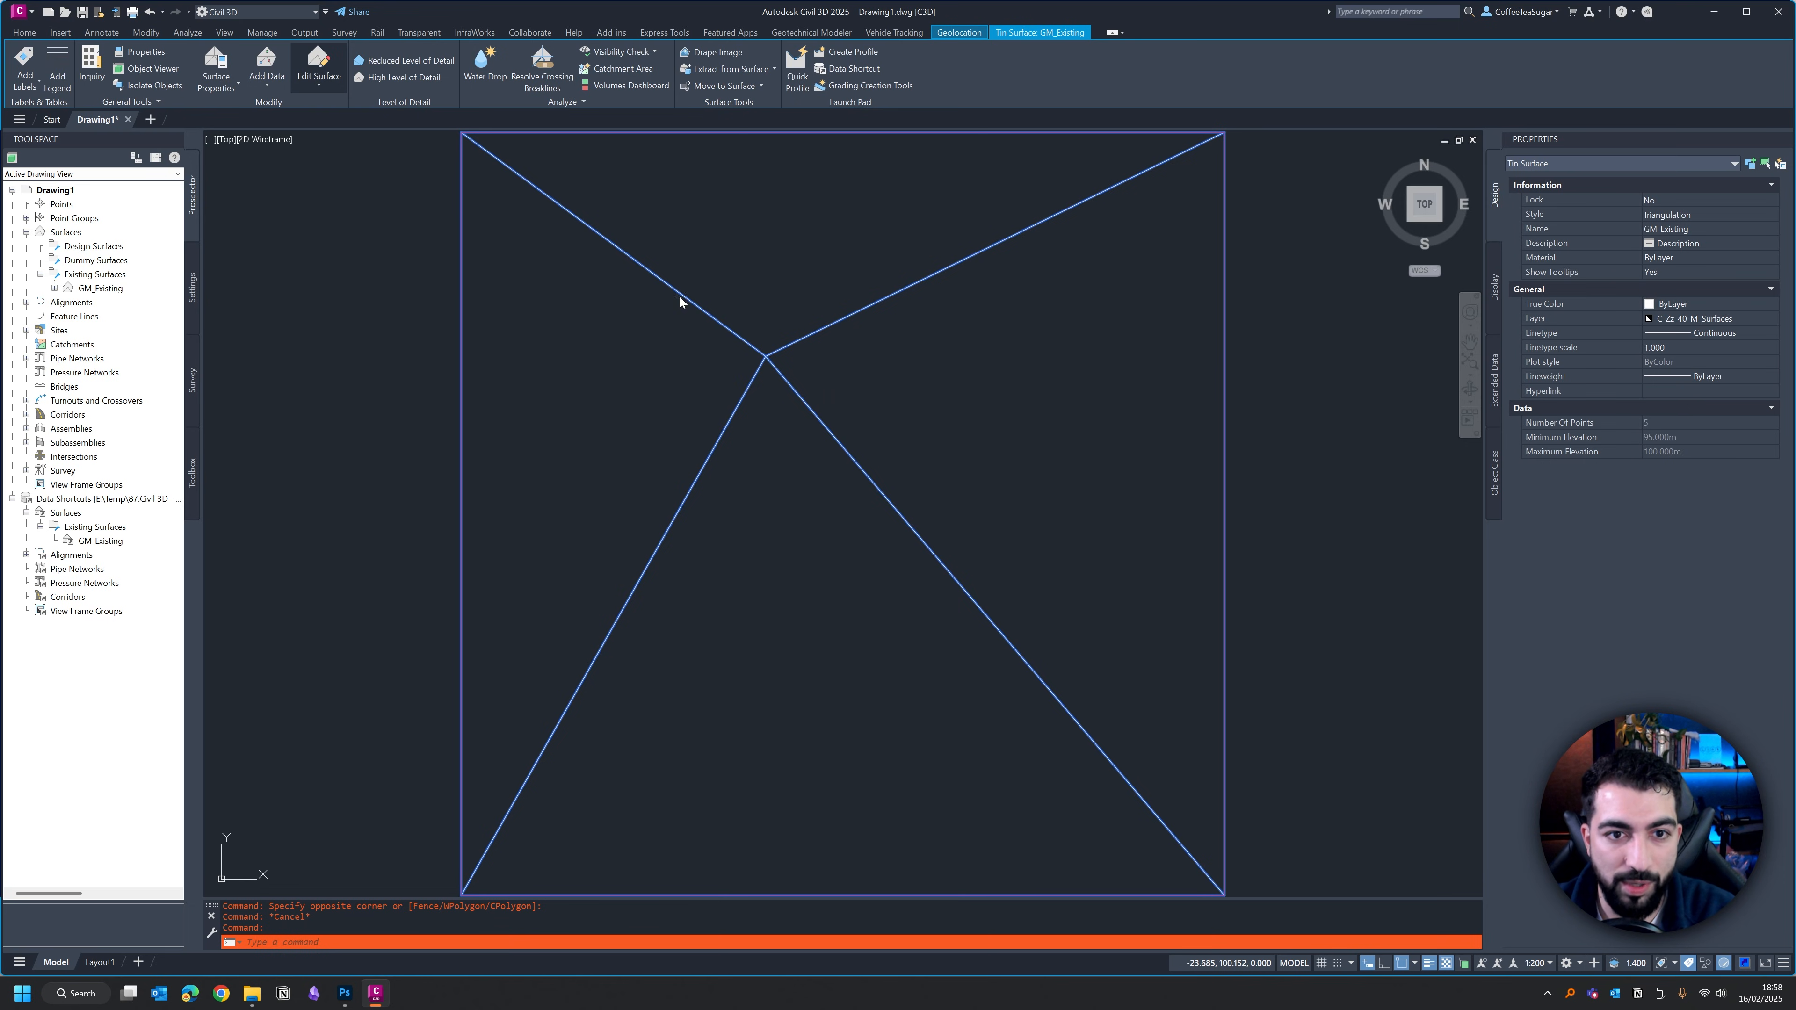
{"action": "left_click", "coordinate": [316, 79]}
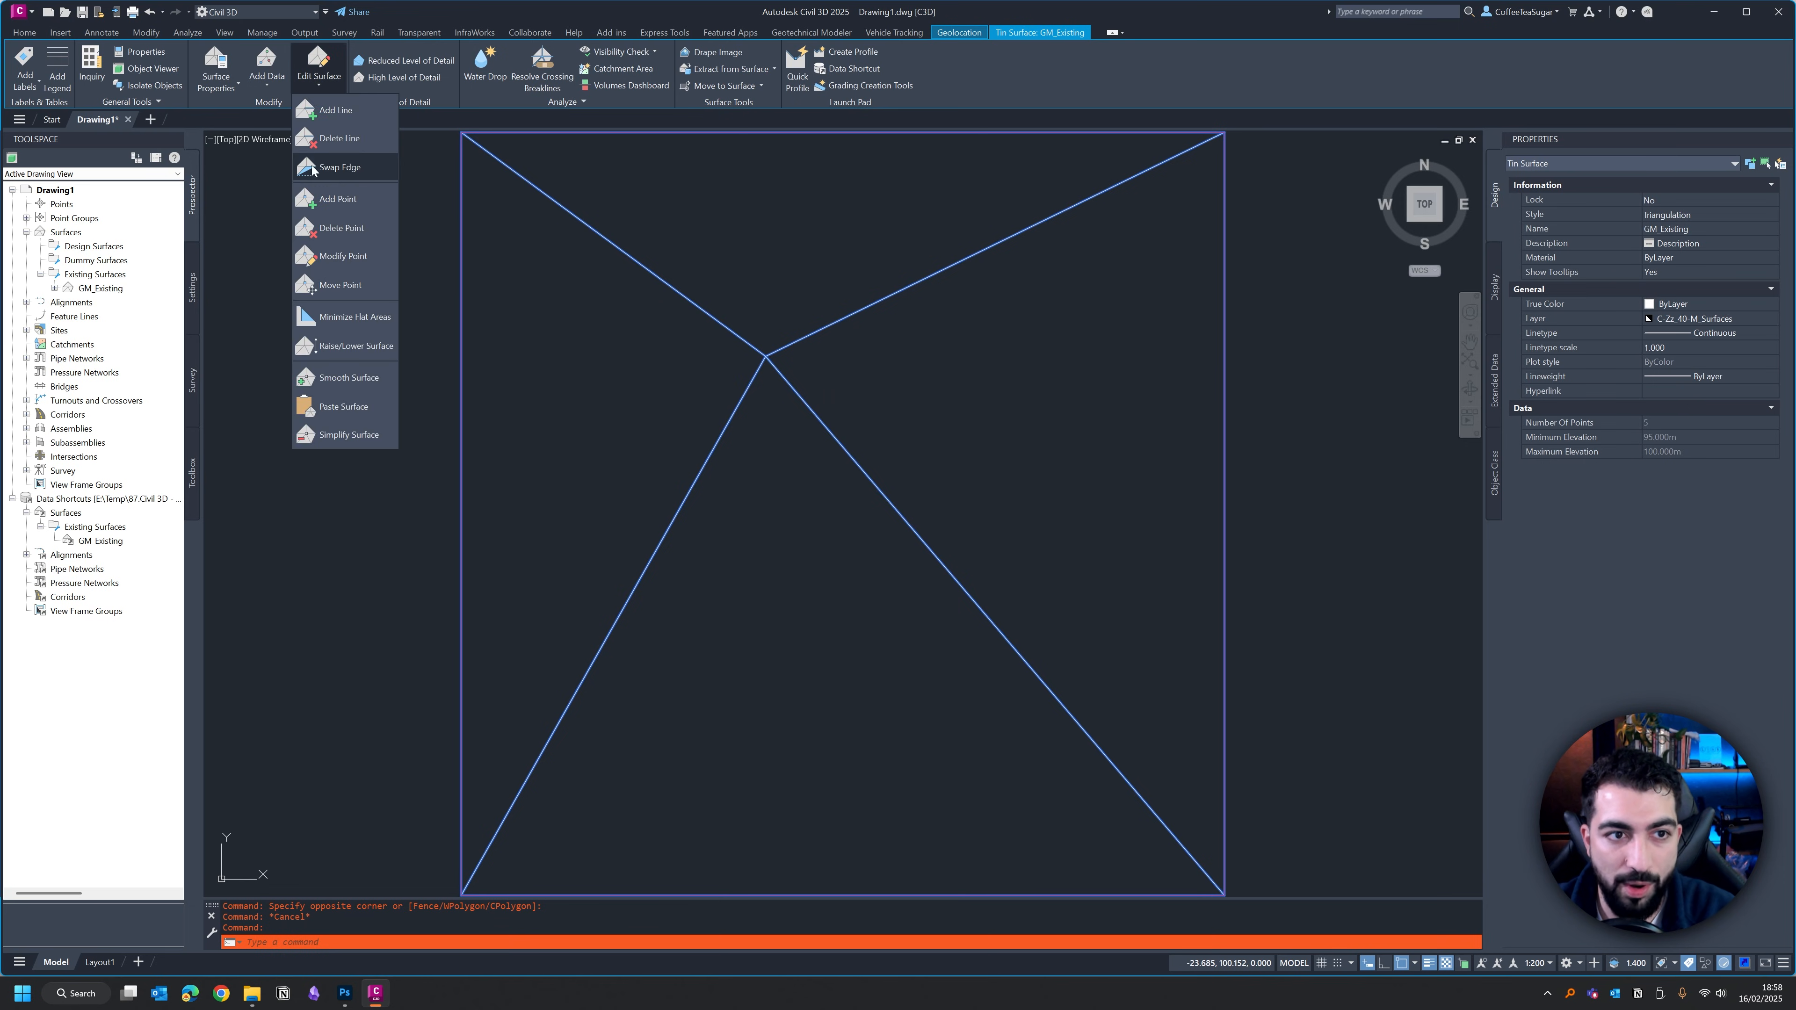
{"action": "left_click", "coordinate": [337, 198]}
{"action": "left_click", "coordinate": [919, 375]}
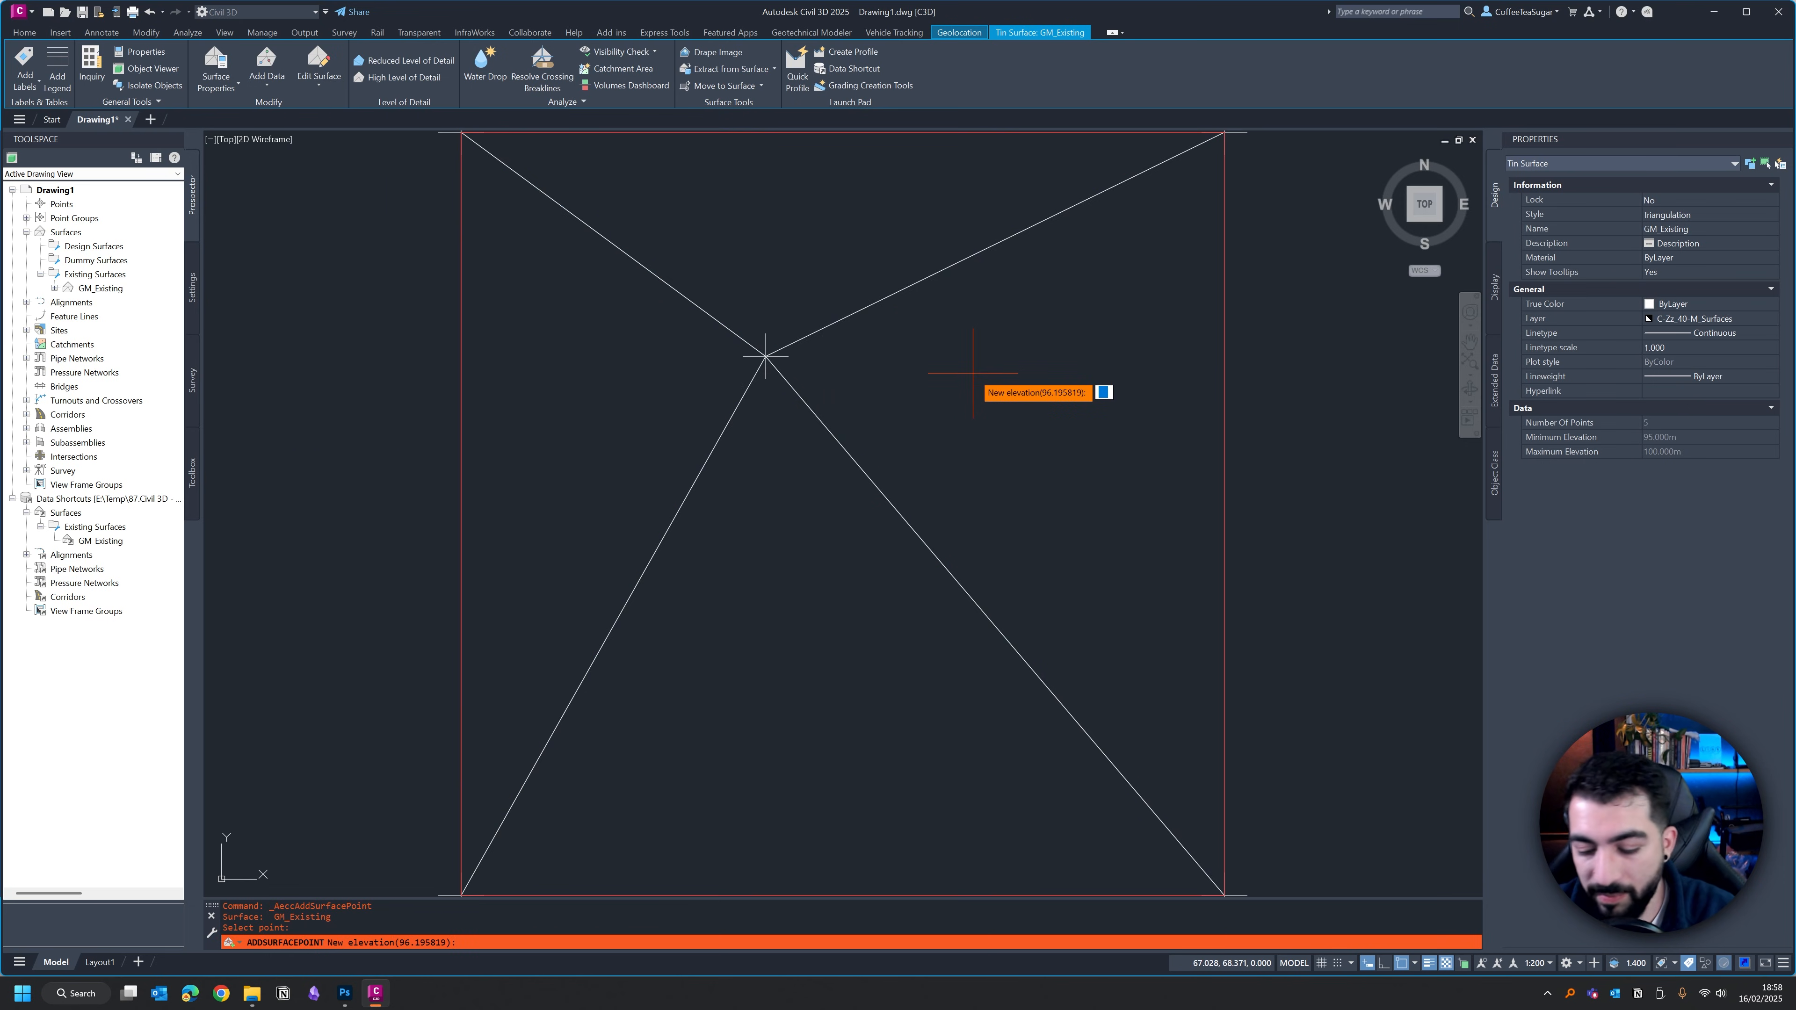
{"action": "type", "text": "95"}
{"action": "key", "text": "Return"}
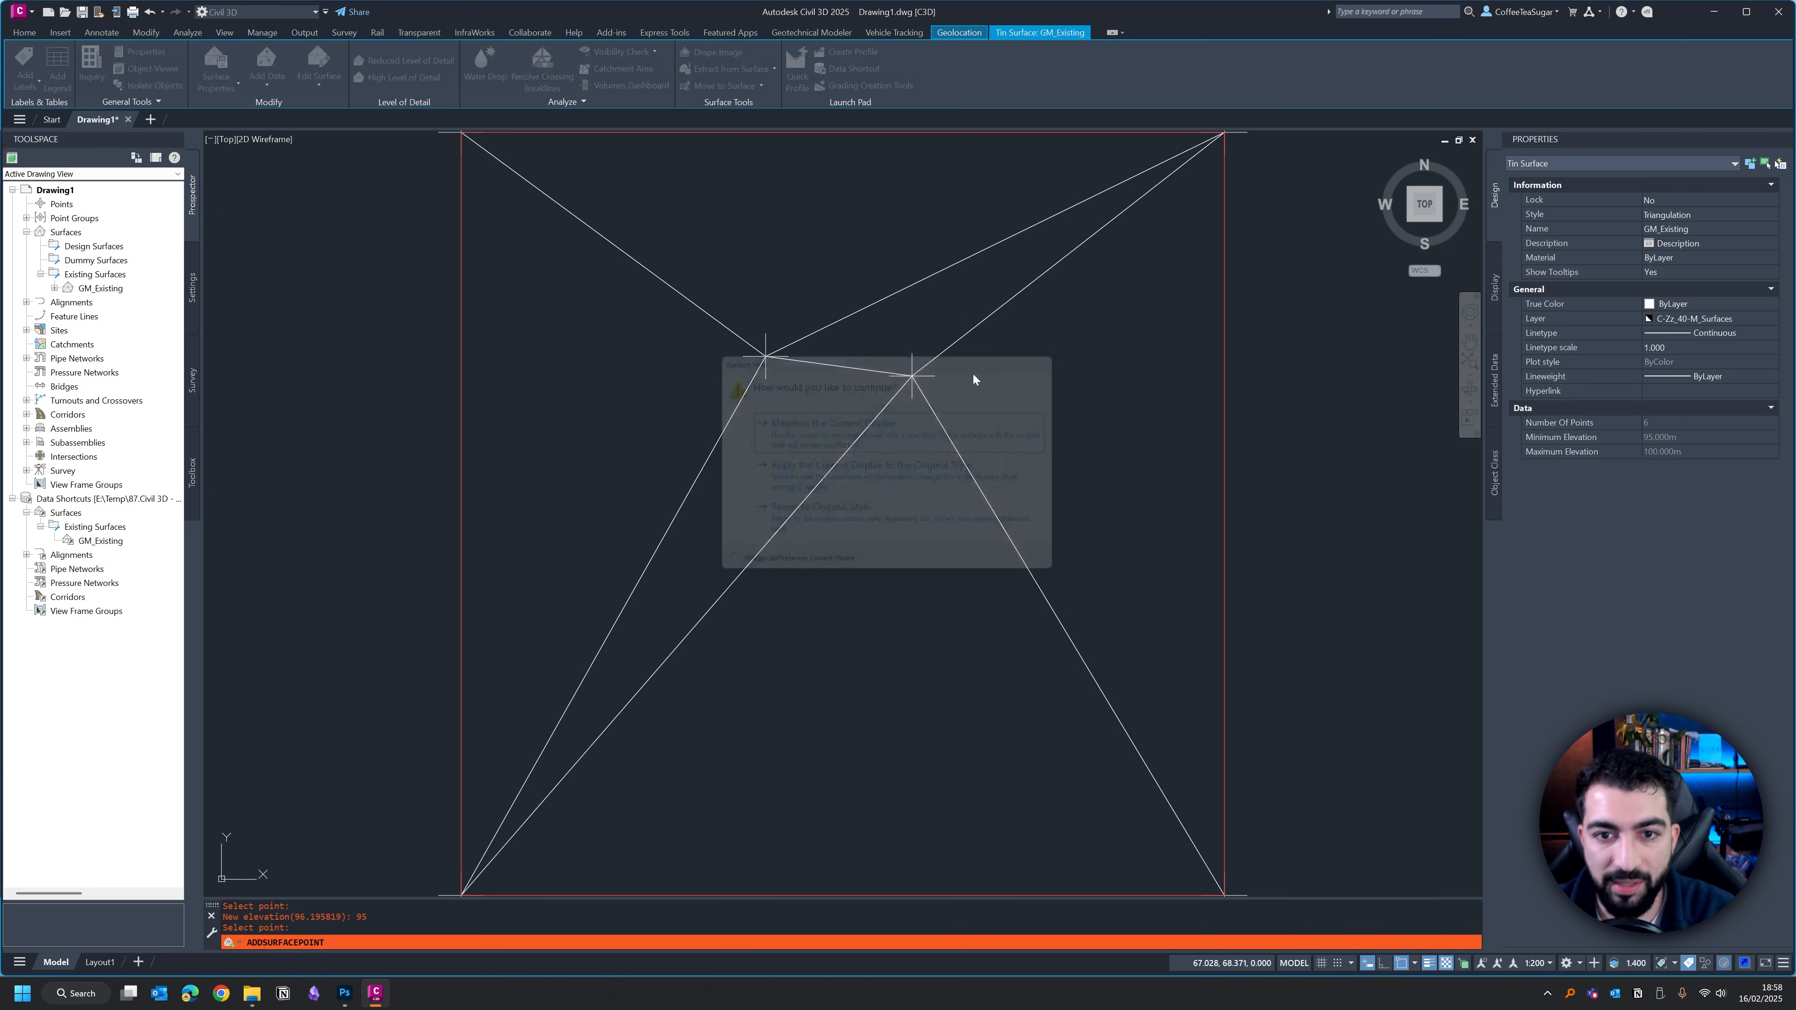
{"action": "left_click", "coordinate": [888, 435]}
{"action": "key", "text": "Escape"}
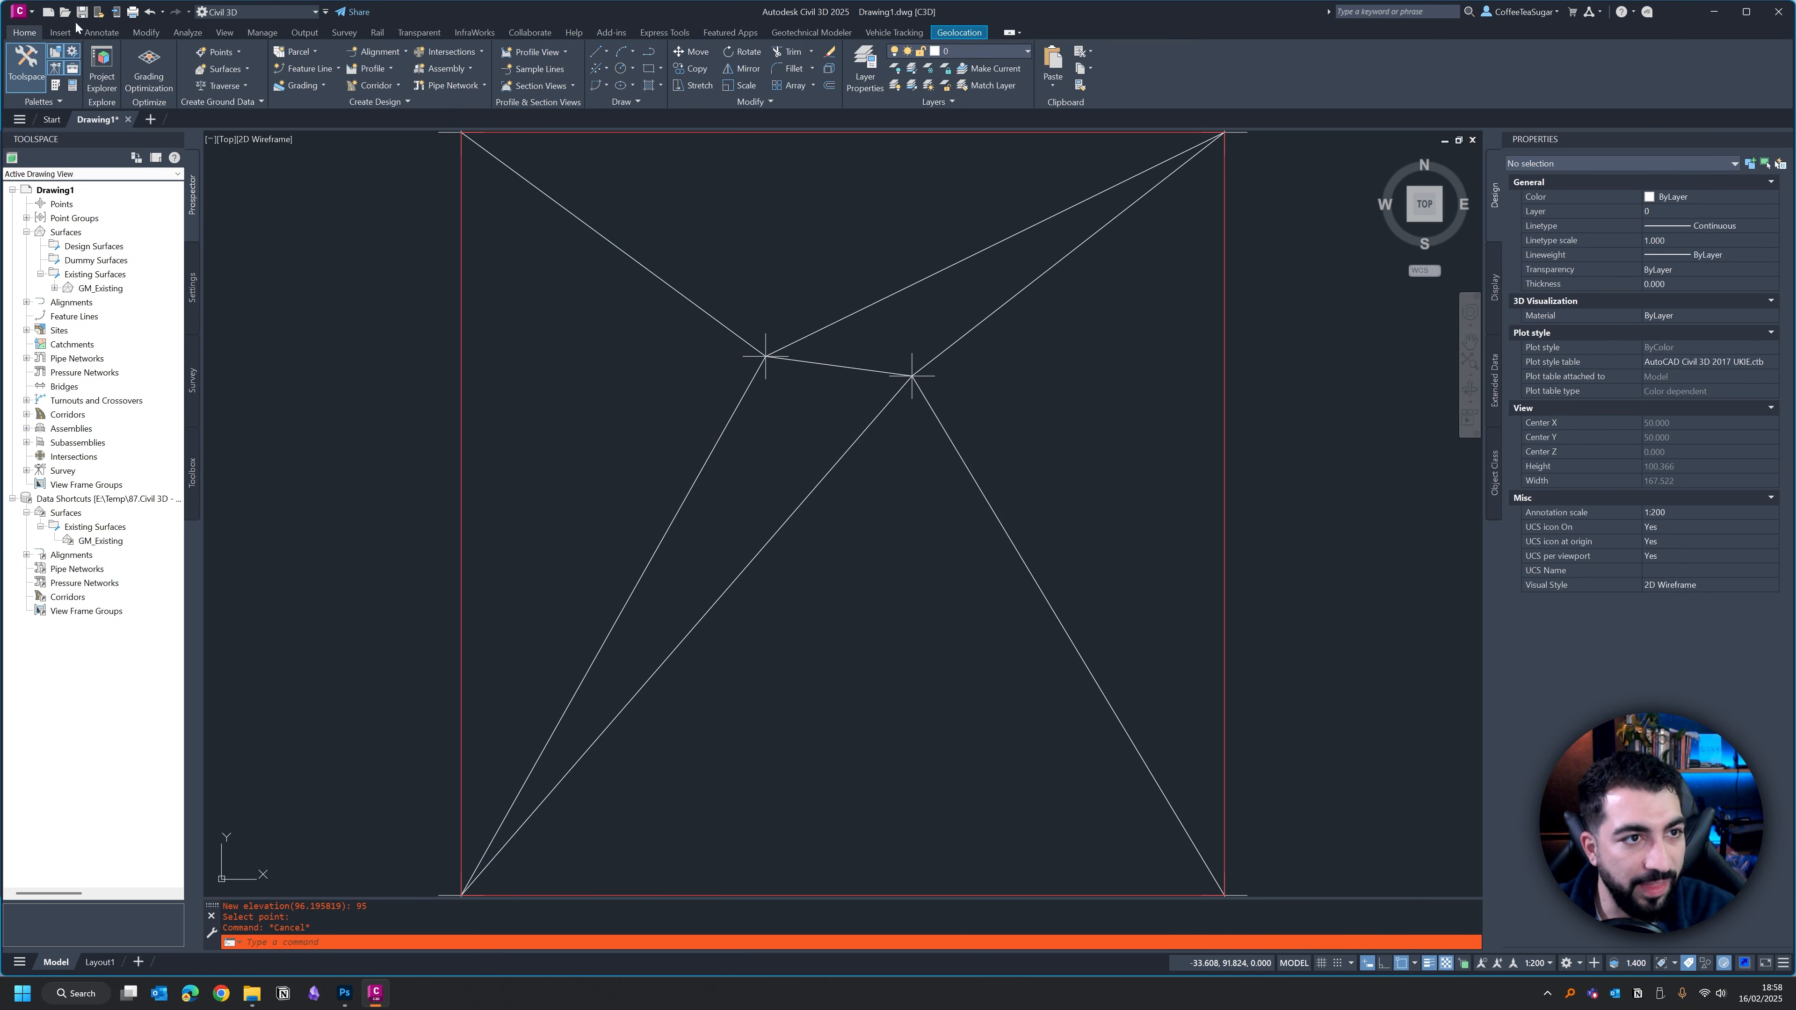
Open the X-Existing Contours drawing from the Xref folder to compare its GM_Existing surface.
{"action": "left_click", "coordinate": [65, 11]}
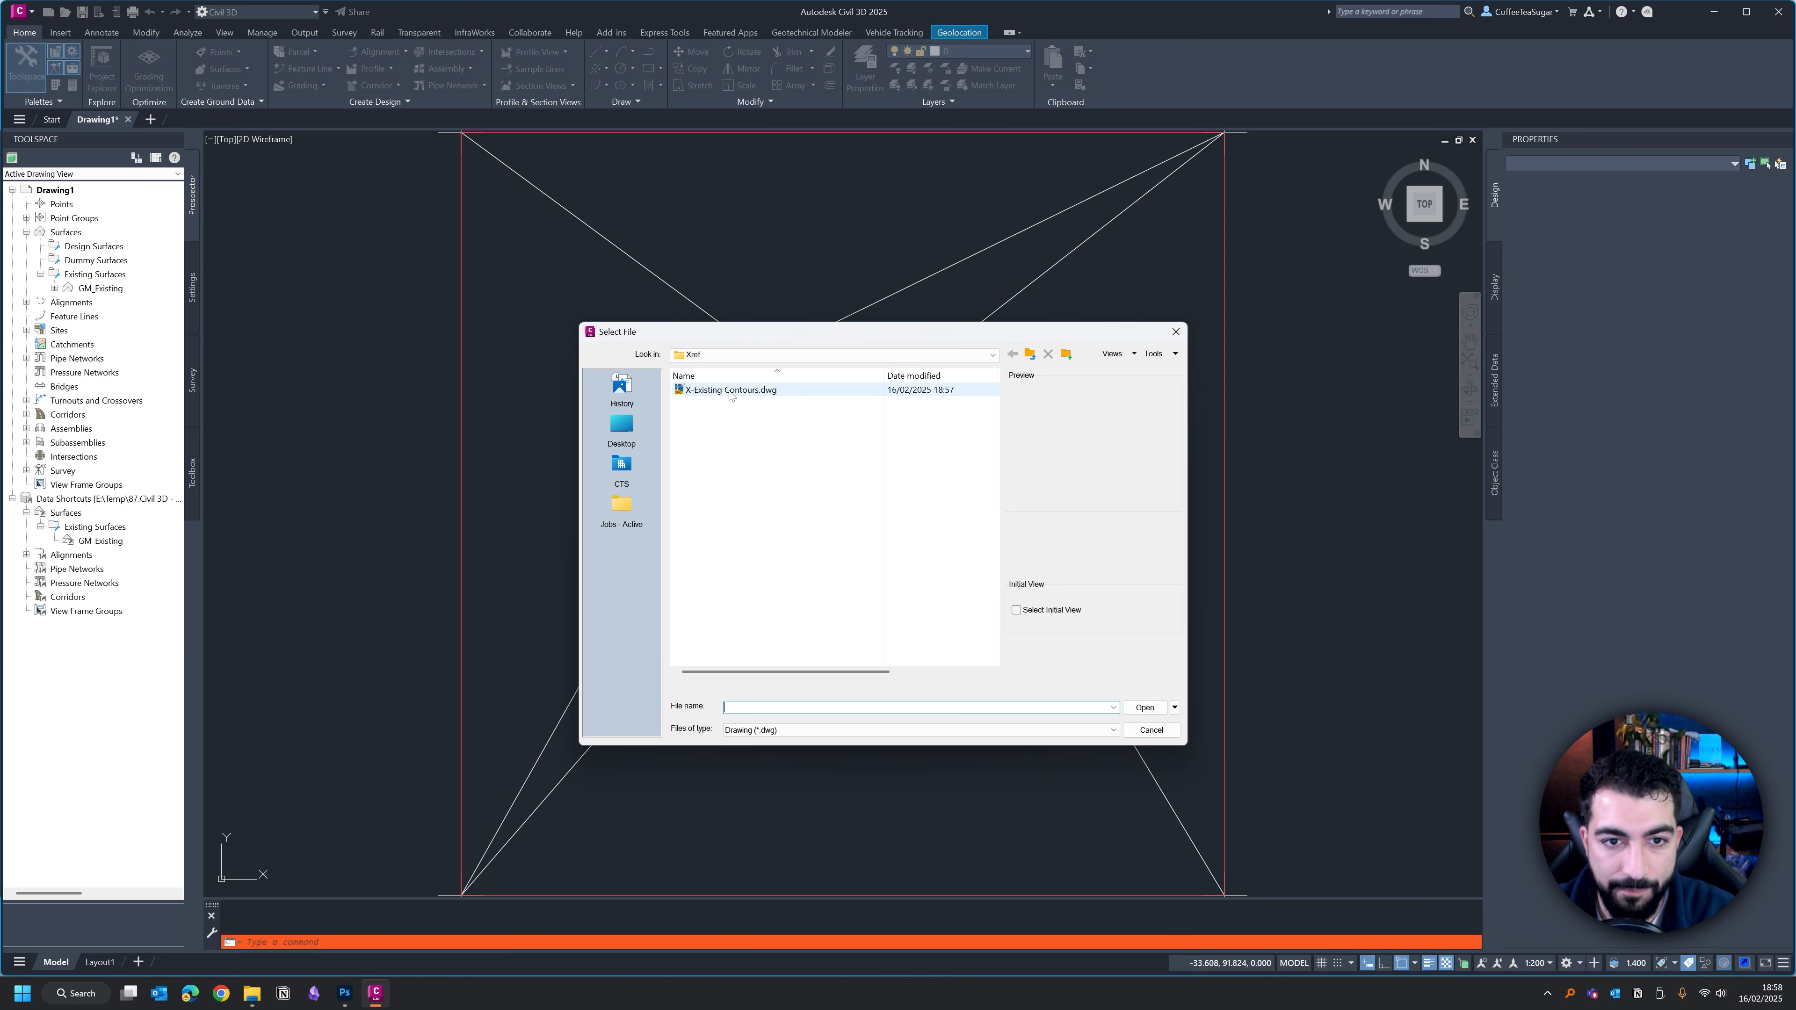
{"action": "left_click", "coordinate": [730, 390]}
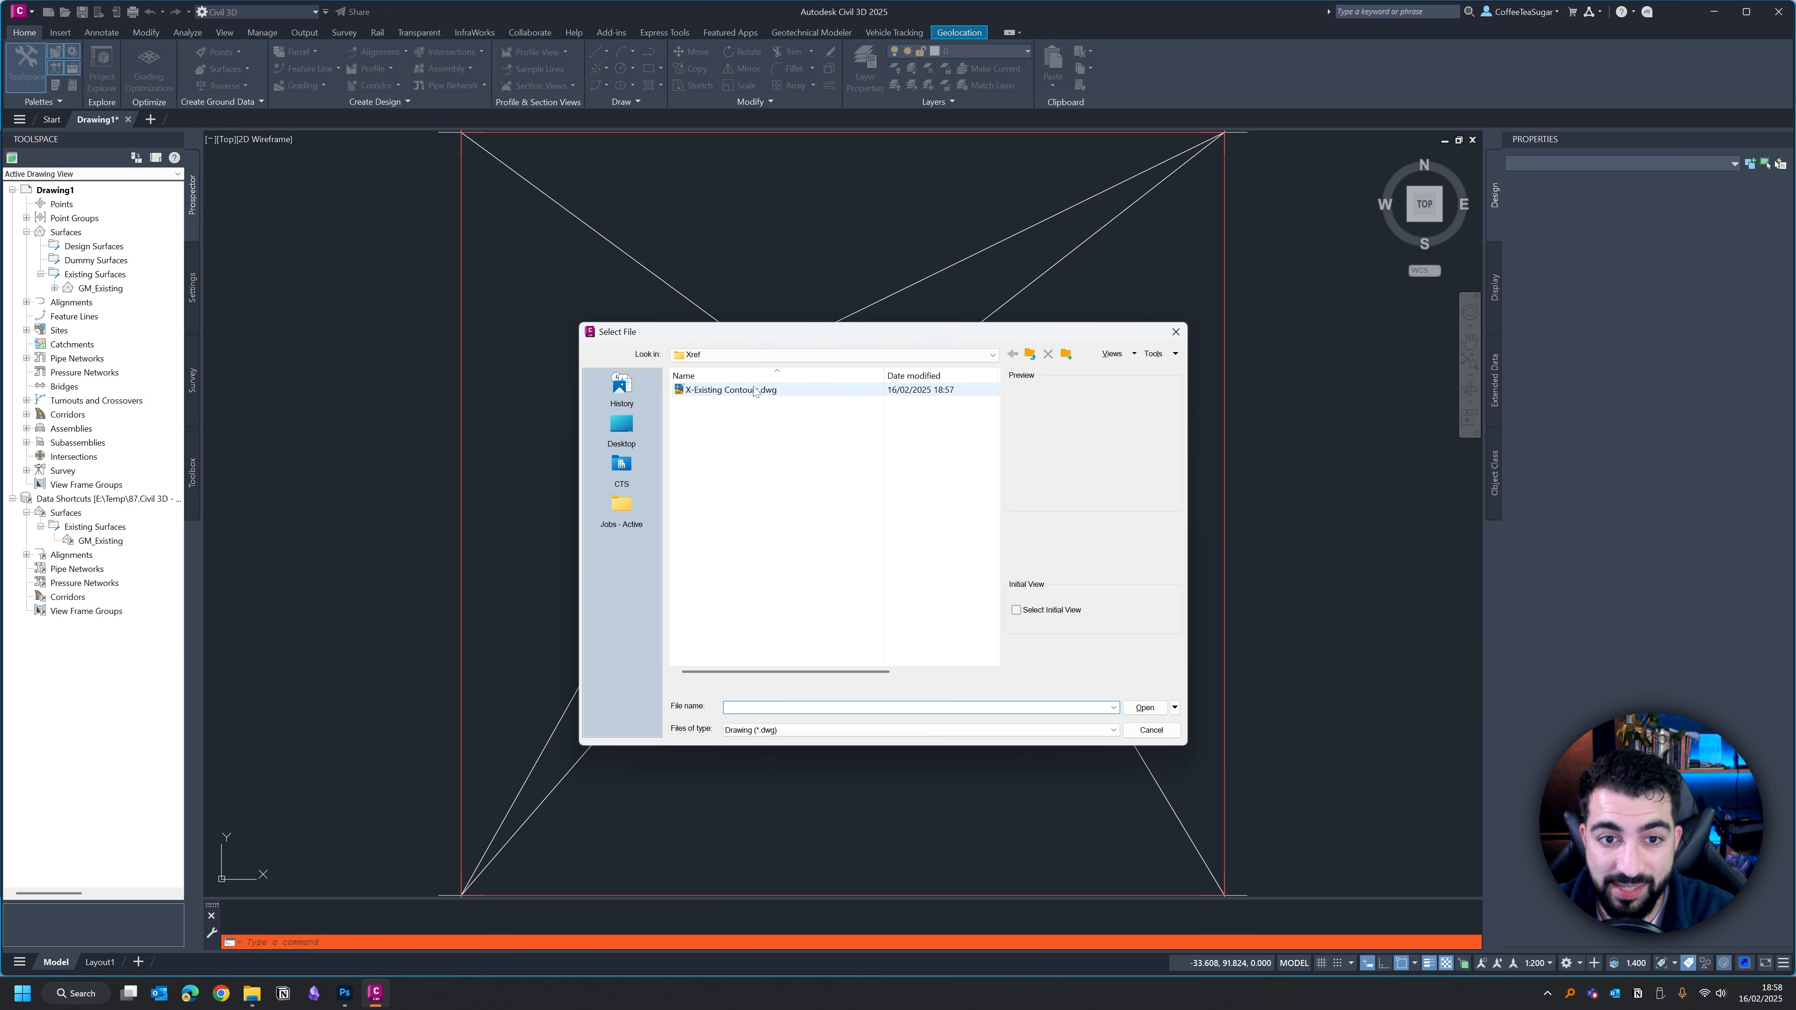
{"action": "left_click", "coordinate": [1146, 709]}
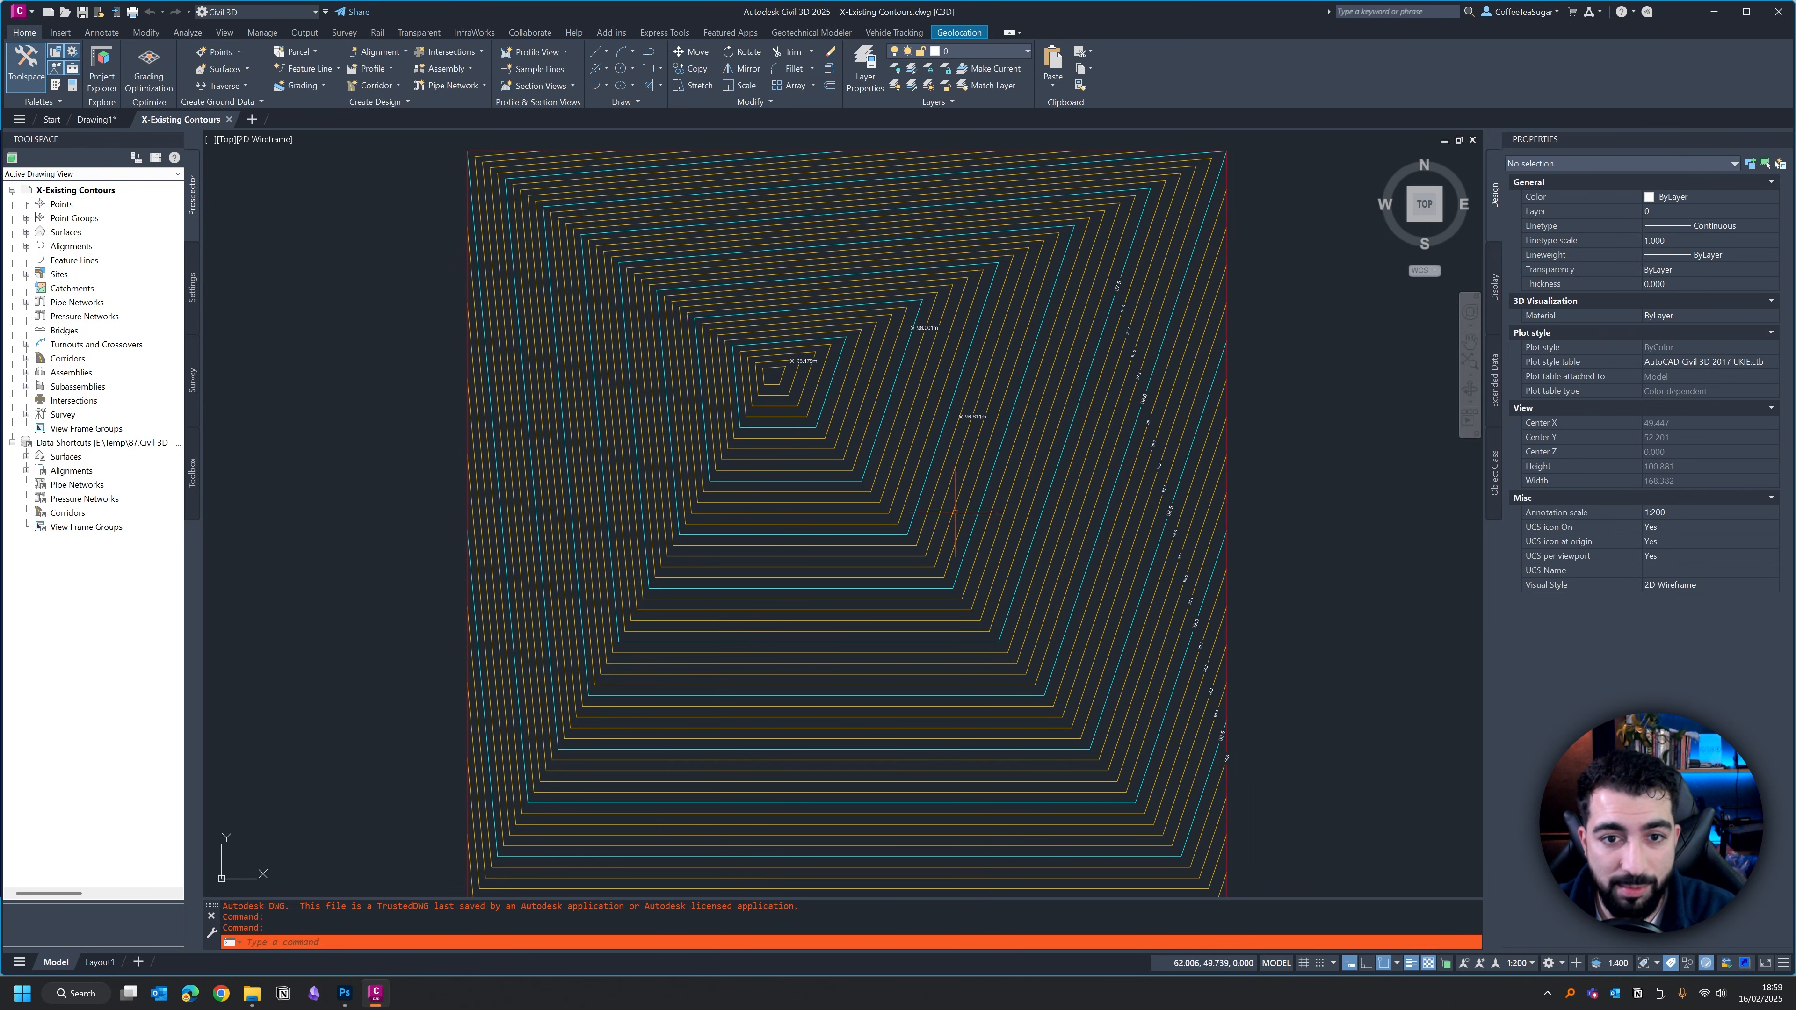
Return to Drawing1 and inspect the edited GM_Existing reference under Existing Surfaces and its elevation in the drawing.
{"action": "left_click", "coordinate": [102, 121]}
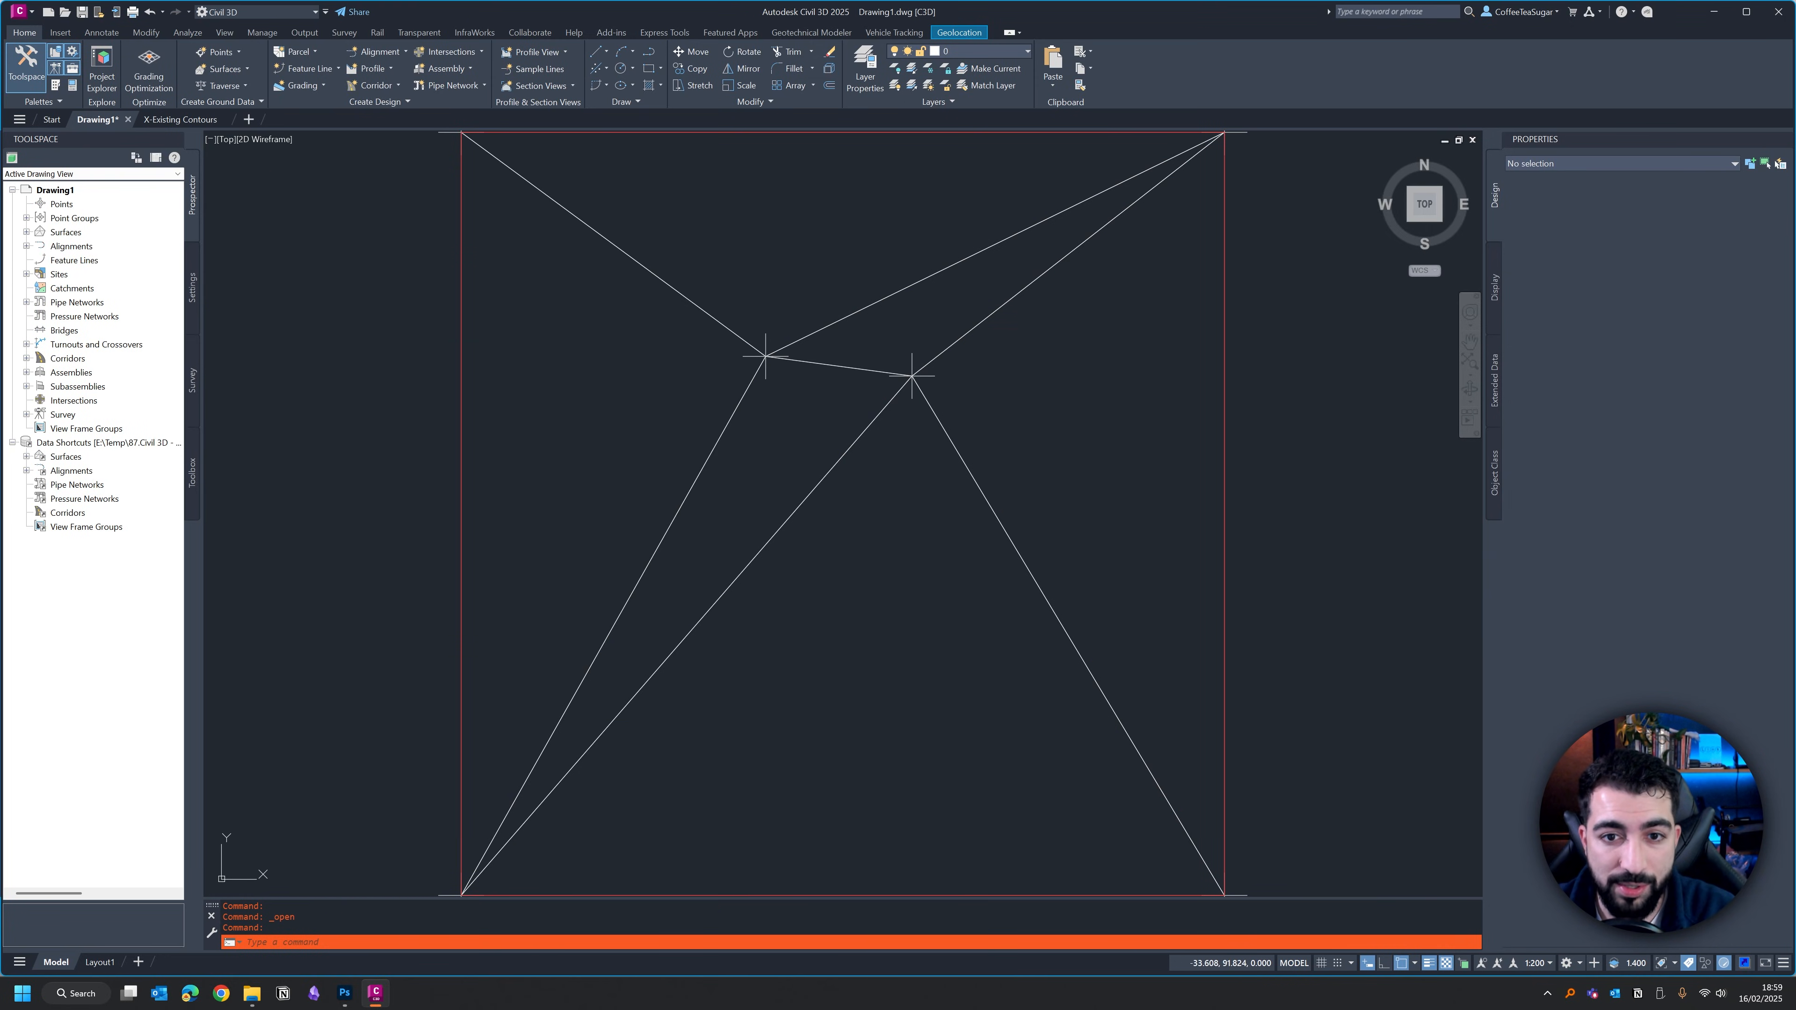
{"action": "left_click", "coordinate": [26, 232]}
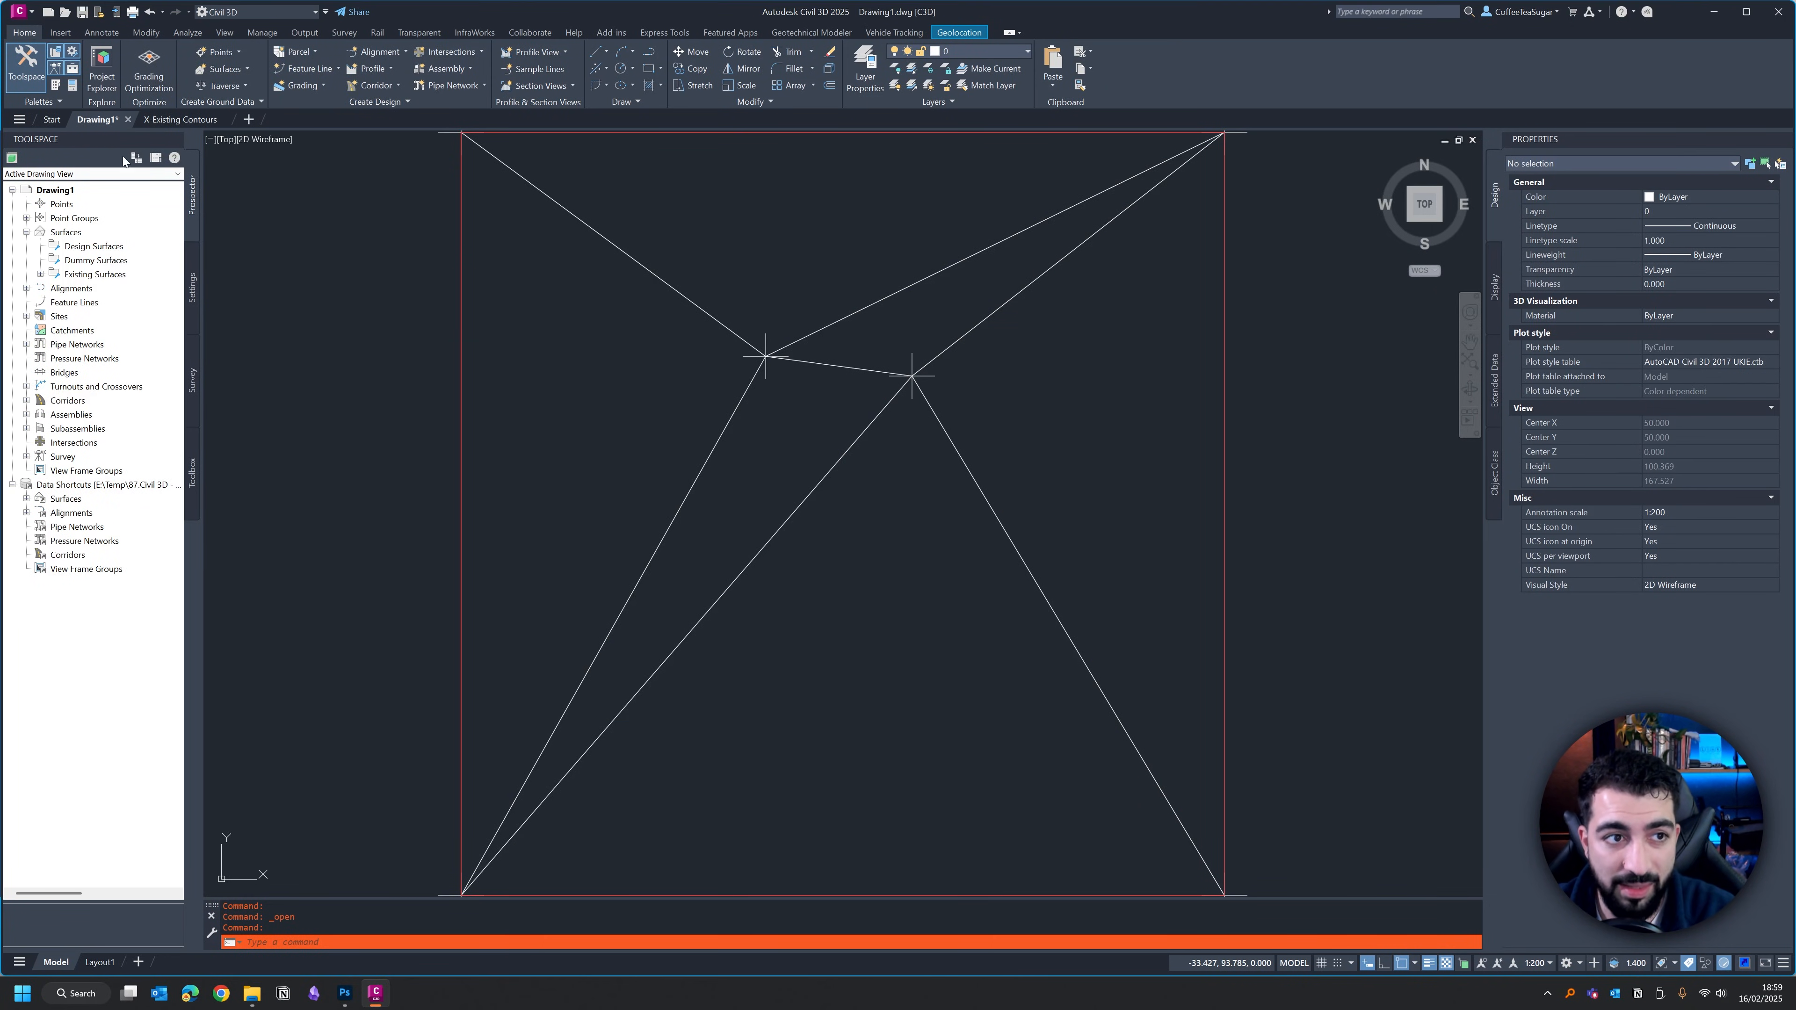
{"action": "left_click", "coordinate": [40, 274]}
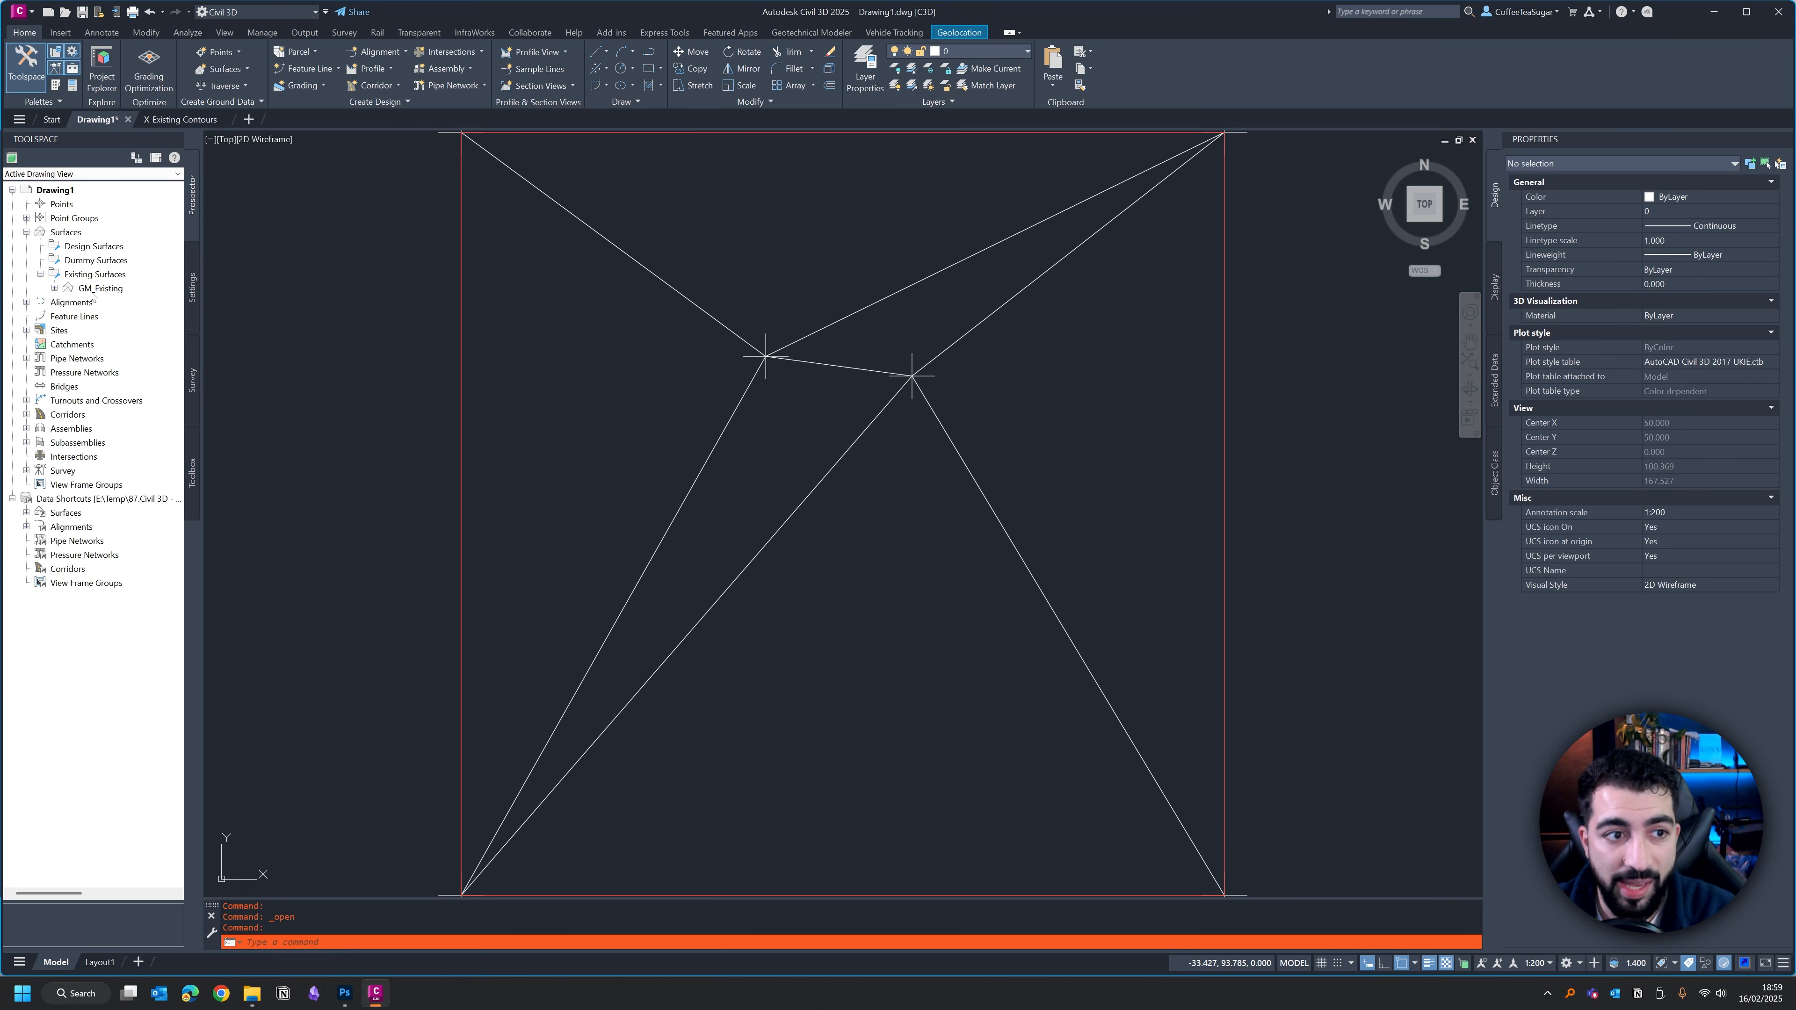
{"action": "left_click", "coordinate": [134, 290]}
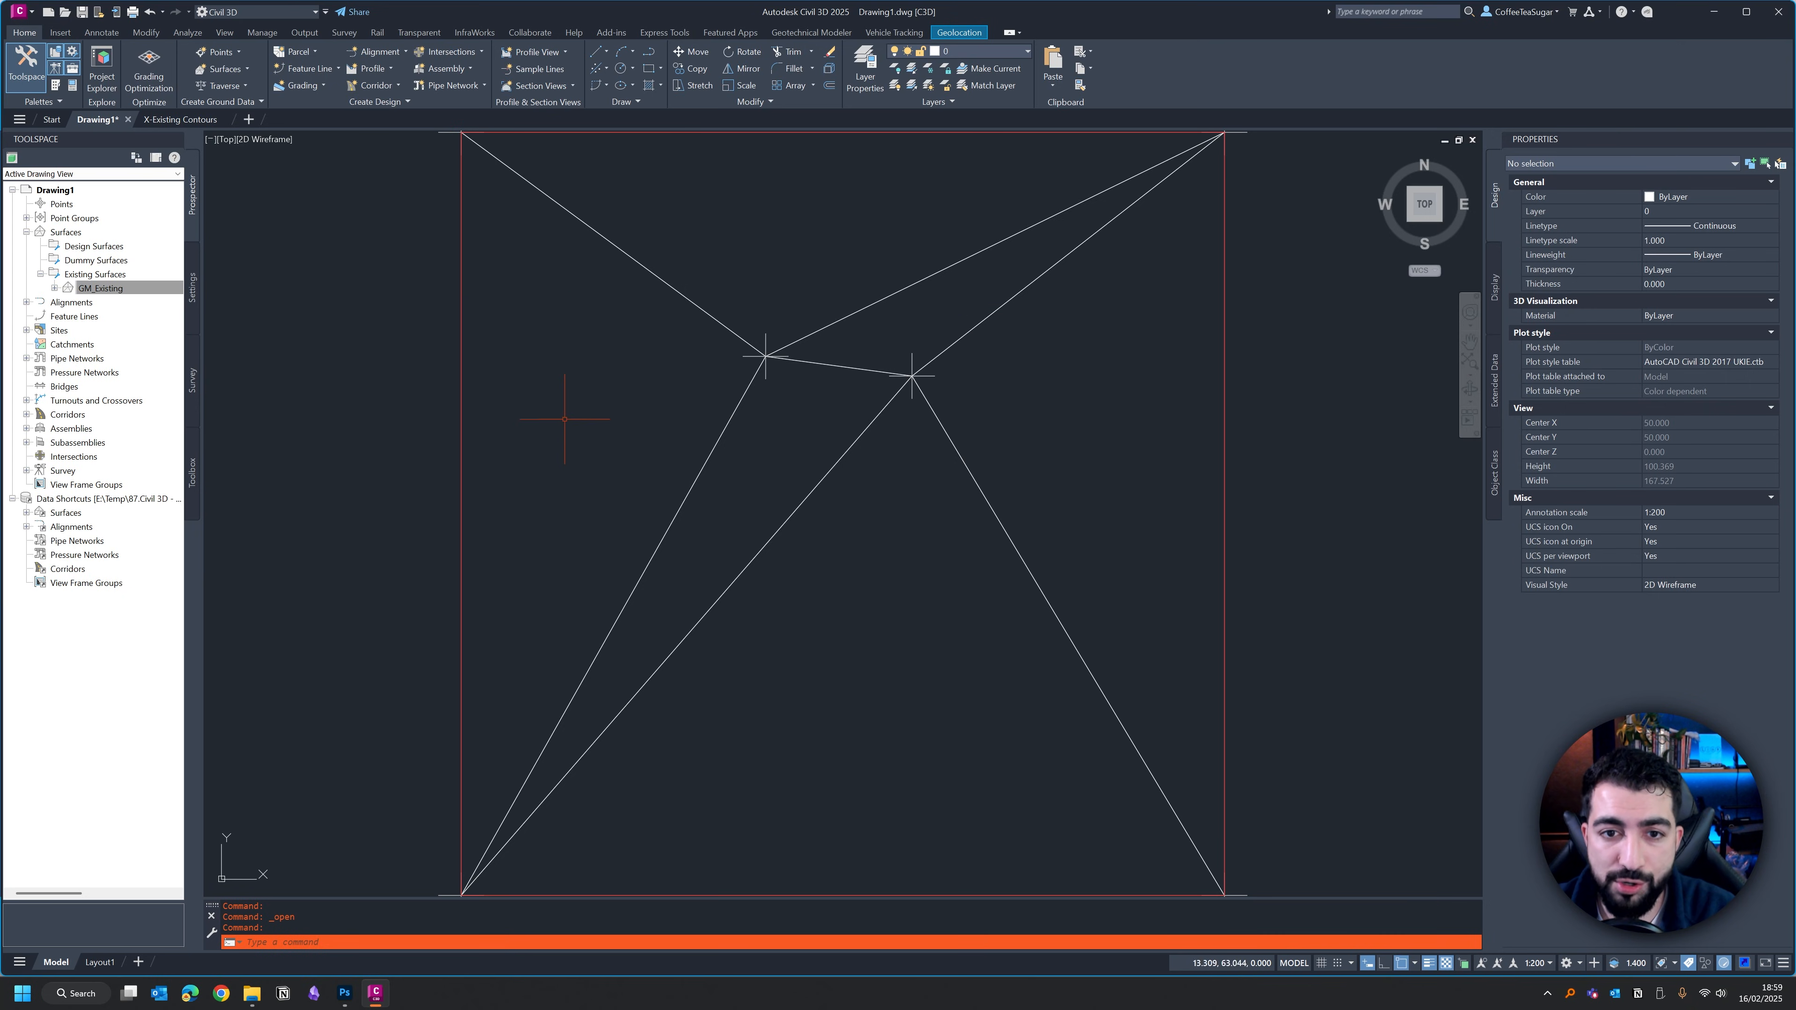
{"action": "mouse_move", "coordinate": [605, 479]}
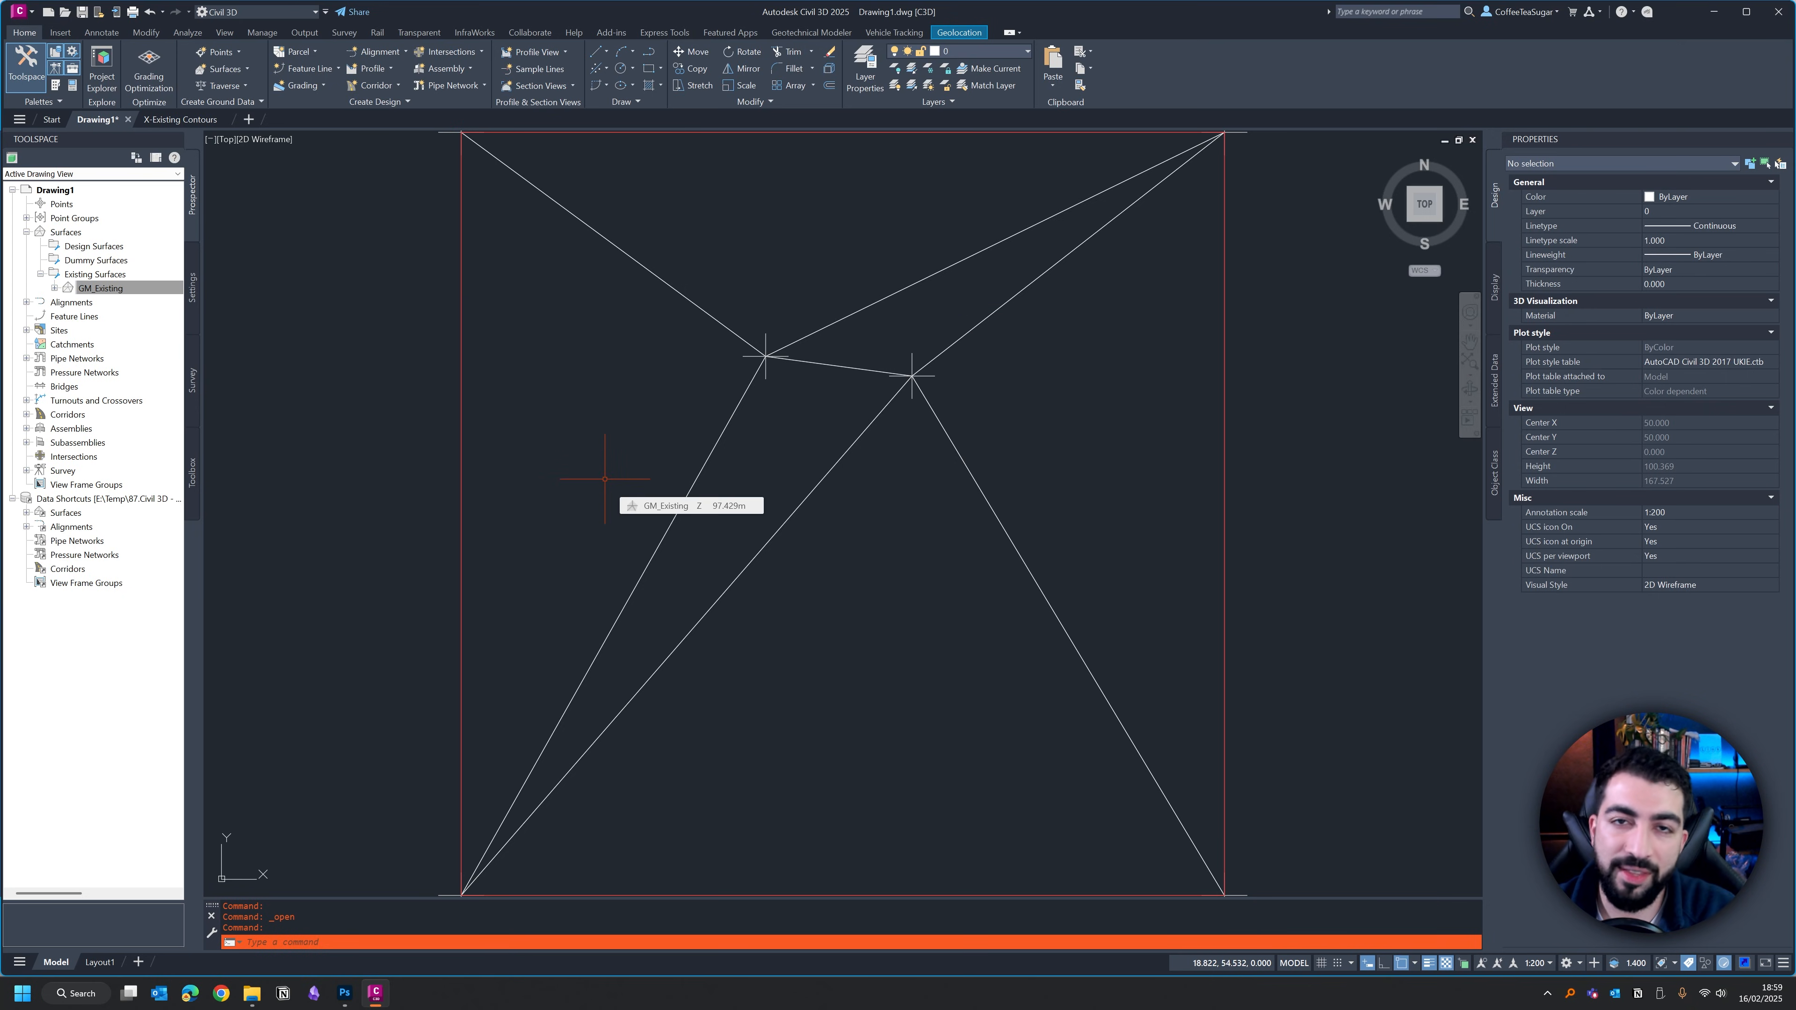